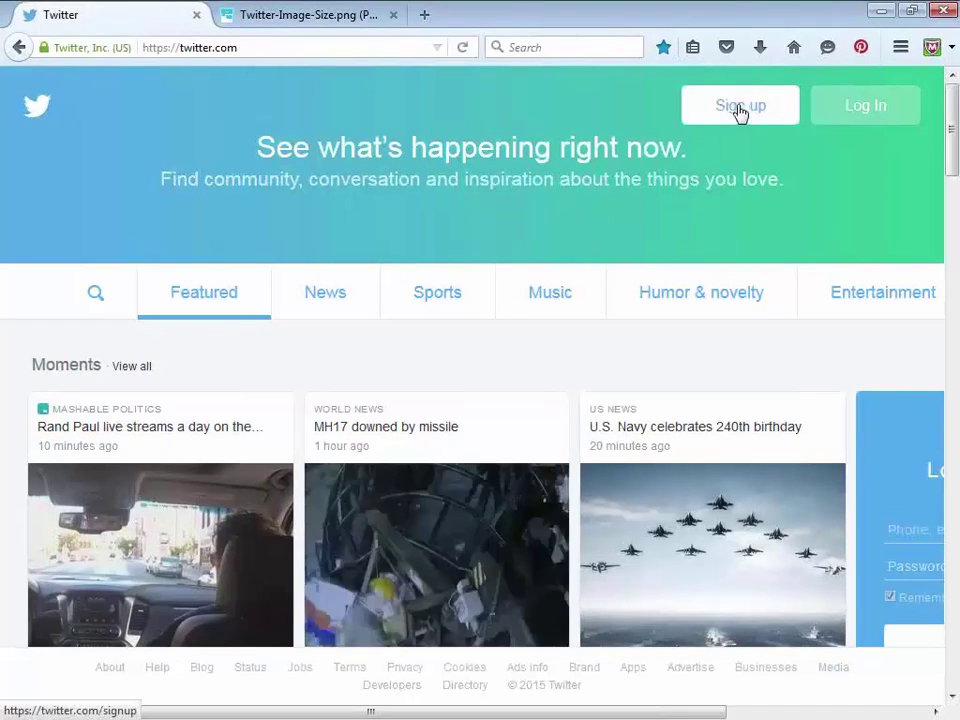
# Start a new Twitter sign-up and enter the account holder's full name.
pyautogui.click(739, 110)
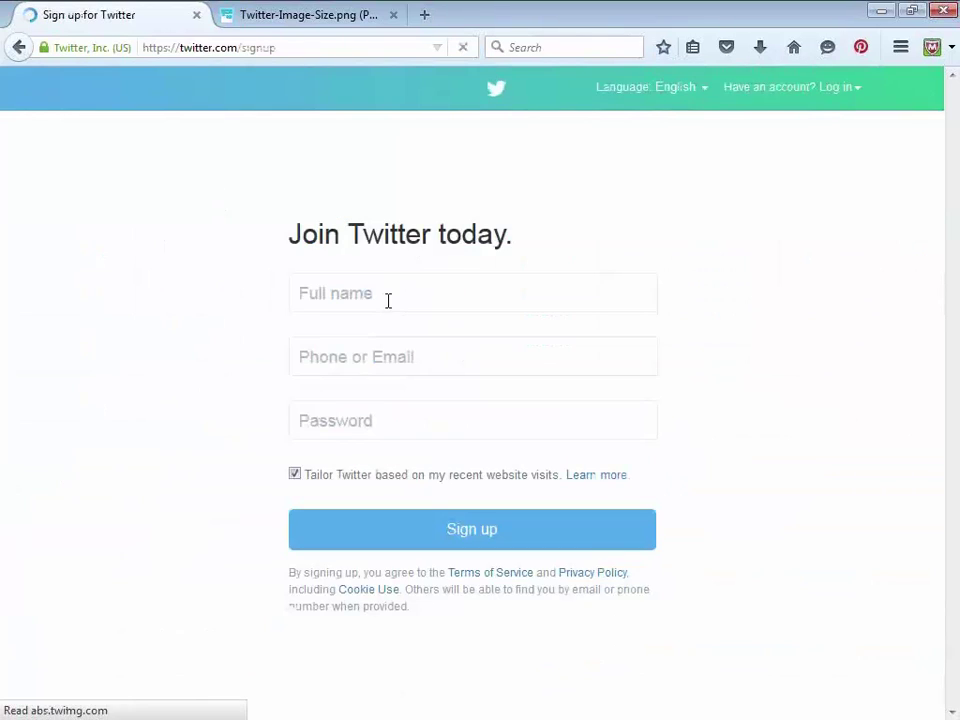
pyautogui.click(381, 294)
pyautogui.write('Marian ')
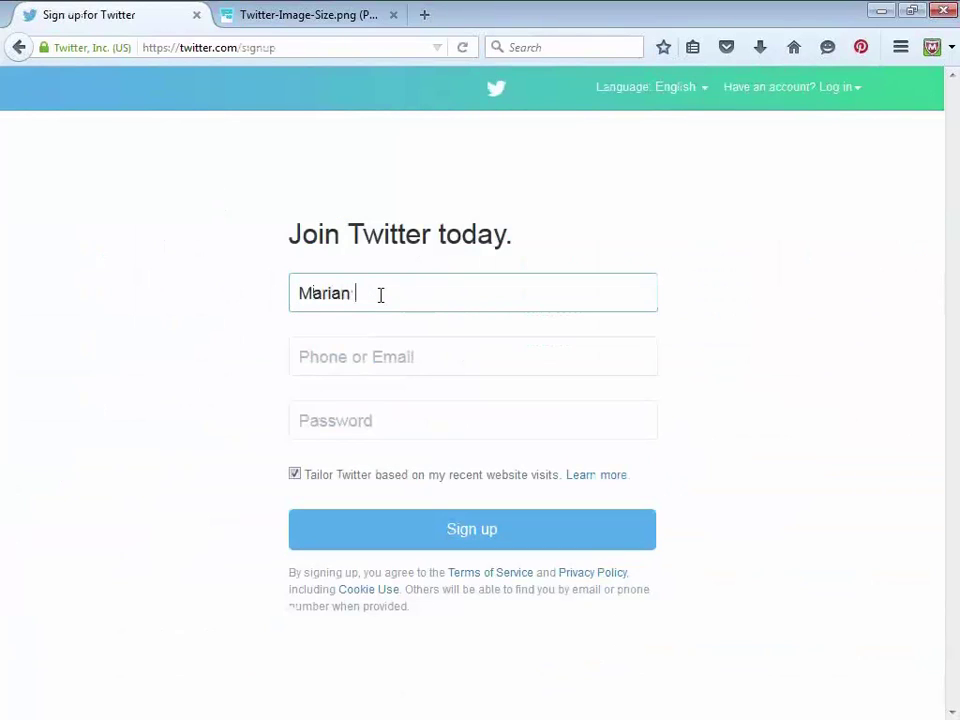
pyautogui.write('Pierre-Louis')
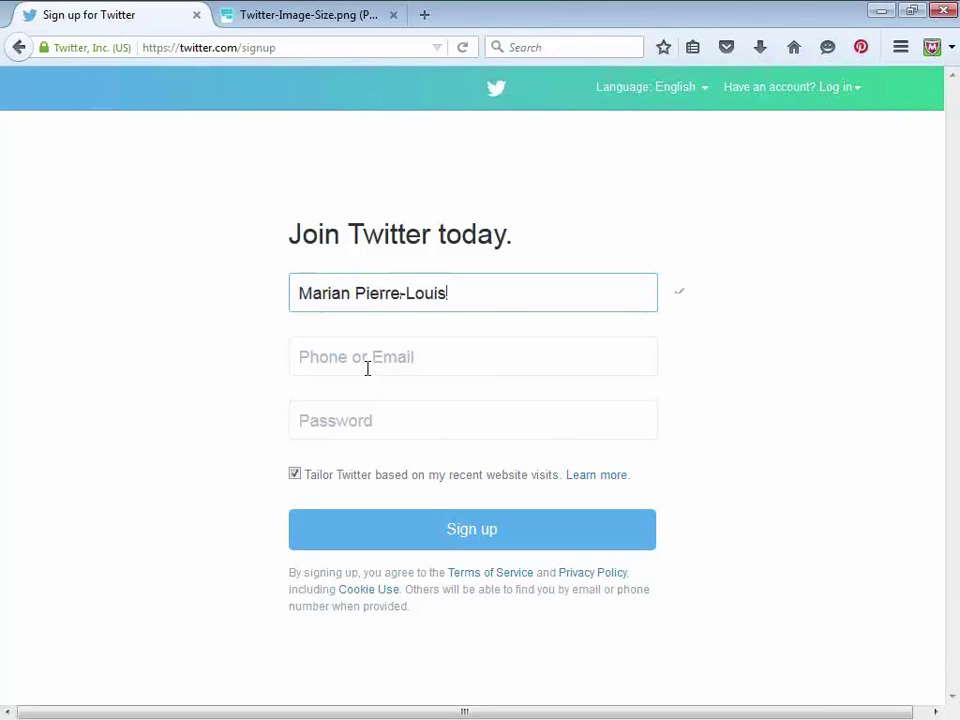
pyautogui.click(403, 379)
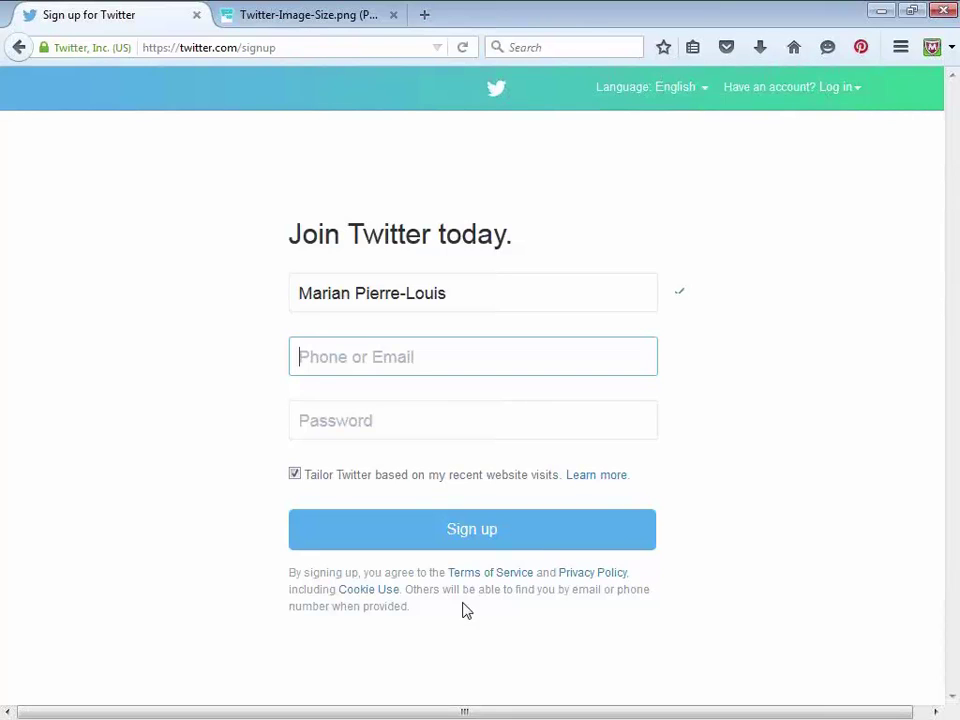
# Enter the e-mail address and a password, untick tailoring from website visits, and sign up.
pyautogui.hotkey('ctrl', 'v')
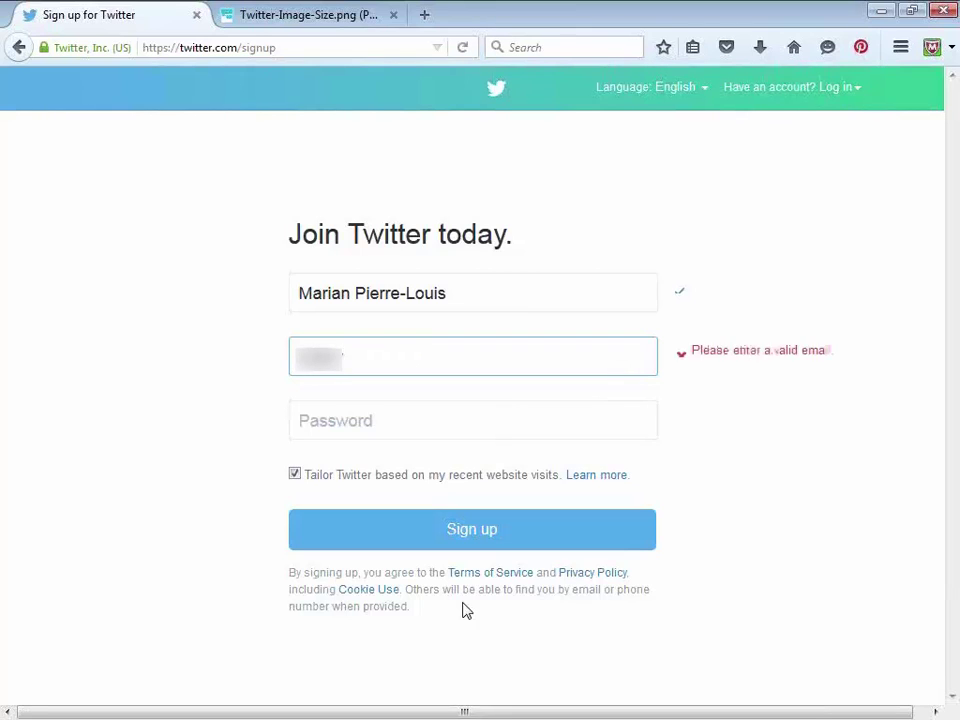
pyautogui.write('@explorehistorichouses.com')
pyautogui.click(413, 422)
pyautogui.write('••••')
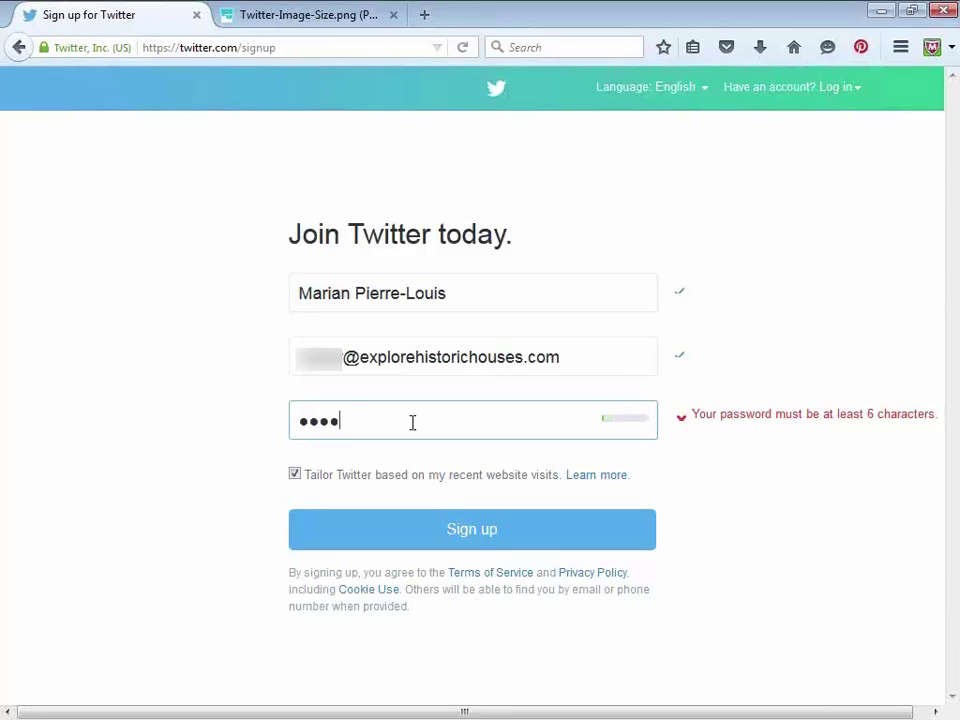
pyautogui.write('•••')
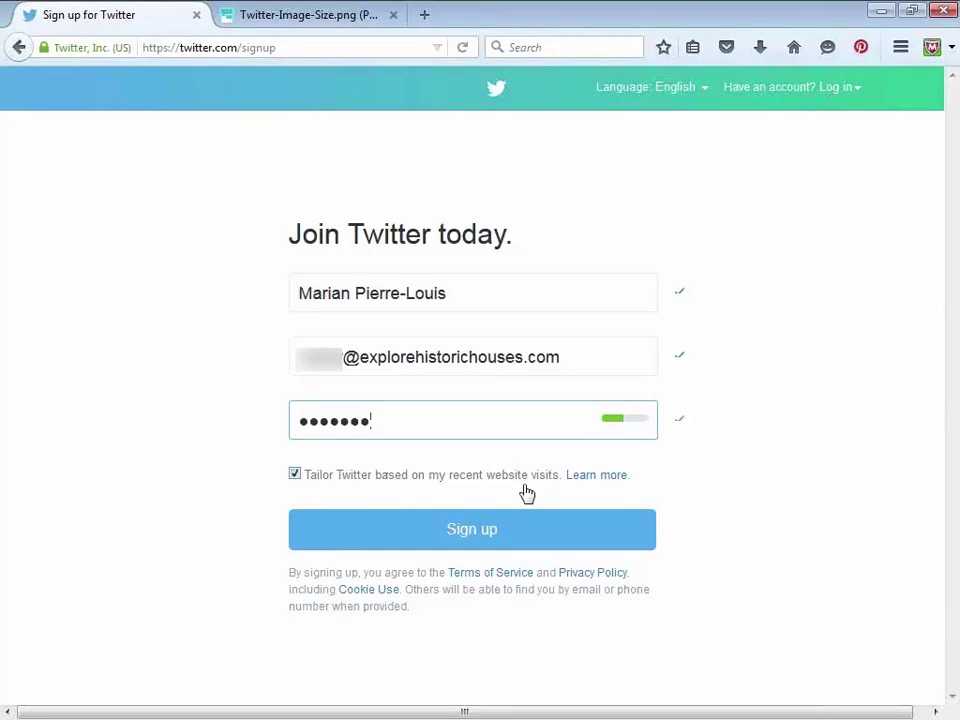
pyautogui.click(295, 475)
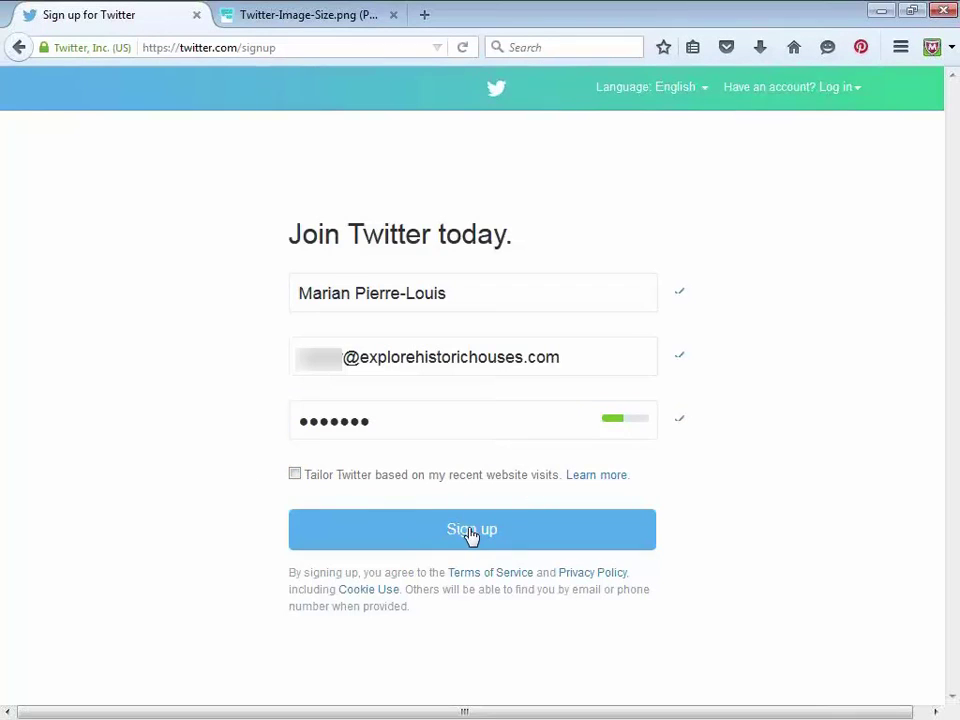
pyautogui.click(471, 533)
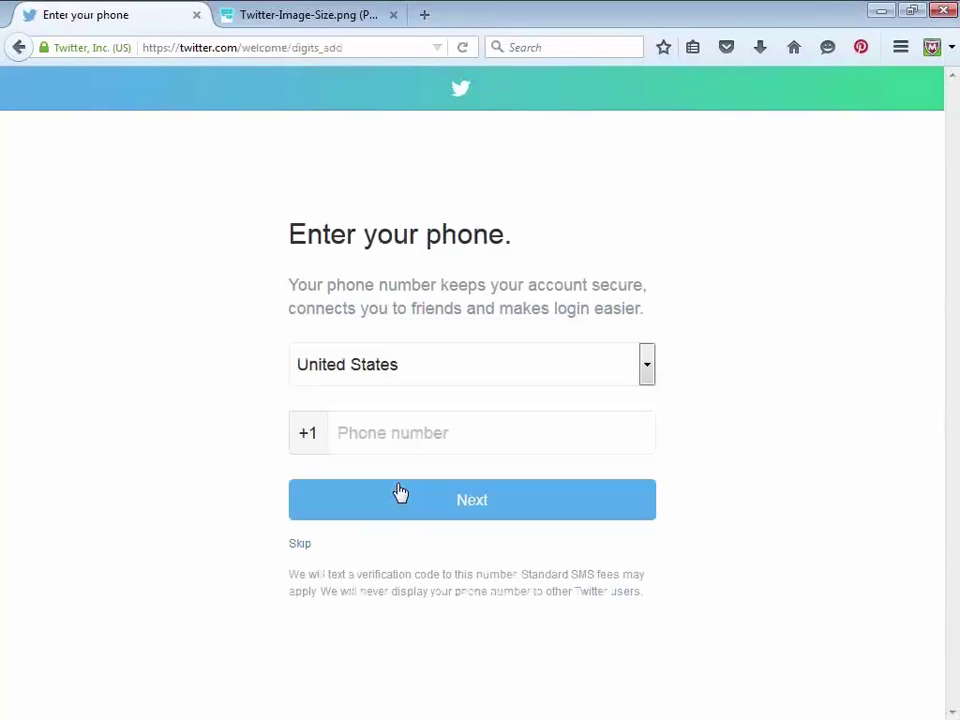
# Skip adding a phone number, then enter and submit a new username.
pyautogui.click(299, 546)
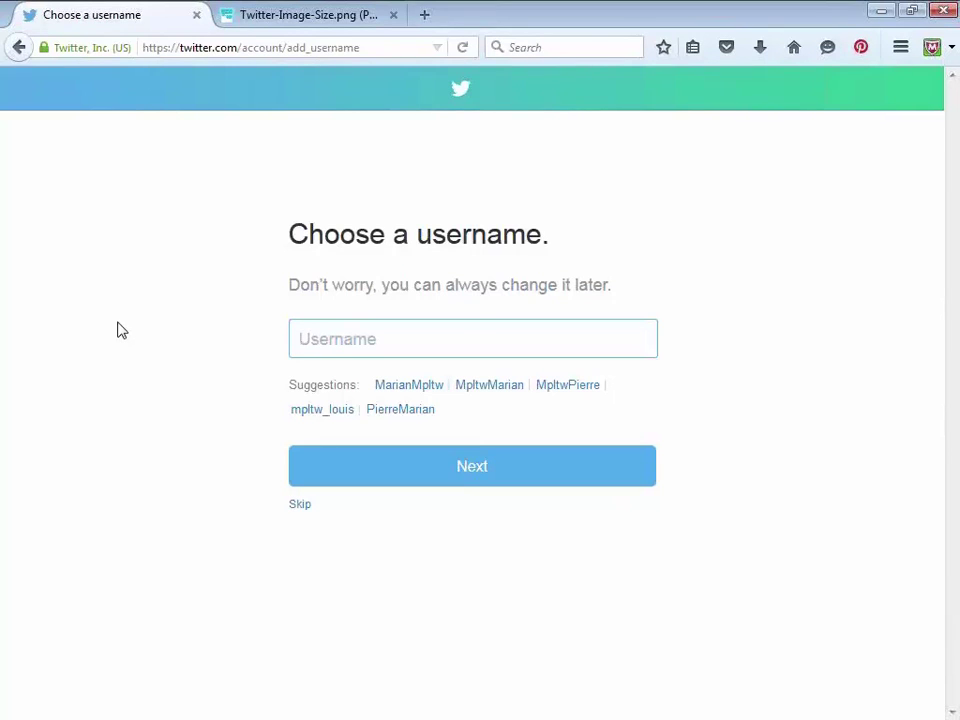
pyautogui.write('Expl')
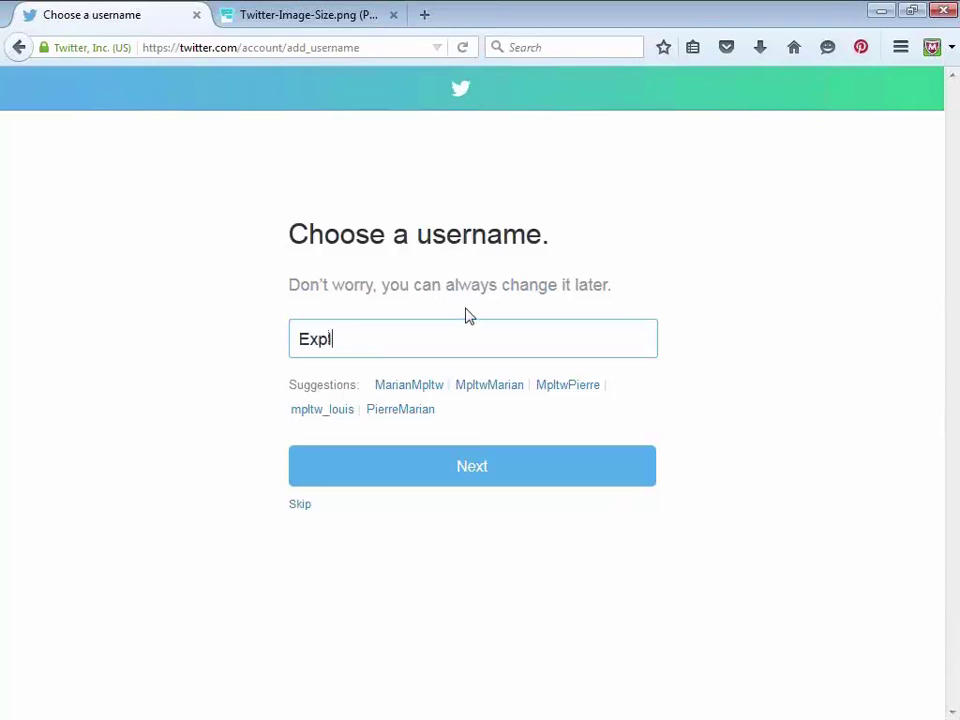
pyautogui.write('oreHistoric')
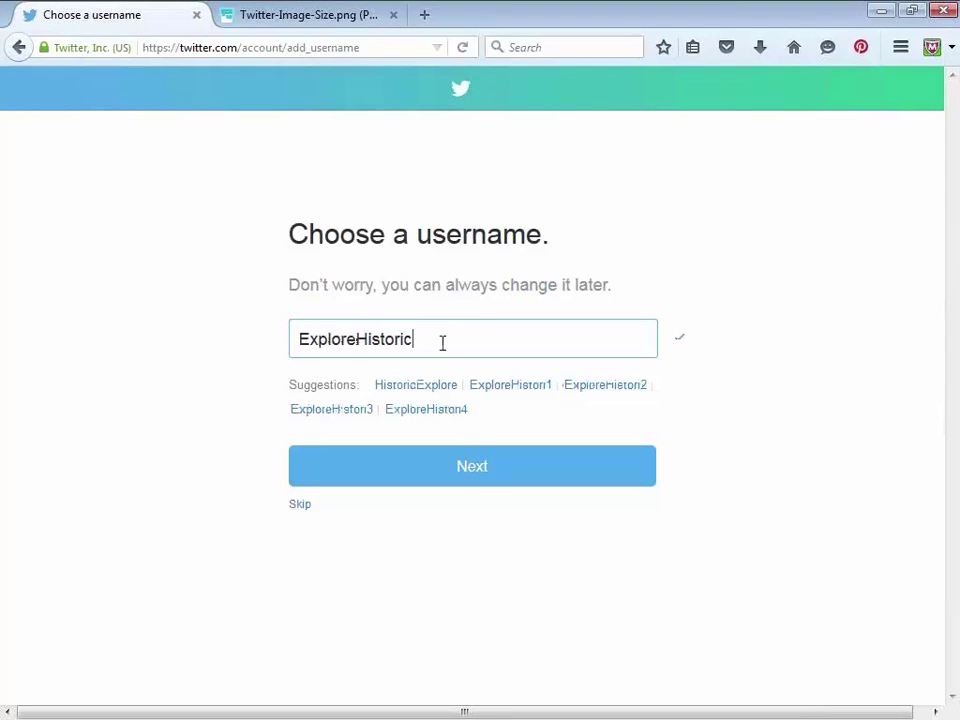
pyautogui.moveTo(358, 339); pyautogui.dragTo(426, 331)
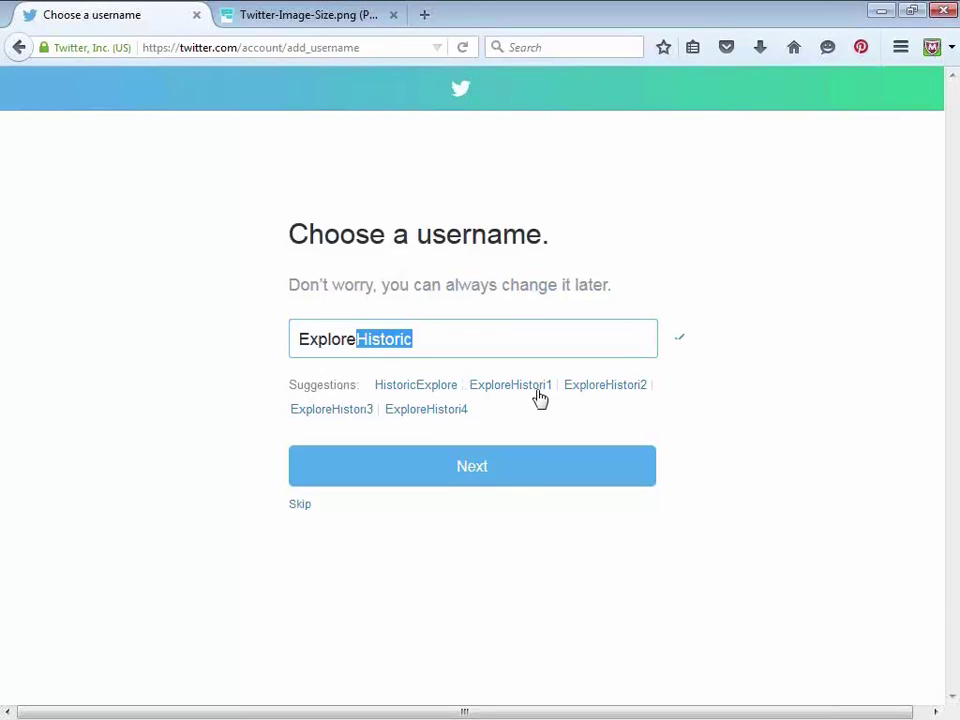
pyautogui.click(450, 466)
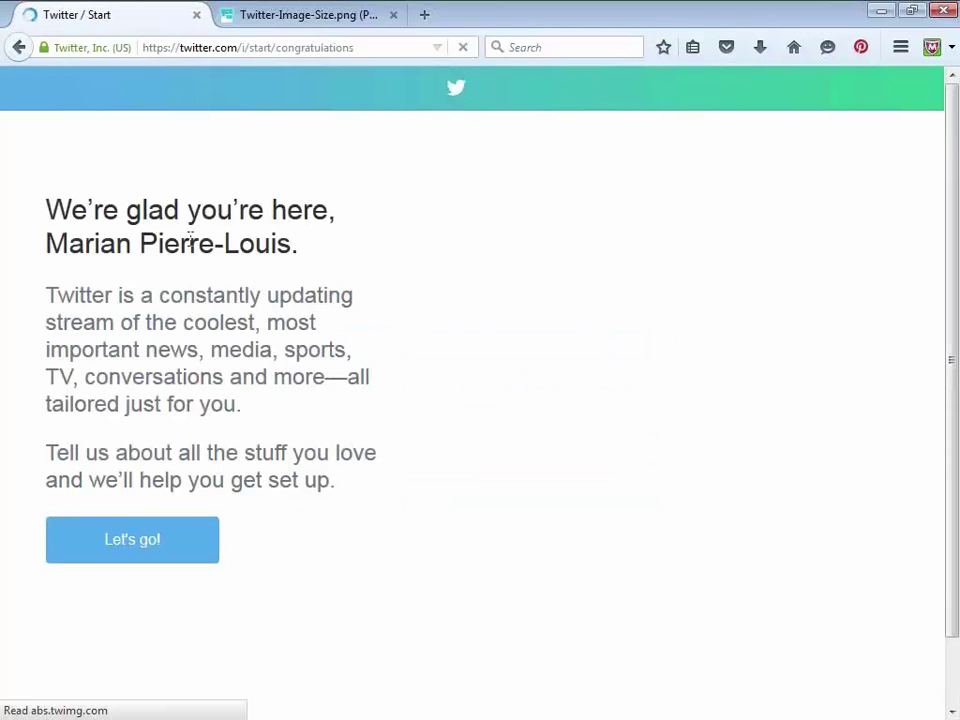
# In guided setup, deselect Popular accounts and choose News as the only interest.
pyautogui.click(145, 550)
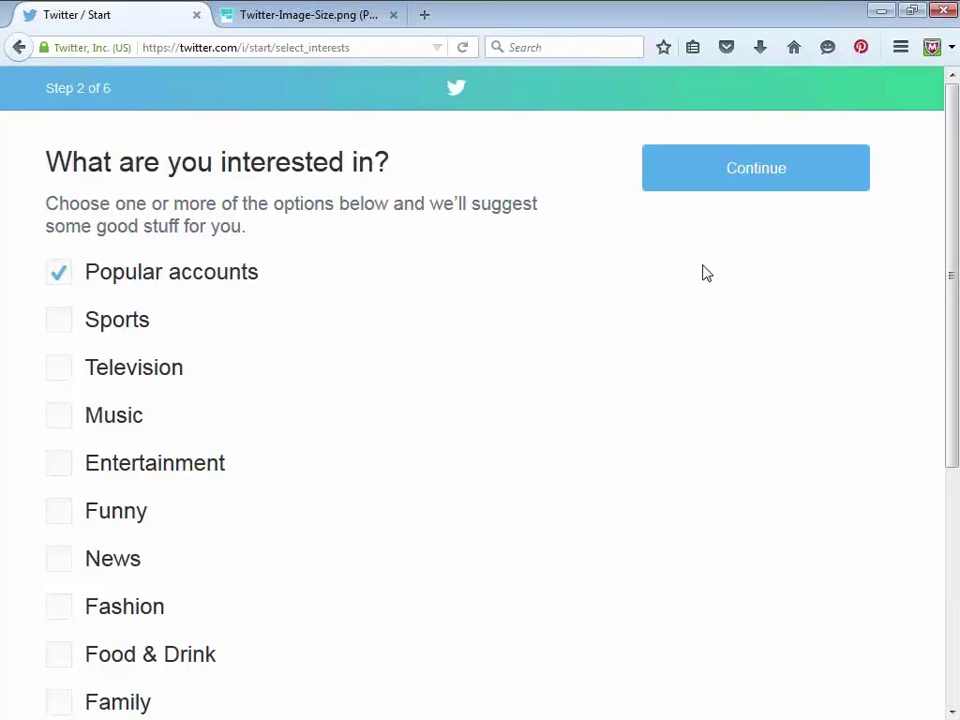
pyautogui.click(59, 272)
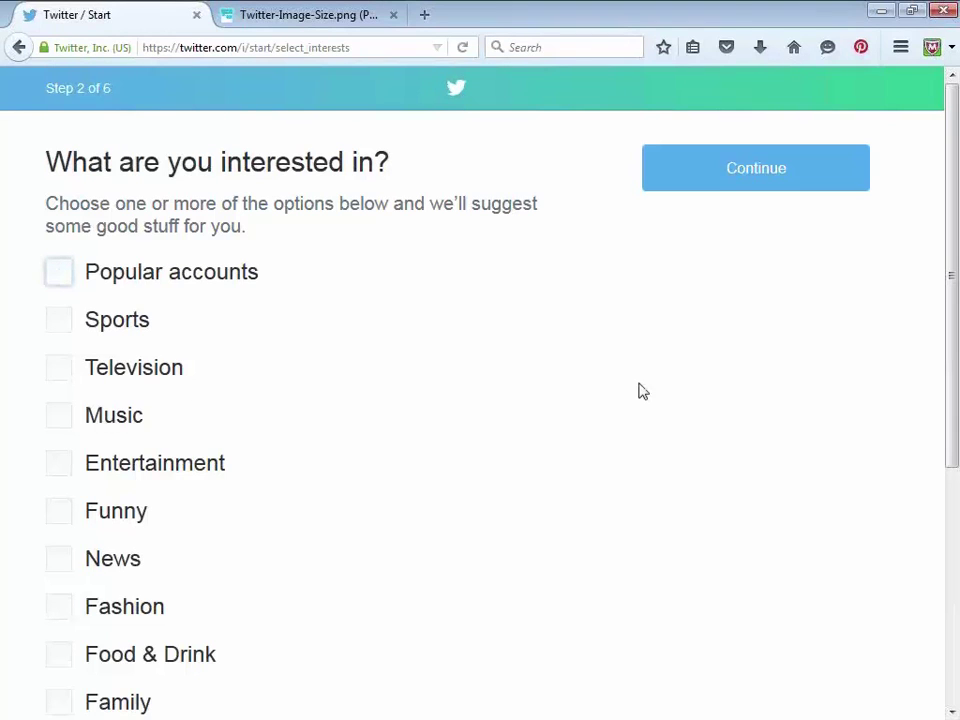
pyautogui.moveTo(945, 251); pyautogui.dragTo(939, 549)
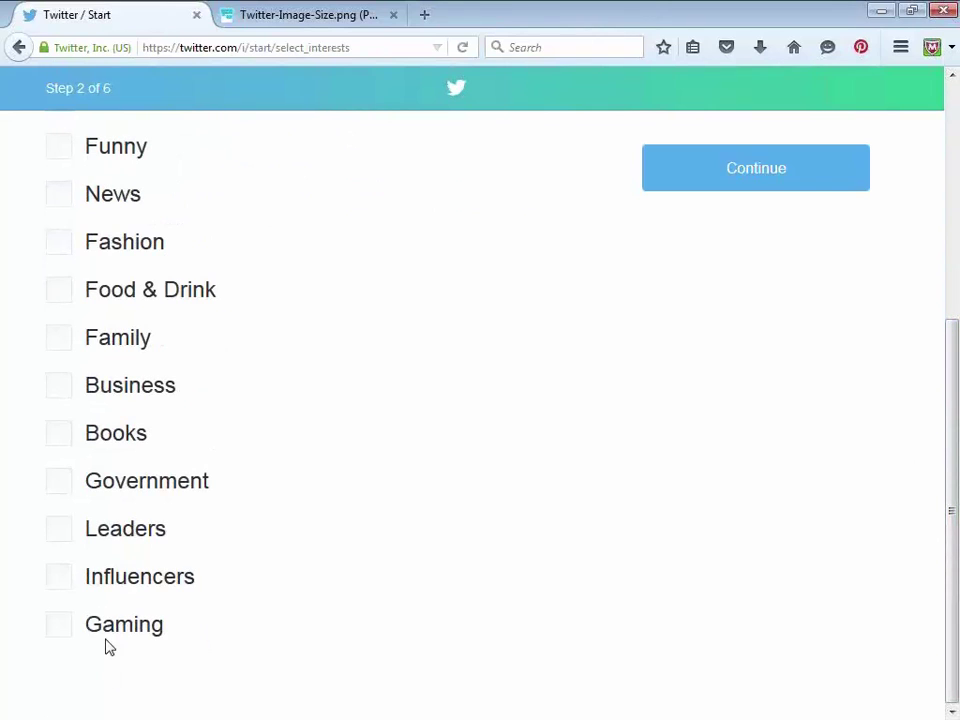
pyautogui.click(60, 196)
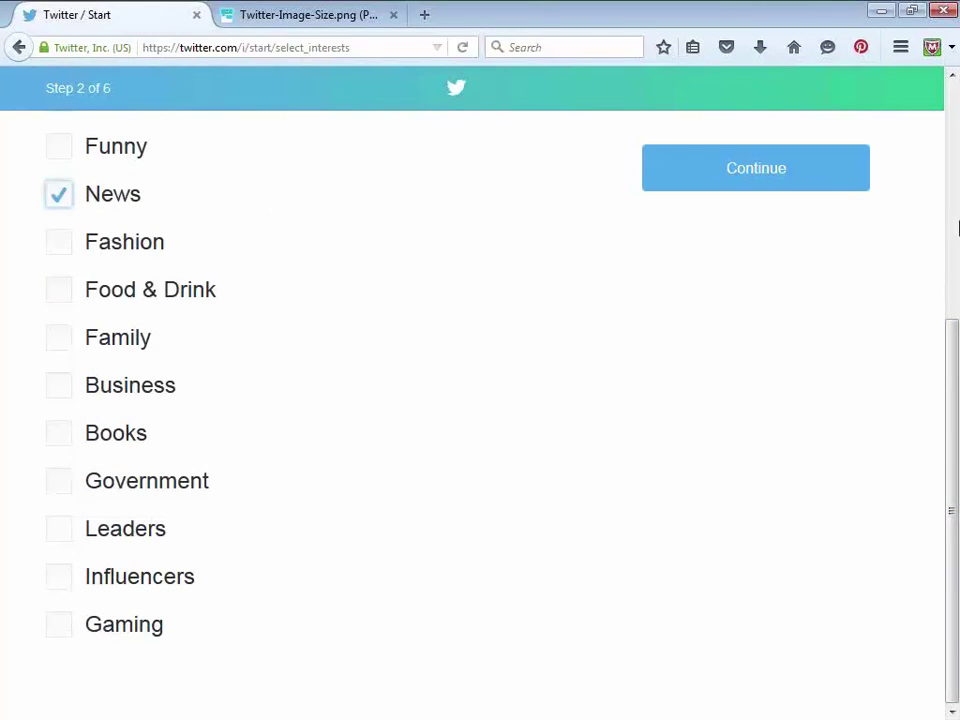
pyautogui.click(766, 175)
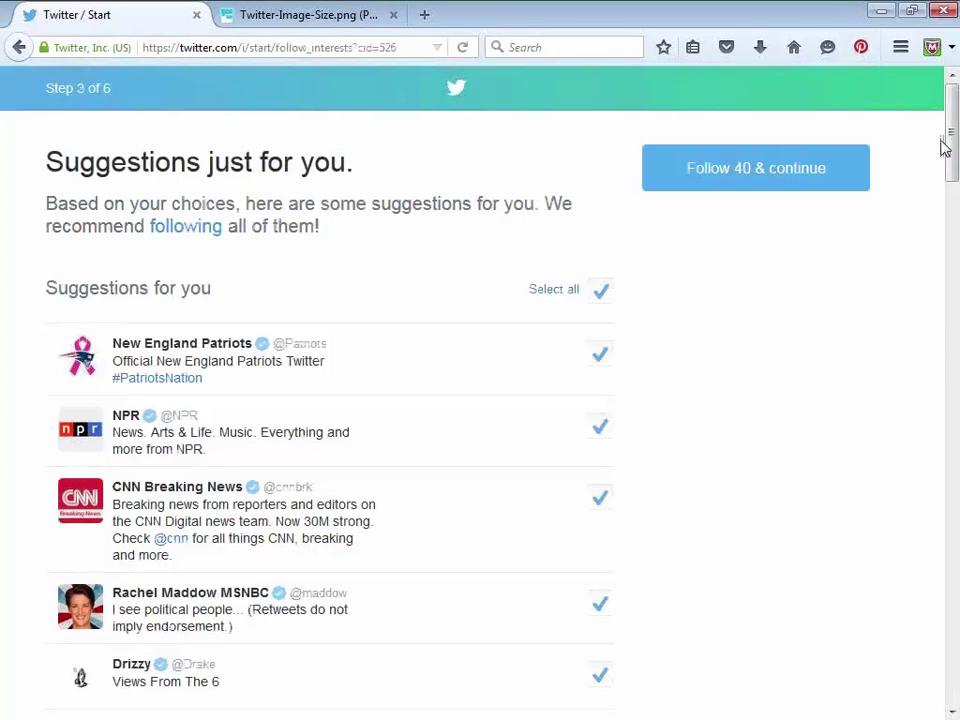
# Clear Select all and follow just NPR and the Wall Street Journal.
pyautogui.scroll(-2, 955, 170)
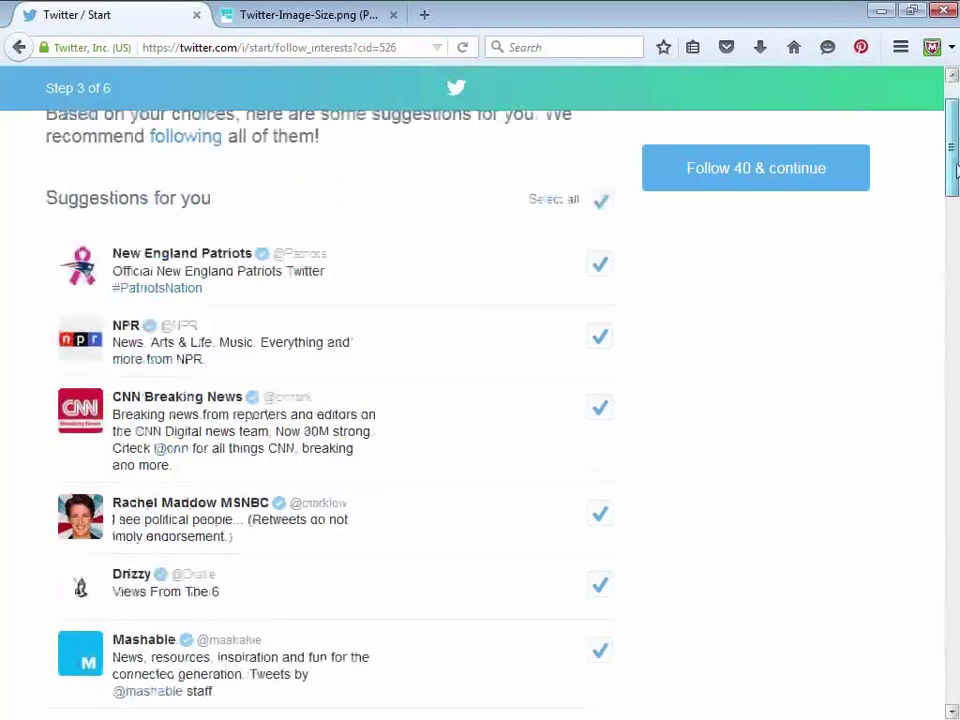
pyautogui.moveTo(955, 170); pyautogui.dragTo(955, 267)
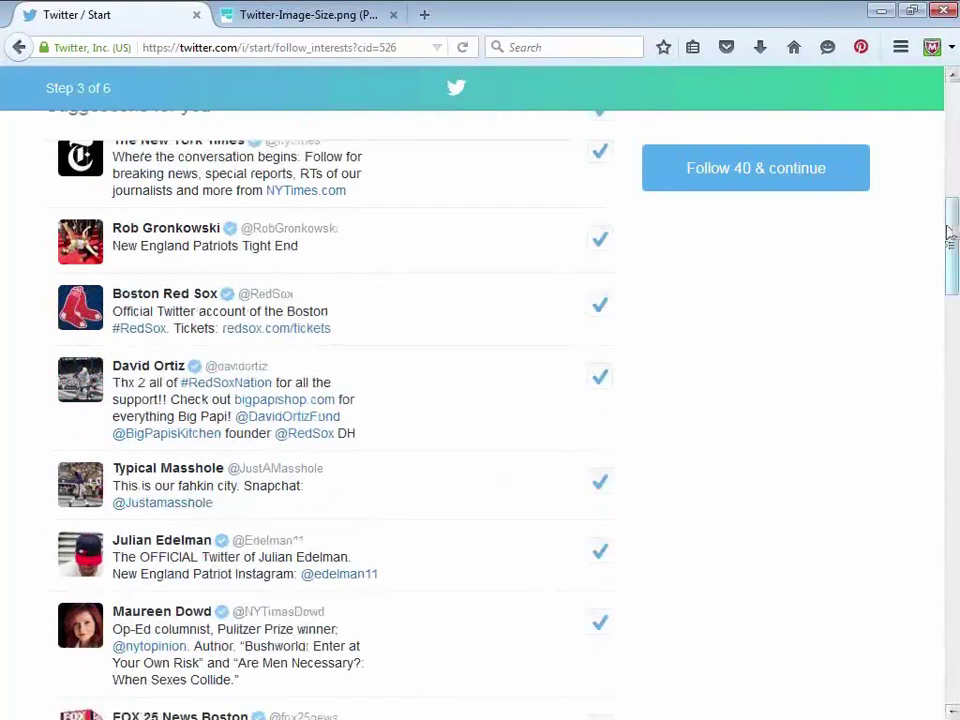
pyautogui.moveTo(950, 233); pyautogui.dragTo(953, 278)
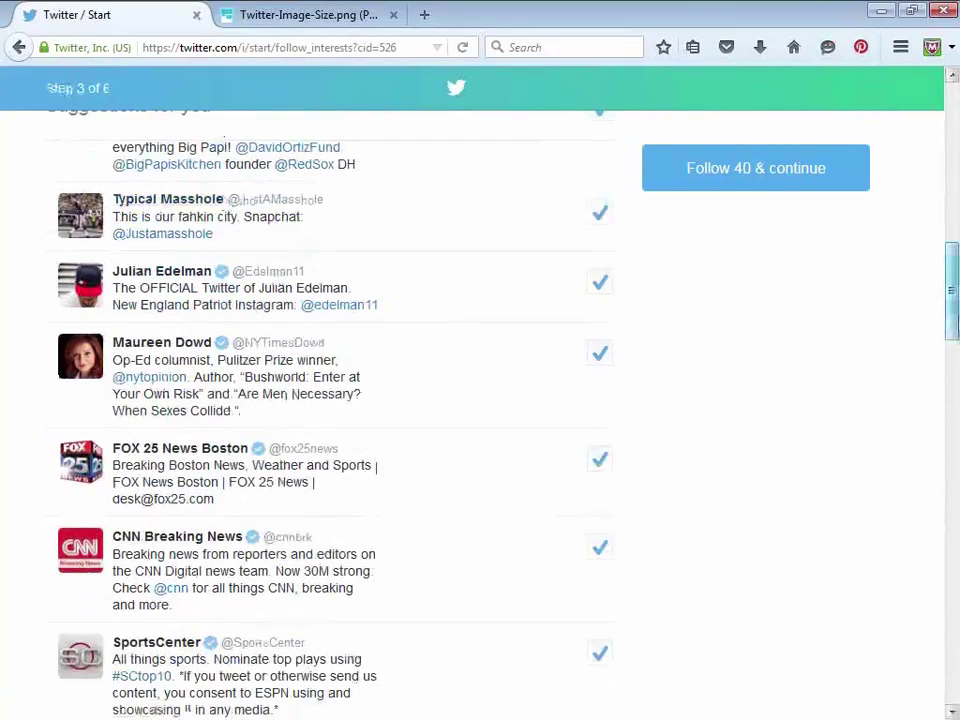
pyautogui.moveTo(954, 322); pyautogui.dragTo(955, 650)
pyautogui.click(600, 290)
pyautogui.click(600, 222)
pyautogui.click(603, 462)
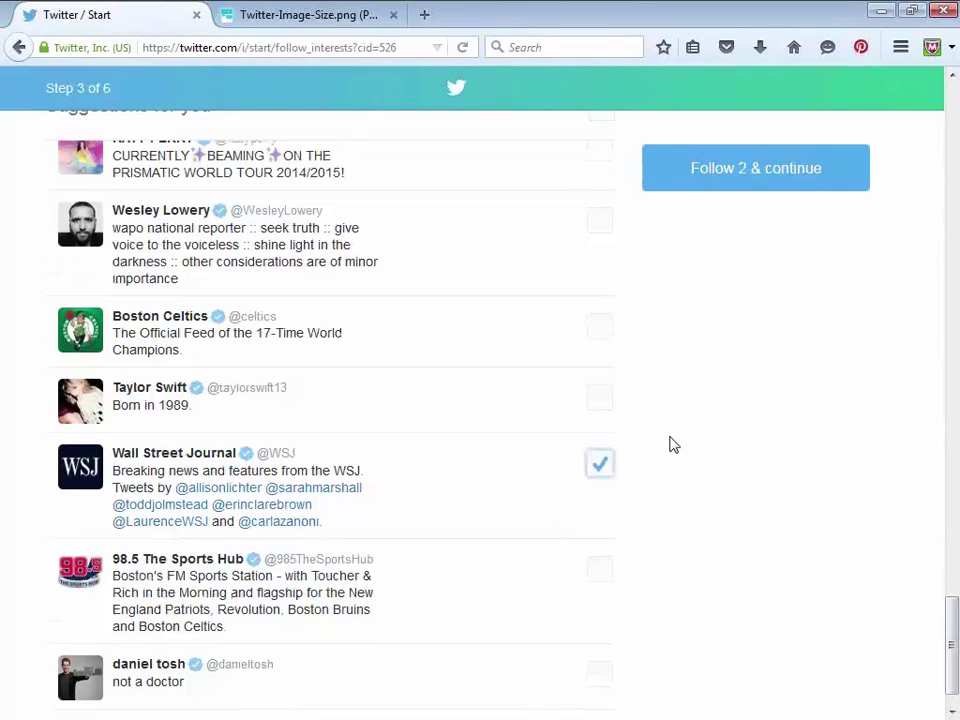
pyautogui.click(753, 168)
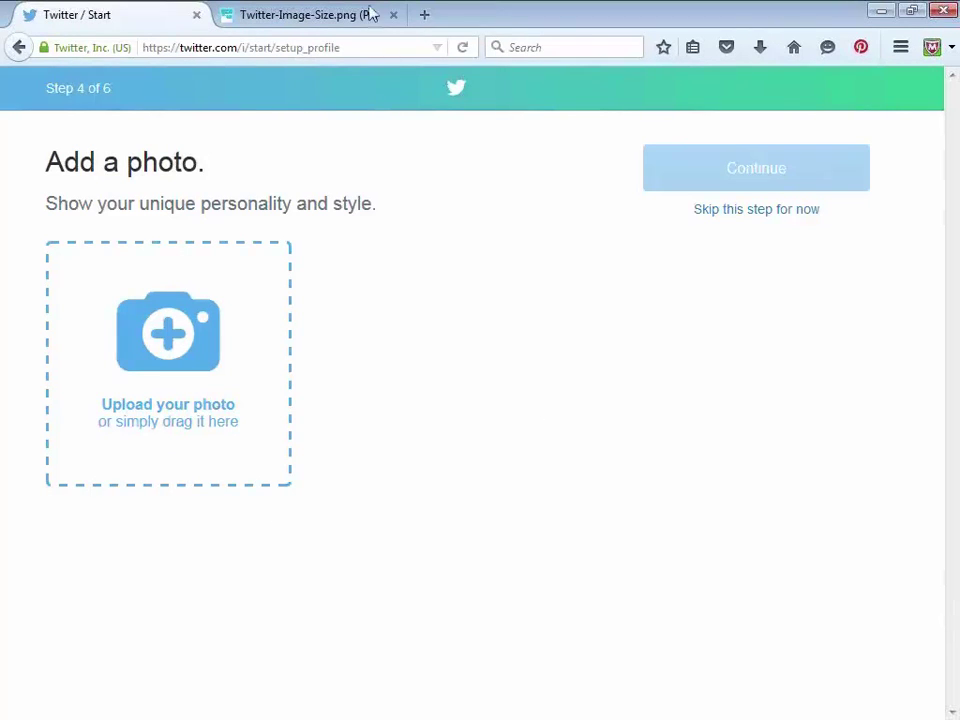
# Check the image size reference, then upload a portrait and apply it unzoomed as profile photo.
pyautogui.click(313, 16)
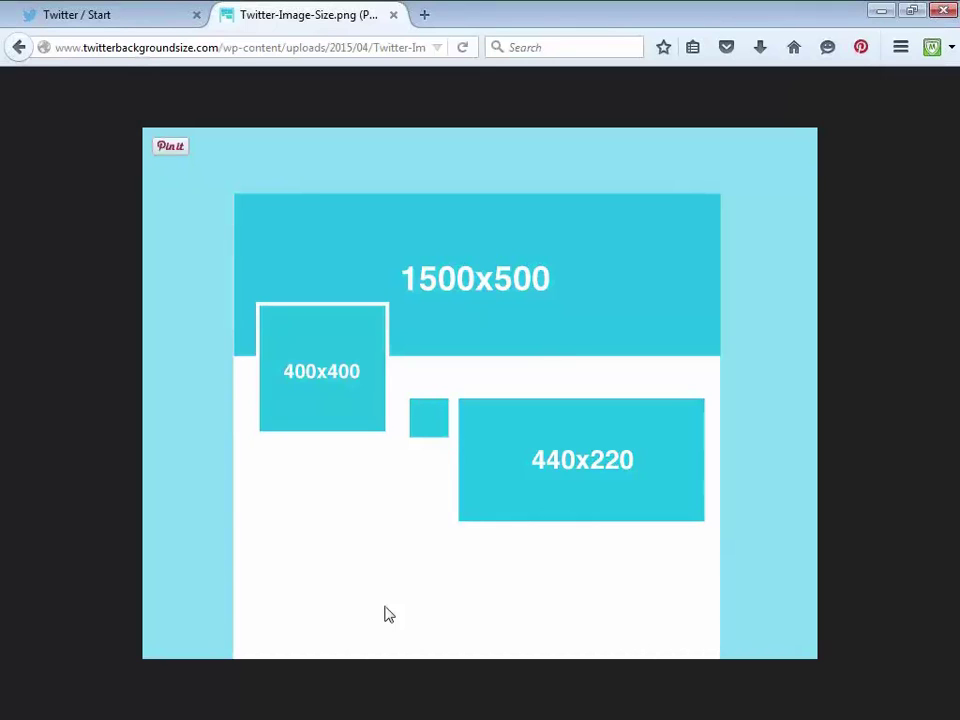
pyautogui.click(113, 18)
pyautogui.click(196, 330)
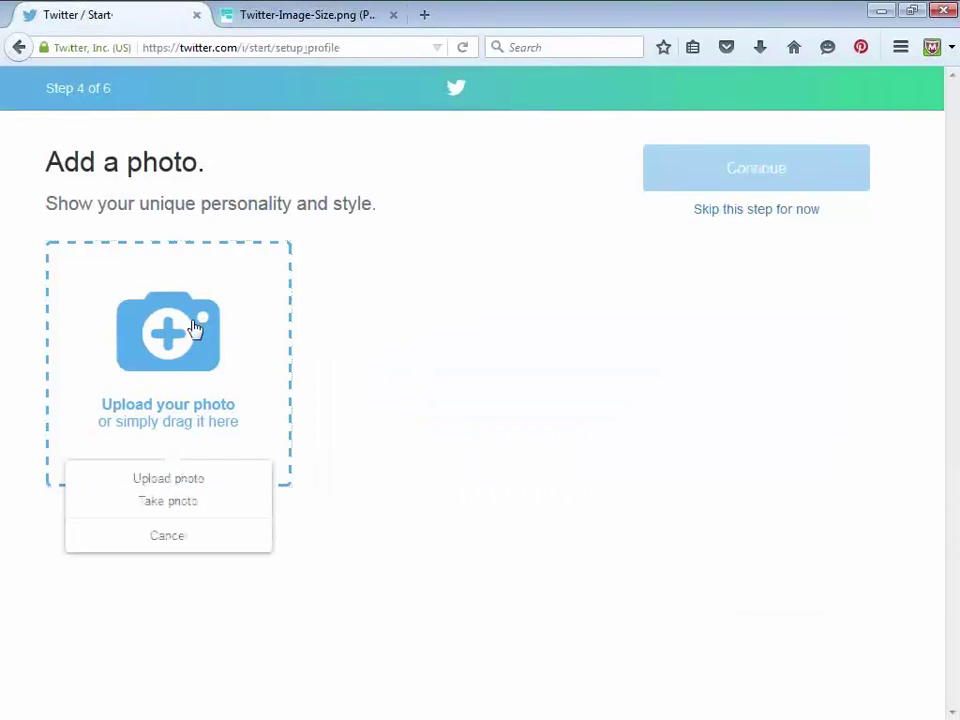
pyautogui.click(109, 407)
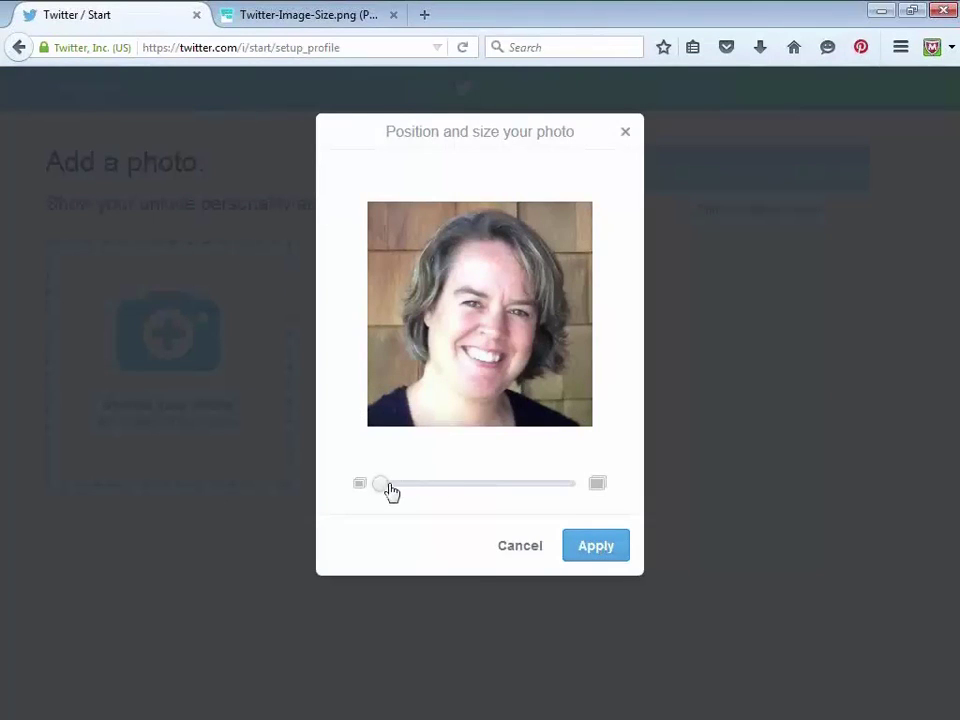
pyautogui.moveTo(388, 491); pyautogui.dragTo(408, 525)
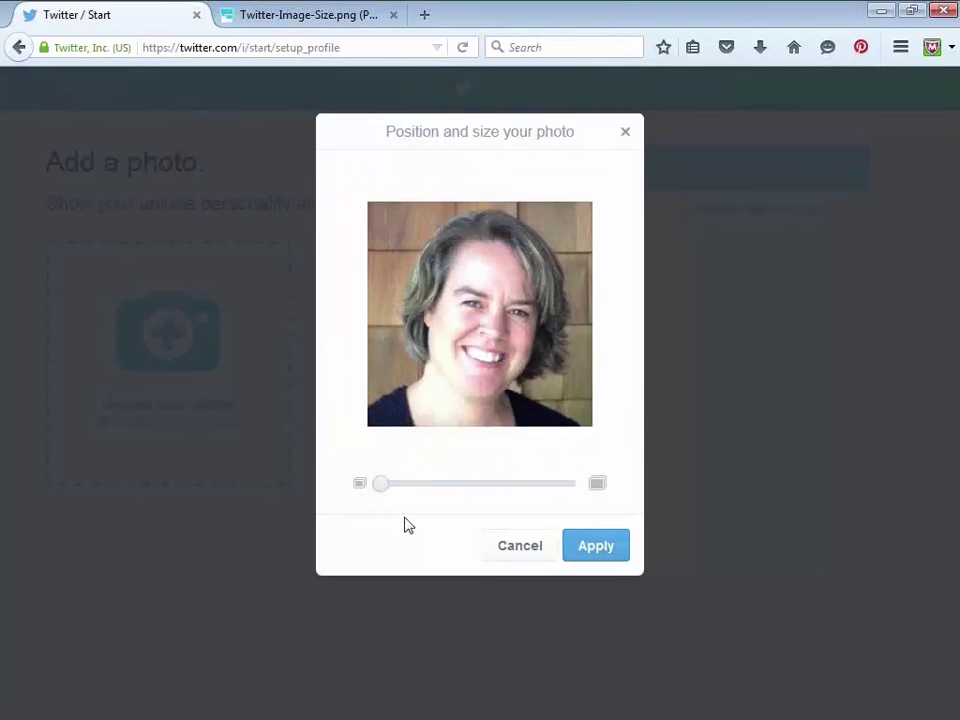
pyautogui.moveTo(403, 487)
pyautogui.mouseDown()
pyautogui.moveTo(486, 493)
pyautogui.moveTo(384, 489)
pyautogui.mouseUp()
pyautogui.click(596, 546)
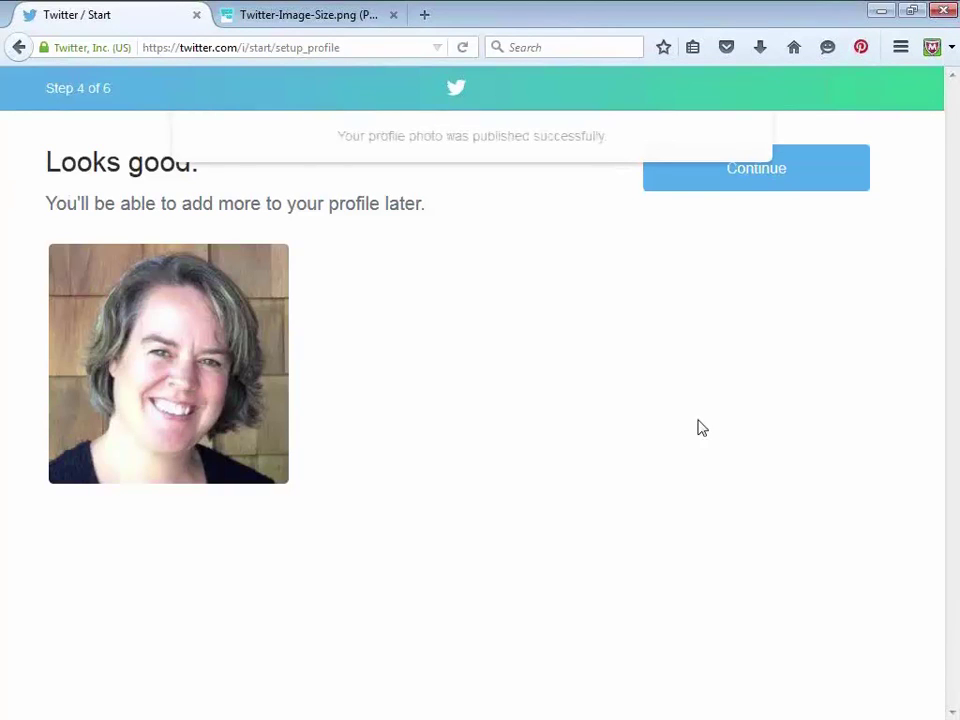
# Continue past the photo step and skip finding contacts to finish setup.
pyautogui.click(755, 178)
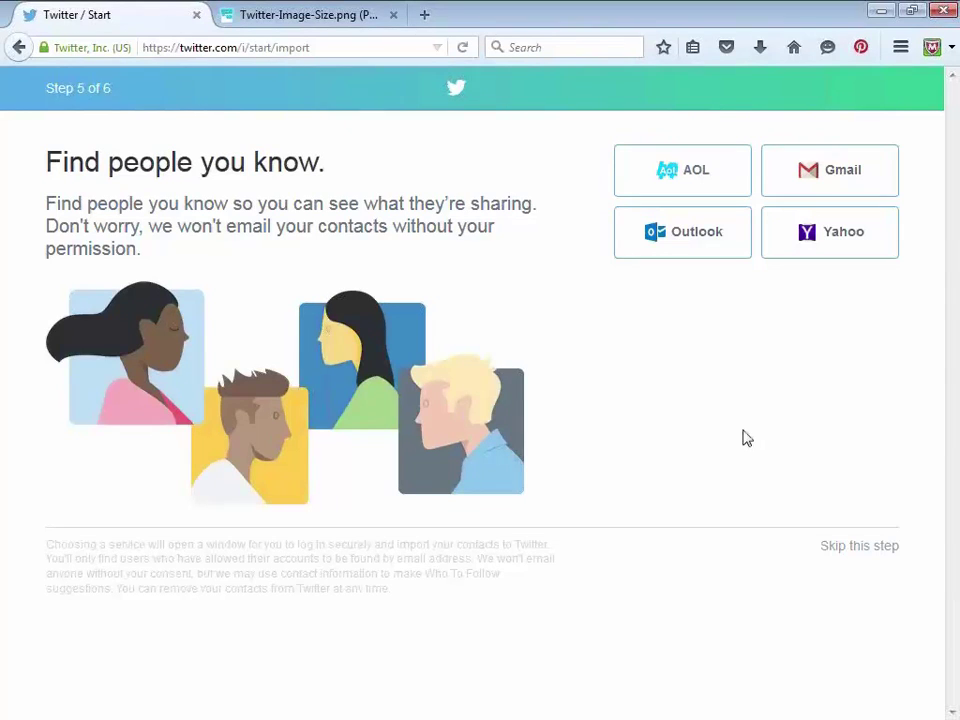
pyautogui.click(859, 549)
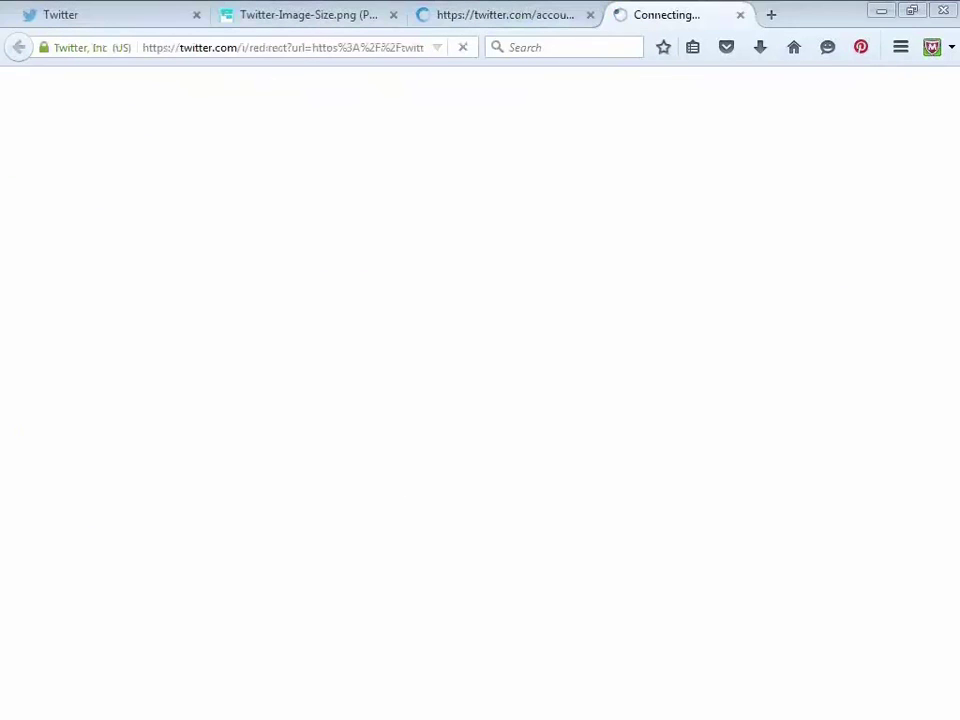
# Close the leftover redirect tab and the duplicate Twitter tab.
pyautogui.click(590, 14)
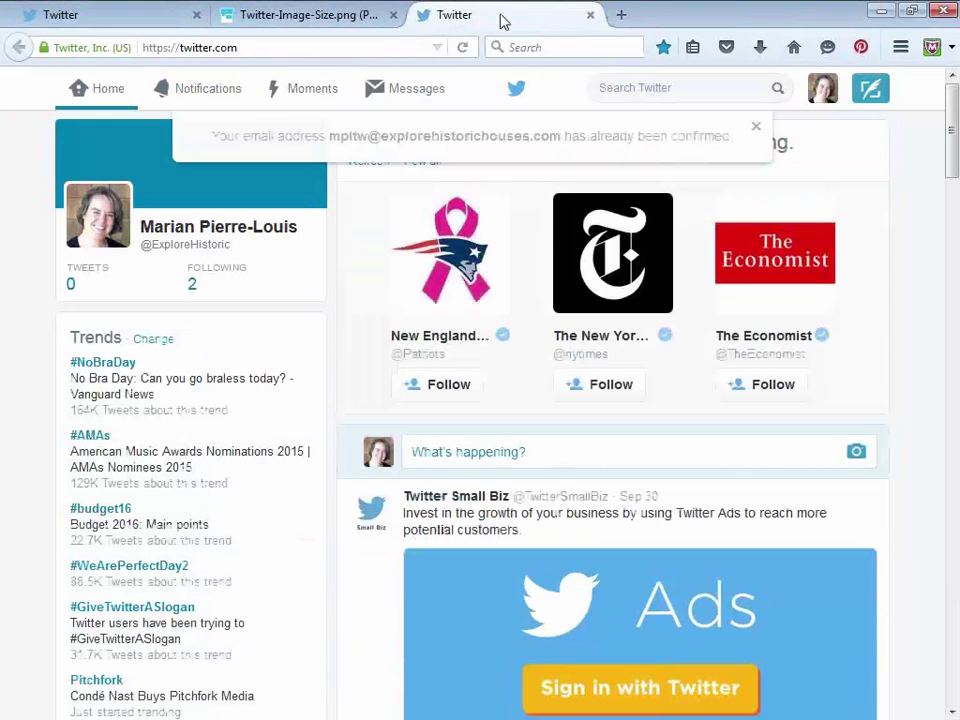
pyautogui.click(590, 14)
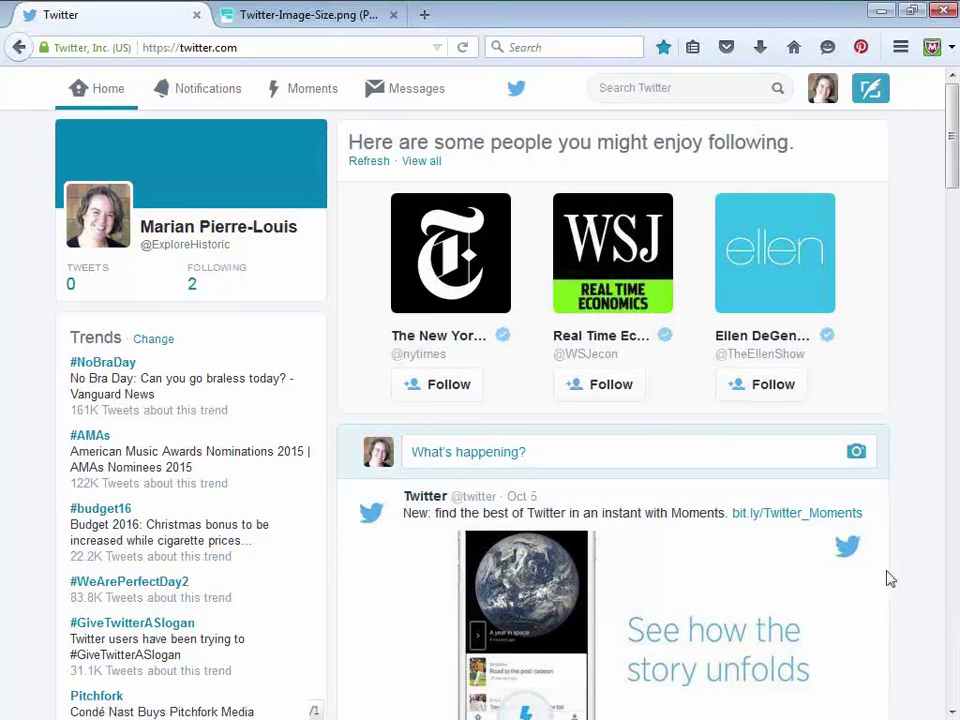
# Compose and publish the tweet 'Just wanted to say hi! This is my first tweet!'.
pyautogui.click(447, 456)
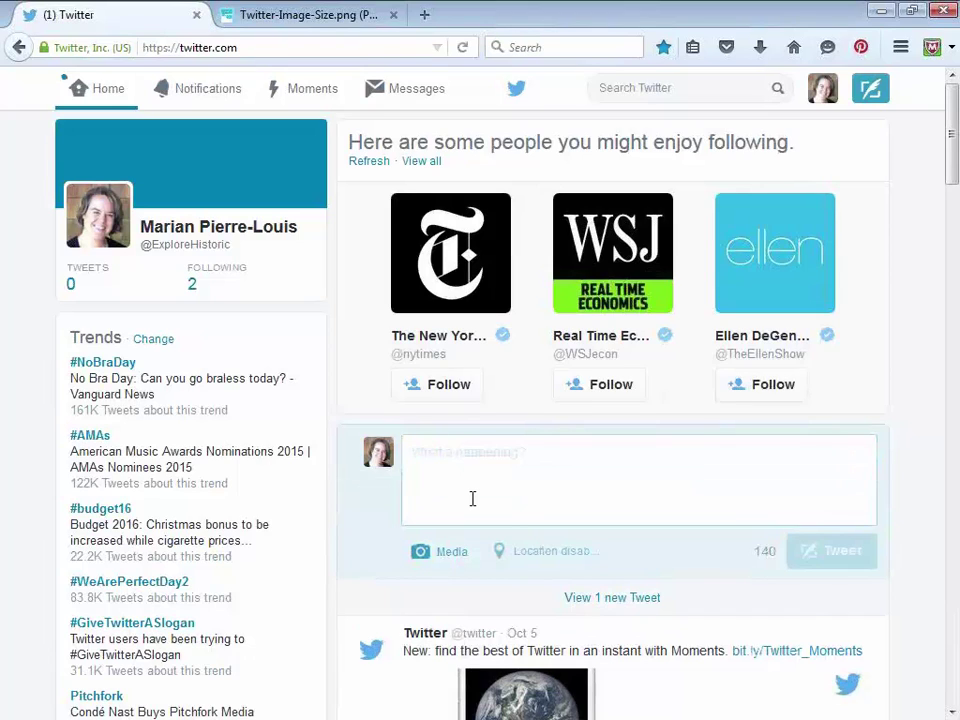
pyautogui.write('Just')
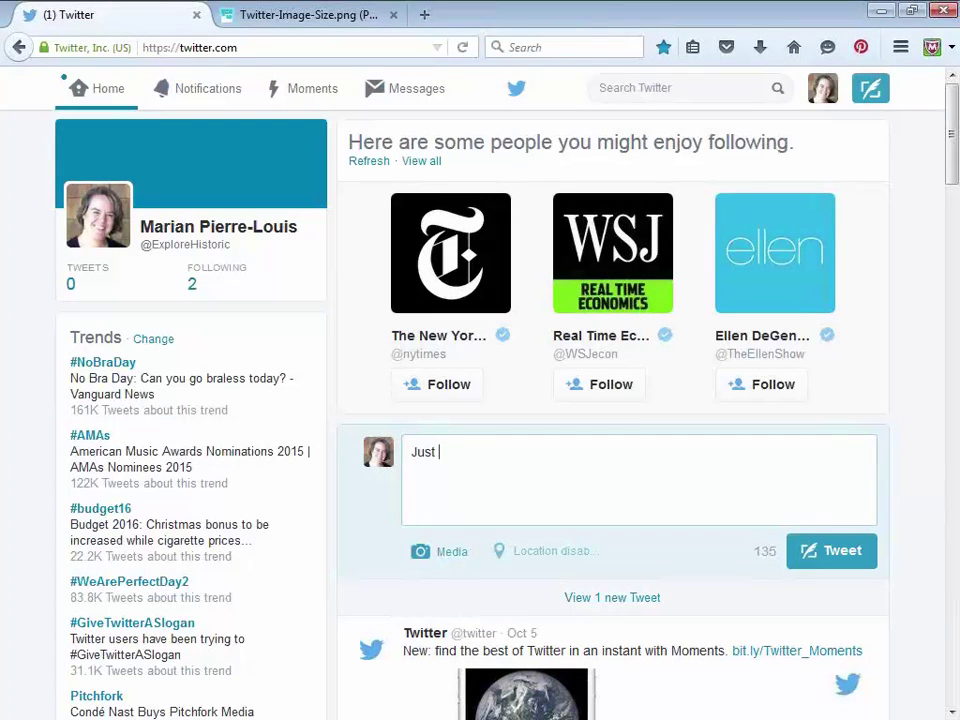
pyautogui.write('wanted t')
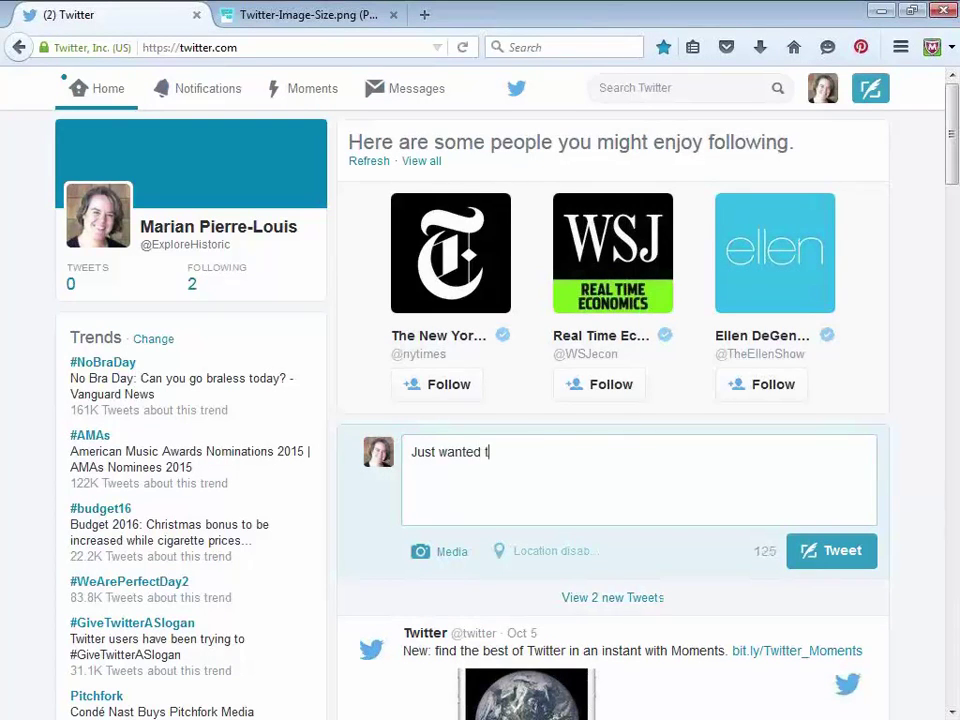
pyautogui.write('o say hi! This is my first t')
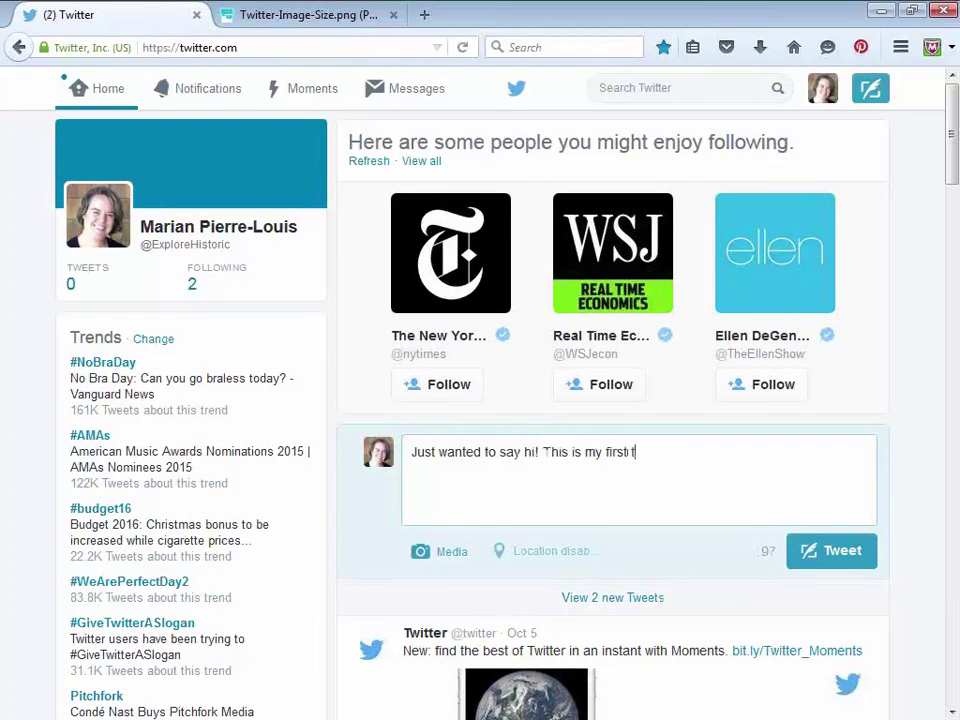
pyautogui.write('weet!')
pyautogui.moveTo(412, 452); pyautogui.dragTo(703, 450)
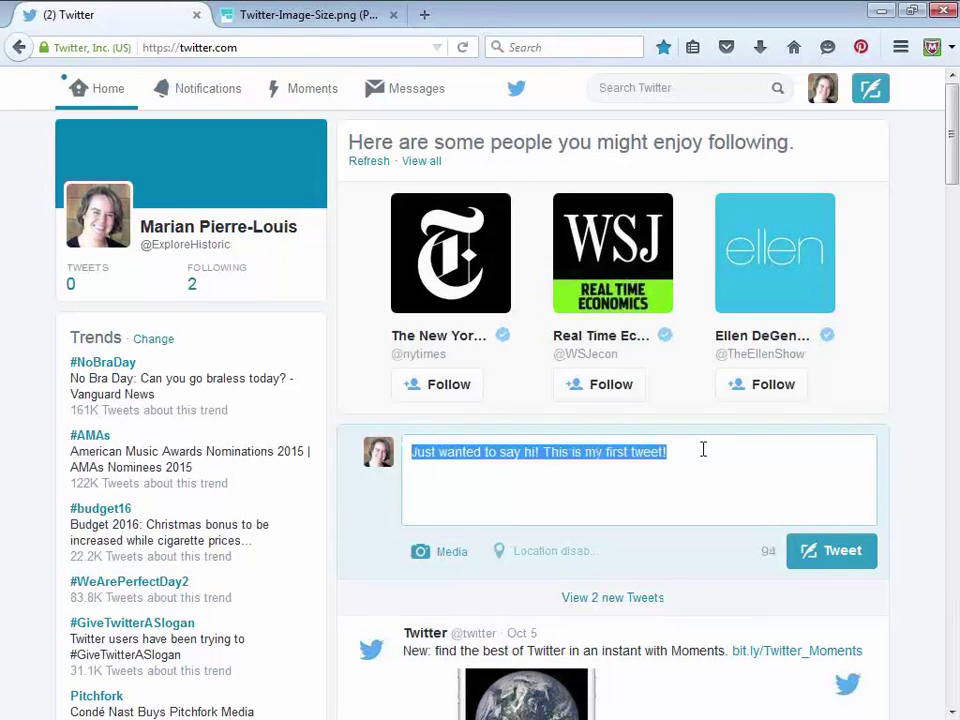
pyautogui.click(703, 450)
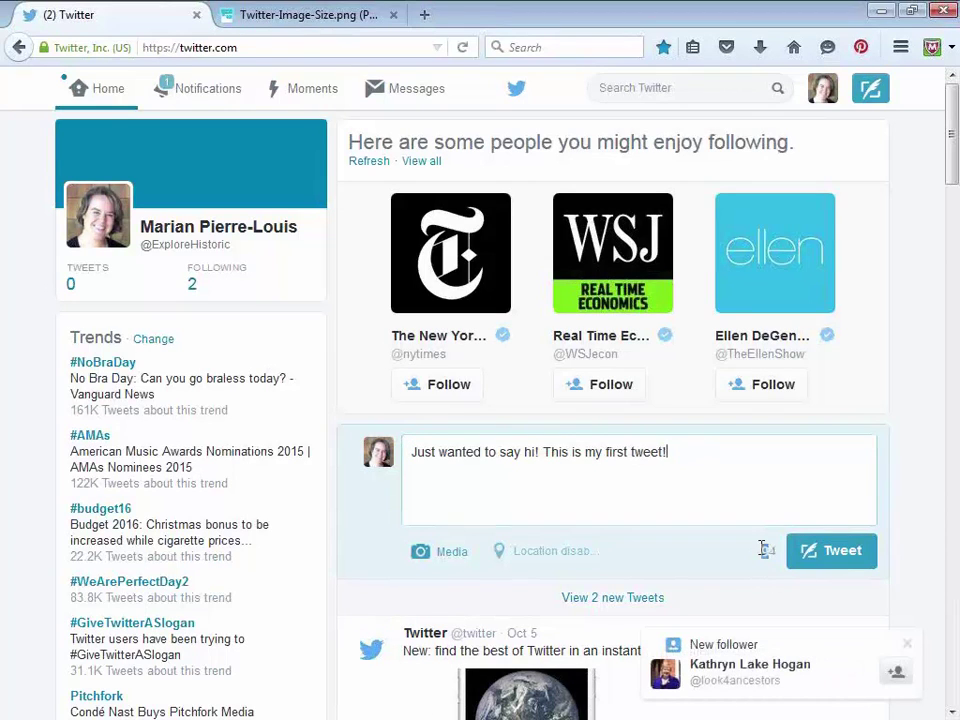
pyautogui.moveTo(763, 548); pyautogui.dragTo(777, 550)
pyautogui.click(828, 556)
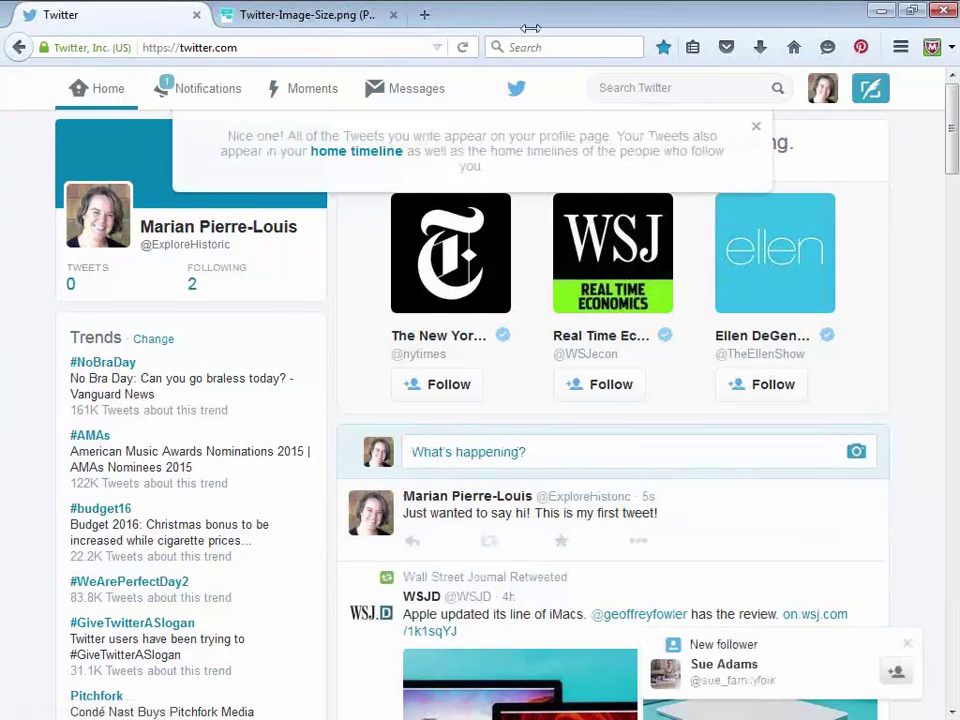
# Reload the home page so the profile shows 1 tweet and 4 followers.
pyautogui.click(462, 47)
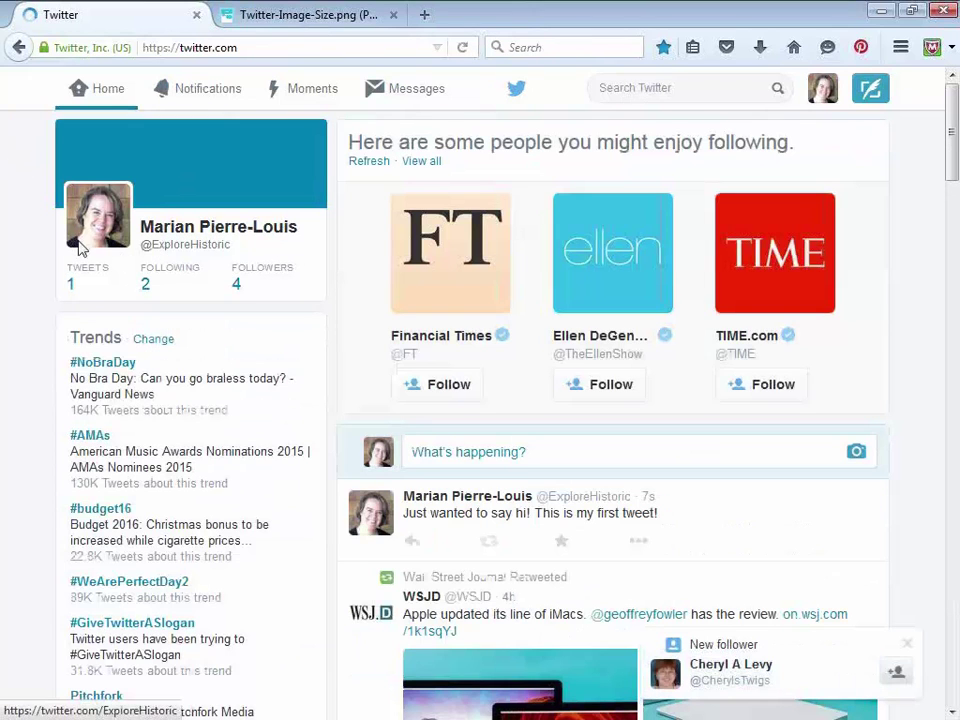
# Open the account's followers list and scroll through its 5 follower cards and back up.
pyautogui.click(263, 278)
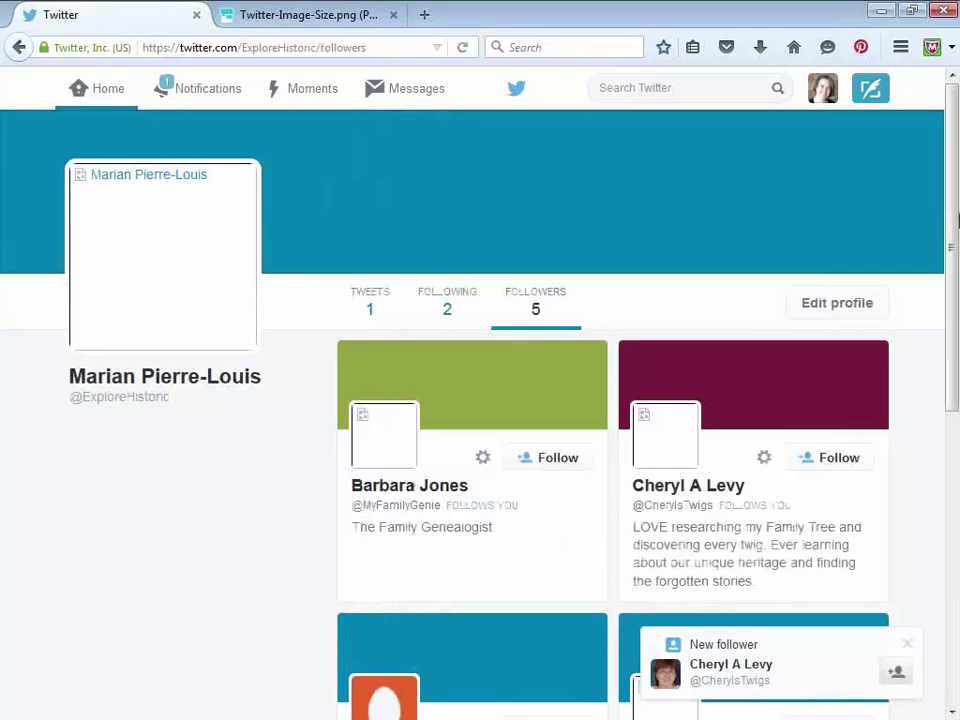
pyautogui.scroll(-3, 947, 150)
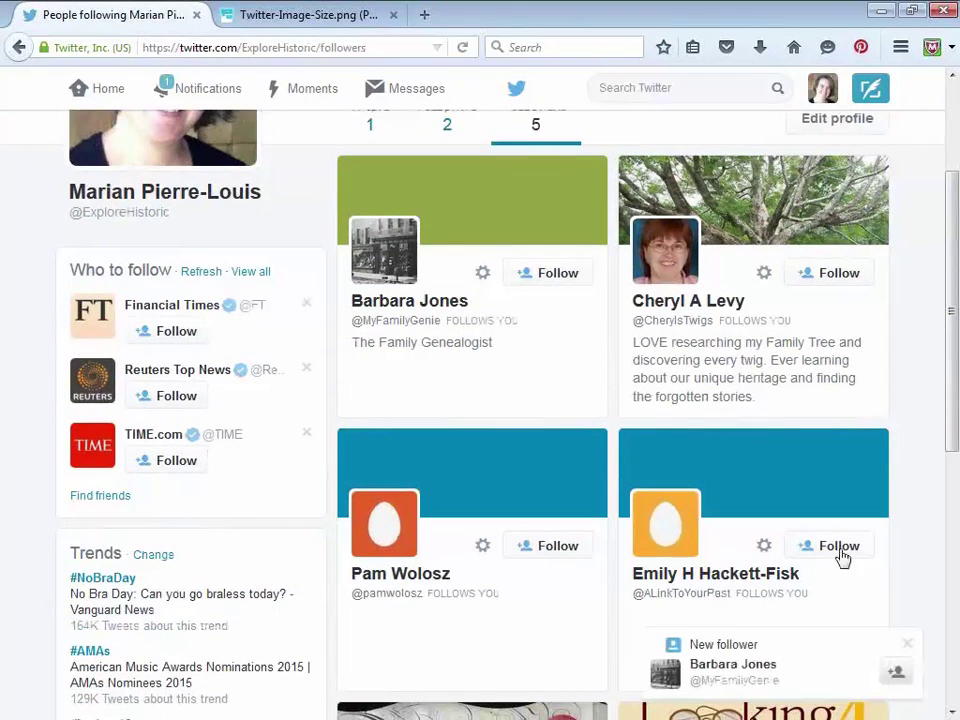
pyautogui.scroll(-5, 956, 213)
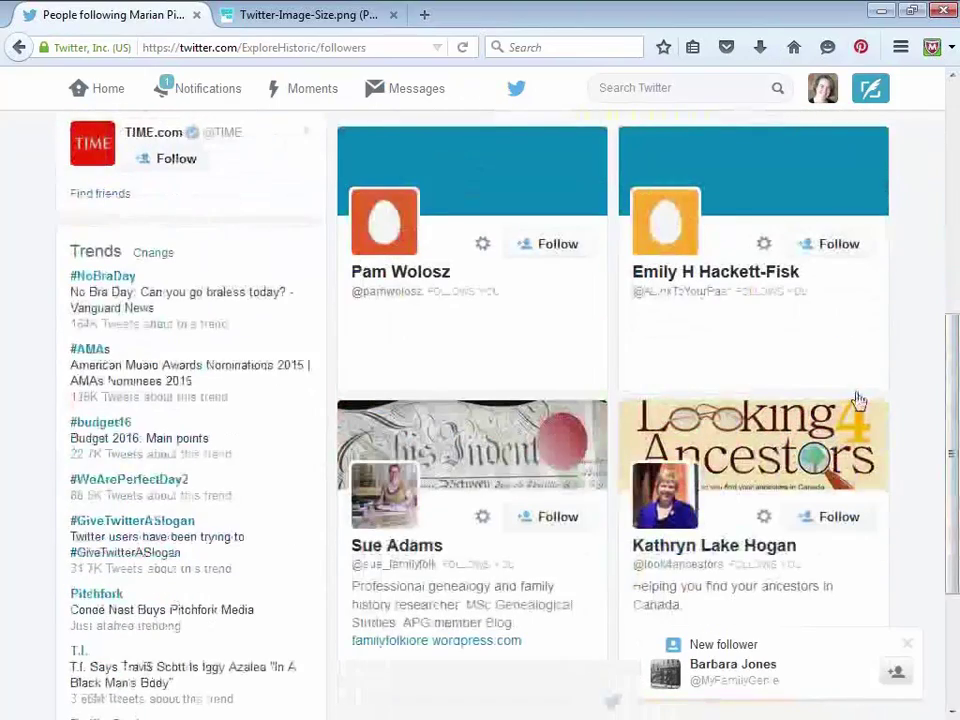
pyautogui.scroll(8, 956, 398)
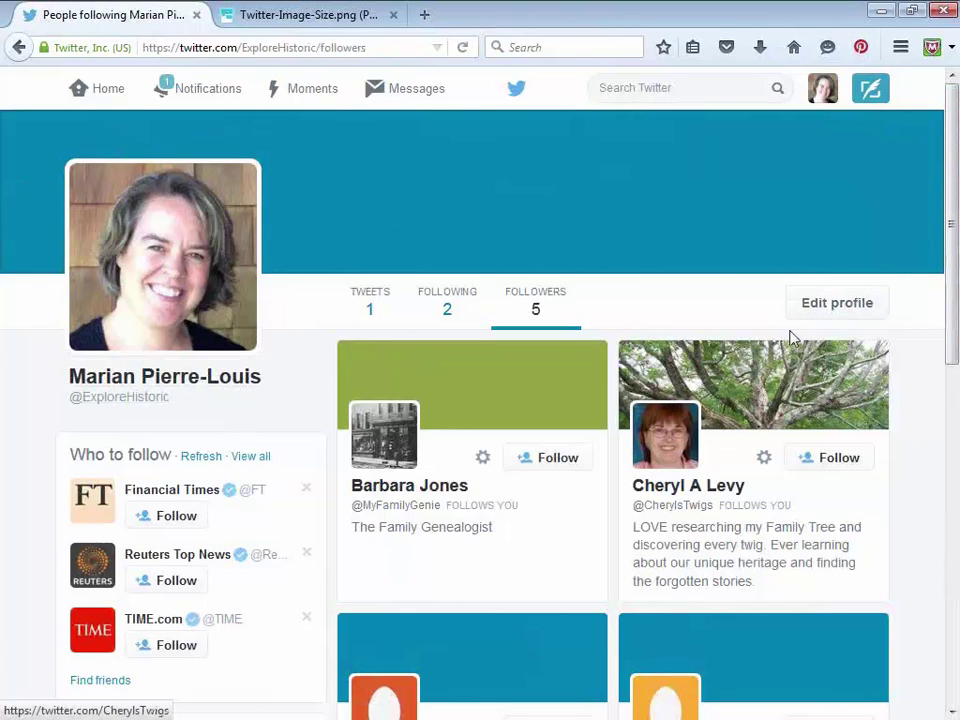
# Return the Explore Historic Houses header photo to its original unzoomed scale, apply it, and save the profile.
pyautogui.click(902, 305)
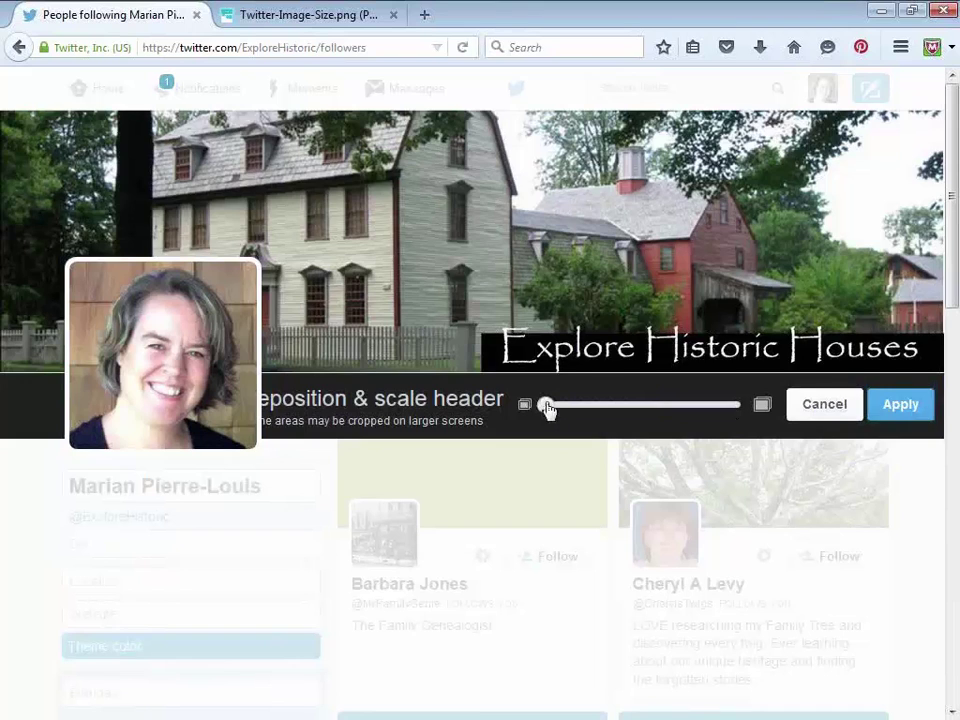
pyautogui.moveTo(548, 408); pyautogui.dragTo(741, 426)
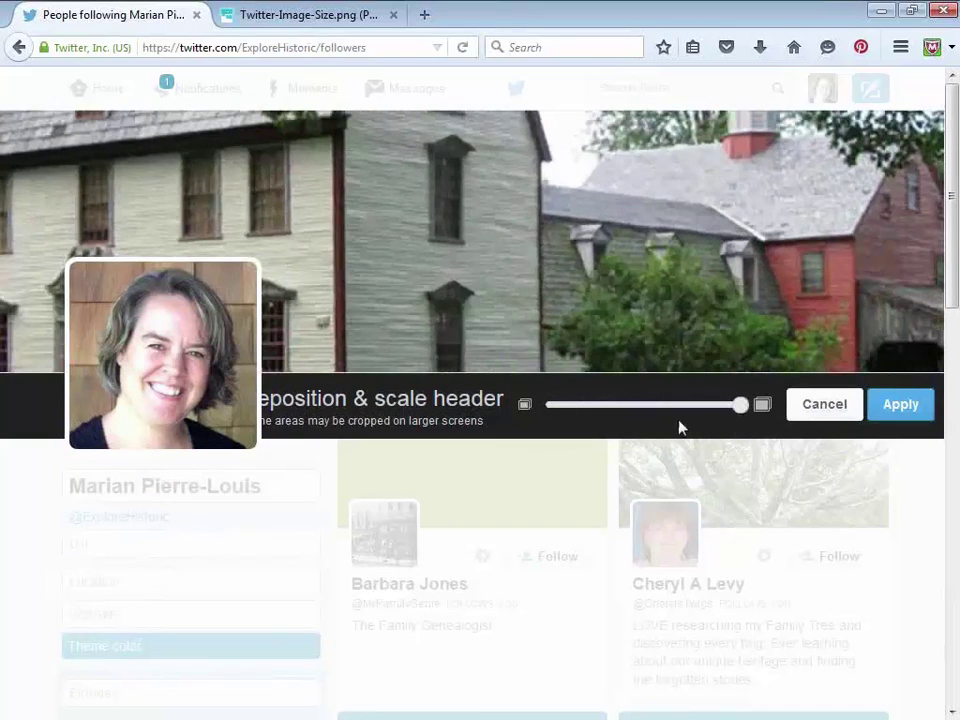
pyautogui.click(524, 406)
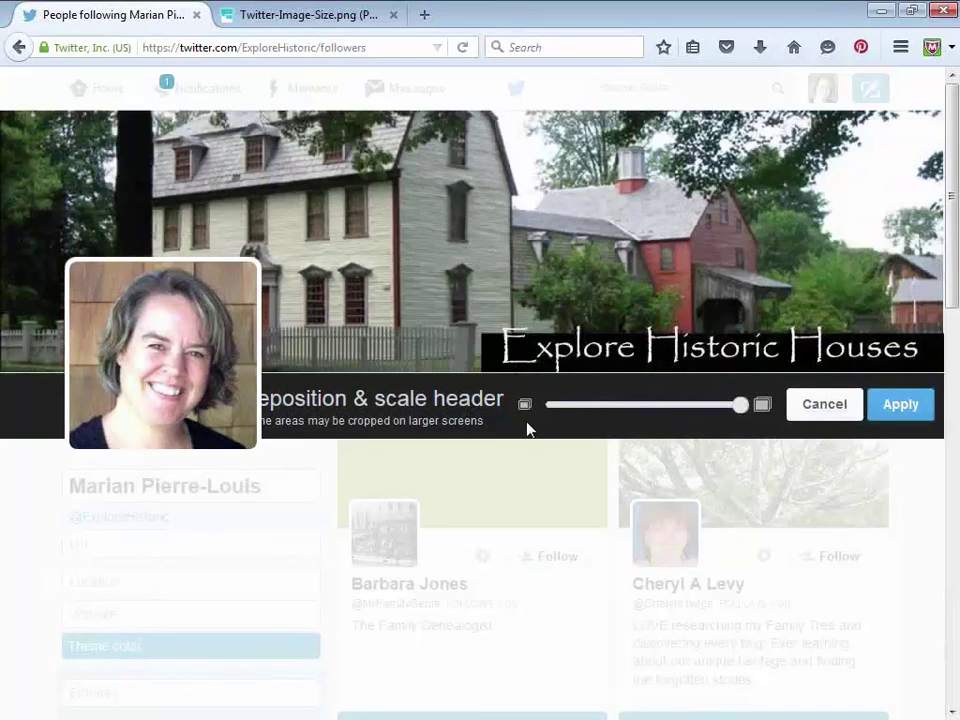
pyautogui.click(908, 405)
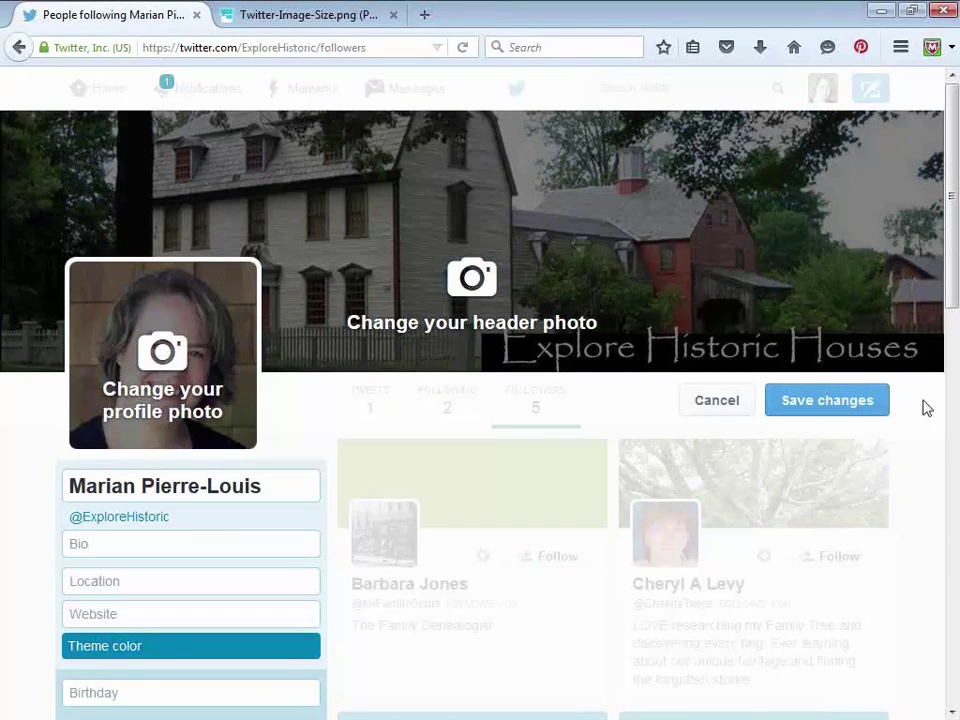
pyautogui.click(826, 408)
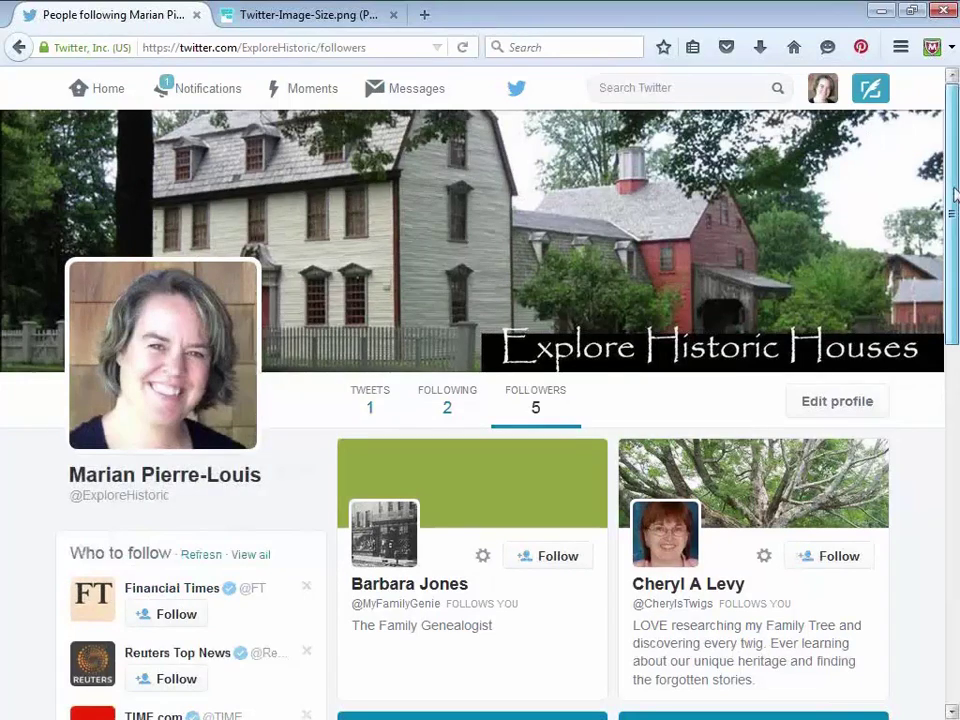
# Review the saved historic-house header on the followers page, then reopen Edit profile.
pyautogui.scroll(-2, 955, 238)
pyautogui.scroll(-1, 955, 238)
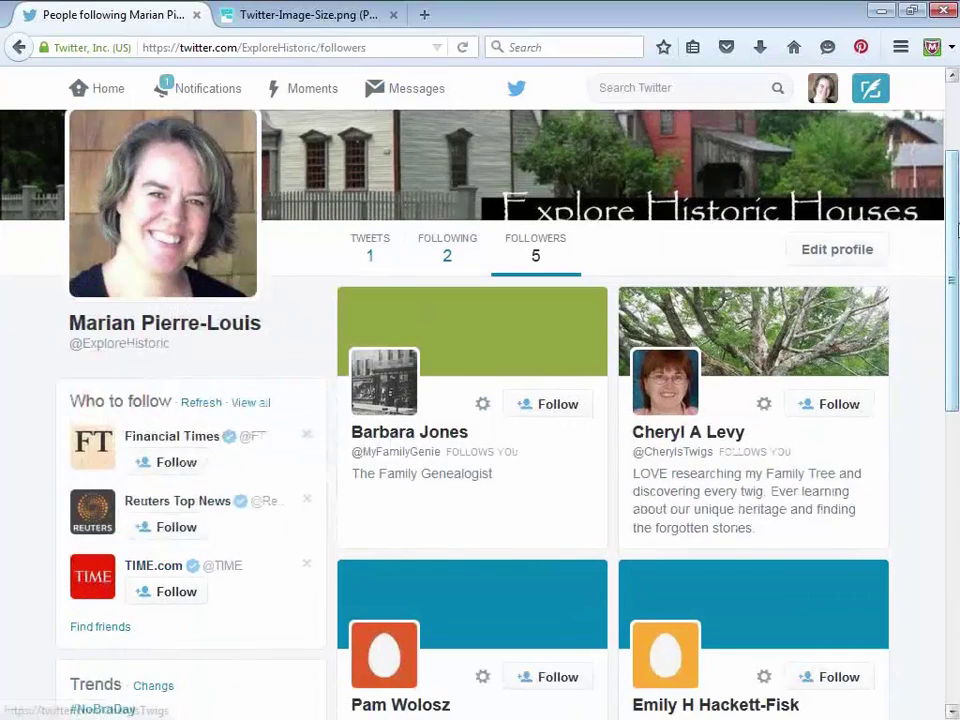
pyautogui.scroll(3, 955, 175)
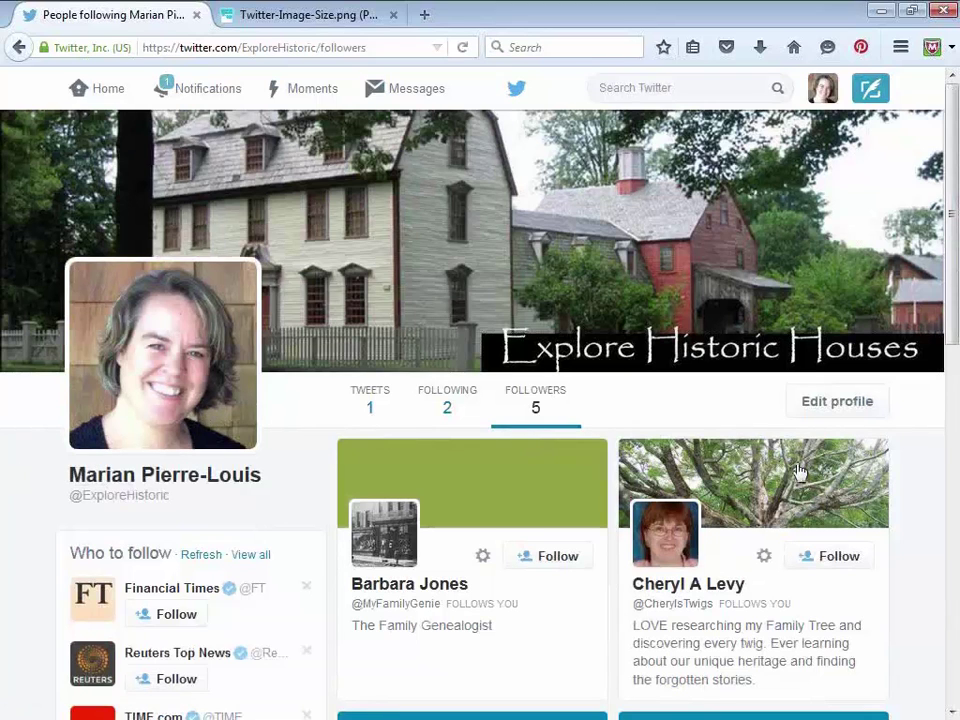
pyautogui.scroll(-1, 955, 227)
pyautogui.scroll(-2, 955, 227)
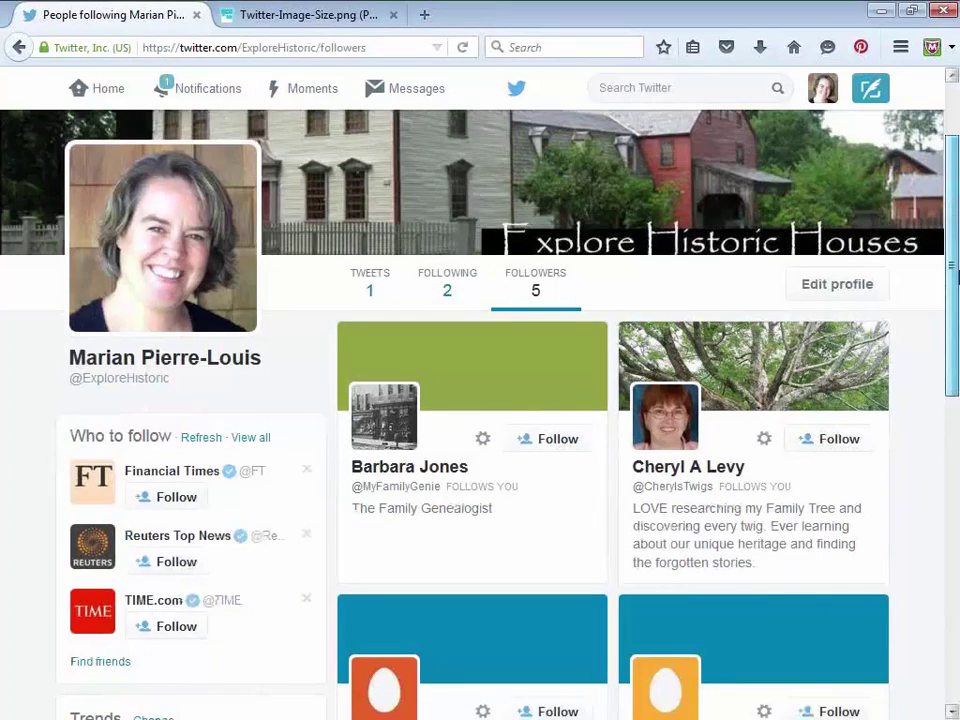
pyautogui.scroll(1, 955, 227)
pyautogui.click(787, 330)
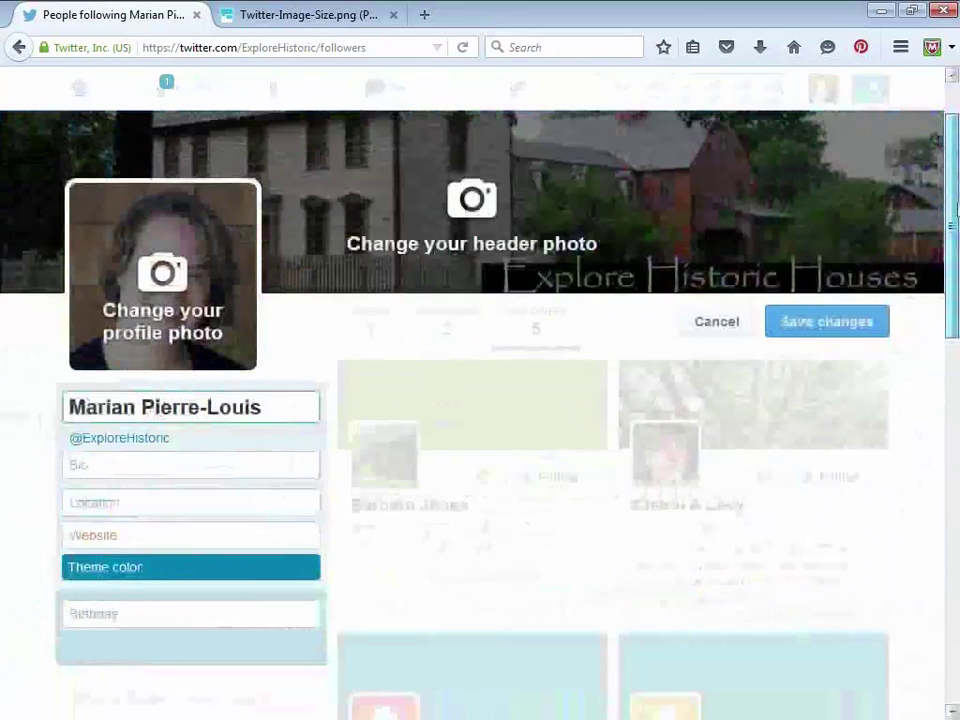
# Write the bio 'Explore Historic Houses with Northeast House Historian' followed by the historian's name.
pyautogui.scroll(-1, 955, 210)
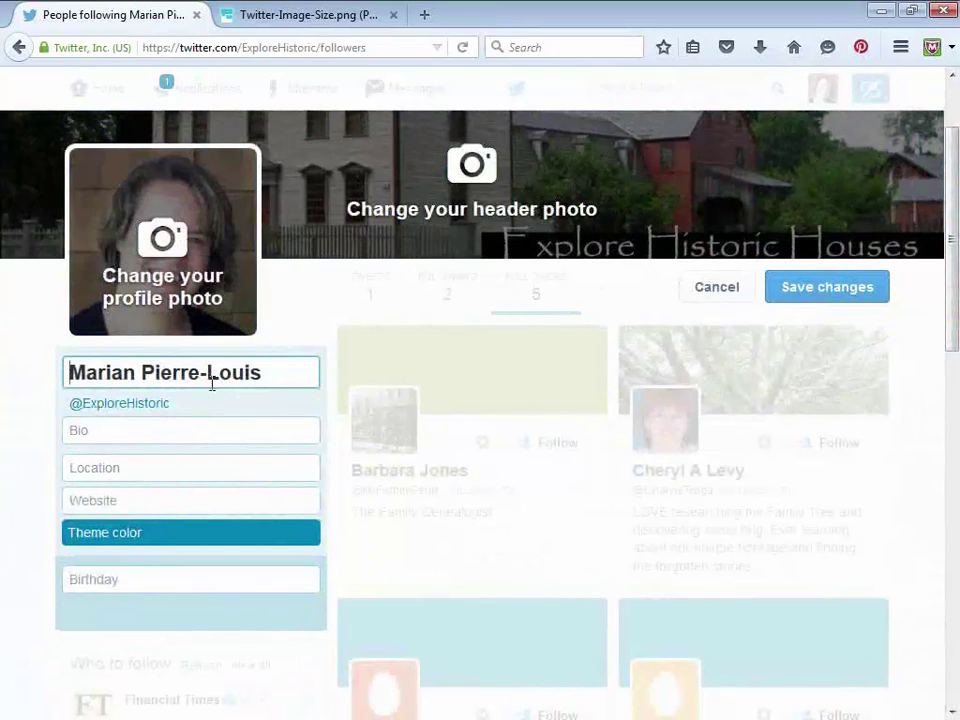
pyautogui.click(188, 431)
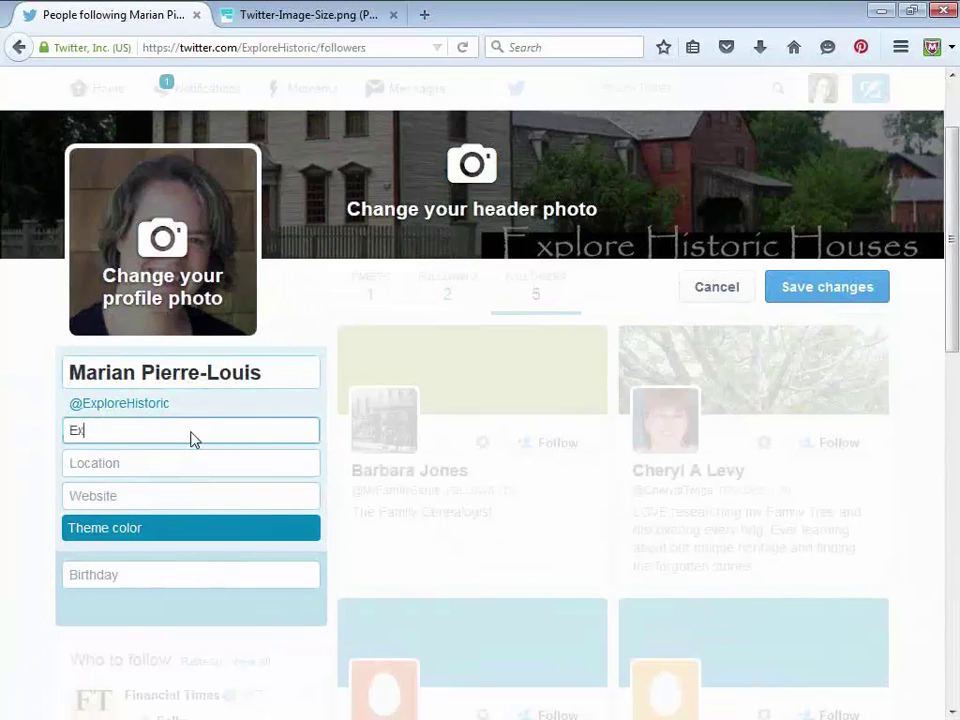
pyautogui.write('Explore Historic Houses')
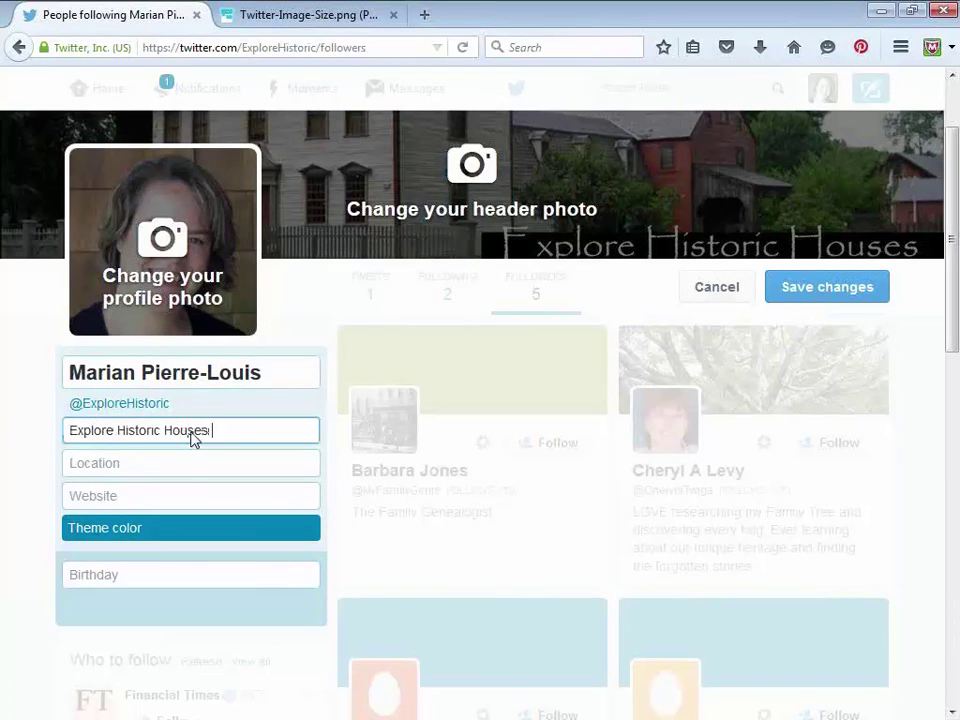
pyautogui.write(' with Northeast H')
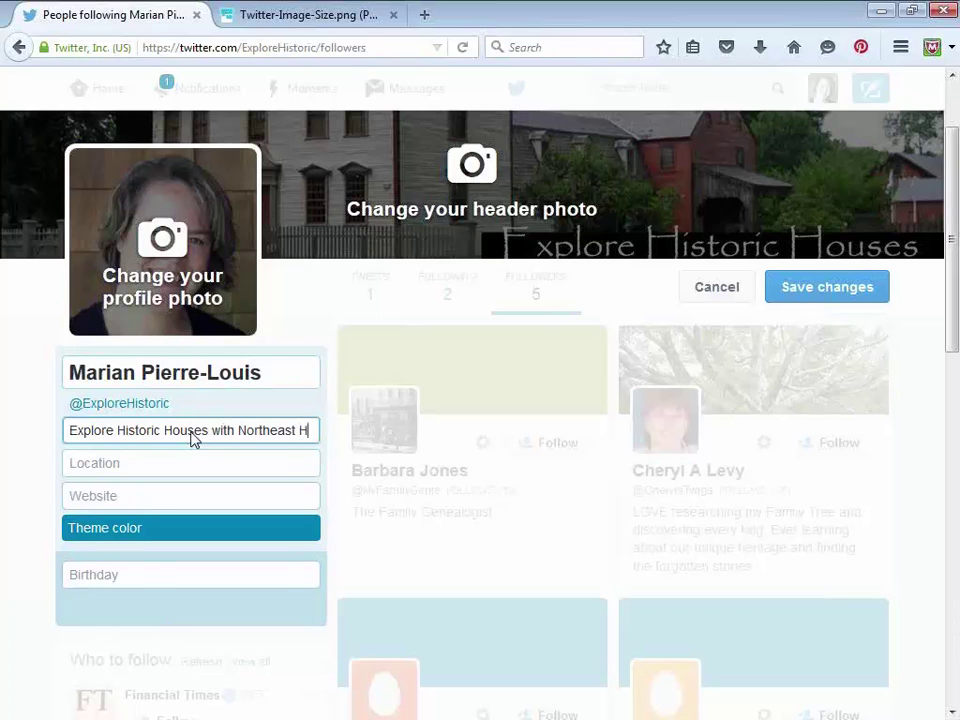
pyautogui.write('ouse Historian')
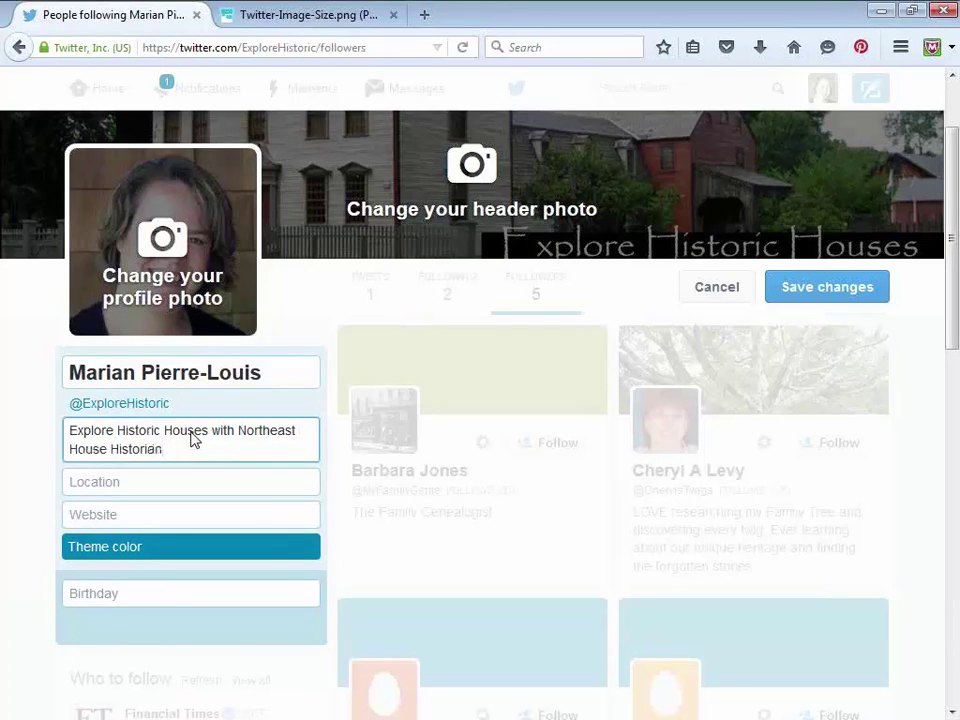
pyautogui.write(' Marian Pierre-Louis')
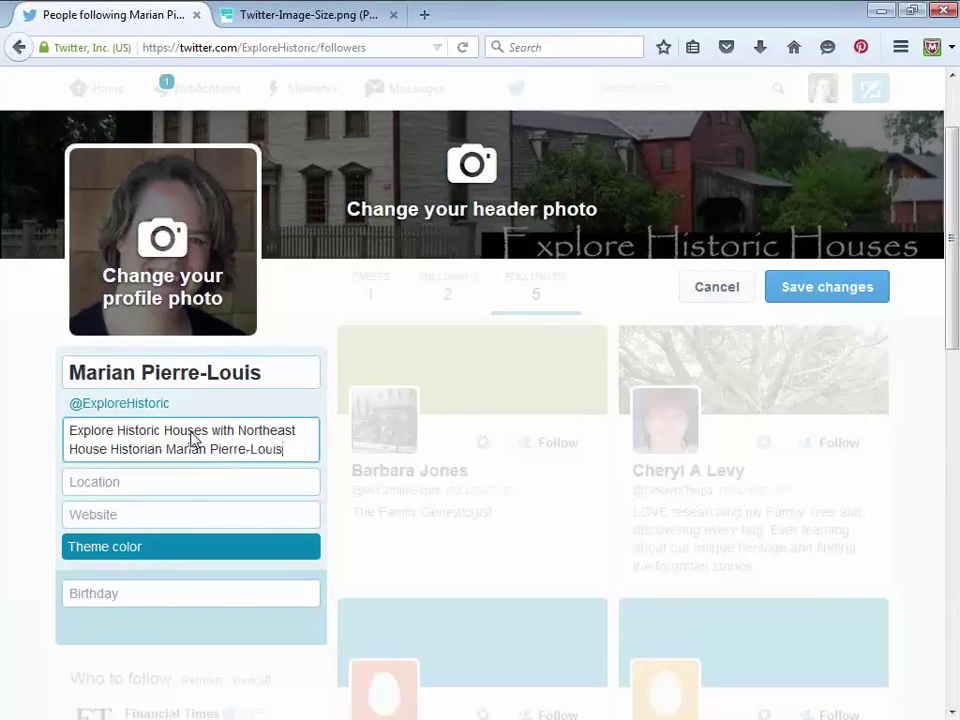
pyautogui.click(170, 484)
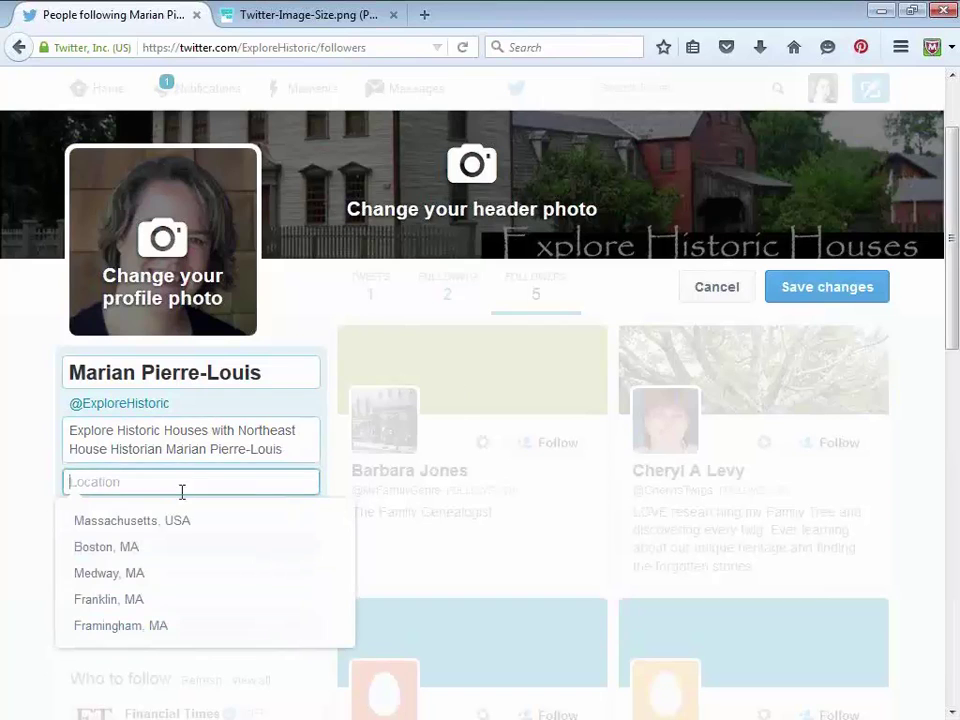
pyautogui.write('New England')
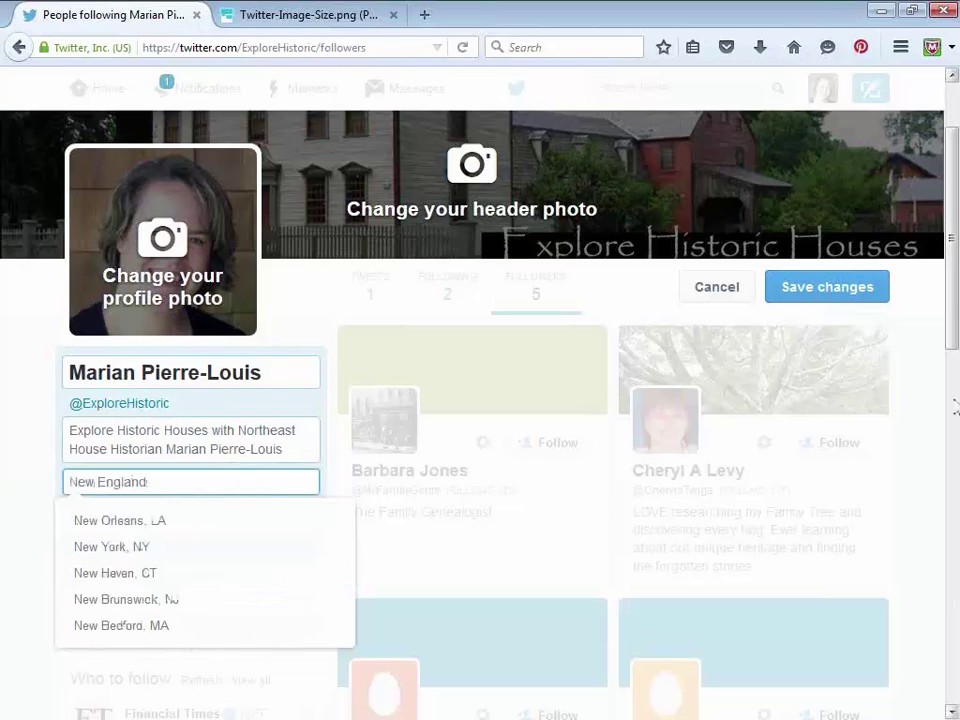
pyautogui.click(13, 348)
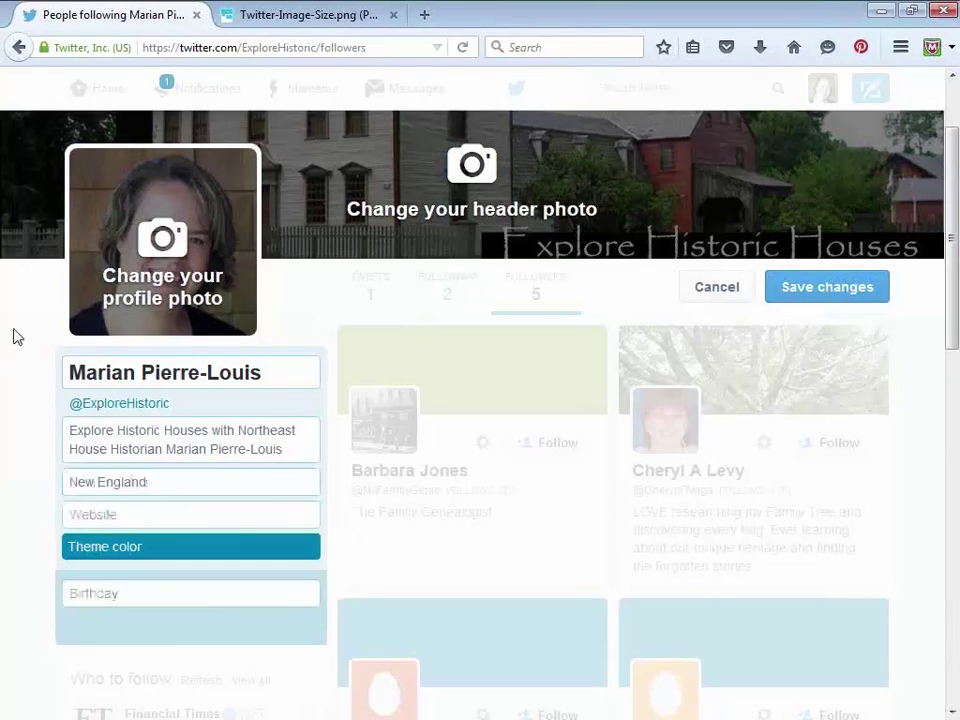
pyautogui.click(127, 516)
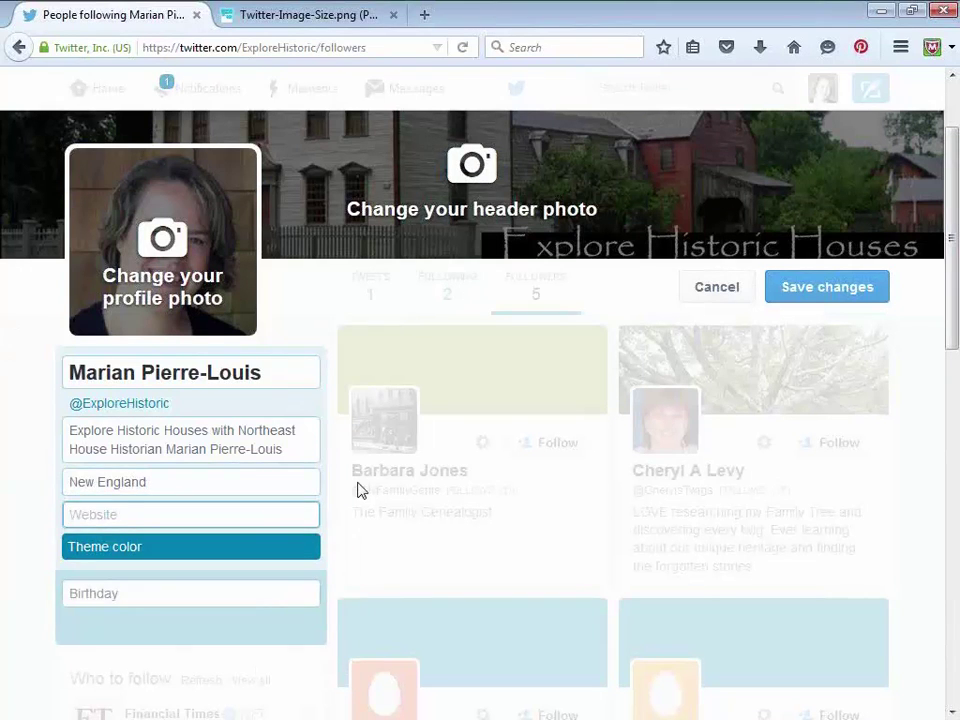
pyautogui.write('www.ExploreHistoricHouses.com')
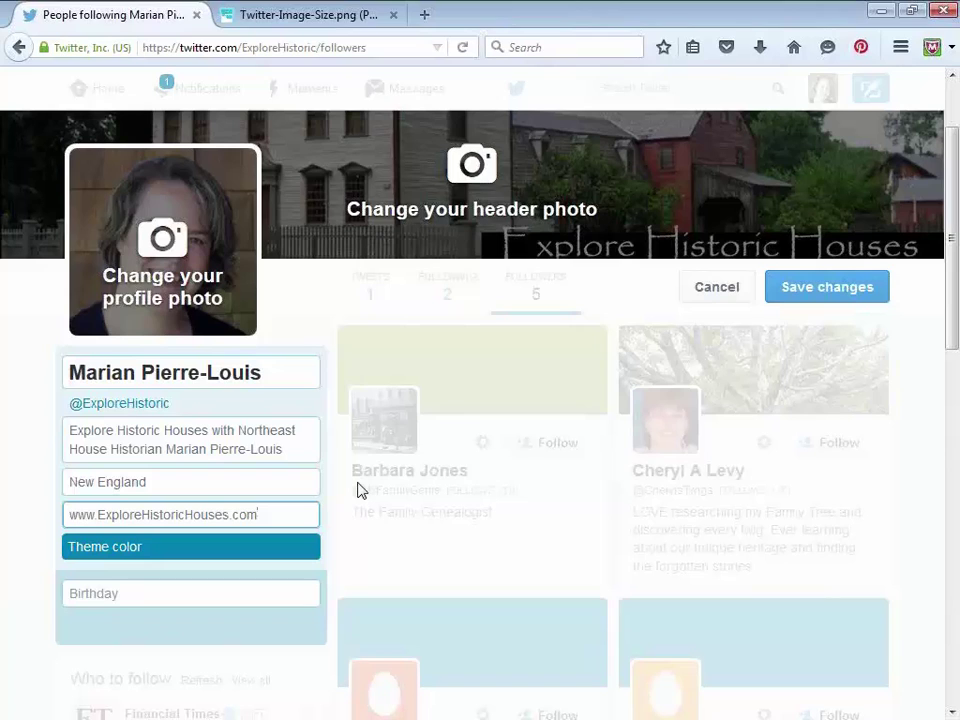
# Keep the 0084b4 theme colour swatch and save the edited bio, location and website.
pyautogui.click(127, 552)
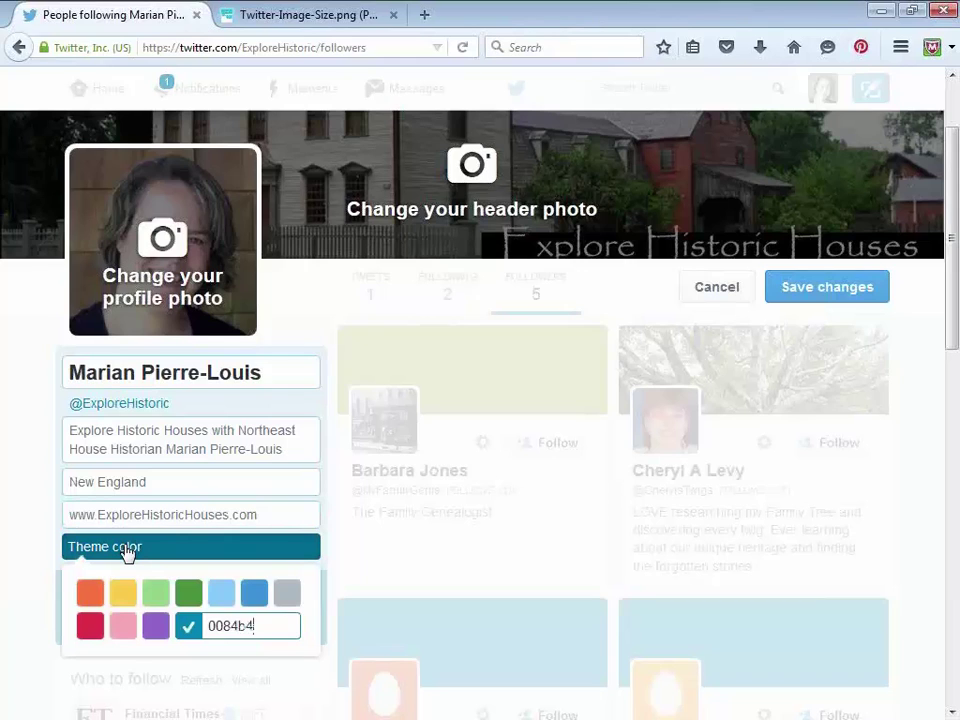
pyautogui.click(192, 644)
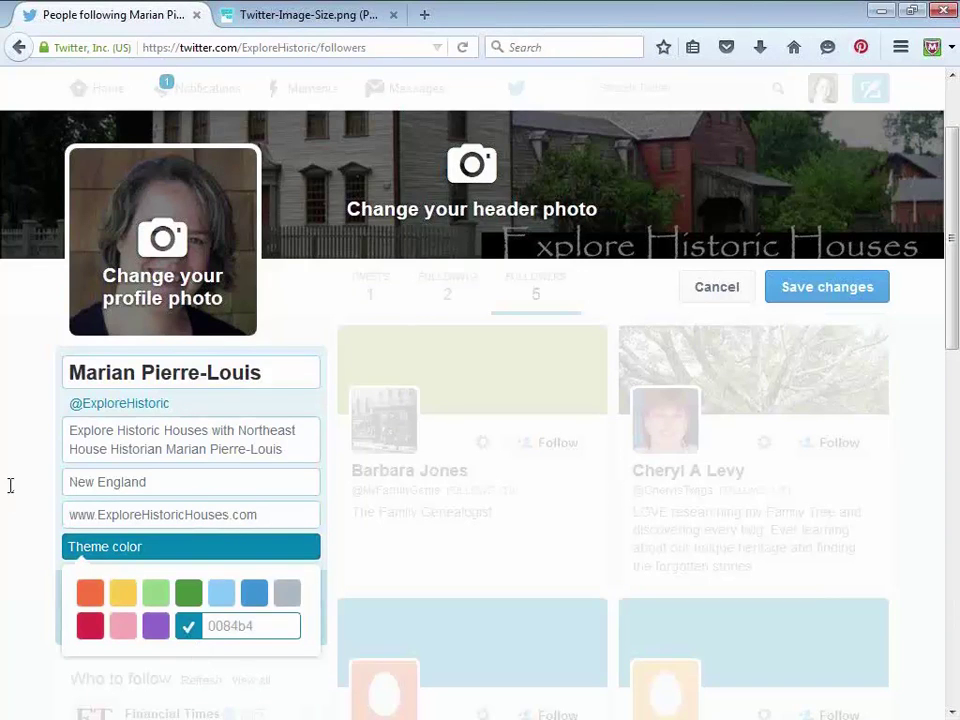
pyautogui.click(20, 330)
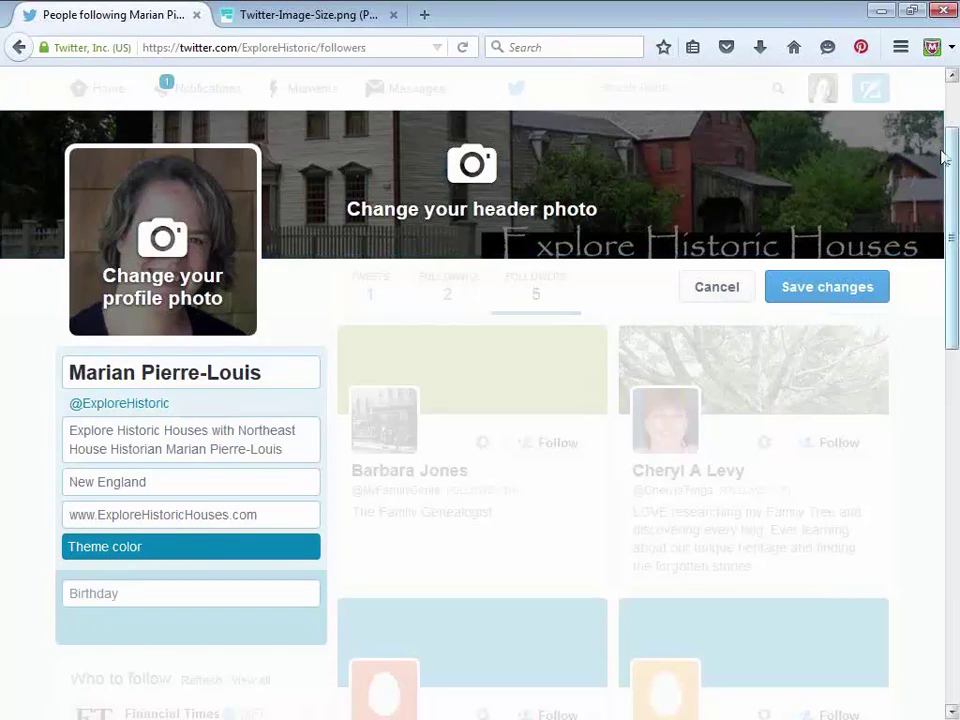
pyautogui.moveTo(951, 148); pyautogui.dragTo(955, 215)
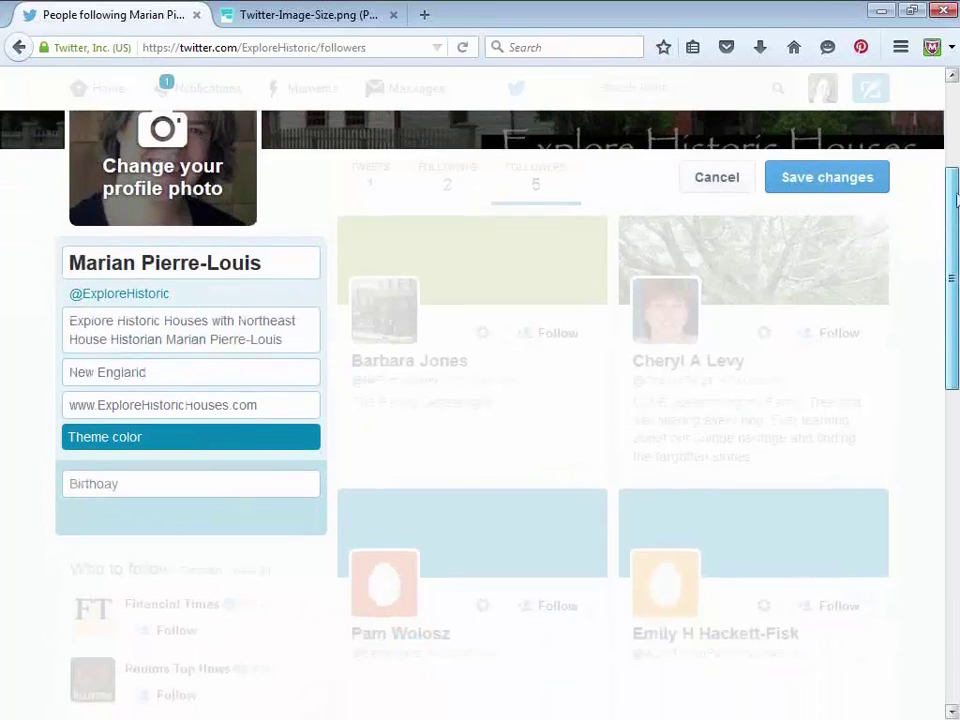
pyautogui.scroll(5, 898, 392)
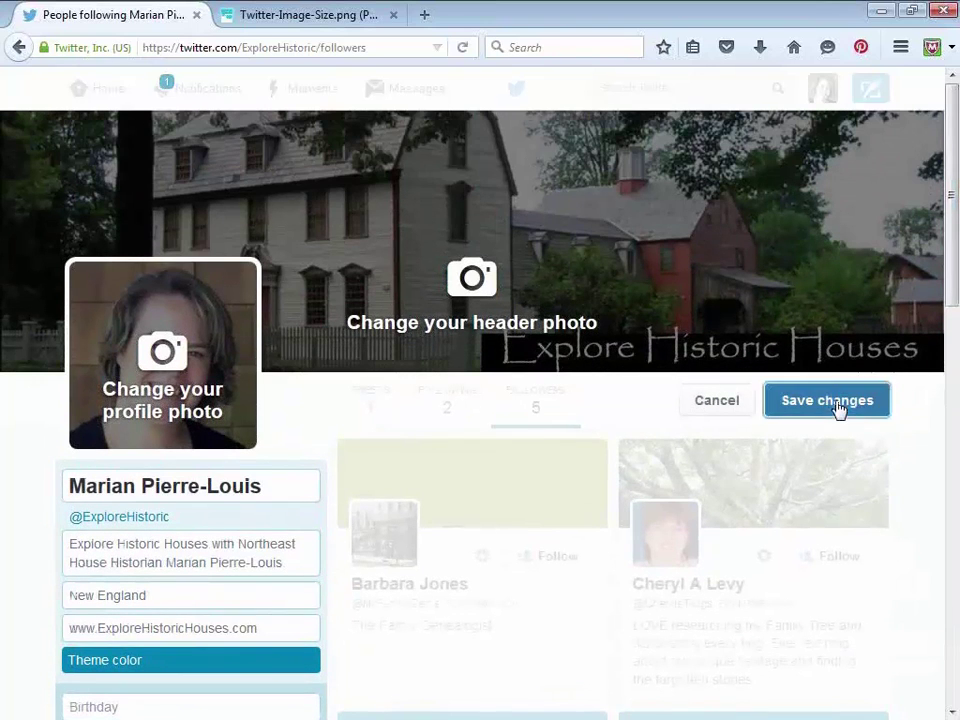
pyautogui.click(842, 400)
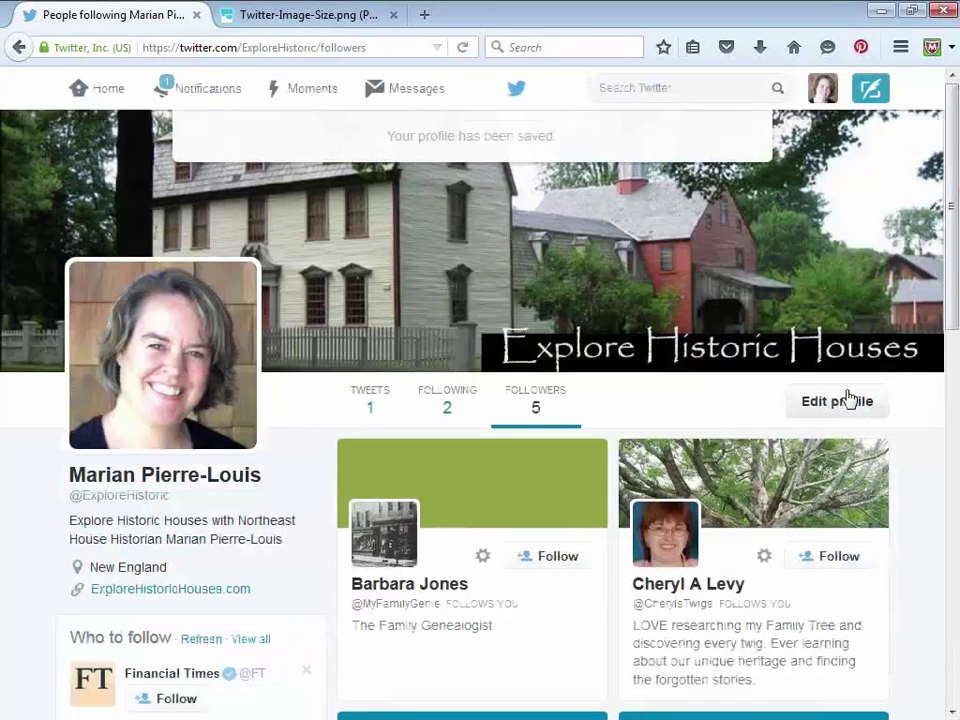
# Open the Profile and settings avatar menu at the top right of the saved profile.
pyautogui.moveTo(951, 154); pyautogui.dragTo(955, 118)
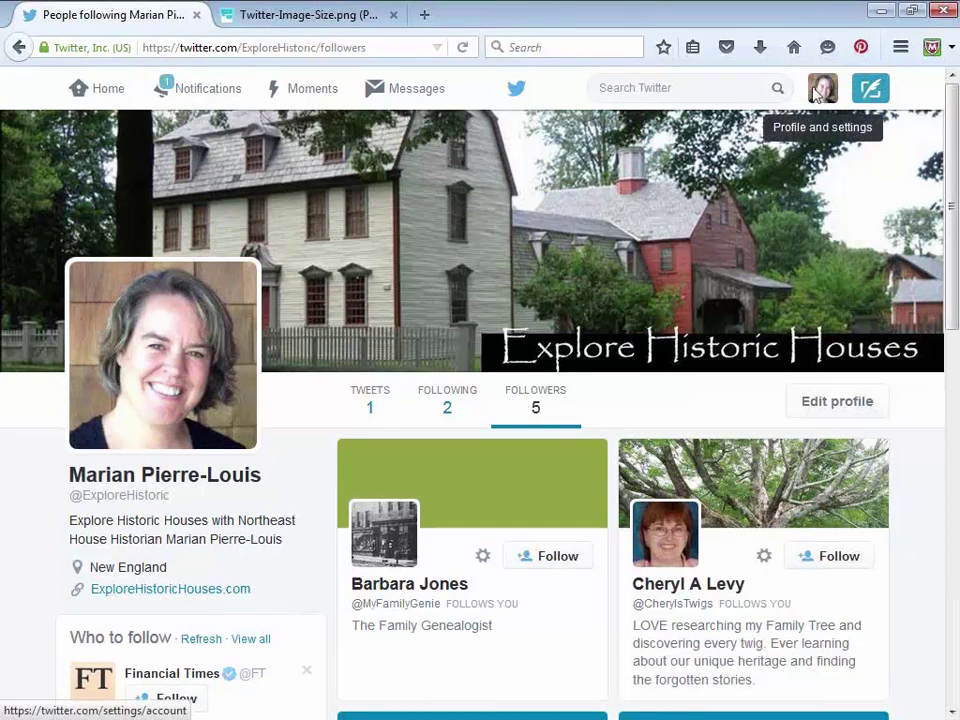
pyautogui.click(818, 90)
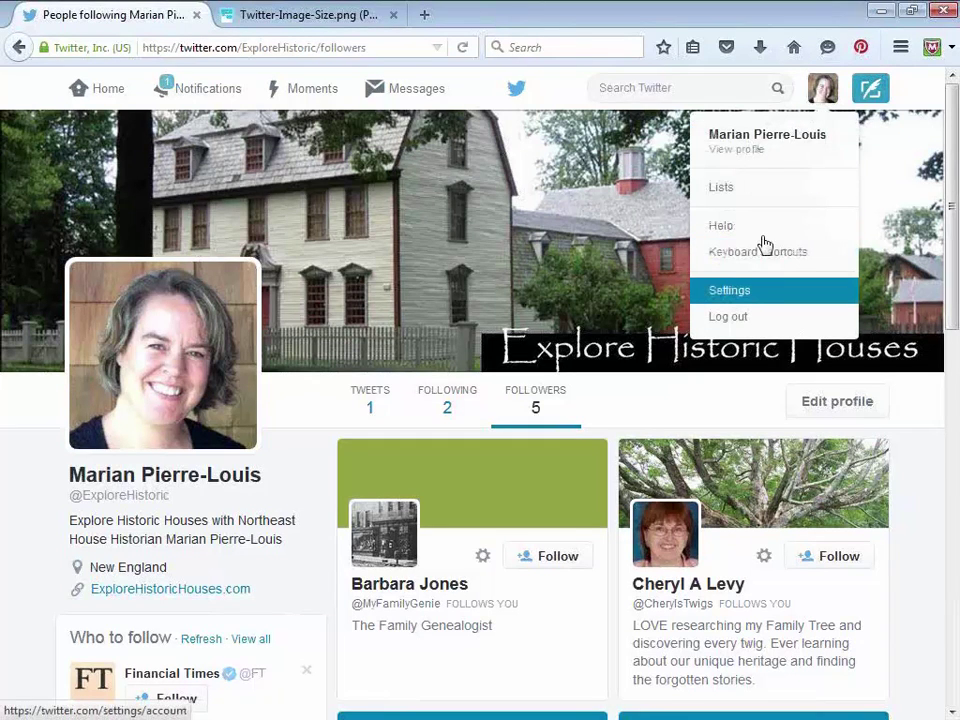
# Go to Settings and scroll through the Account settings page.
pyautogui.click(735, 290)
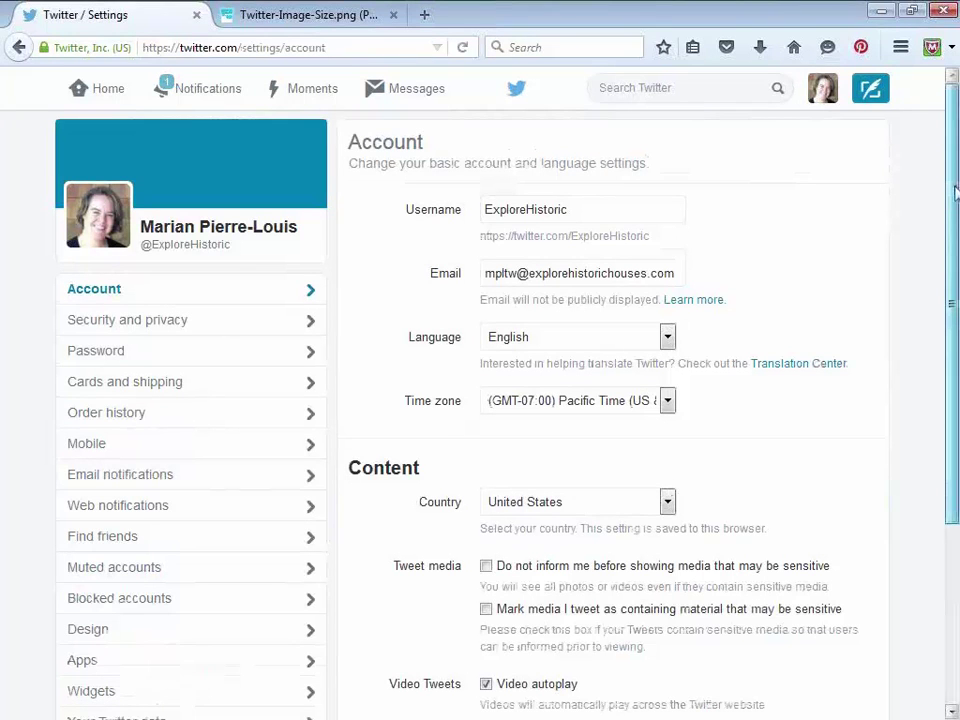
pyautogui.moveTo(955, 192); pyautogui.dragTo(939, 402)
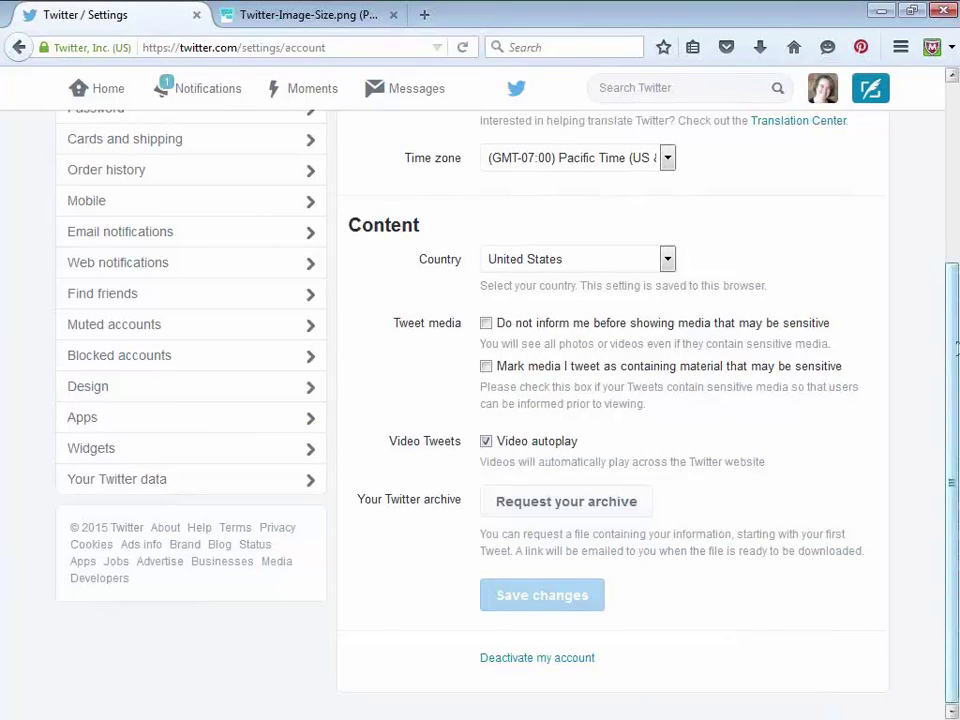
pyautogui.moveTo(953, 330); pyautogui.dragTo(955, 160)
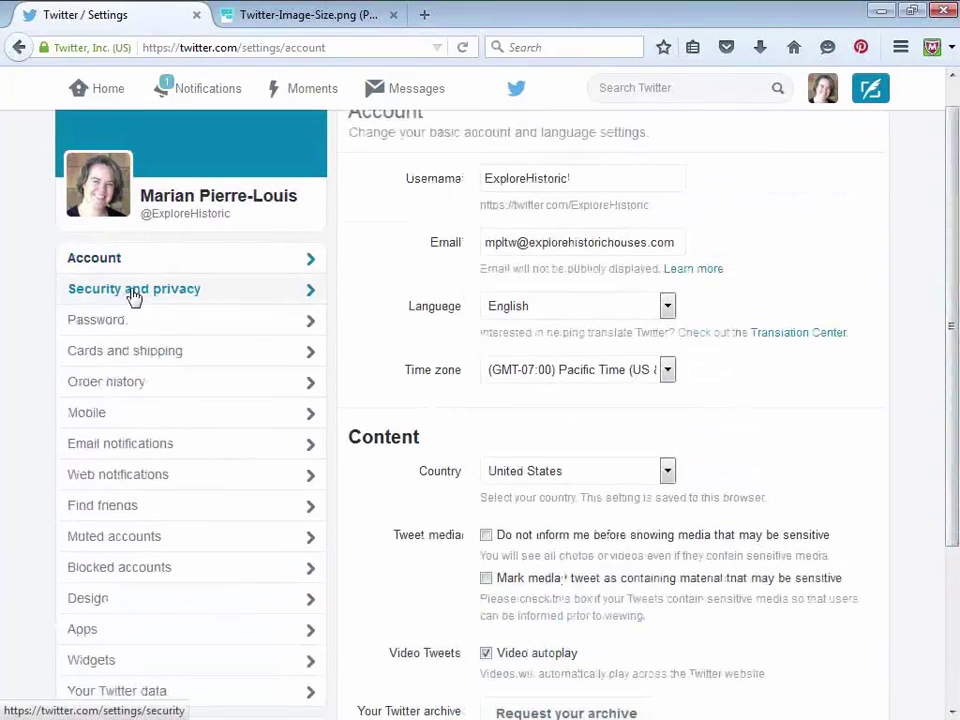
# In Security and privacy, toggle Protect my Tweets on and off, leaving tweets unprotected.
pyautogui.click(133, 292)
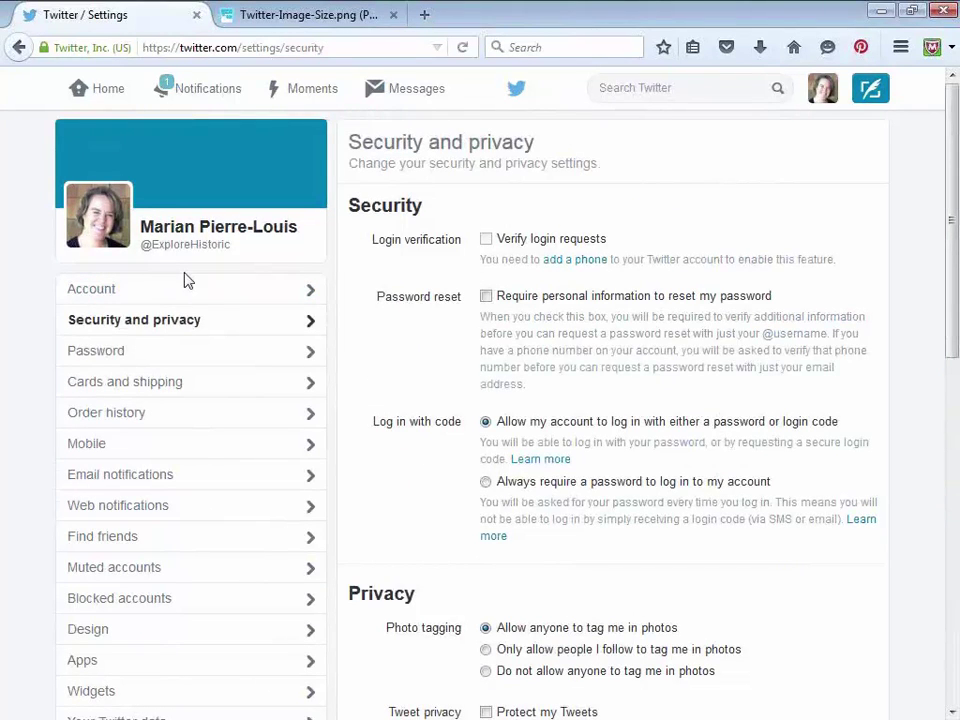
pyautogui.moveTo(955, 155); pyautogui.dragTo(955, 330)
pyautogui.click(483, 351)
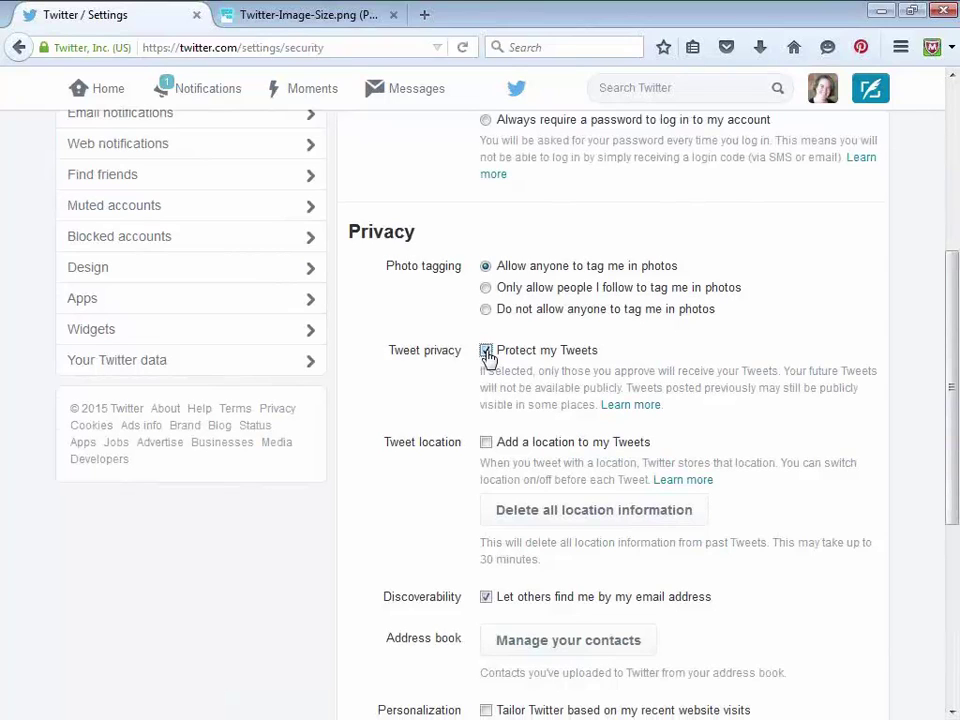
pyautogui.click(486, 353)
pyautogui.click(487, 351)
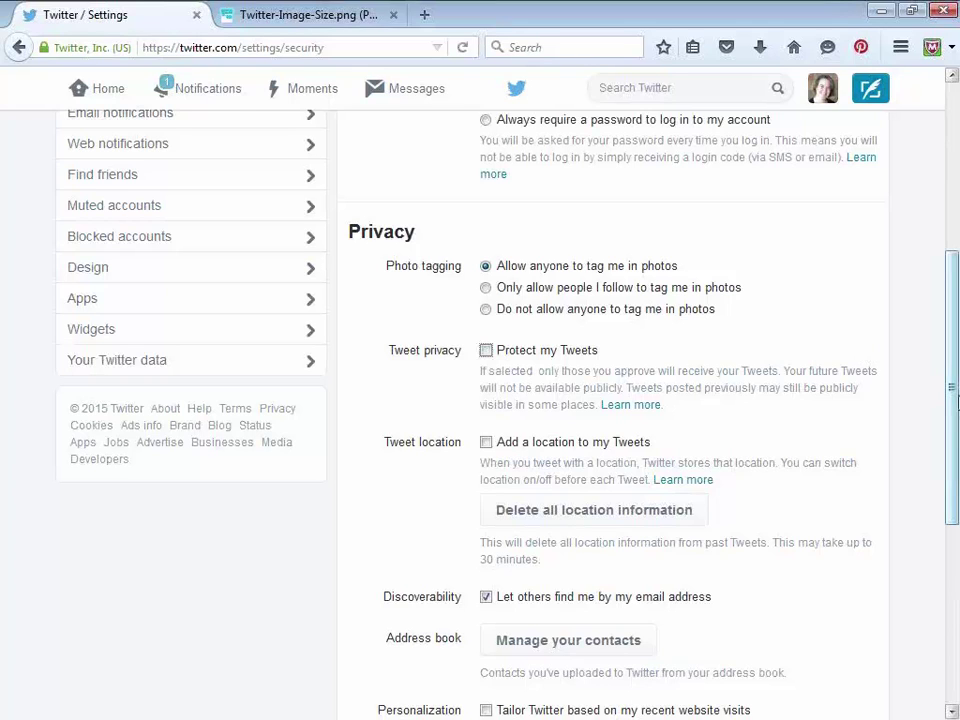
# Toggle tweet location on and off, then move to the Password and Cards and shipping settings.
pyautogui.scroll(-2, 450, 373)
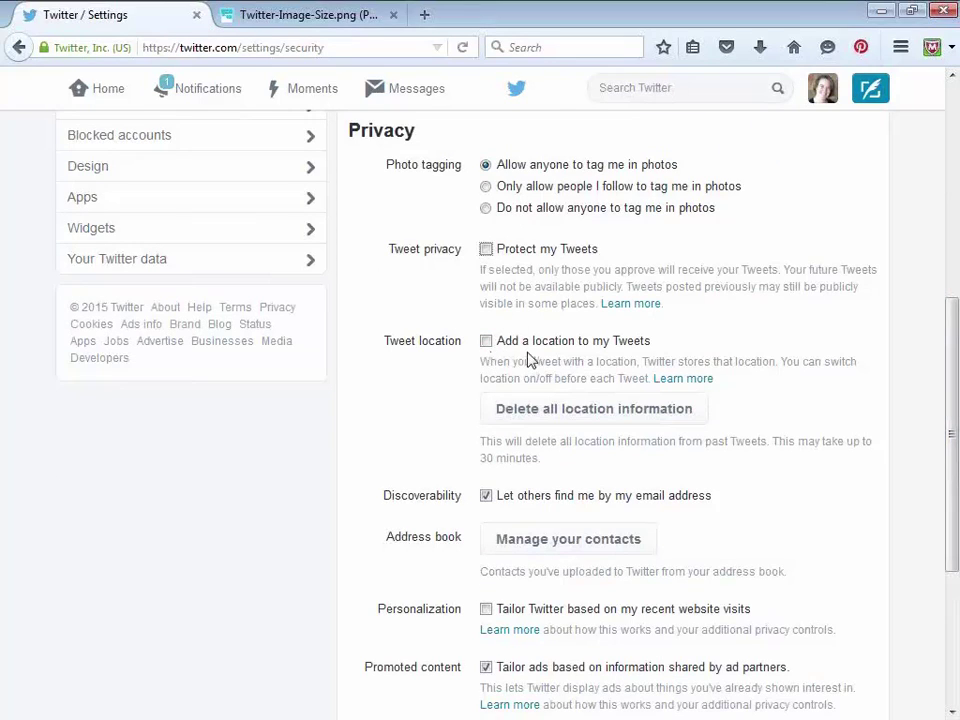
pyautogui.click(487, 343)
pyautogui.click(487, 343)
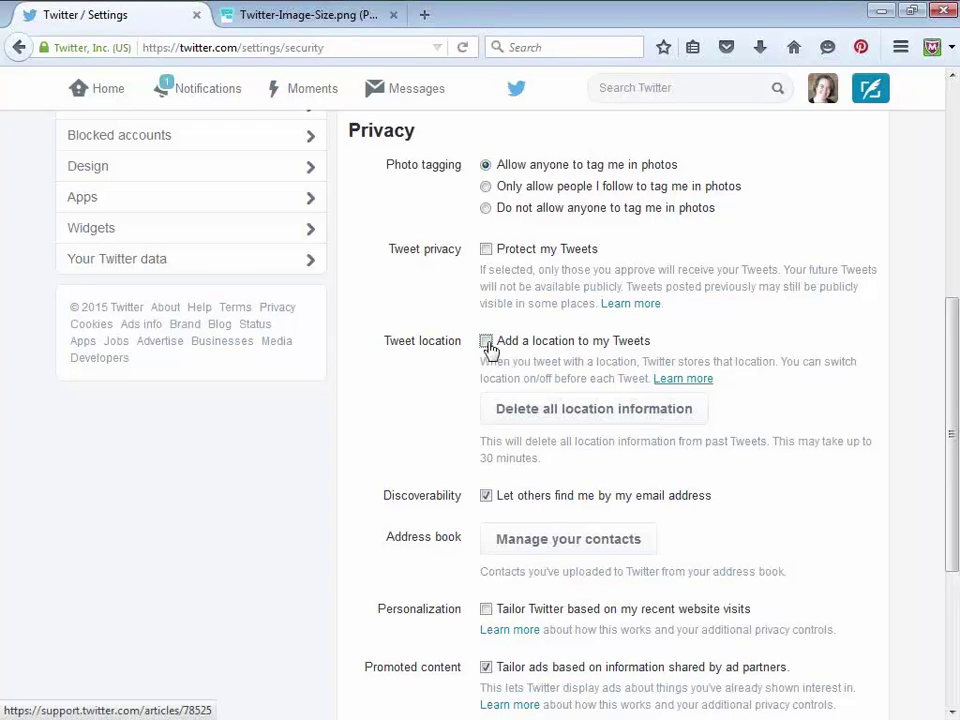
pyautogui.moveTo(953, 313); pyautogui.dragTo(955, 385)
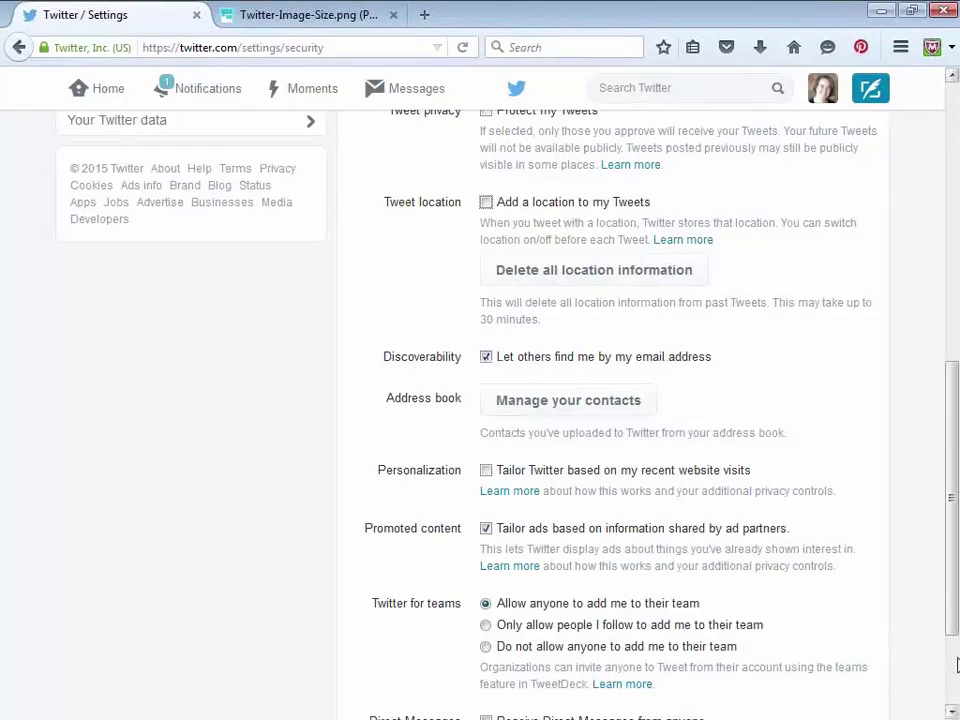
pyautogui.scroll(-2, 955, 578)
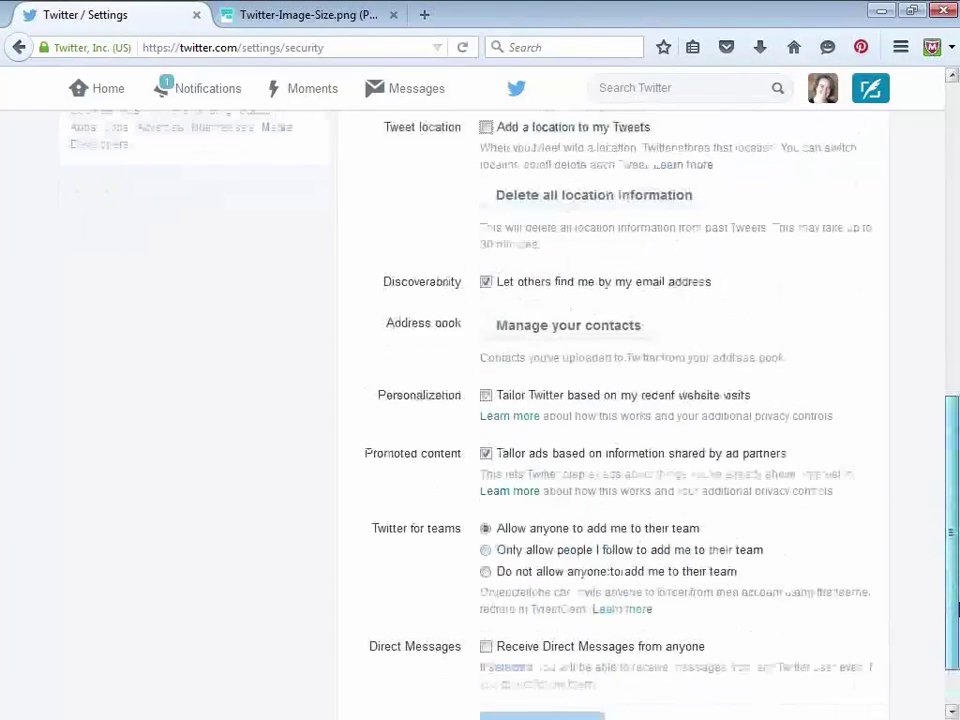
pyautogui.scroll(6, 950, 560)
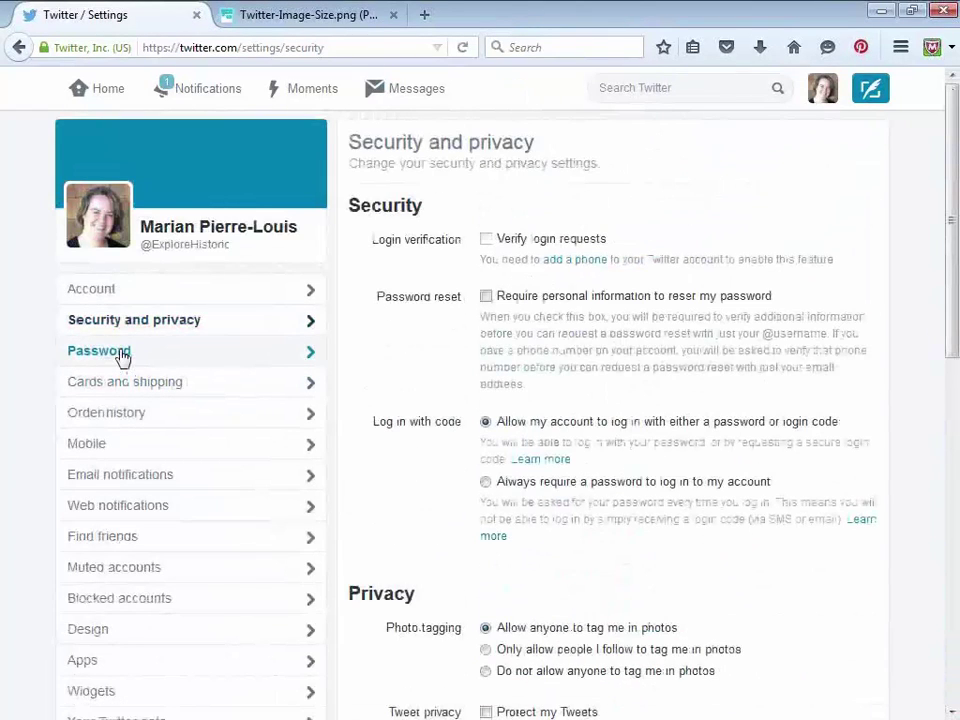
pyautogui.click(121, 357)
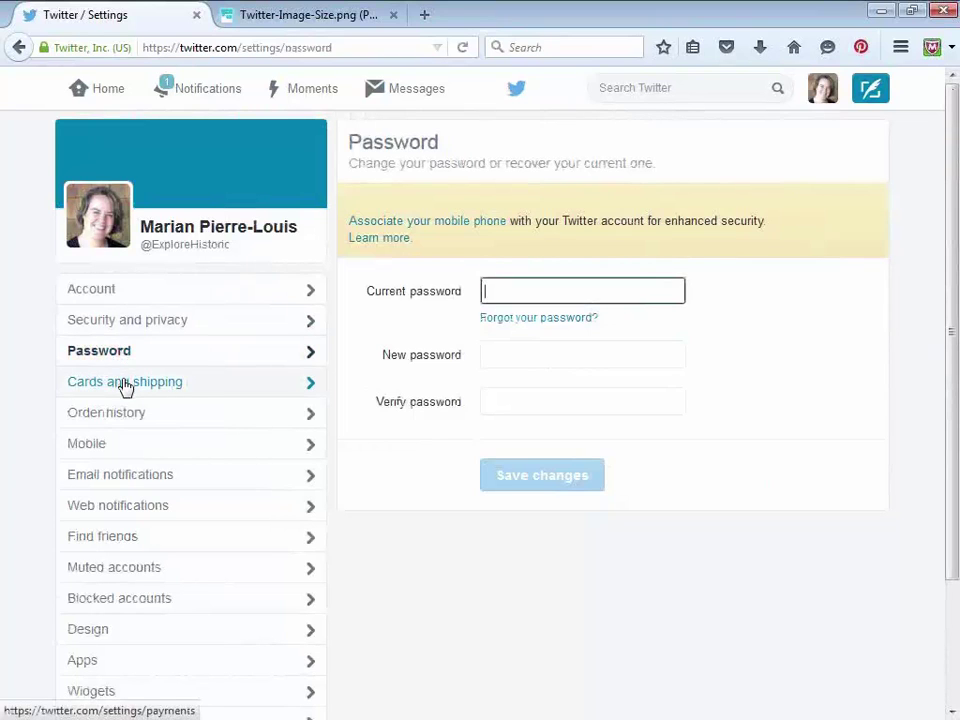
pyautogui.click(125, 388)
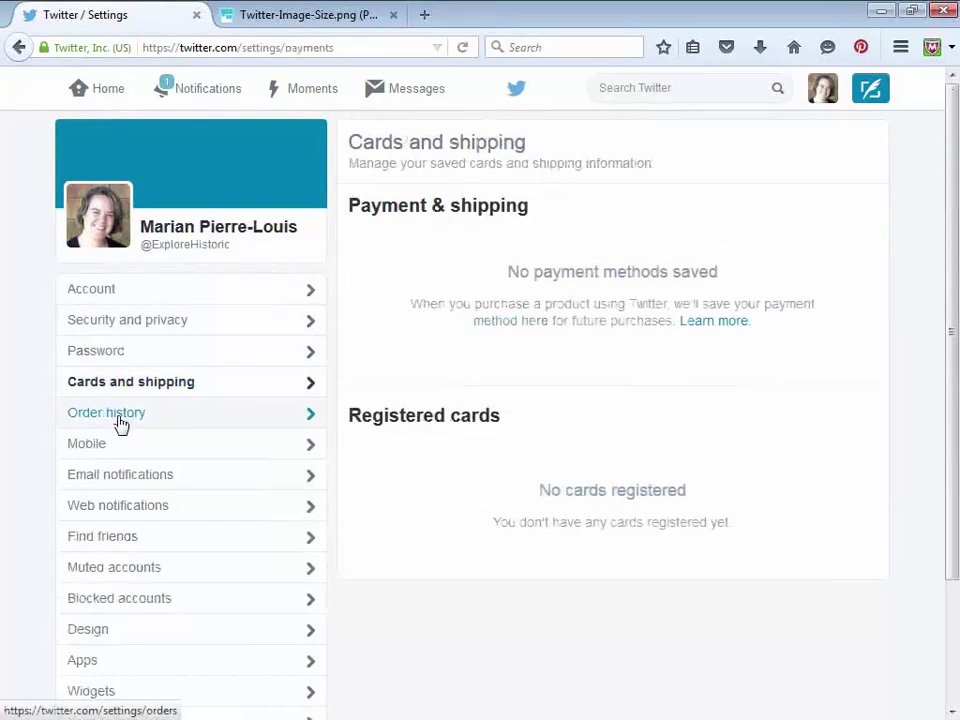
# Move from the Mobile settings page on to Email notifications.
pyautogui.click(103, 449)
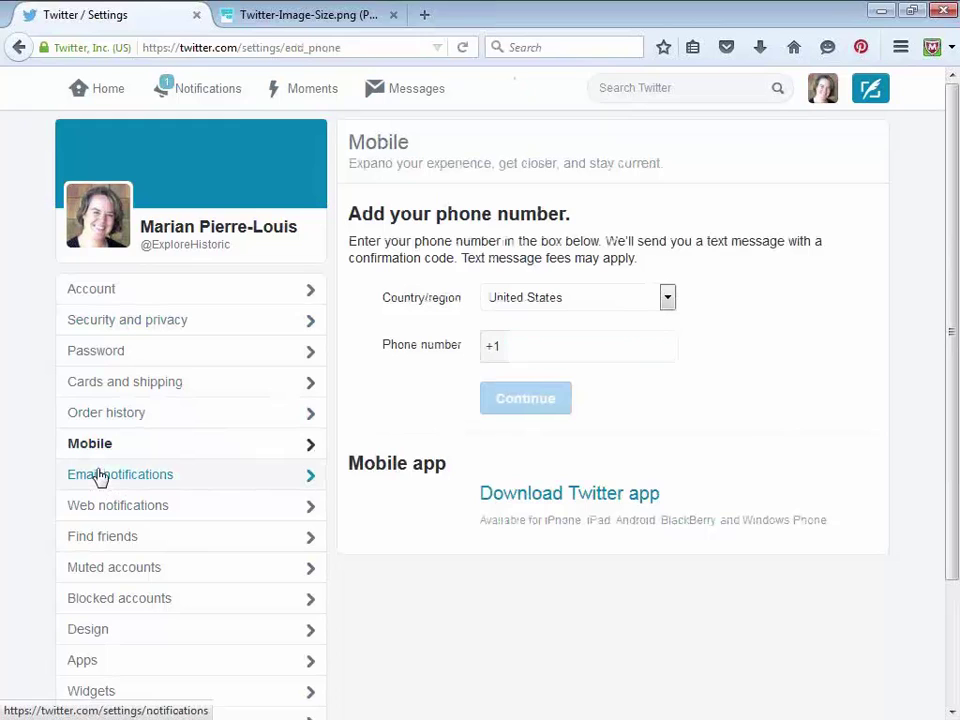
pyautogui.click(100, 476)
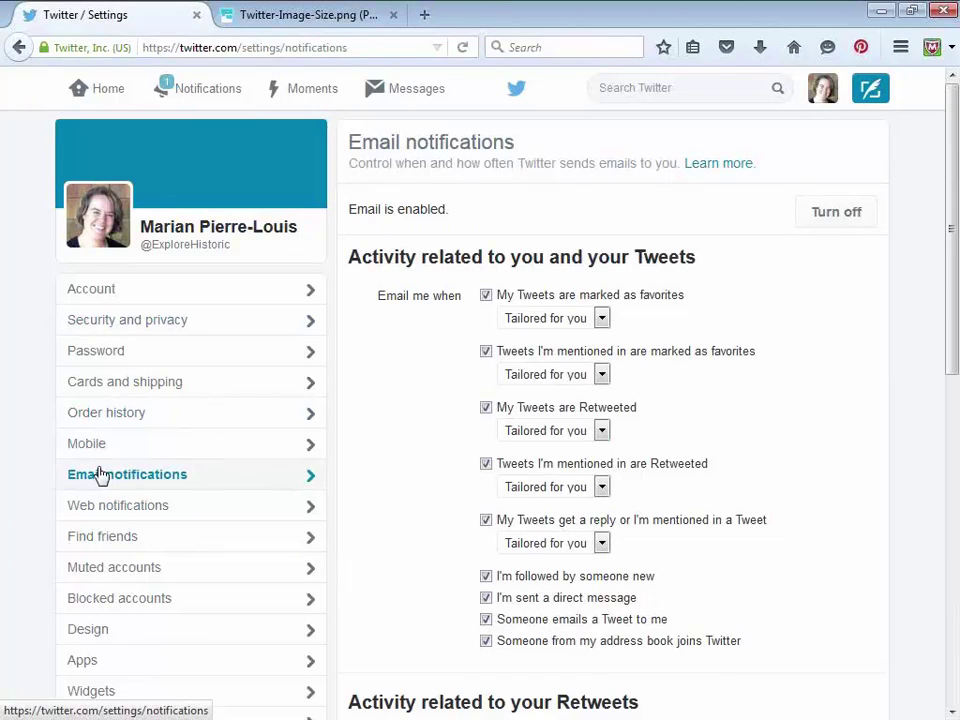
# Turn off all email notifications and check the saved-settings confirmation.
pyautogui.scroll(-3, 203, 347)
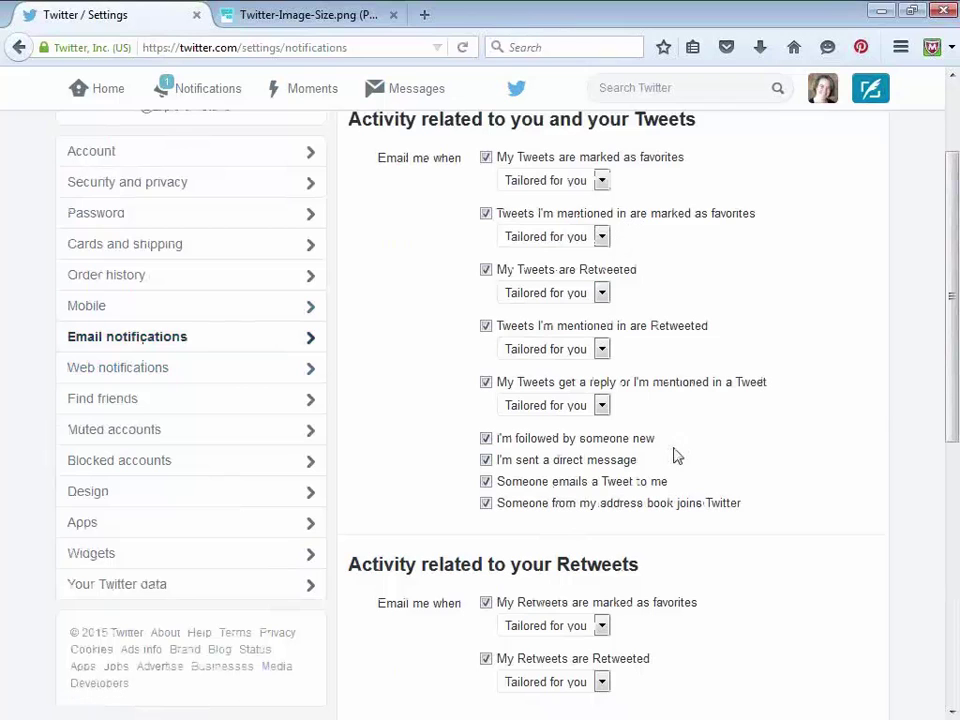
pyautogui.scroll(2, 955, 320)
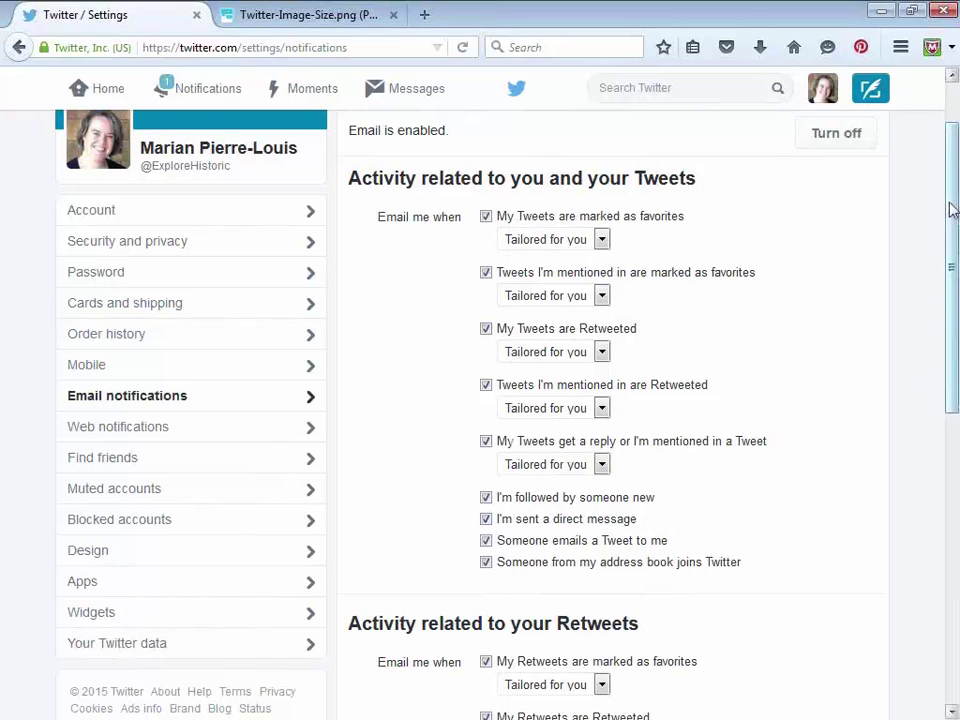
pyautogui.moveTo(953, 162); pyautogui.dragTo(946, 497)
pyautogui.scroll(6, 917, 190)
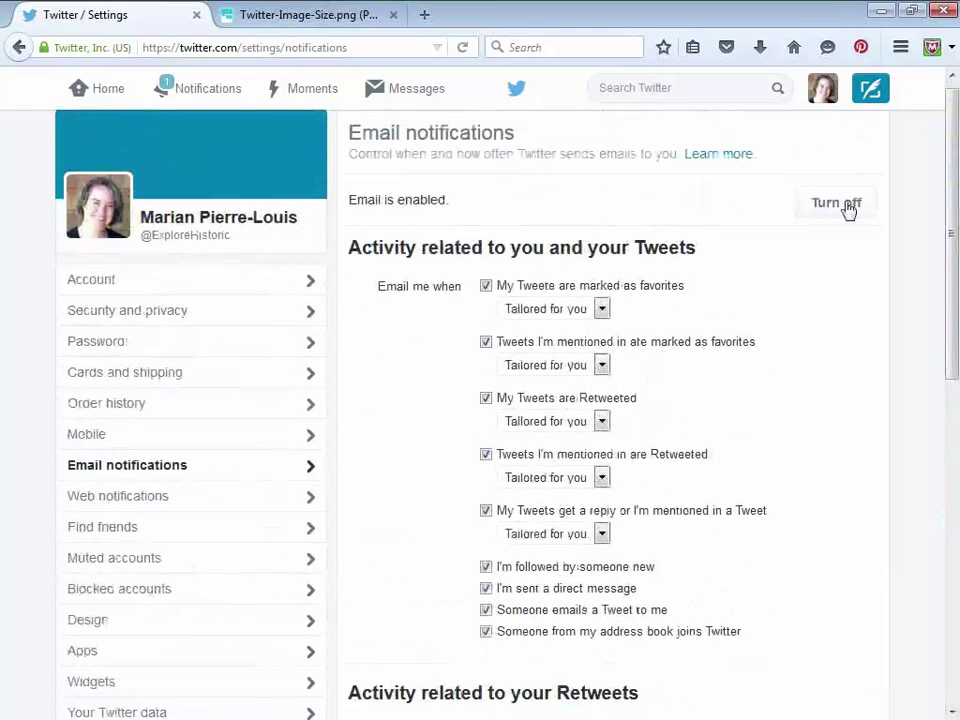
pyautogui.click(842, 205)
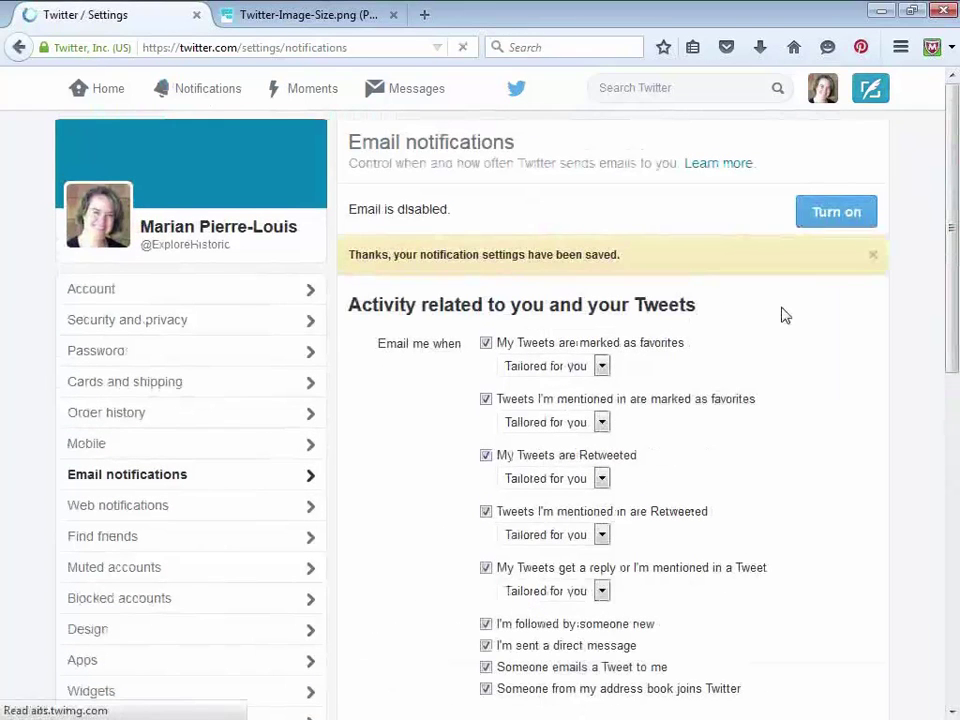
pyautogui.moveTo(955, 144); pyautogui.dragTo(955, 268)
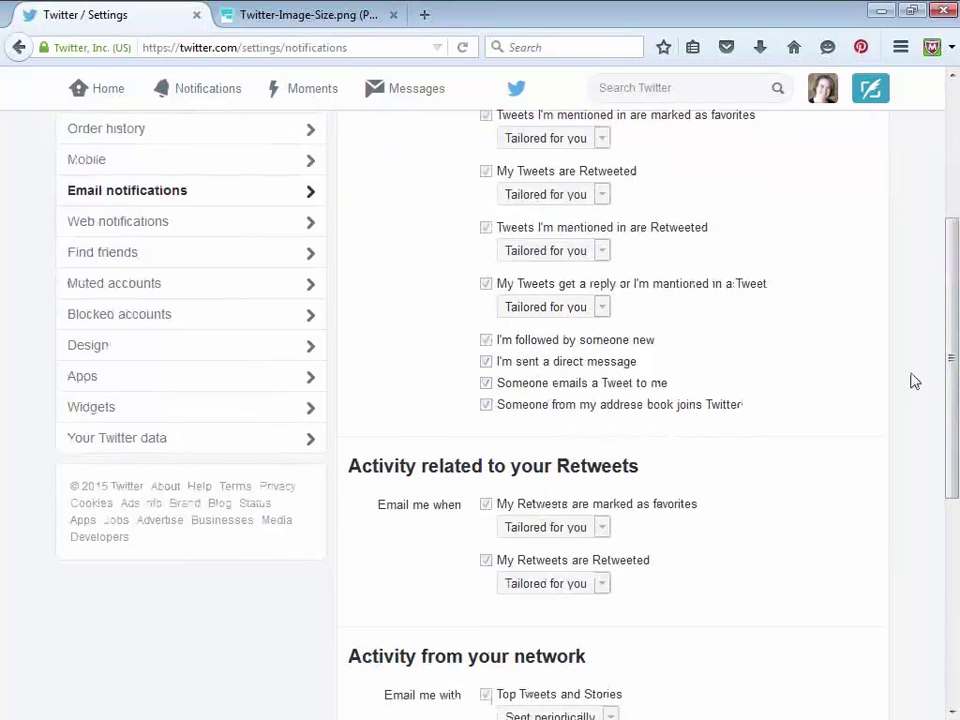
pyautogui.moveTo(953, 300); pyautogui.dragTo(953, 235)
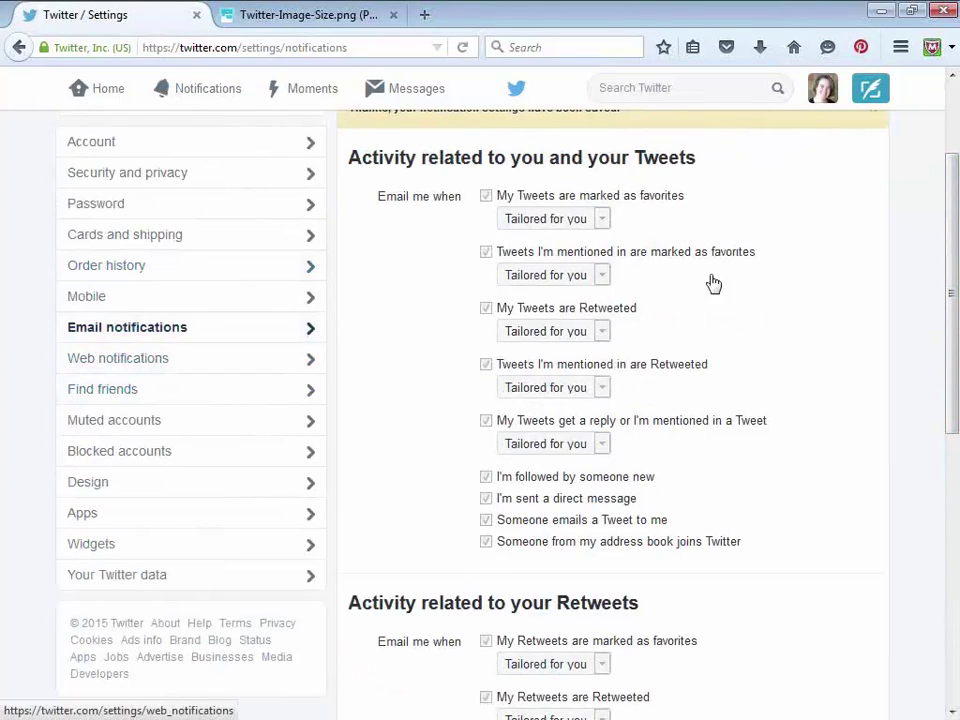
# Uncheck web alerts for Retweets, favorites, replies/mentions, new followers and direct messages, then save.
pyautogui.click(125, 367)
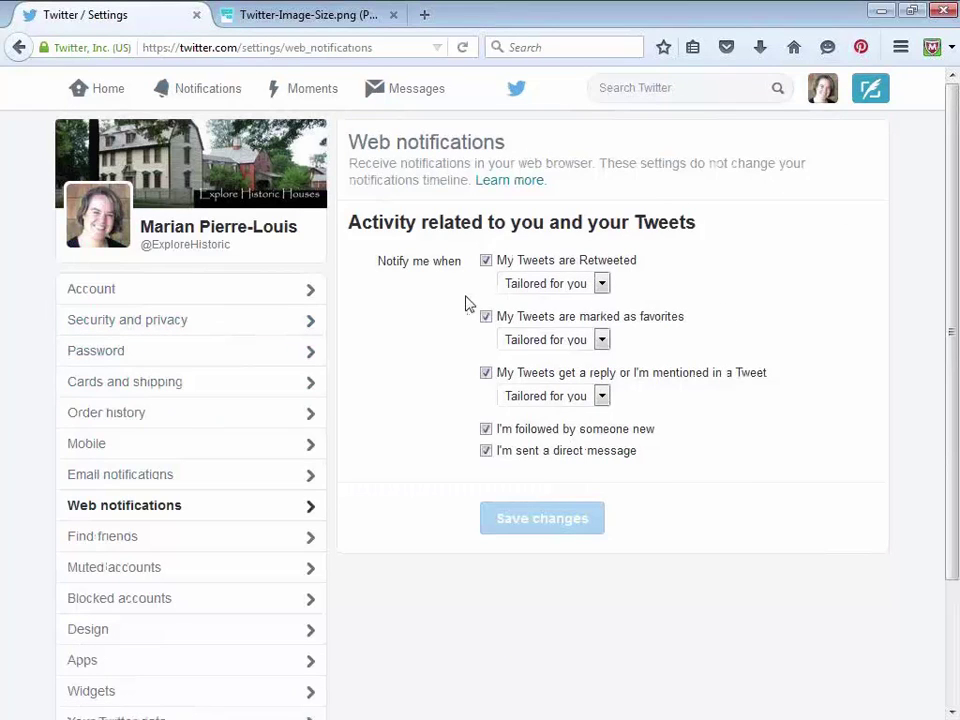
pyautogui.click(486, 260)
pyautogui.click(486, 317)
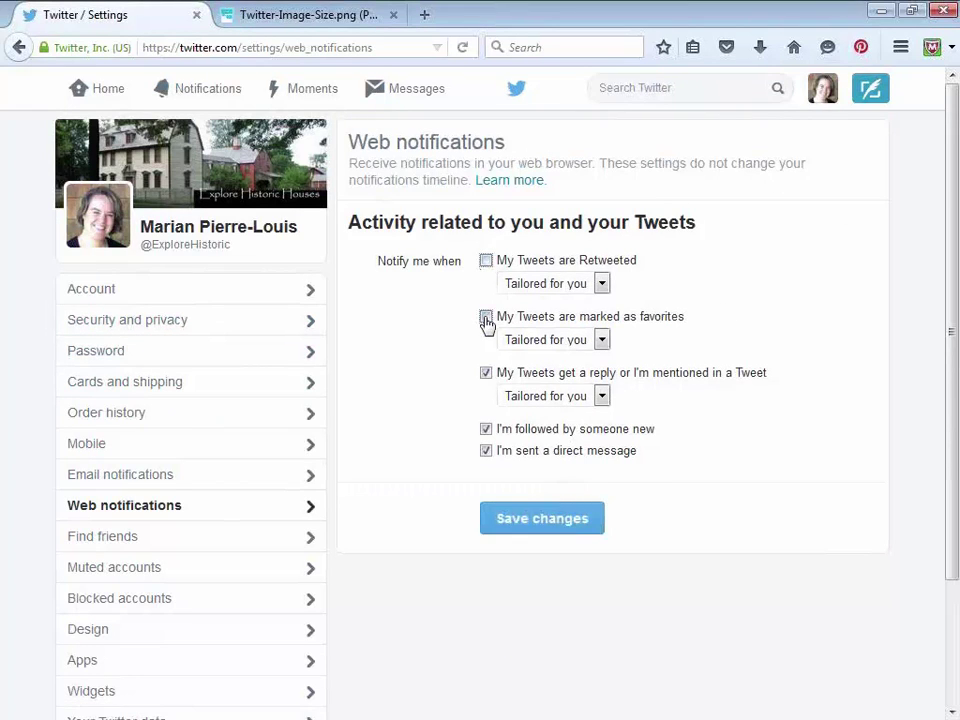
pyautogui.click(486, 373)
pyautogui.click(486, 429)
pyautogui.click(486, 451)
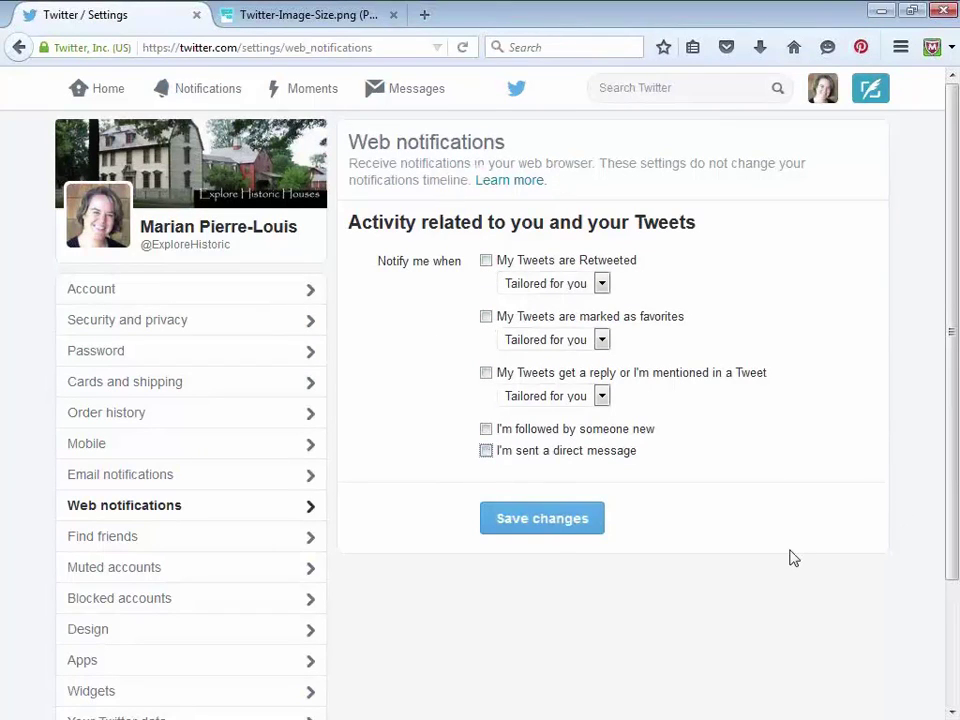
pyautogui.click(555, 527)
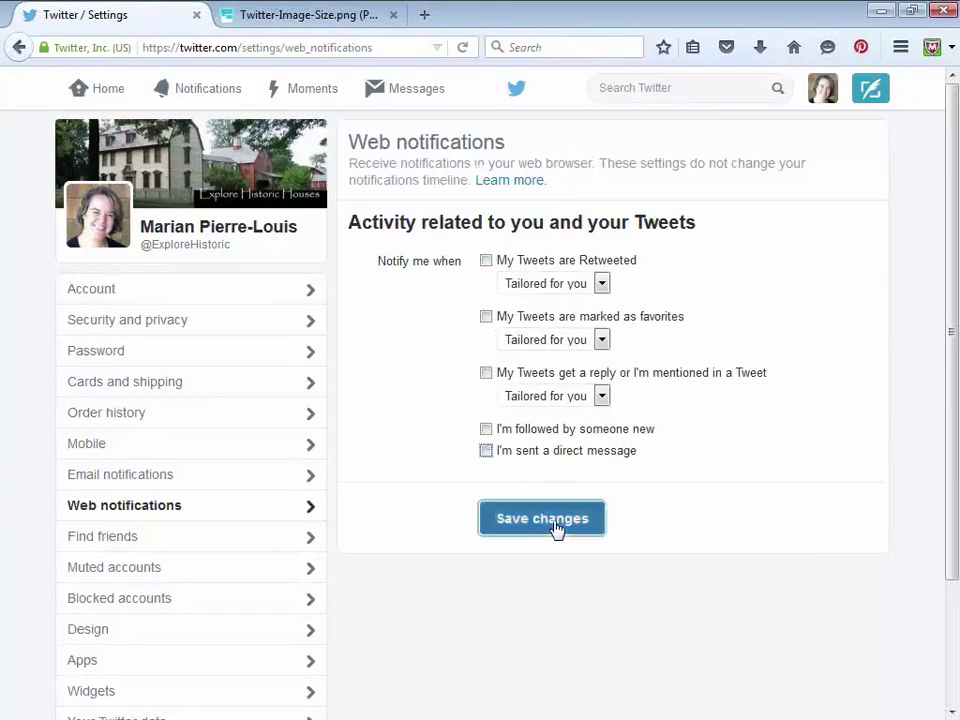
pyautogui.click(128, 537)
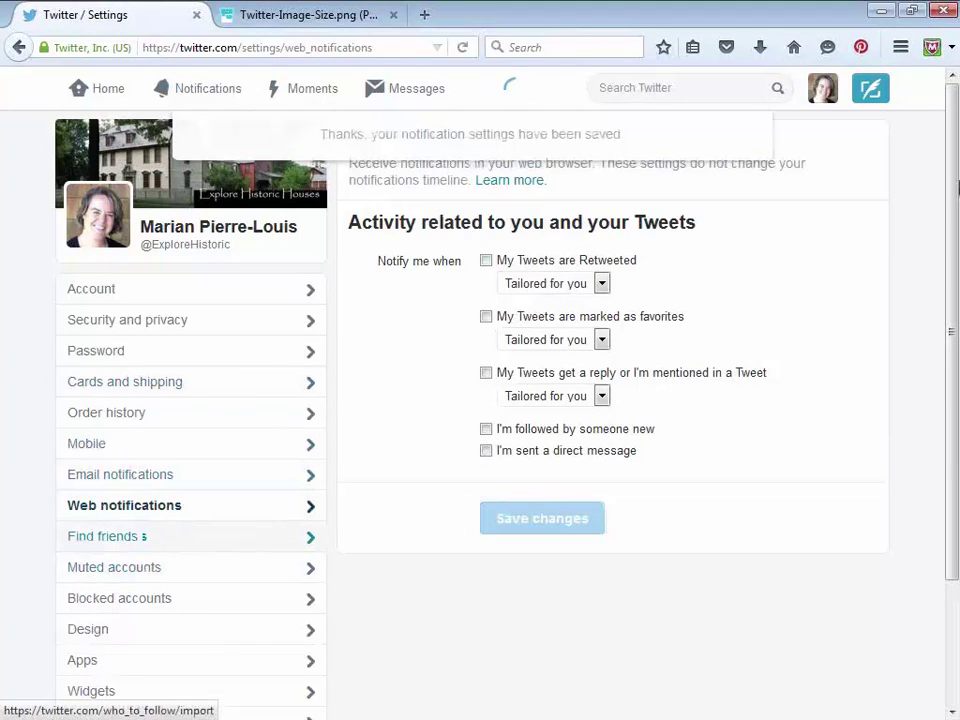
# Browse the Find friends, Muted accounts and Blocked accounts settings pages, finding nobody blocked.
pyautogui.moveTo(955, 97); pyautogui.dragTo(953, 210)
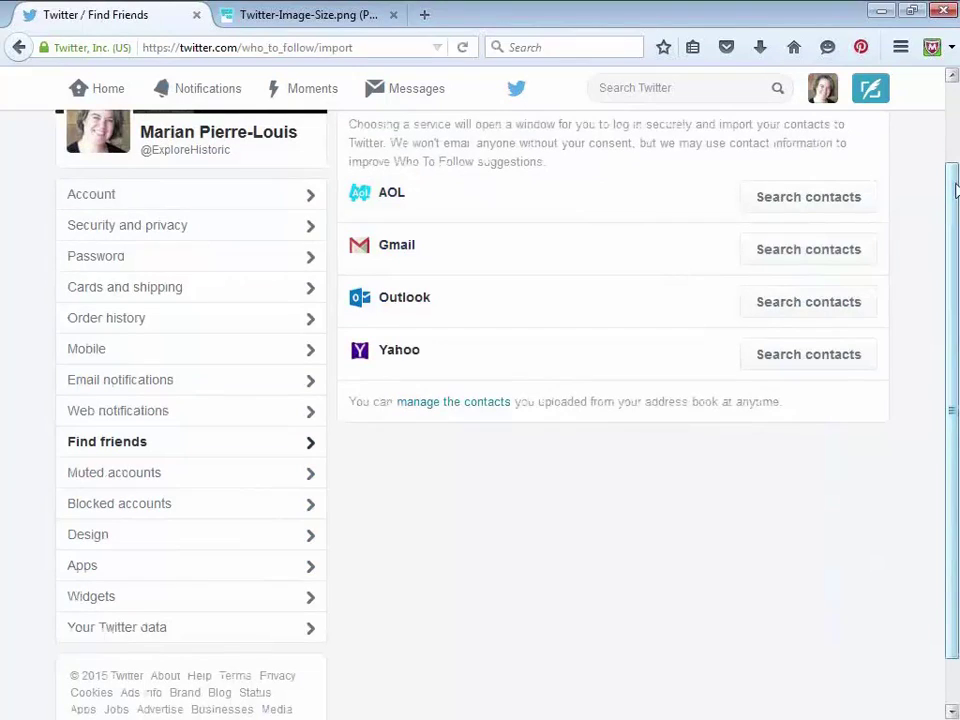
pyautogui.moveTo(955, 190); pyautogui.dragTo(955, 242)
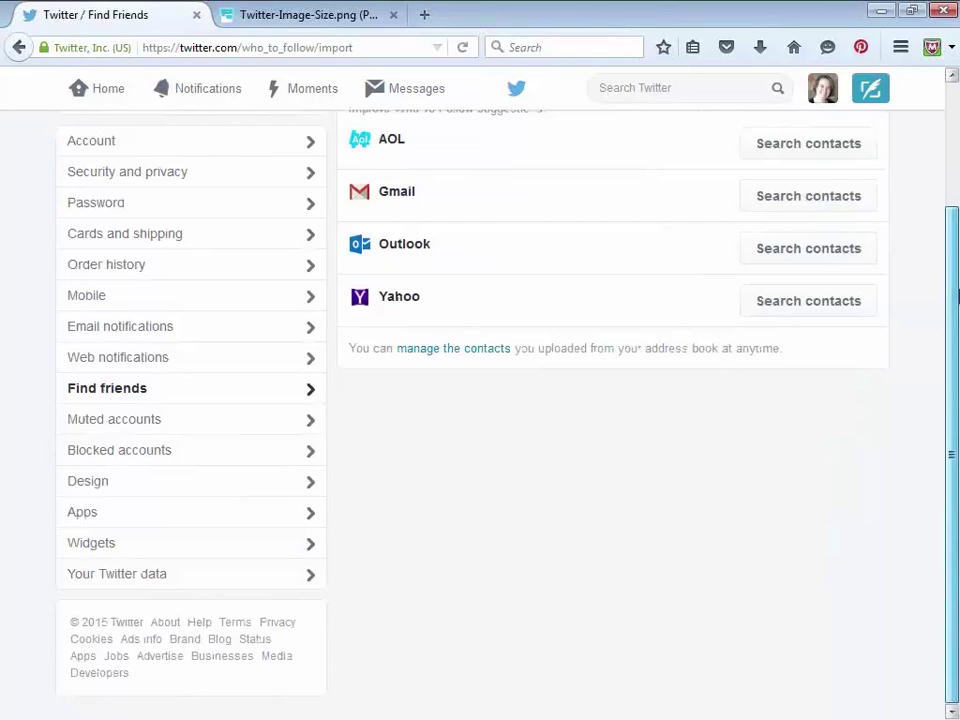
pyautogui.click(156, 428)
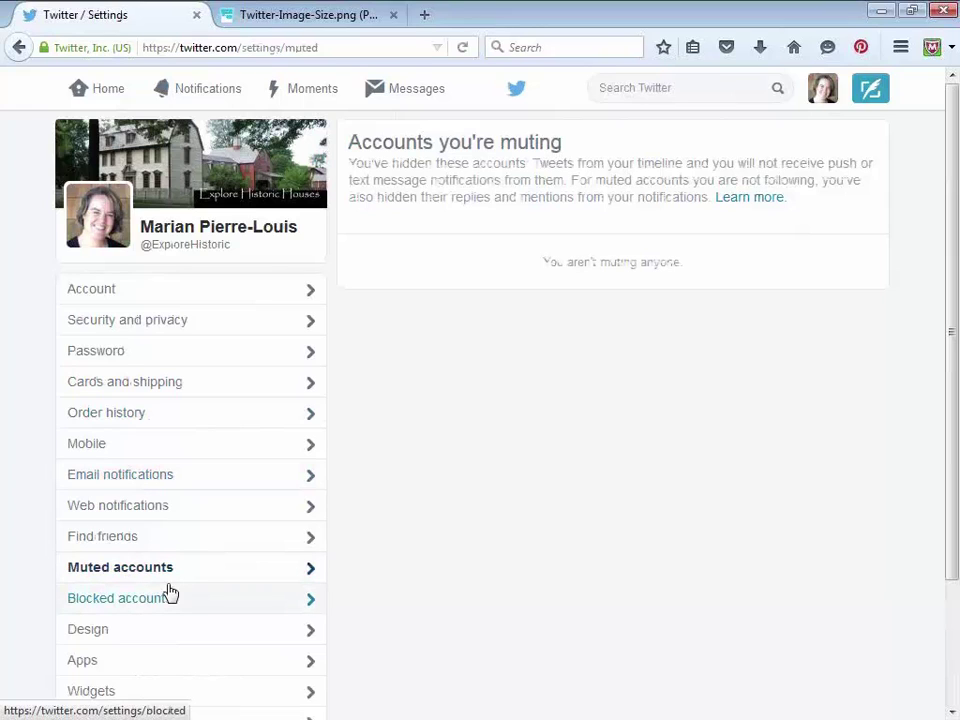
pyautogui.moveTo(950, 366); pyautogui.dragTo(950, 490)
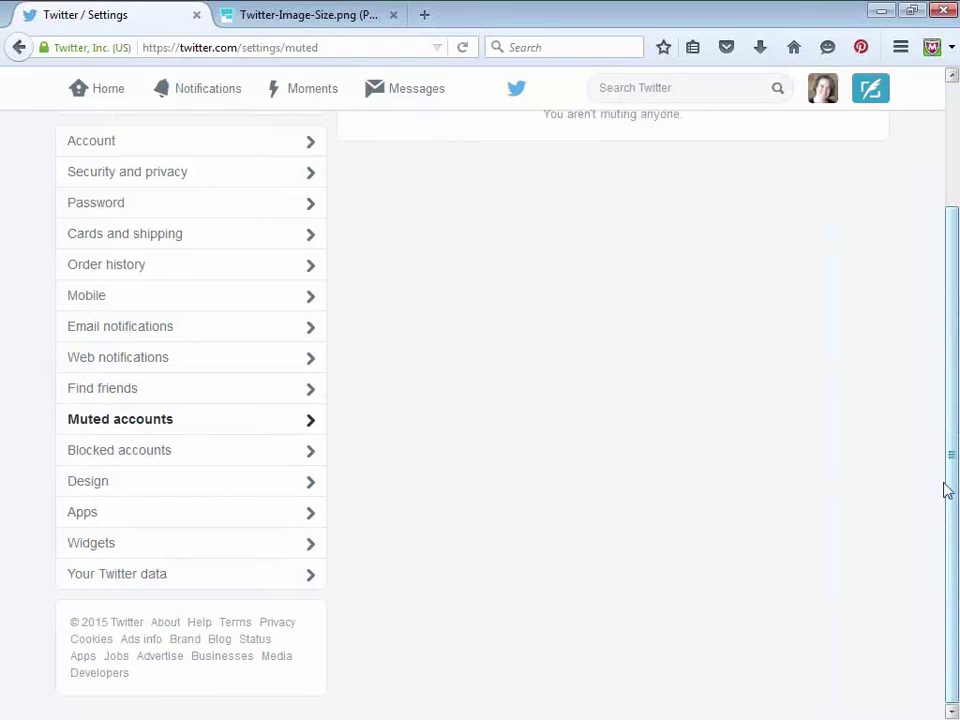
pyautogui.click(137, 455)
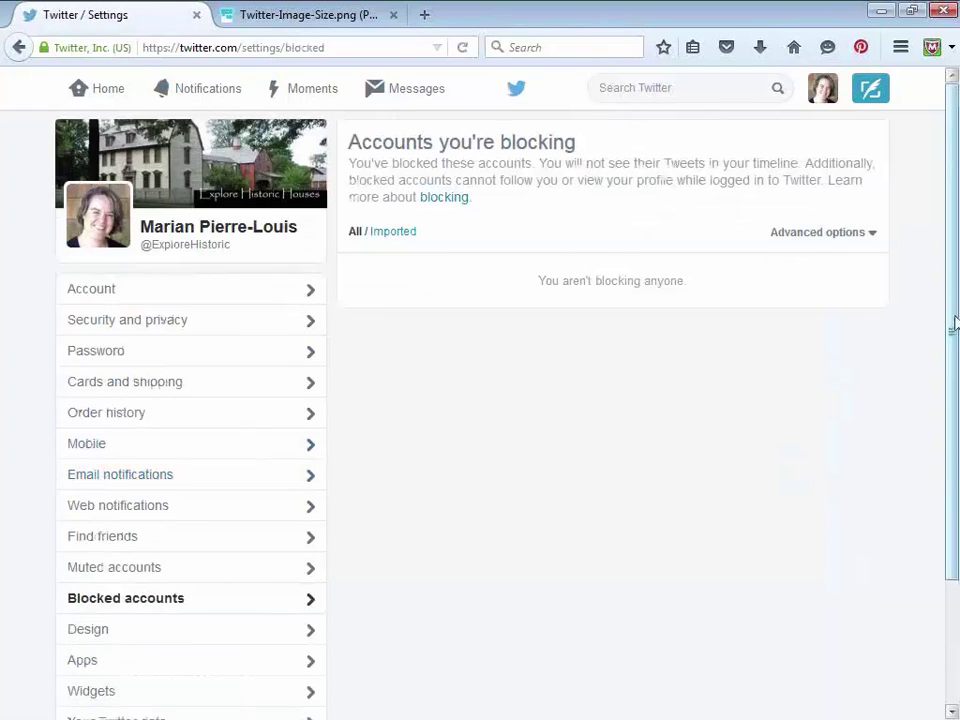
pyautogui.moveTo(953, 321); pyautogui.dragTo(957, 508)
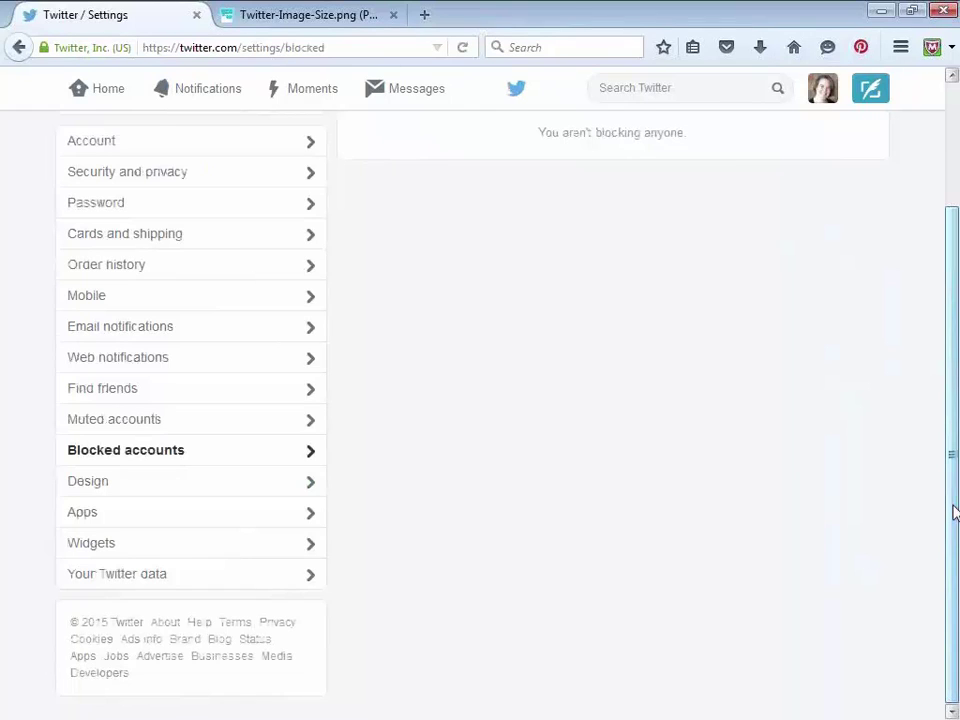
pyautogui.click(142, 484)
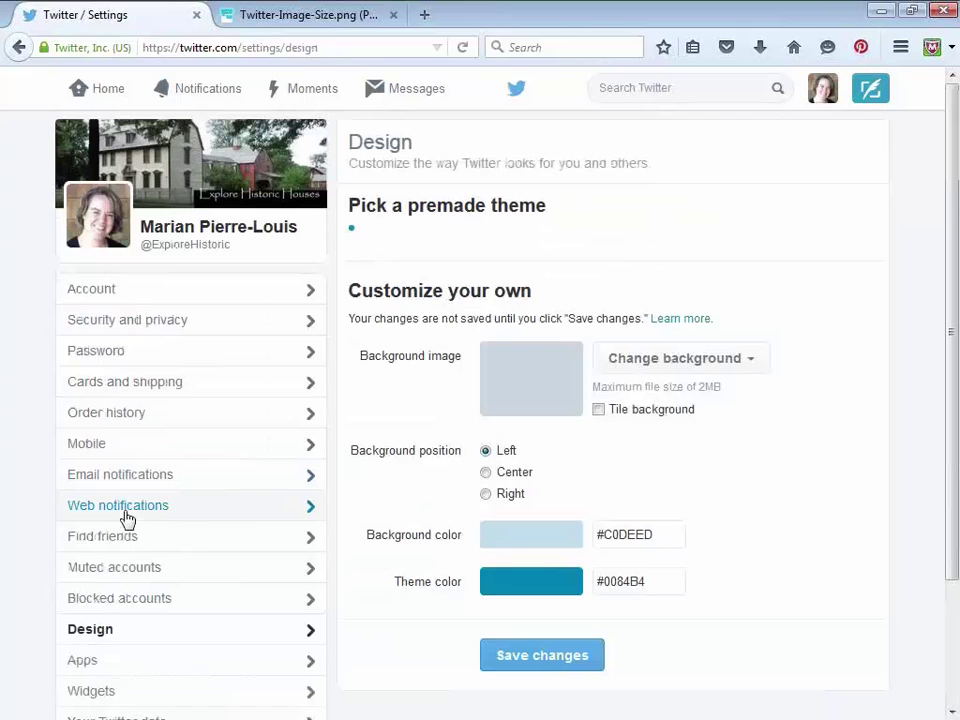
# Scroll through the Design page's premade themes, then view the Facebook Connect and Twitter Web Client apps.
pyautogui.moveTo(951, 134); pyautogui.dragTo(957, 199)
pyautogui.scroll(-3, 258, 344)
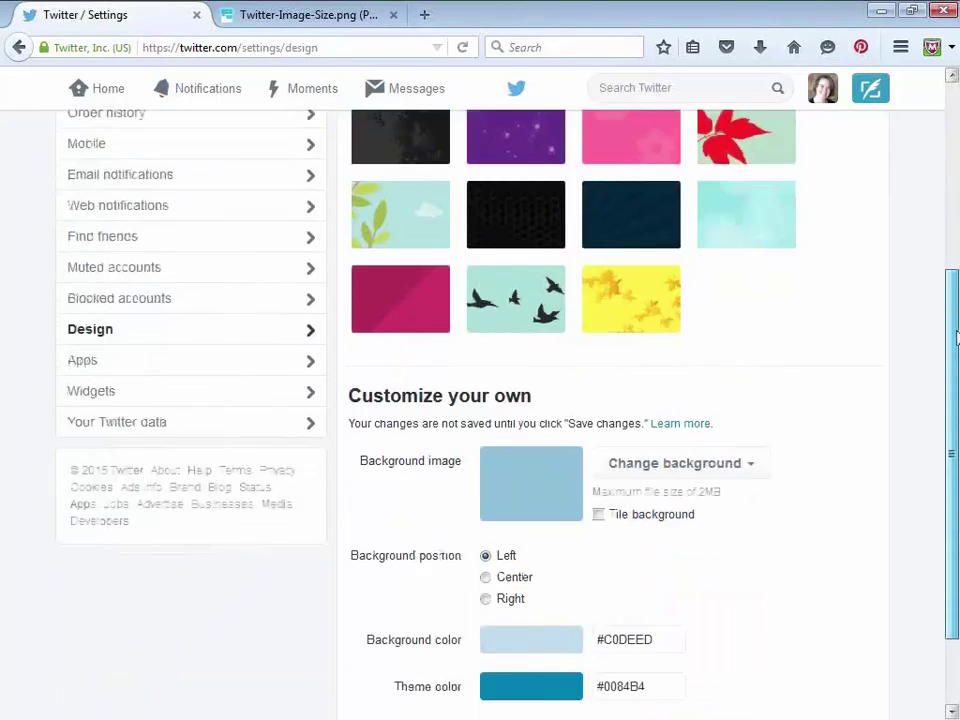
pyautogui.moveTo(946, 328); pyautogui.dragTo(955, 232)
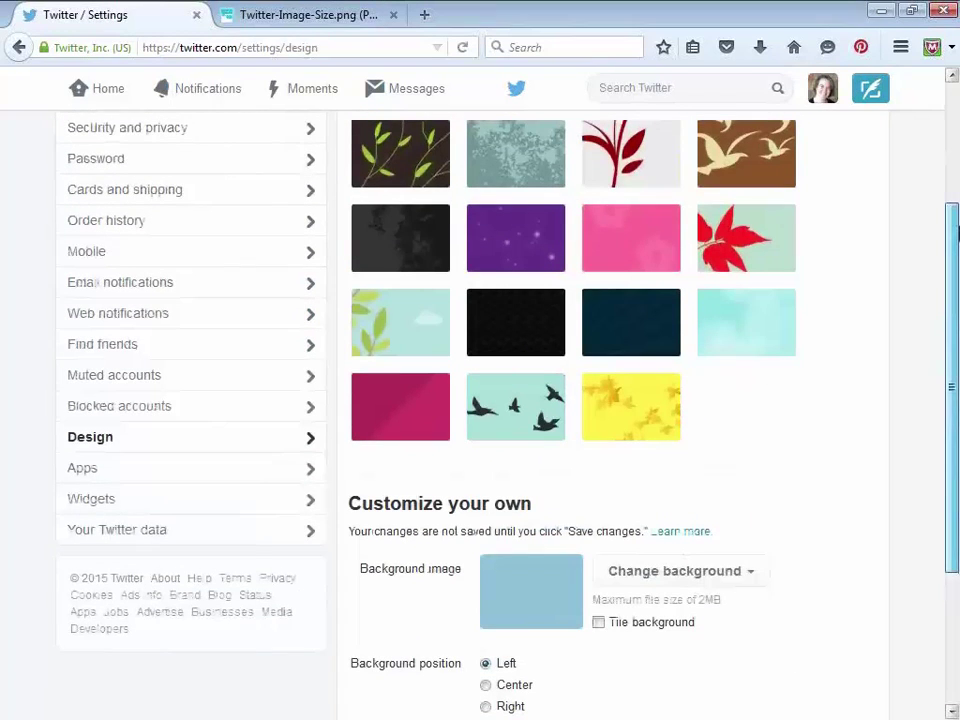
pyautogui.click(123, 469)
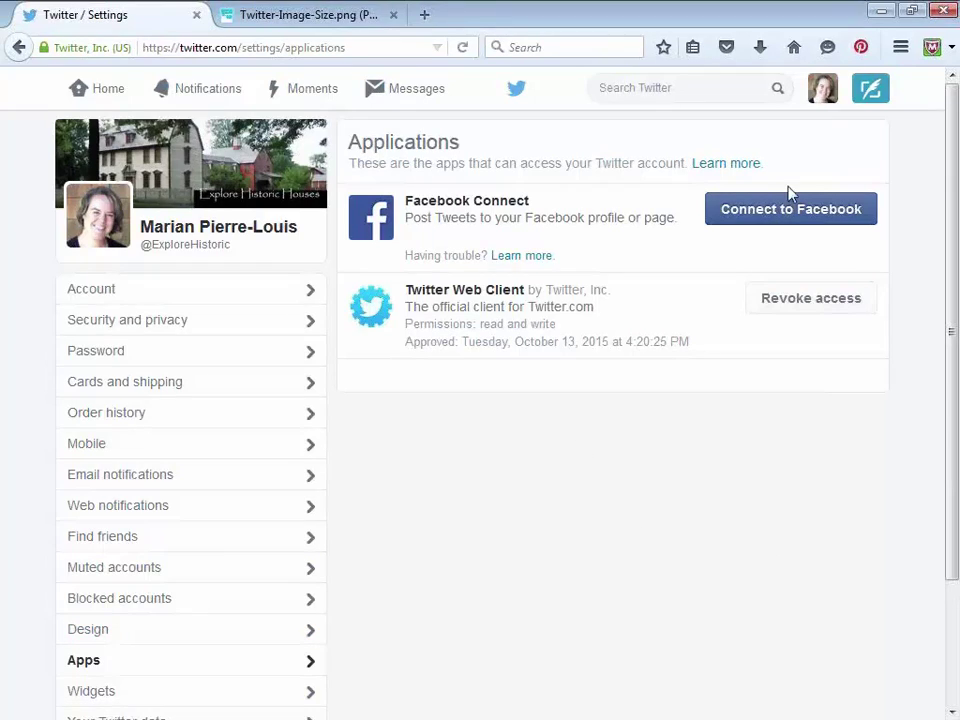
# View the Widgets settings, then unlock Your Twitter data by confirming the account password.
pyautogui.scroll(-3, 950, 230)
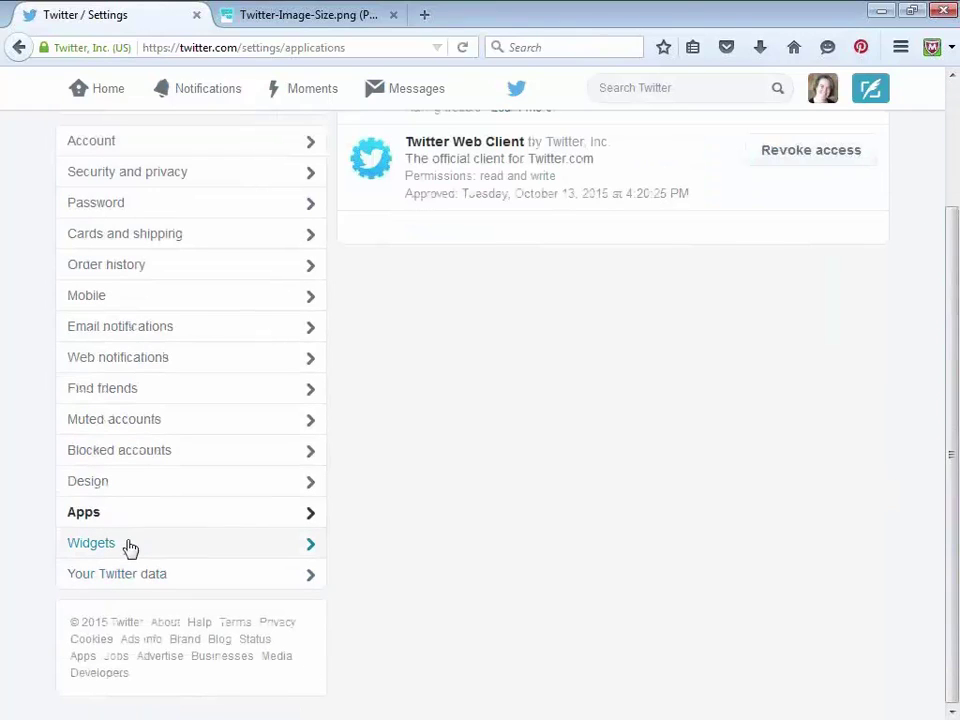
pyautogui.click(122, 548)
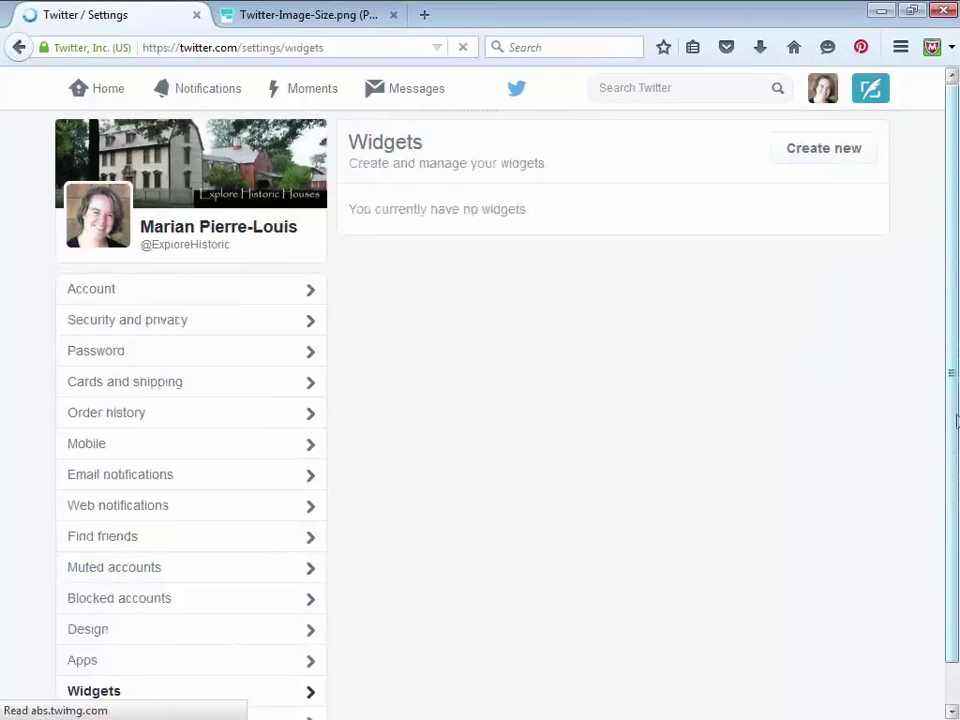
pyautogui.moveTo(955, 422); pyautogui.dragTo(949, 596)
pyautogui.click(140, 576)
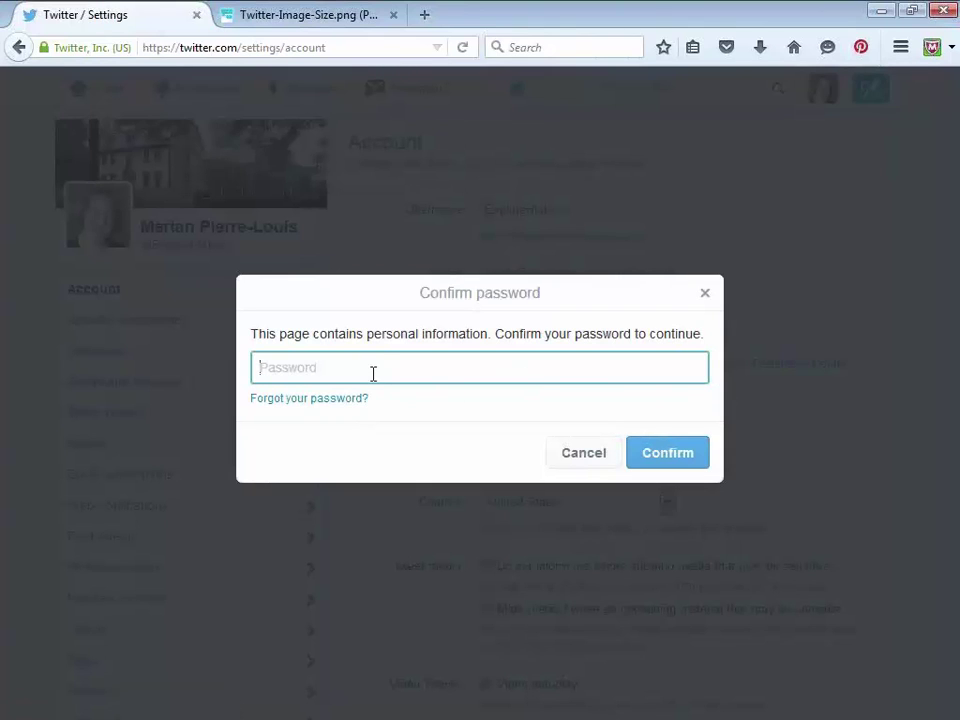
pyautogui.write('•')
pyautogui.click(677, 454)
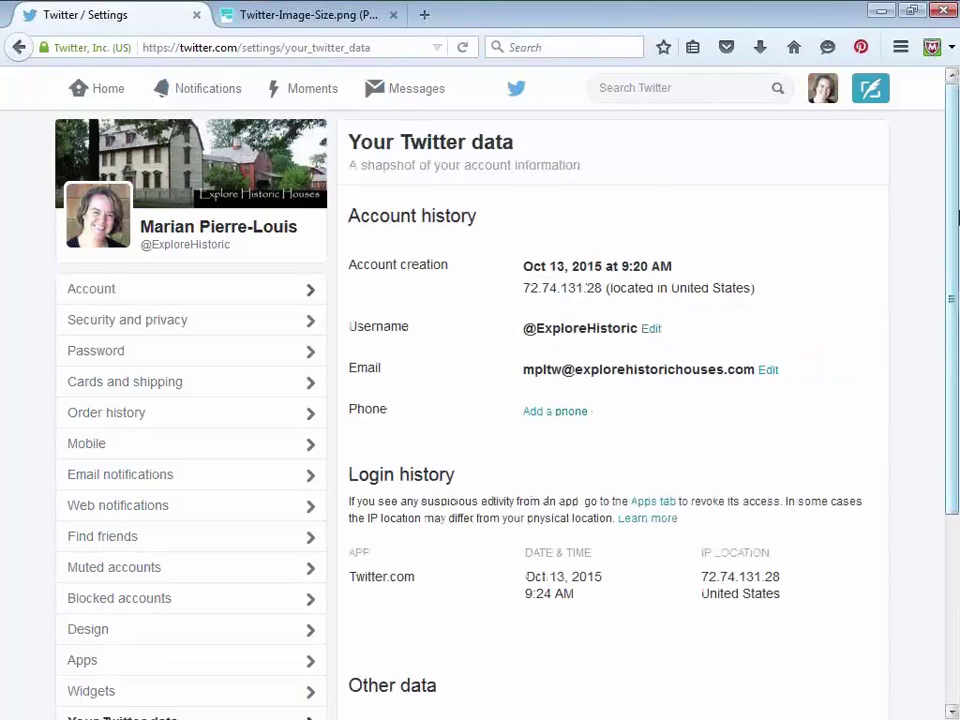
# Scroll through the Your Twitter data page to review login history and account details.
pyautogui.scroll(-3, 381, 349)
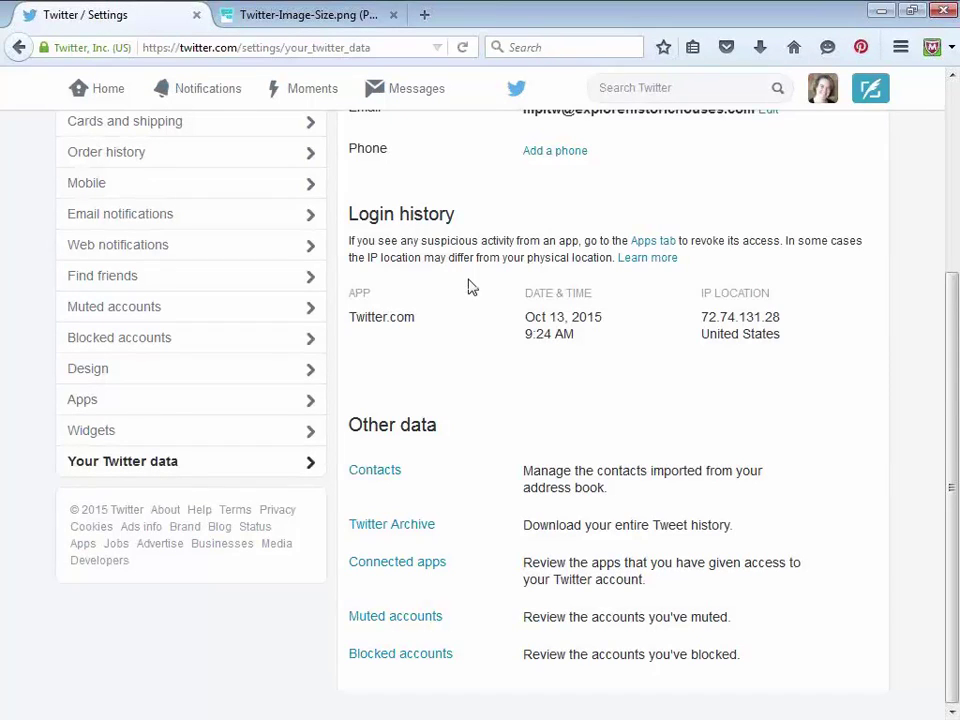
pyautogui.moveTo(953, 293); pyautogui.dragTo(937, 66)
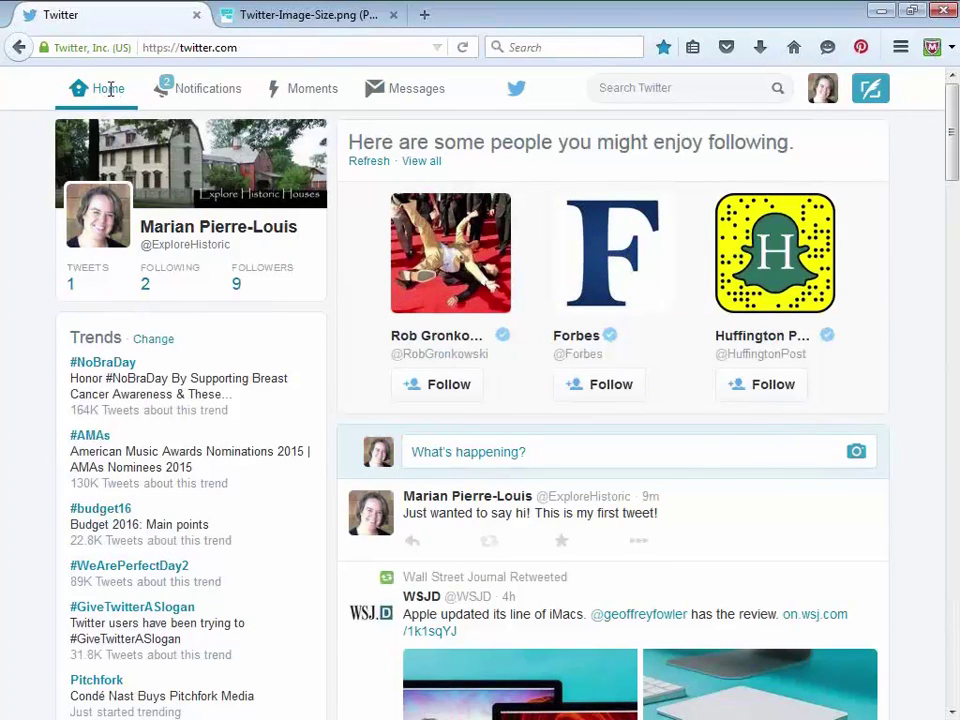
# Search Twitter for 'ellis island' and follow the Ellis Island account.
pyautogui.click(628, 88)
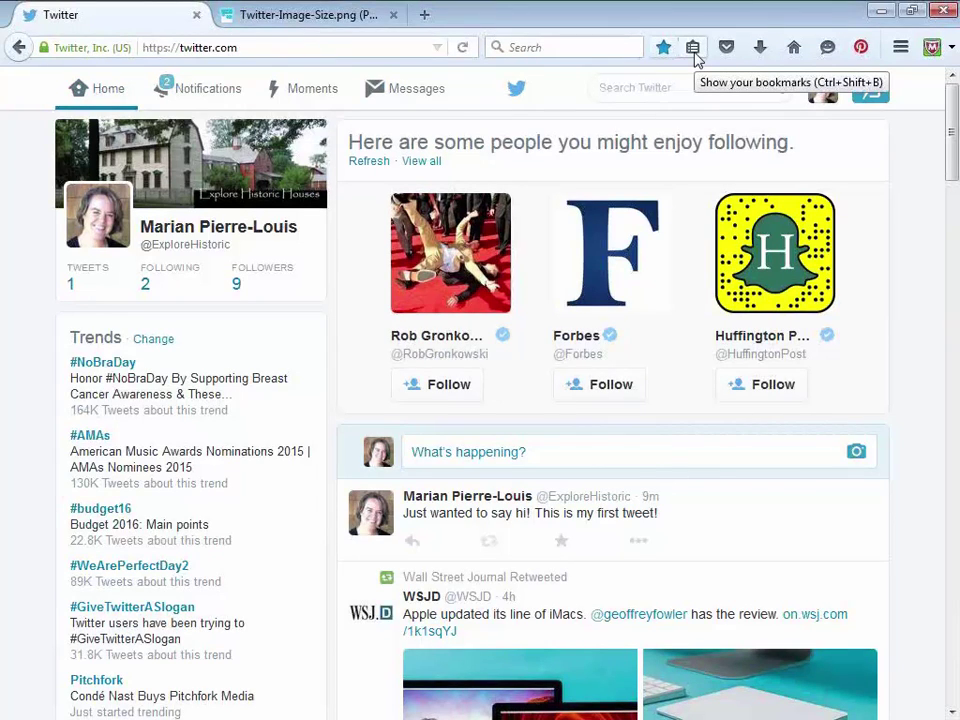
pyautogui.write('Elli')
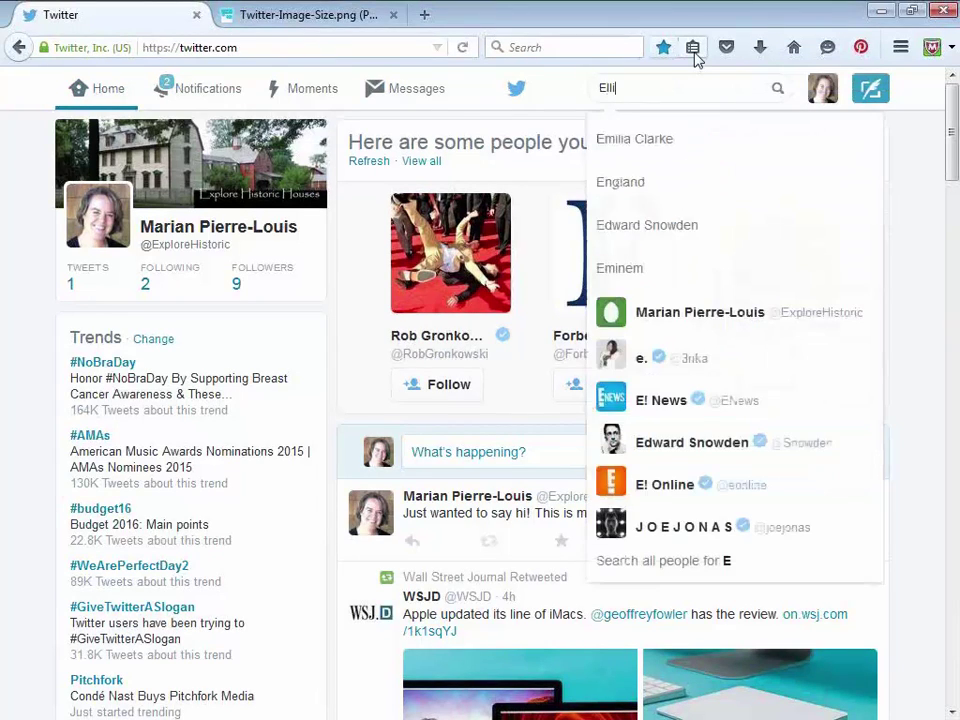
pyautogui.write('s Island')
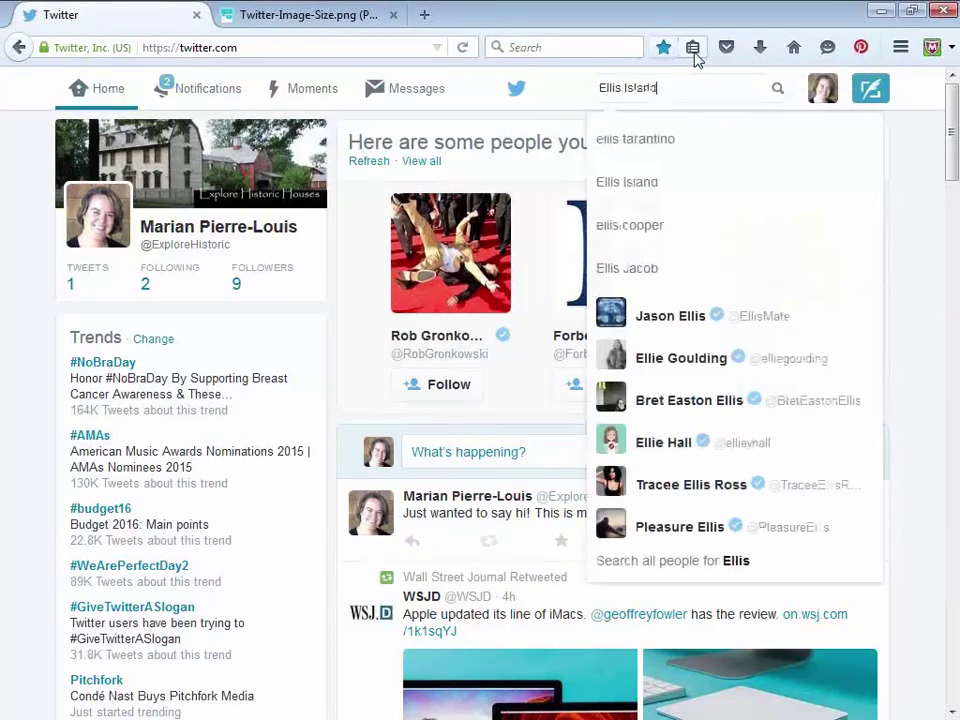
pyautogui.press('Return')
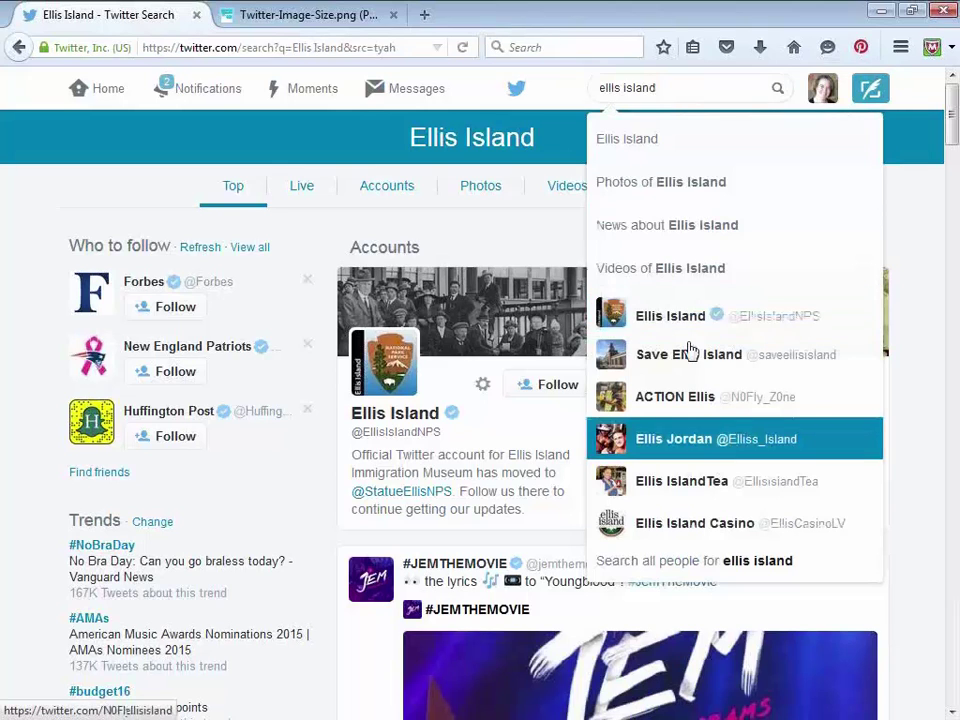
pyautogui.click(685, 85)
pyautogui.press('Return')
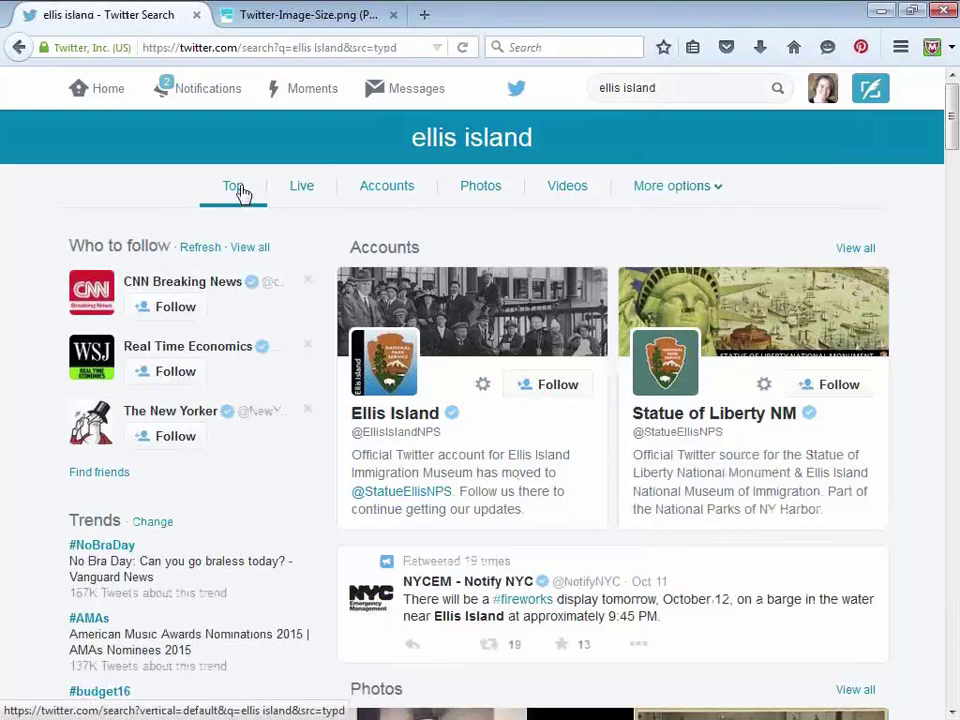
pyautogui.click(564, 390)
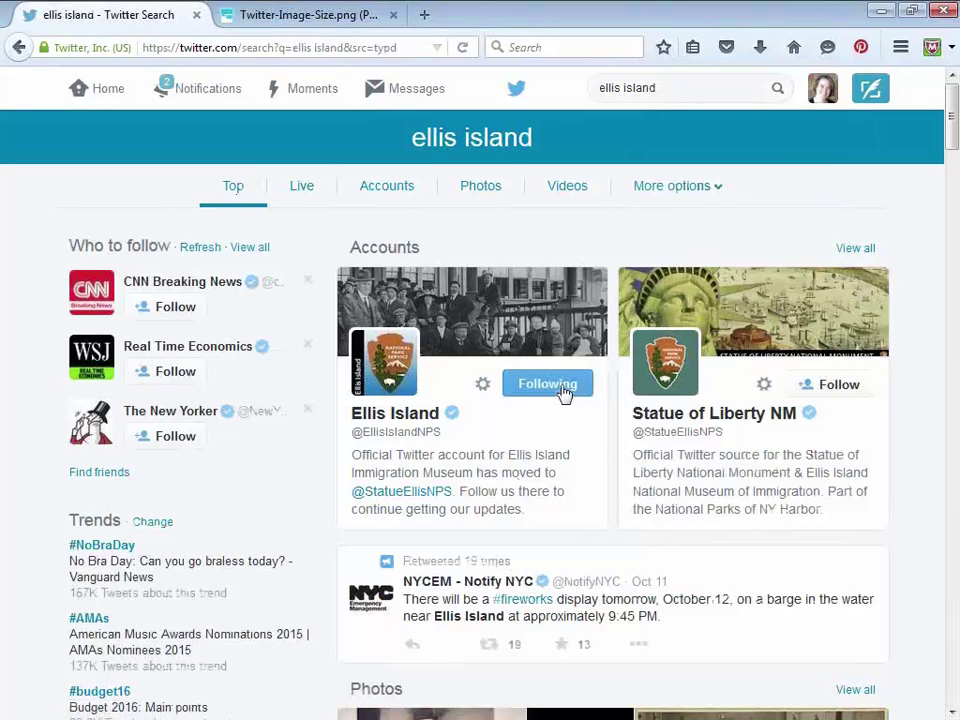
# Browse the Live, Accounts, Photos and Videos results for ellis island and expand More options.
pyautogui.click(302, 189)
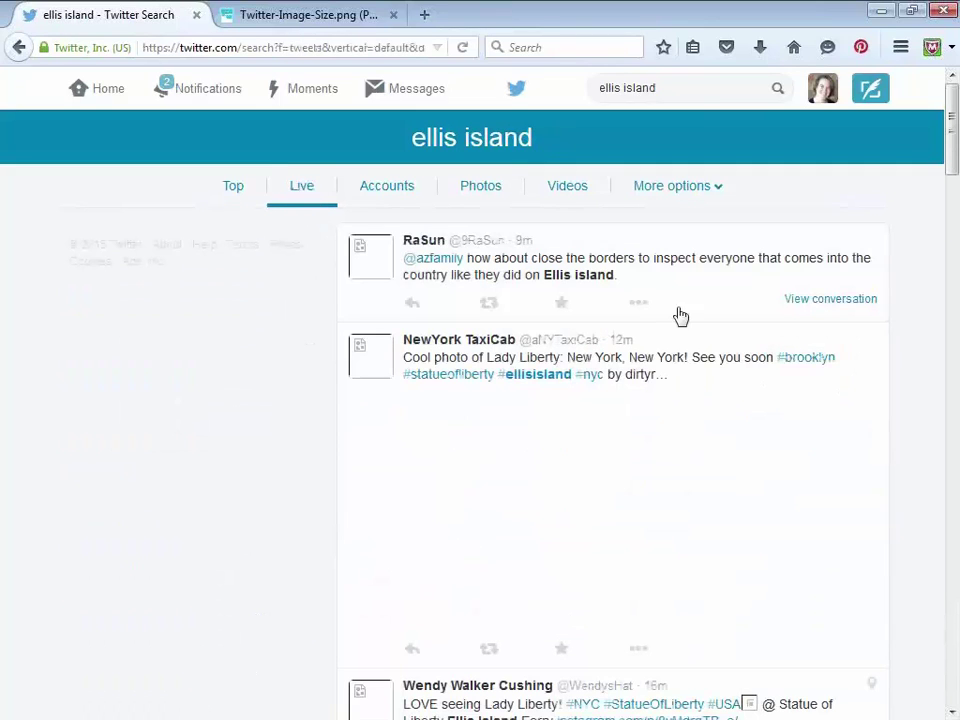
pyautogui.click(394, 192)
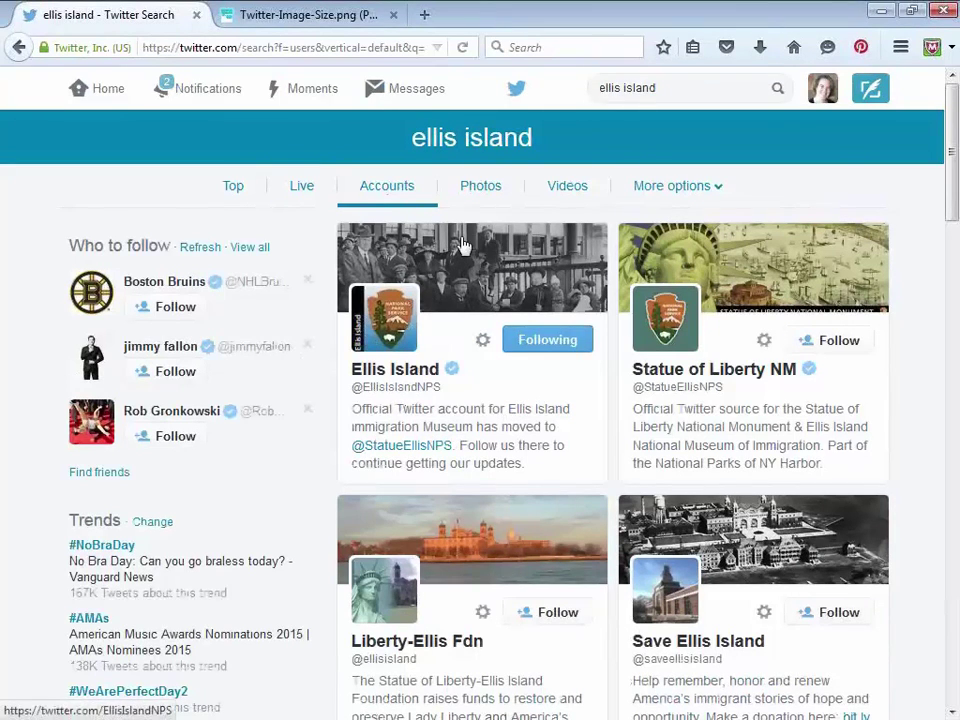
pyautogui.click(485, 188)
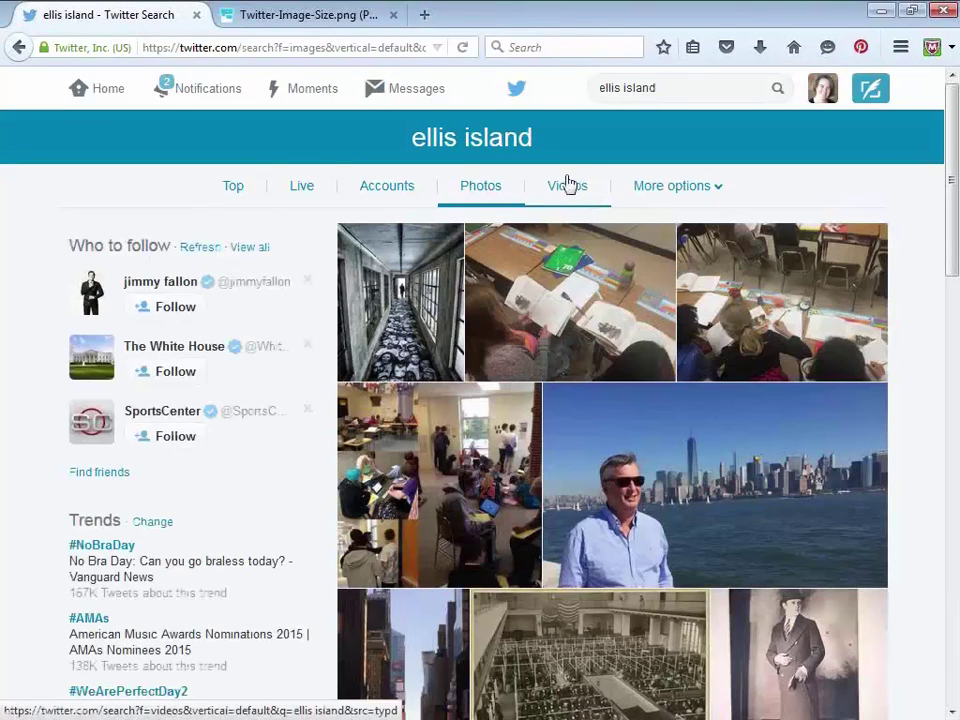
pyautogui.click(570, 192)
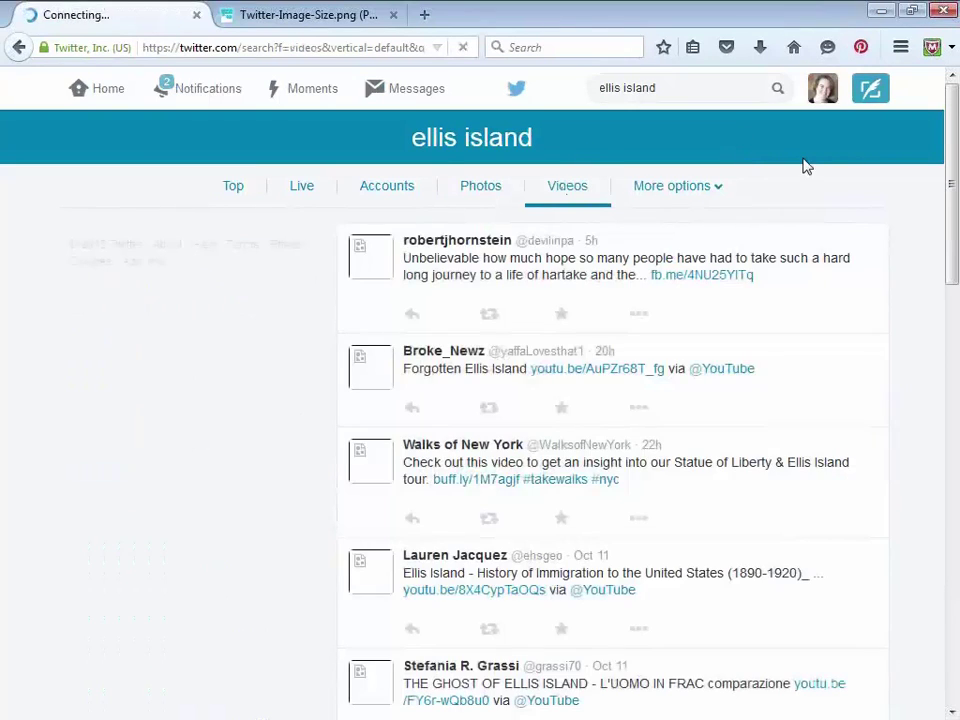
pyautogui.click(715, 190)
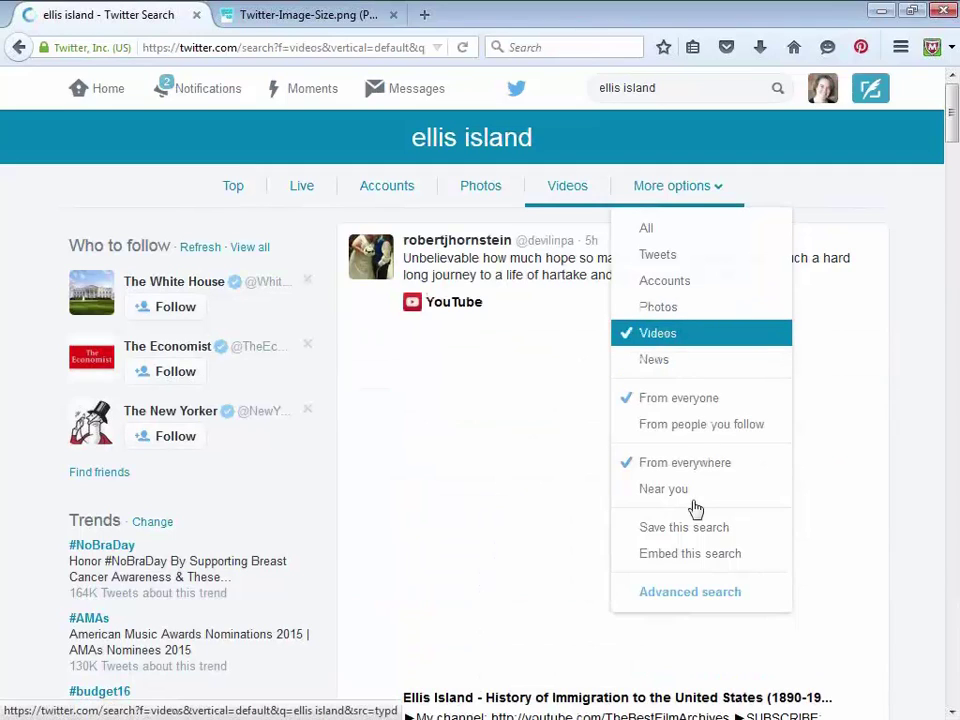
# Open Advanced search, scroll through its form, then return to the home timeline.
pyautogui.click(709, 594)
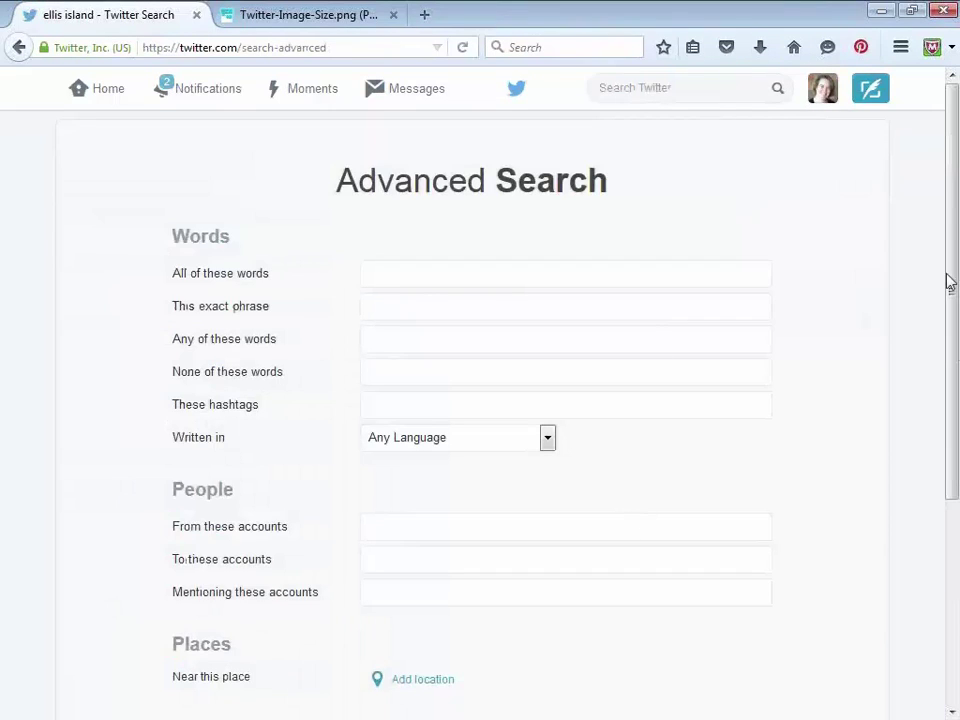
pyautogui.moveTo(957, 205); pyautogui.dragTo(957, 243)
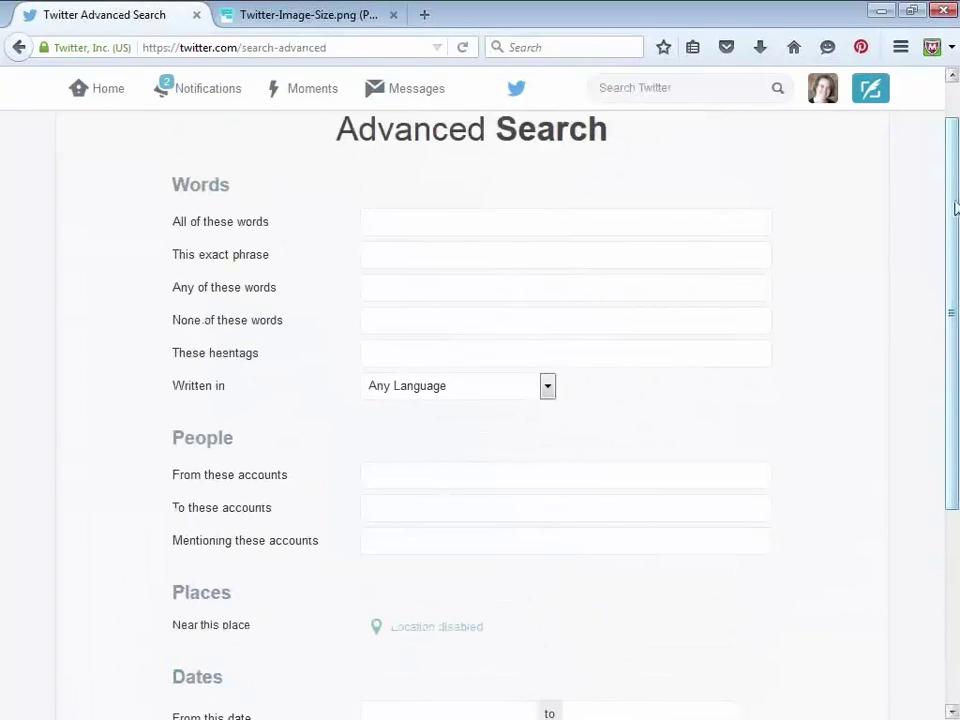
pyautogui.scroll(-3, 414, 255)
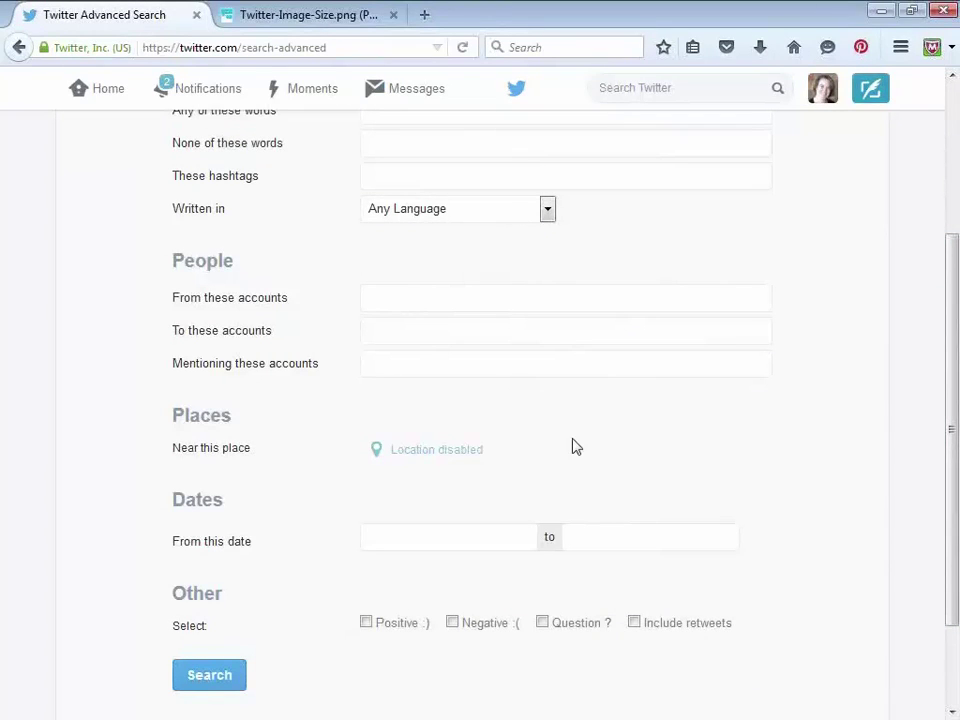
pyautogui.scroll(-2, 602, 560)
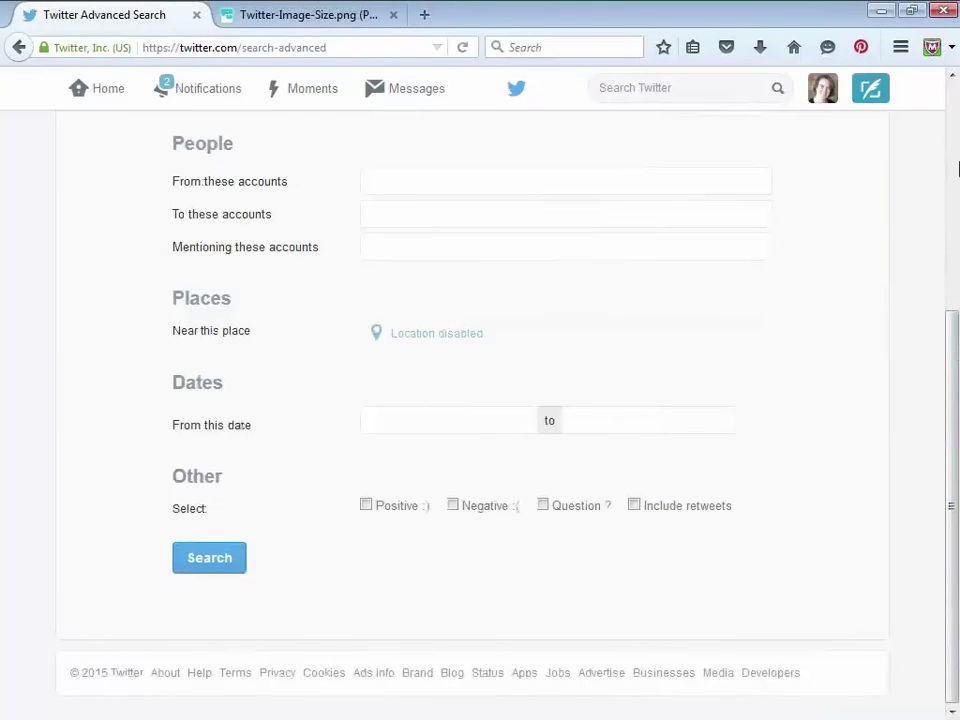
pyautogui.click(955, 92)
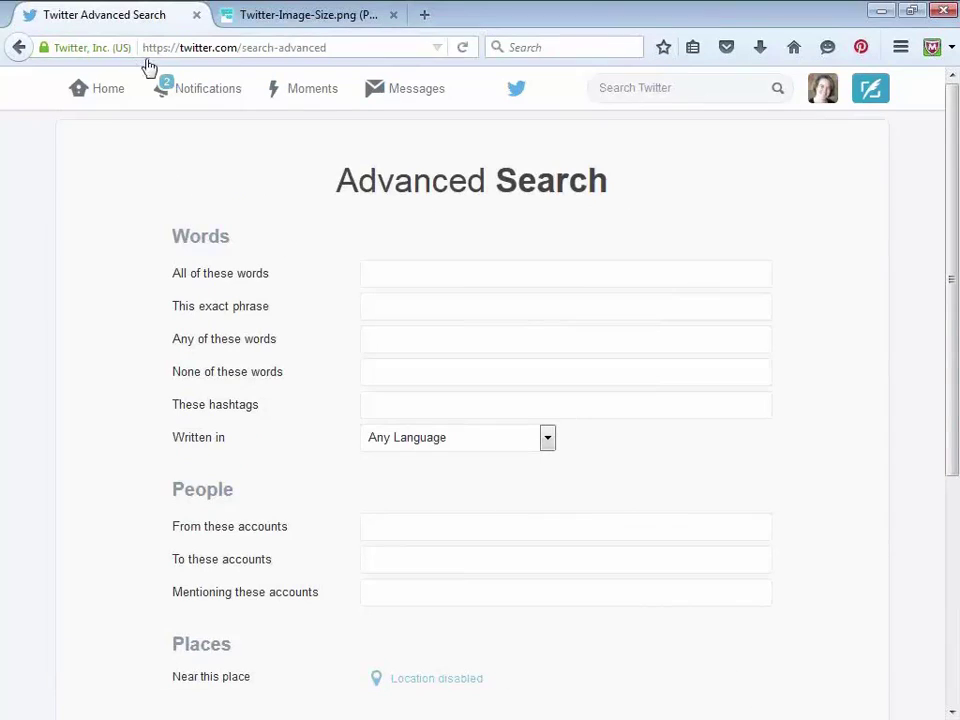
pyautogui.click(99, 88)
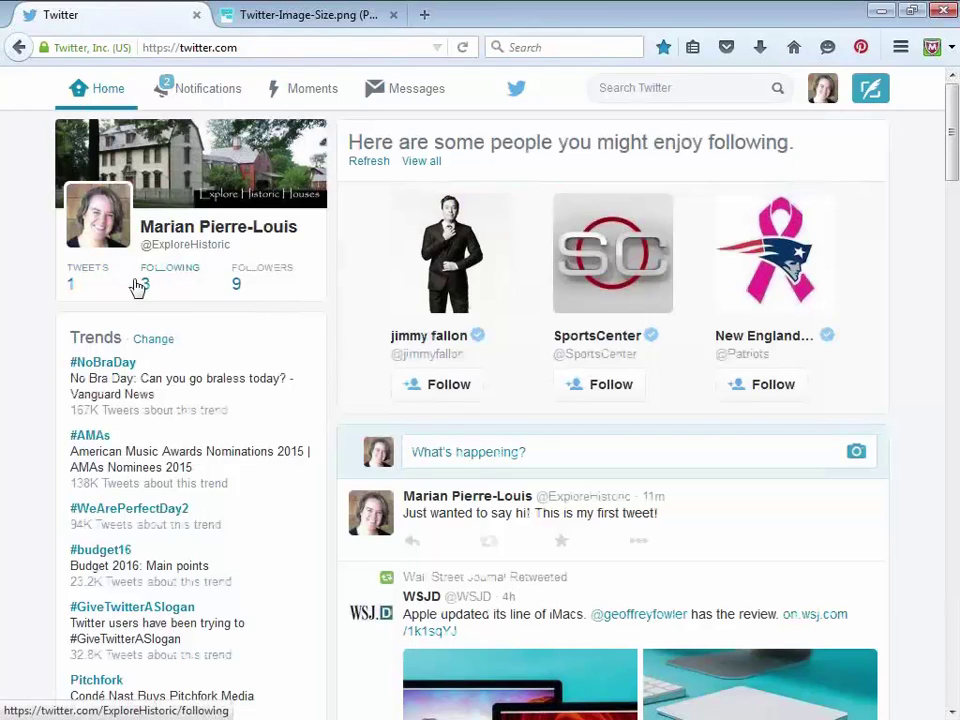
# View the Following list: Ellis Island, Wall Street Journal and NPR.
pyautogui.click(147, 288)
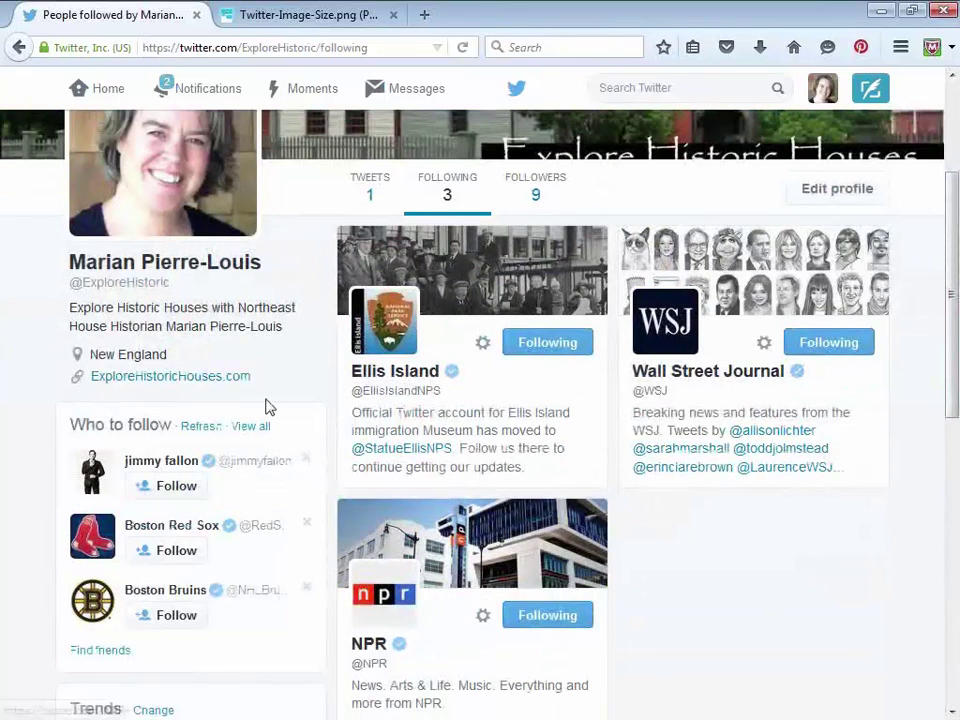
pyautogui.scroll(3, 954, 187)
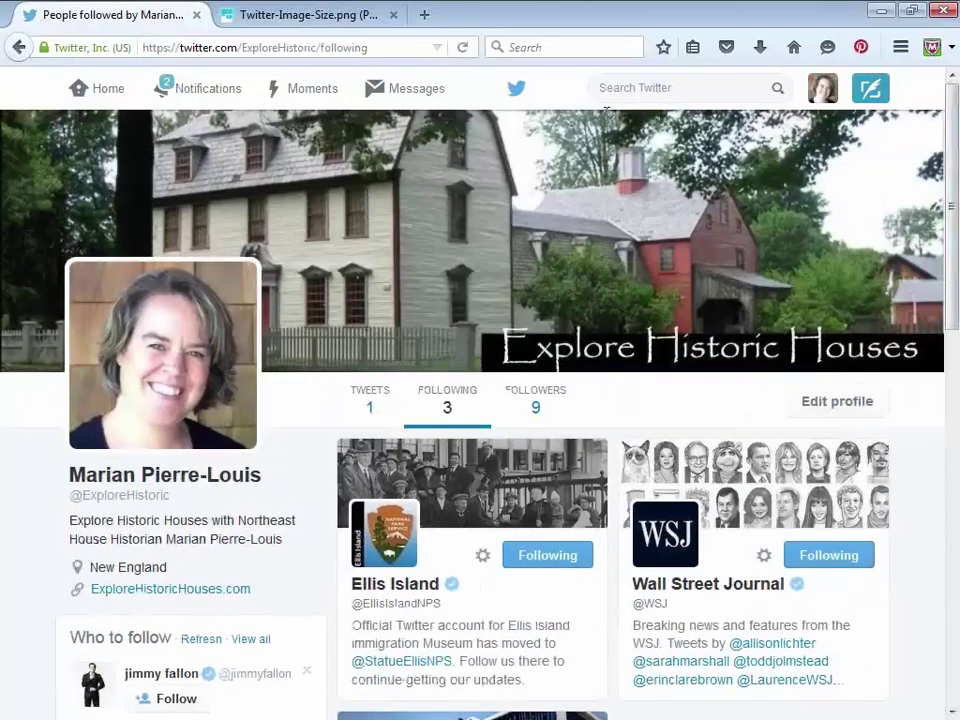
pyautogui.click(648, 80)
# Search 'old Sturbridge village' and follow OldSturbridgeVillage from the Accounts results.
pyautogui.write('old')
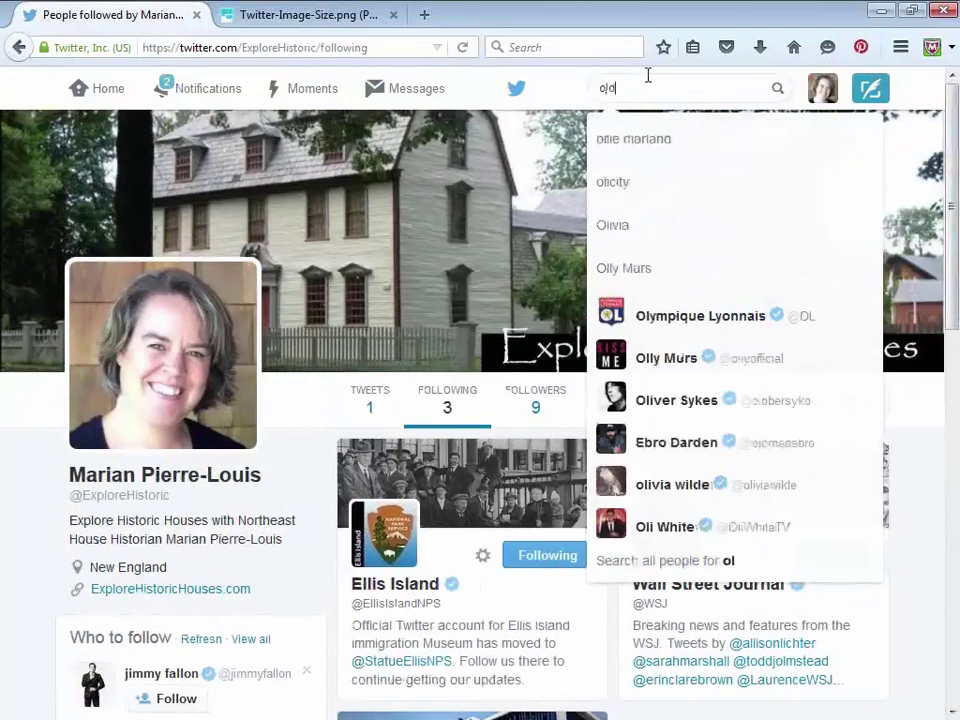
pyautogui.write(' Sturbridge village')
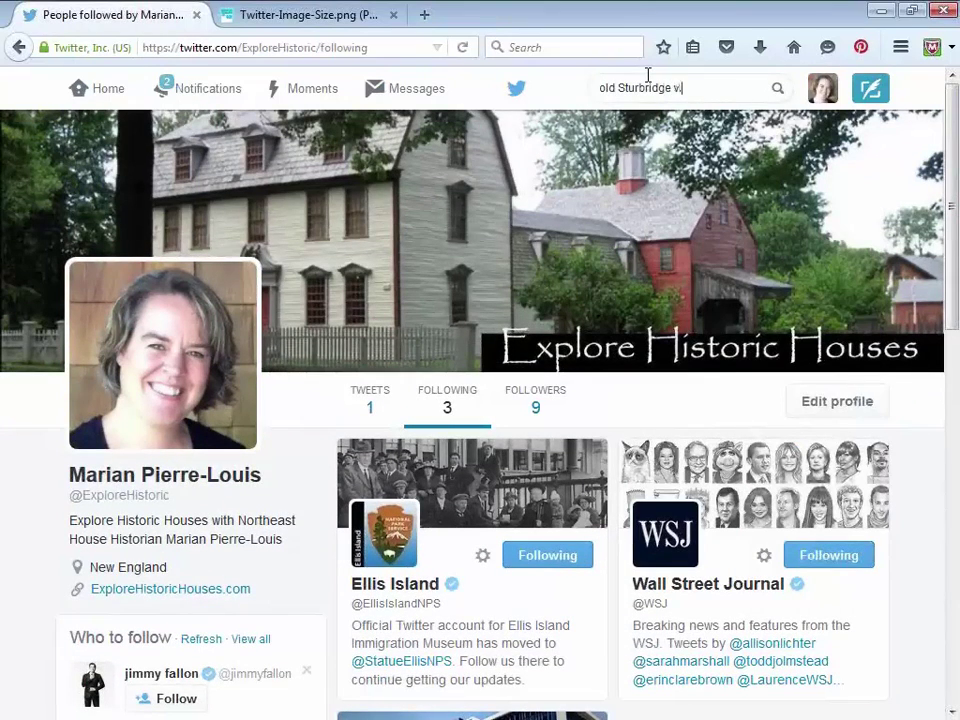
pyautogui.click(778, 87)
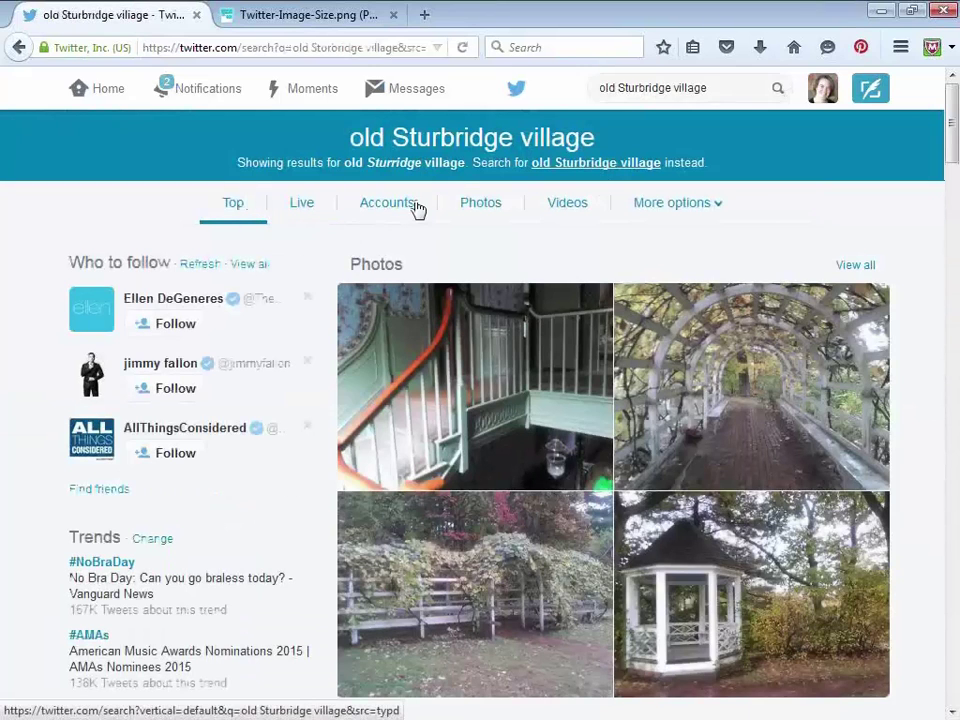
pyautogui.click(412, 207)
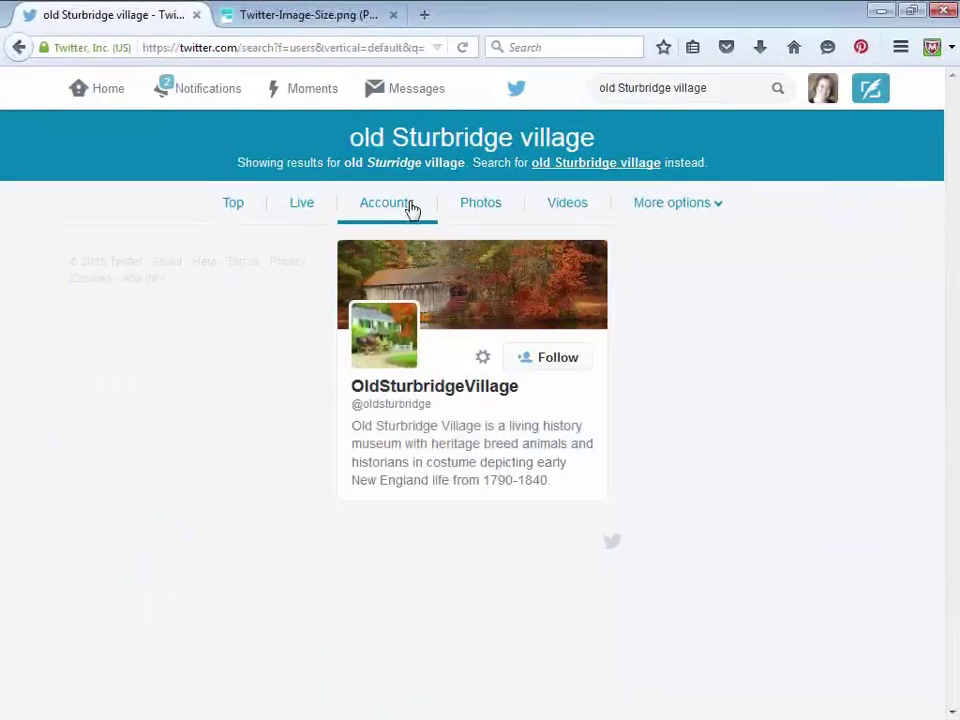
pyautogui.click(556, 360)
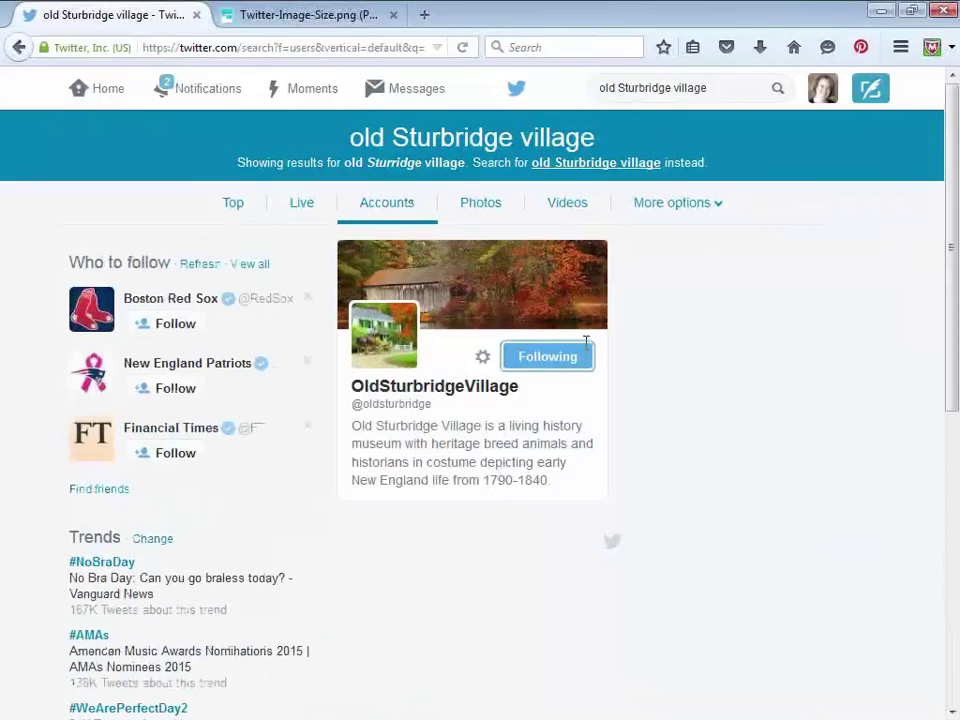
pyautogui.click(737, 69)
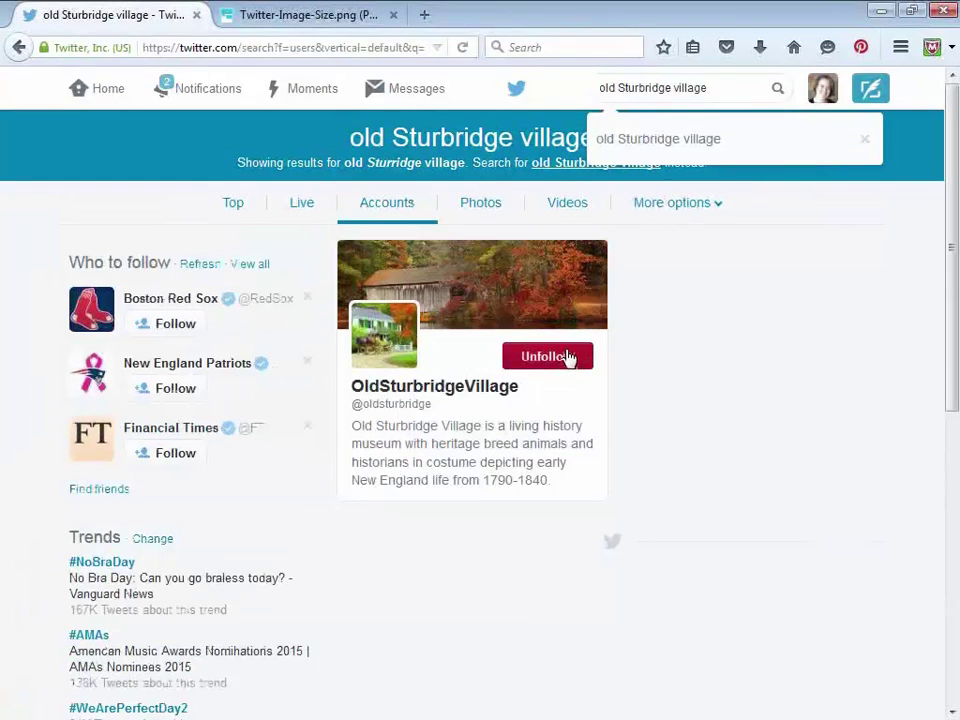
pyautogui.moveTo(726, 88); pyautogui.dragTo(572, 81)
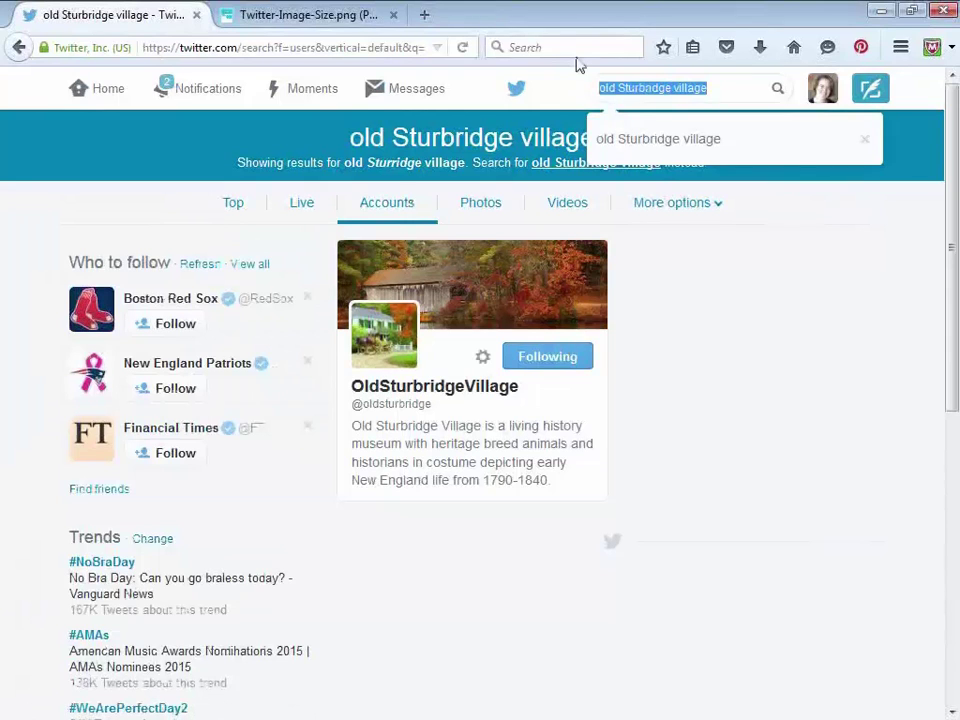
# Search 'front door project' and follow the Front Door Project profile from its suggestion.
pyautogui.write('front do')
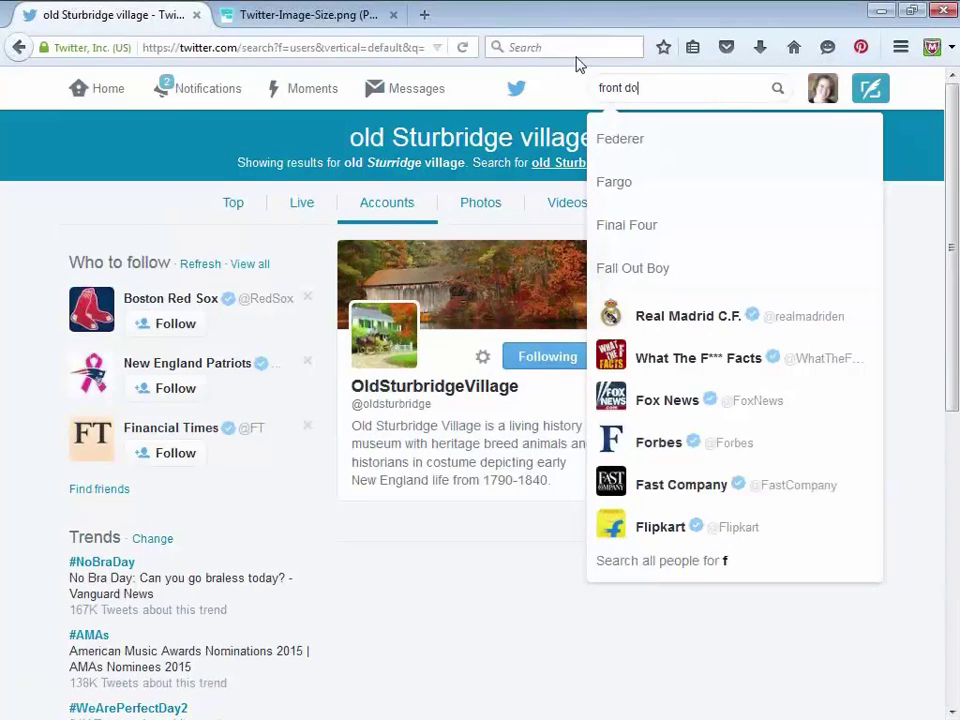
pyautogui.write('or project')
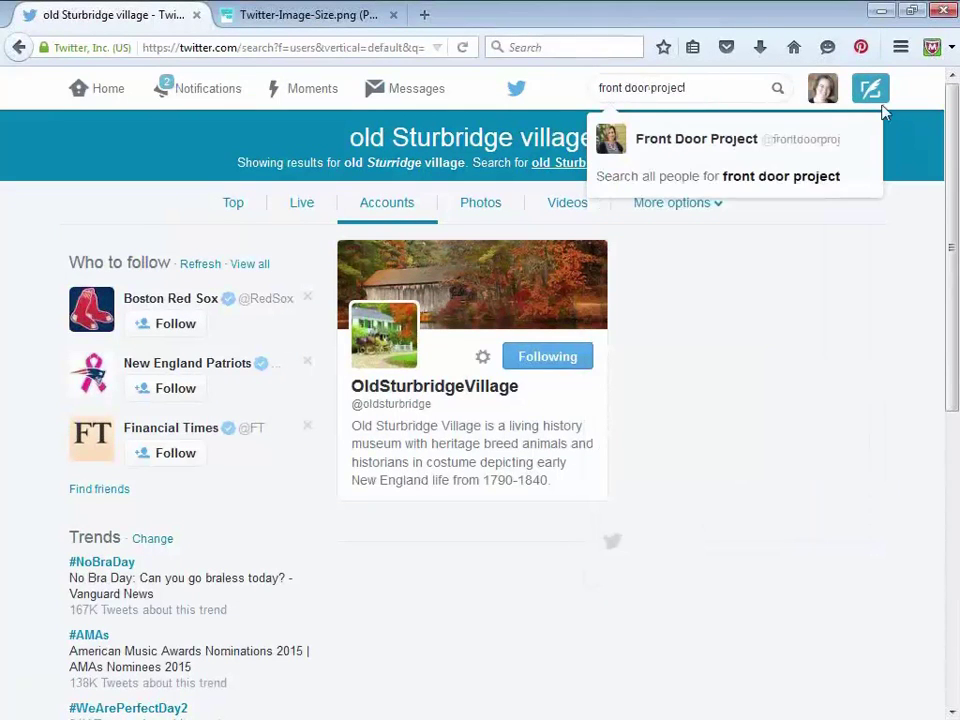
pyautogui.click(729, 136)
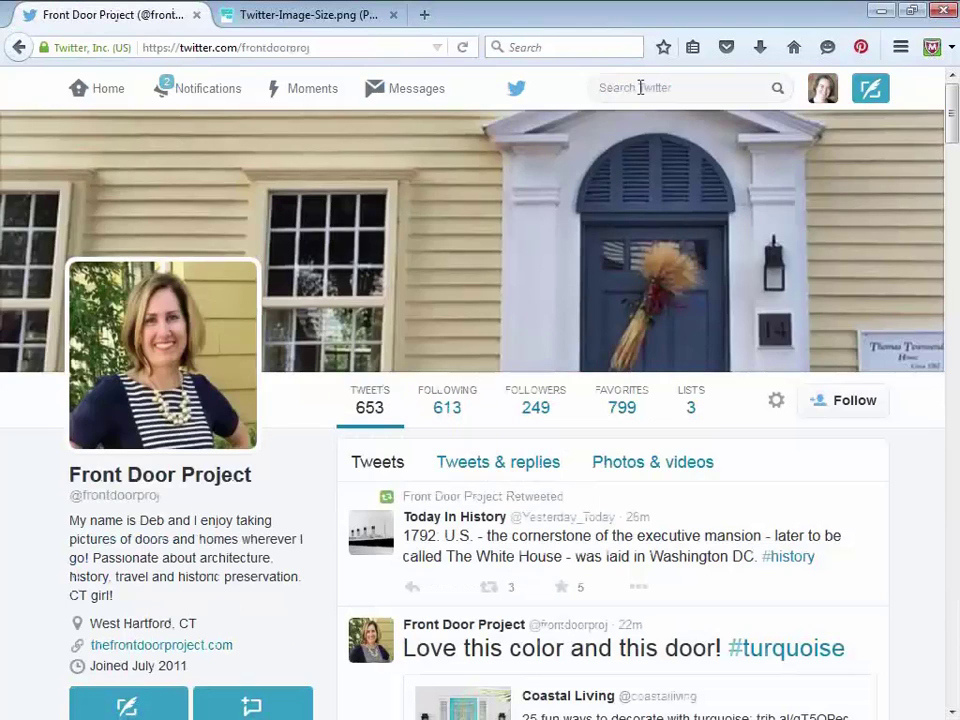
pyautogui.click(853, 403)
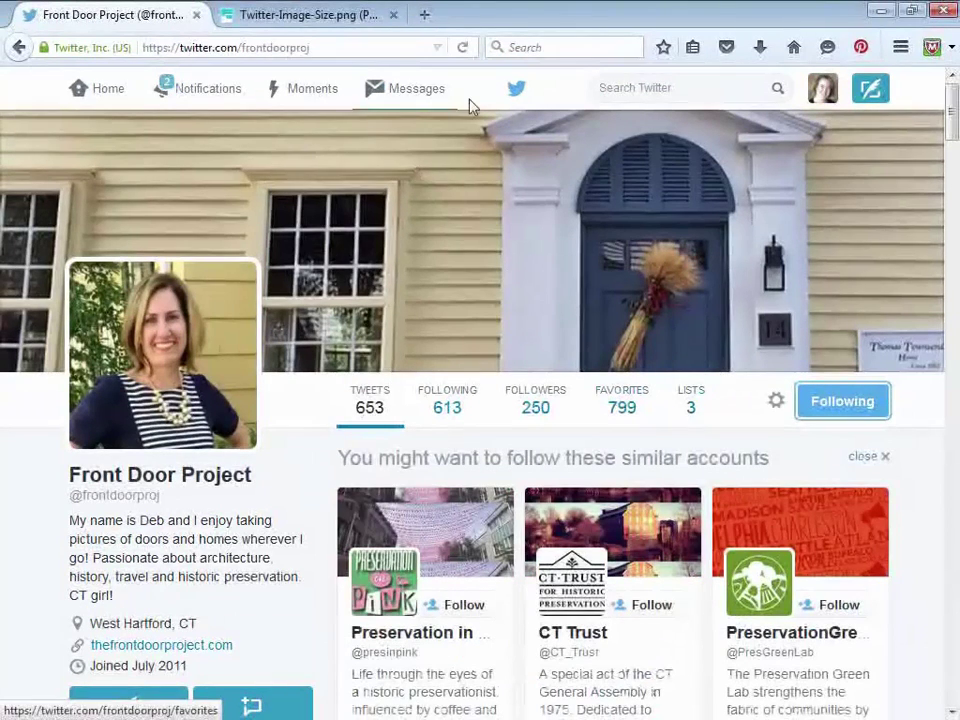
pyautogui.click(677, 82)
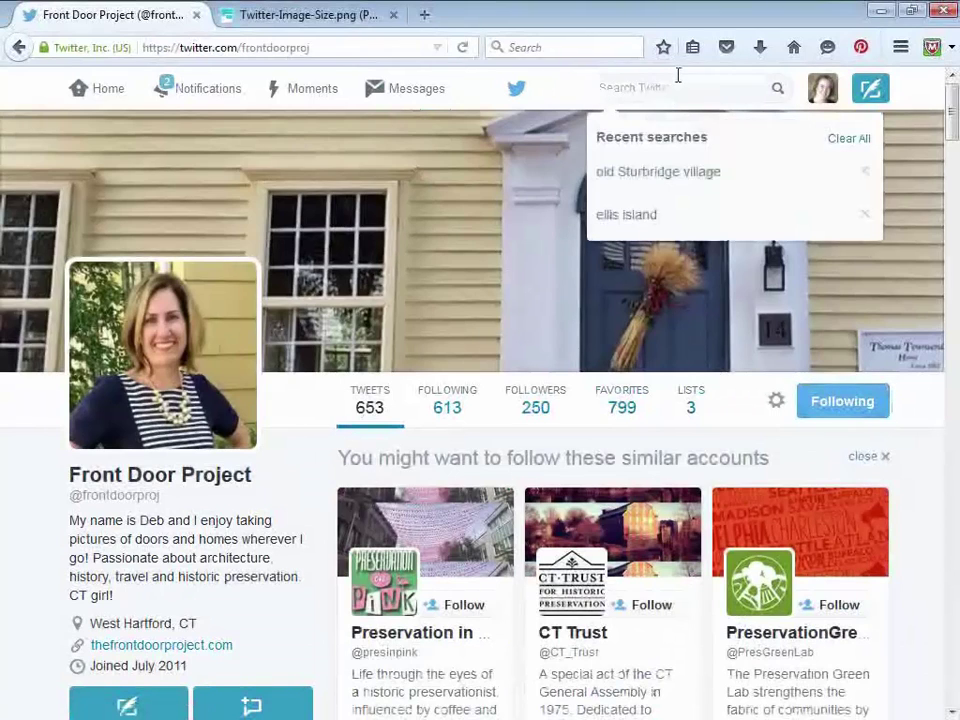
# Search for 'Plimoth Plantation', follow that account, then view the notifications.
pyautogui.write('Plimoth Plantation')
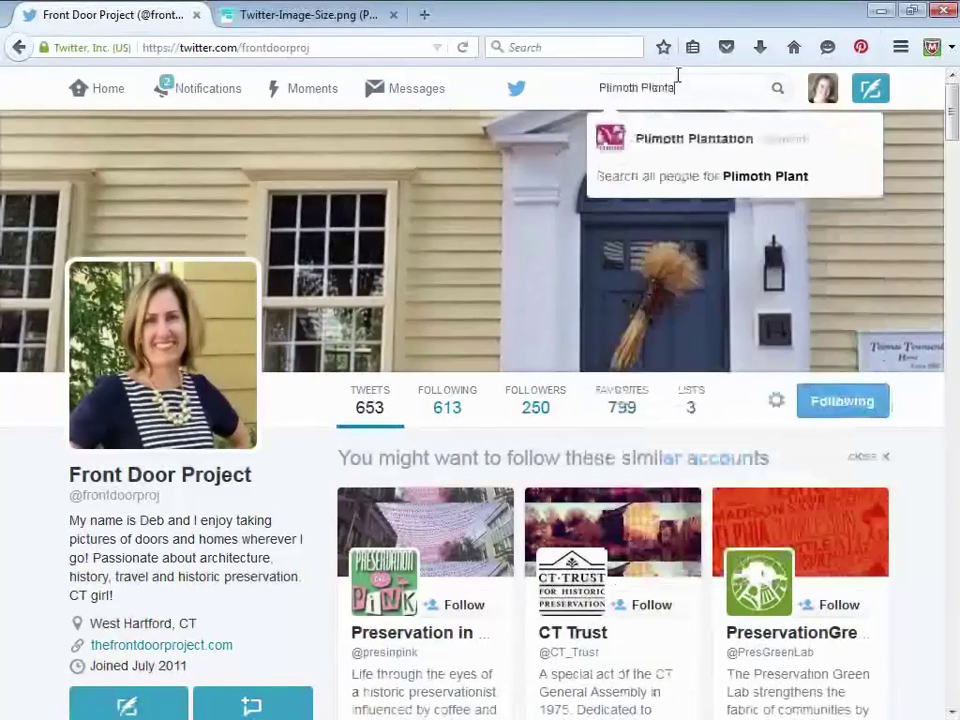
pyautogui.click(677, 145)
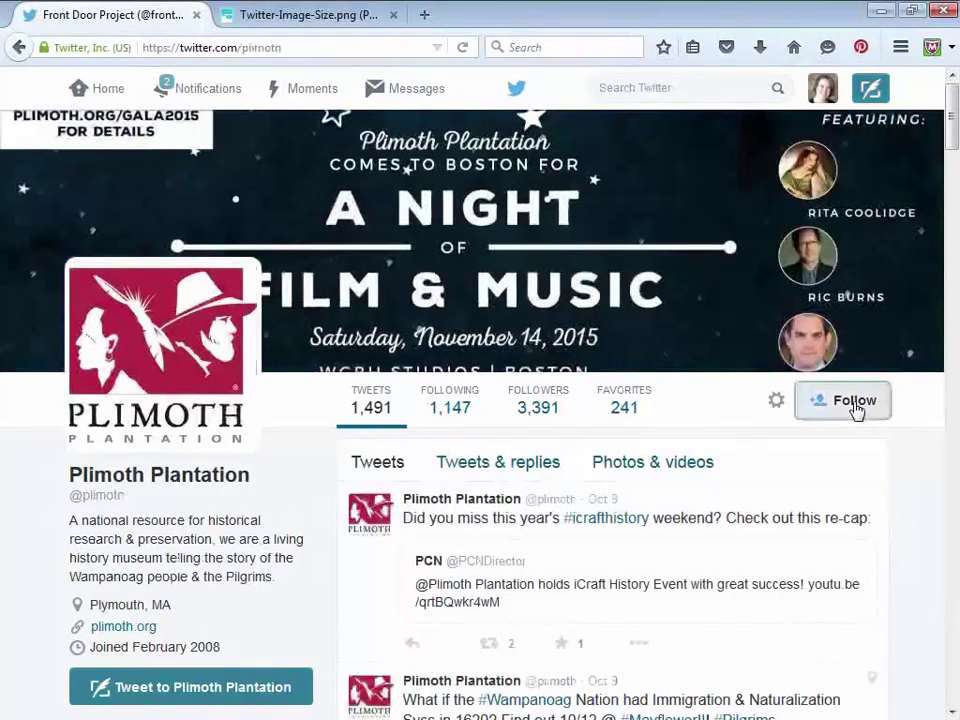
pyautogui.click(855, 406)
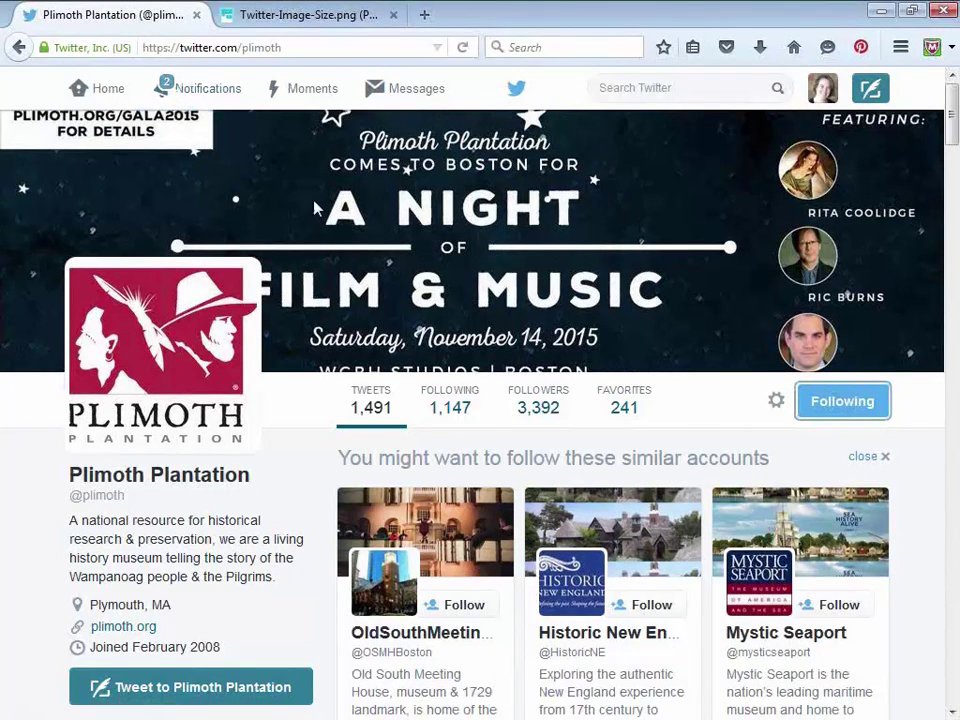
pyautogui.click(188, 90)
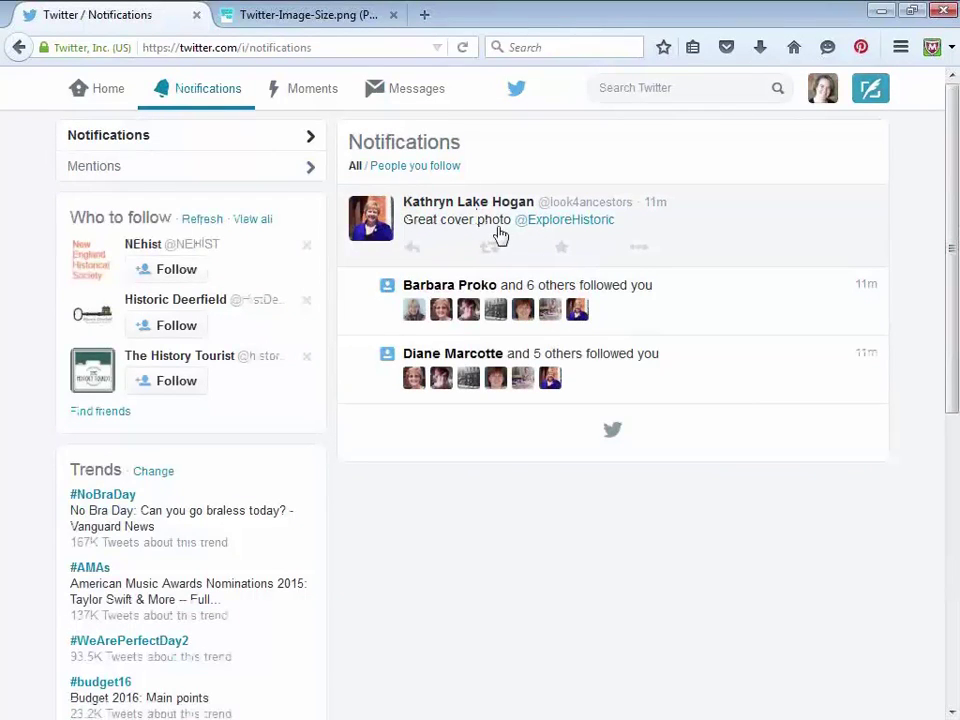
# Open the Looking 4 Ancestors profile of the user who tweeted 'Great cover photo'.
pyautogui.moveTo(524, 226)
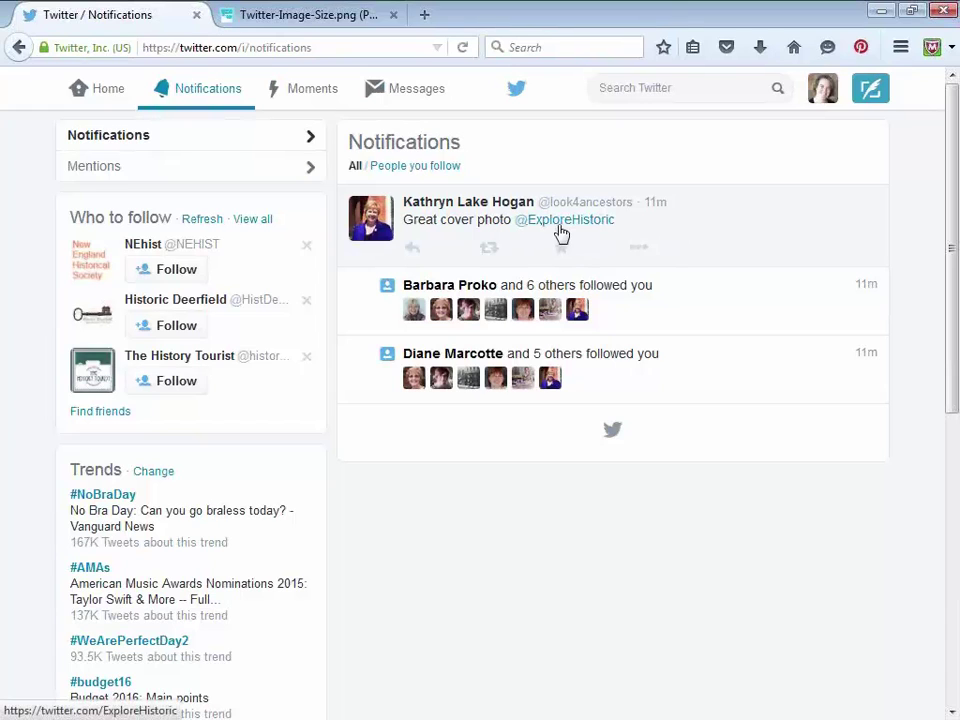
pyautogui.moveTo(575, 233)
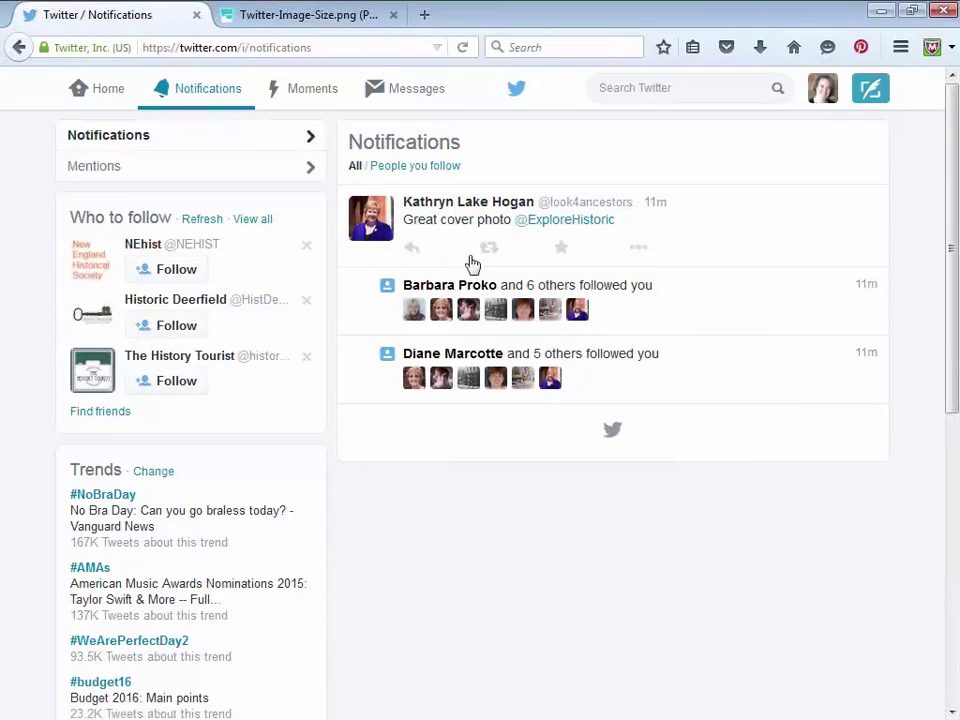
pyautogui.click(456, 207)
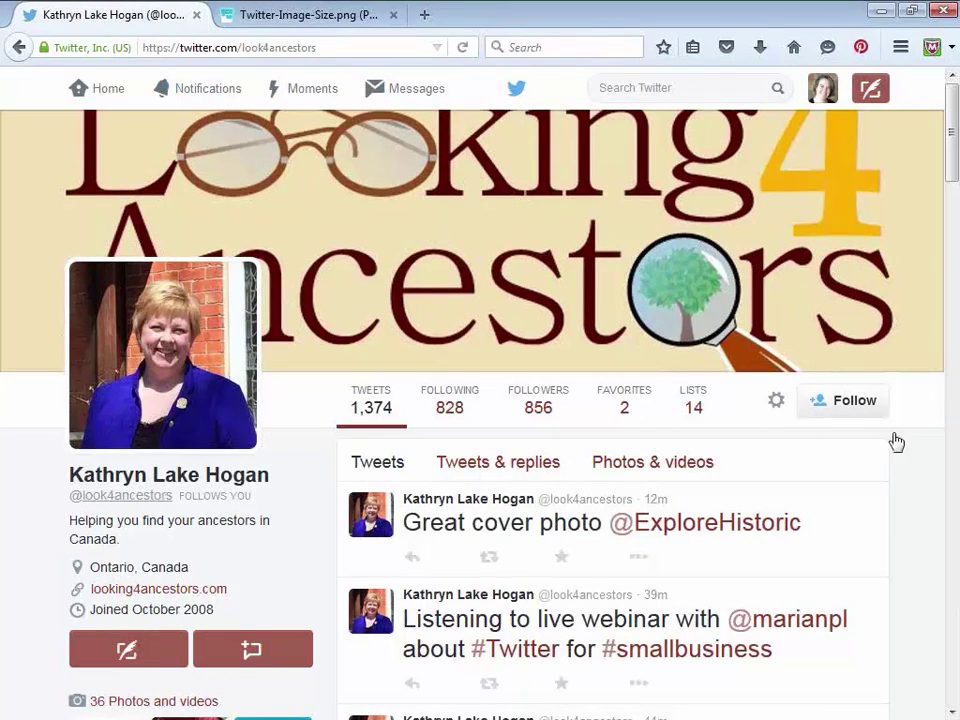
# Follow the Looking 4 Ancestors genealogist and open more options on her 'Great cover photo' tweet.
pyautogui.click(855, 401)
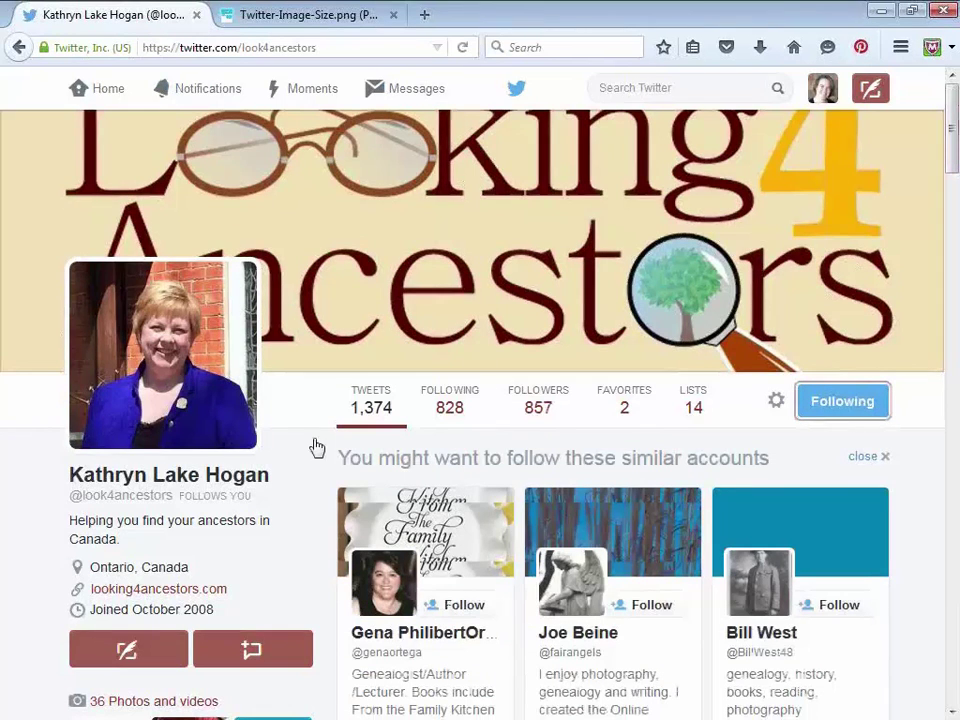
pyautogui.moveTo(955, 140); pyautogui.dragTo(956, 218)
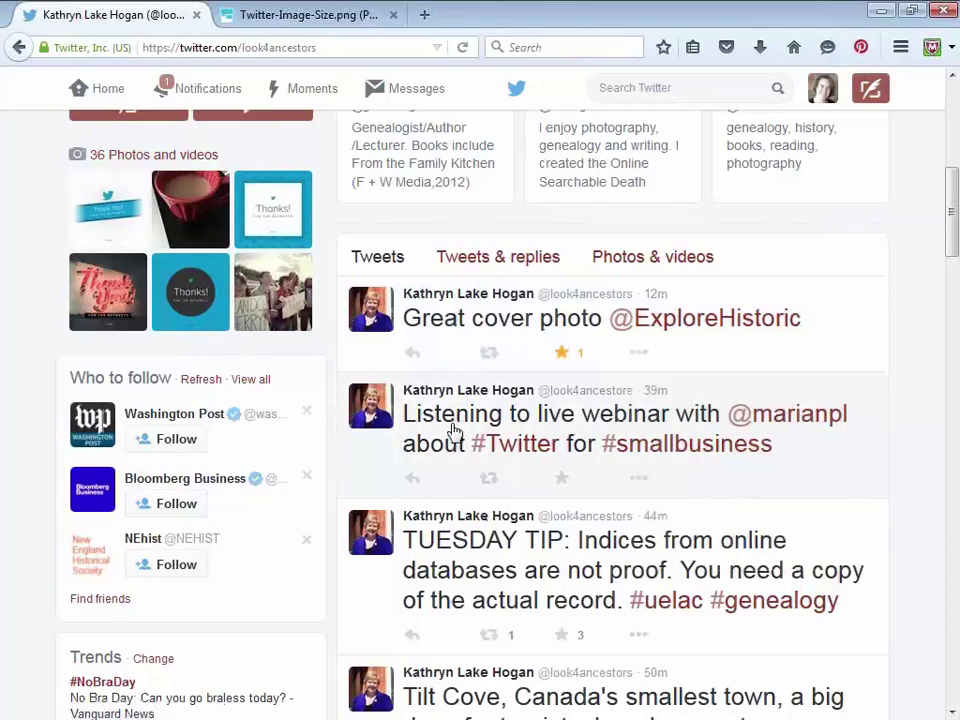
pyautogui.moveTo(953, 220)
pyautogui.mouseDown()
pyautogui.moveTo(954, 264)
pyautogui.moveTo(945, 234)
pyautogui.mouseUp()
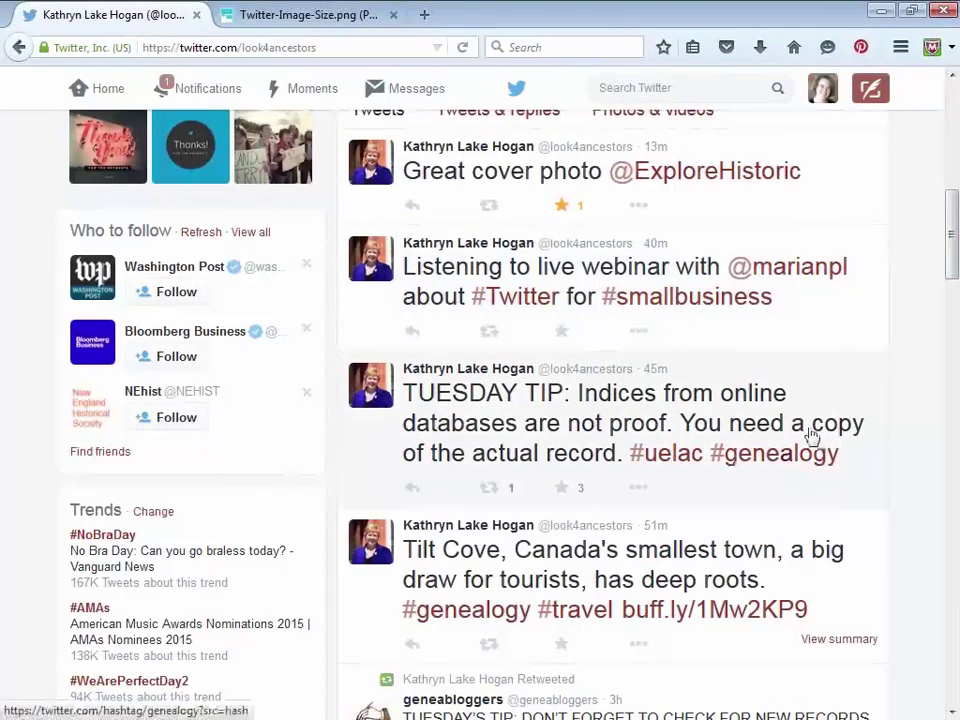
pyautogui.moveTo(955, 207); pyautogui.dragTo(955, 174)
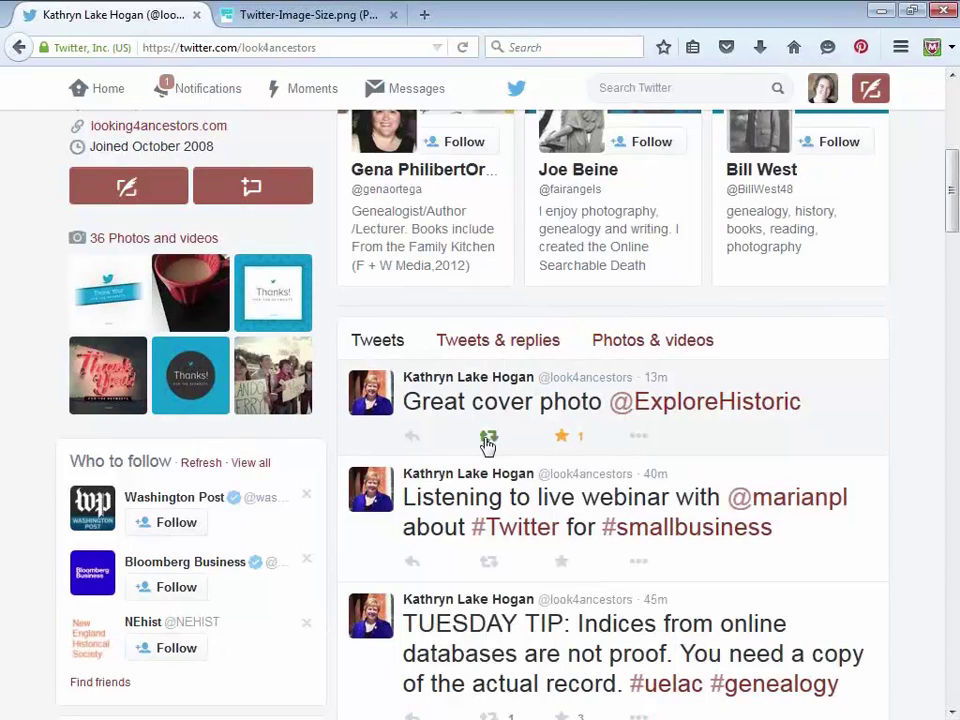
pyautogui.click(641, 438)
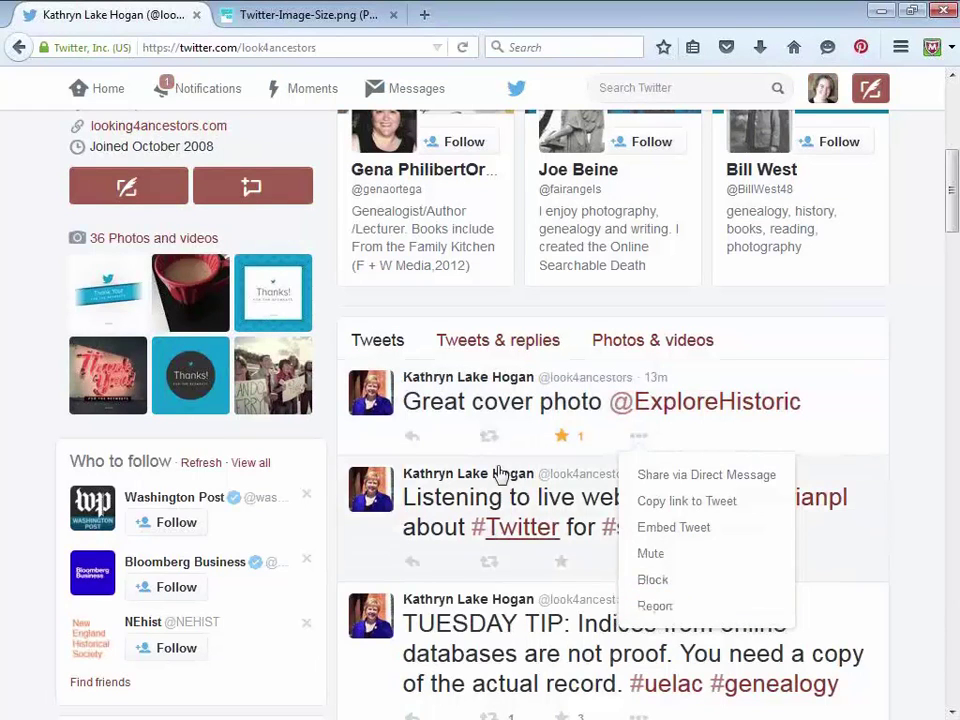
# Reply 'Thanks for listening' with her first name to the live #smallbusiness webinar tweet.
pyautogui.click(409, 571)
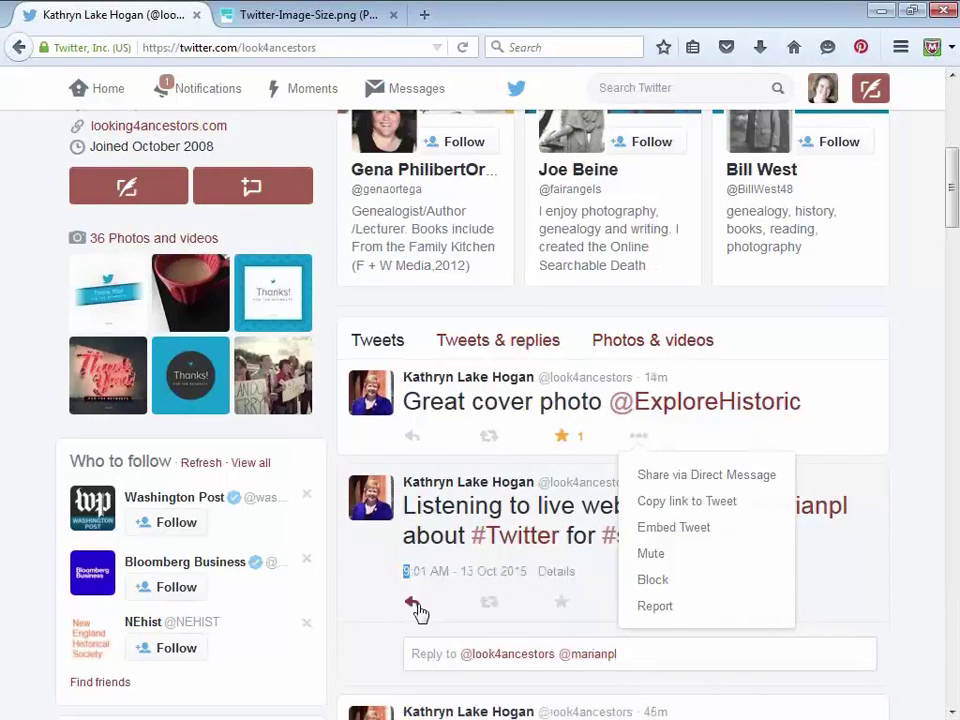
pyautogui.click(412, 603)
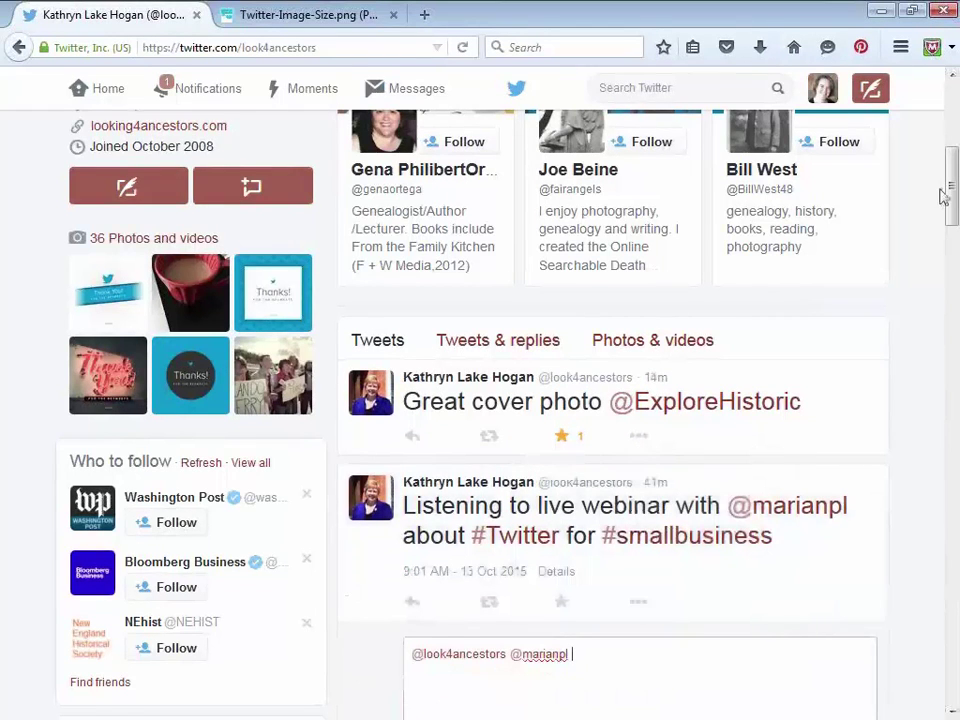
pyautogui.scroll(-5, 950, 198)
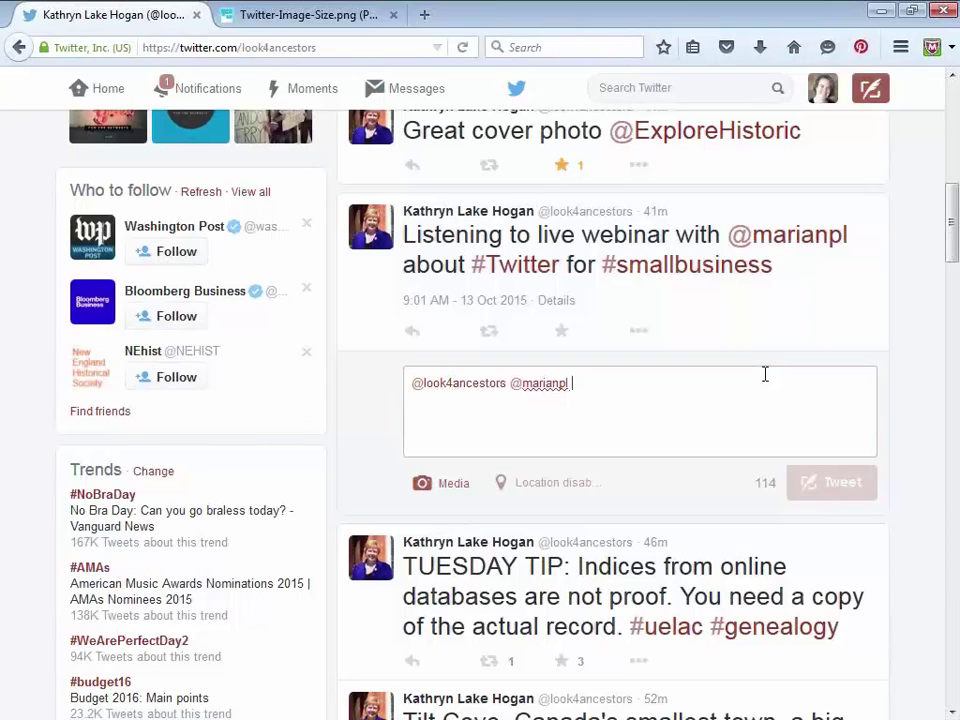
pyautogui.write('Thanks for listen')
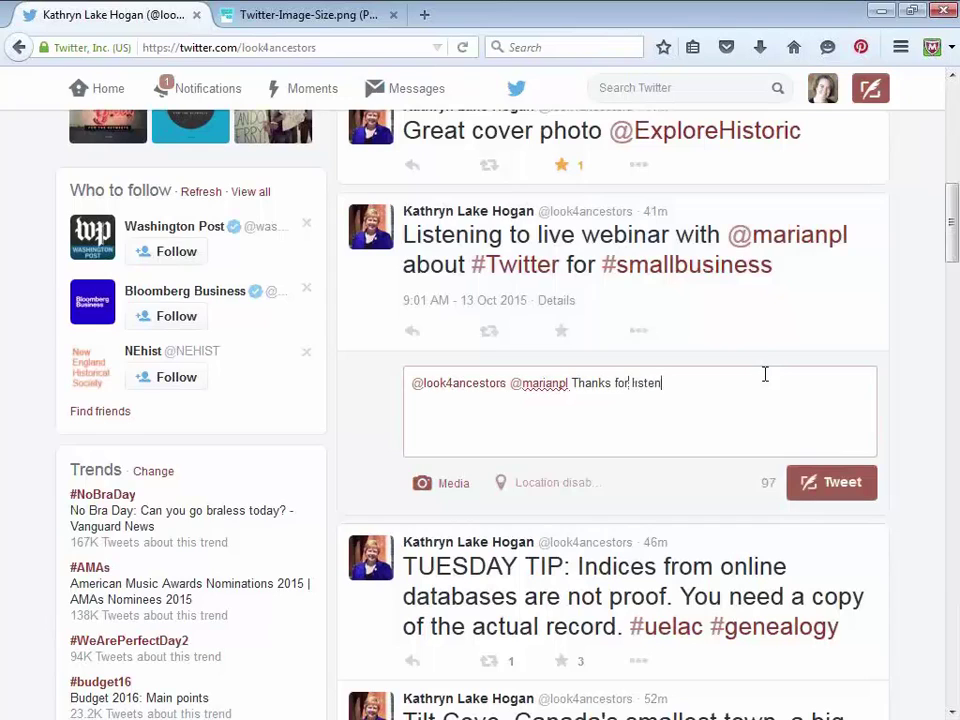
pyautogui.write('ing Kathryn!')
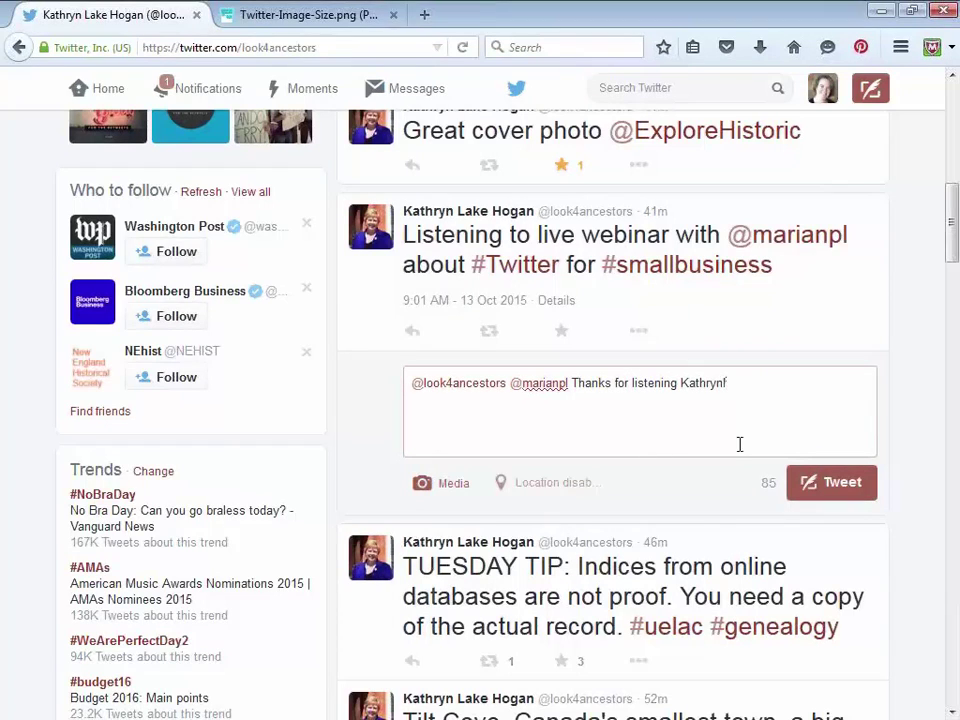
pyautogui.click(841, 484)
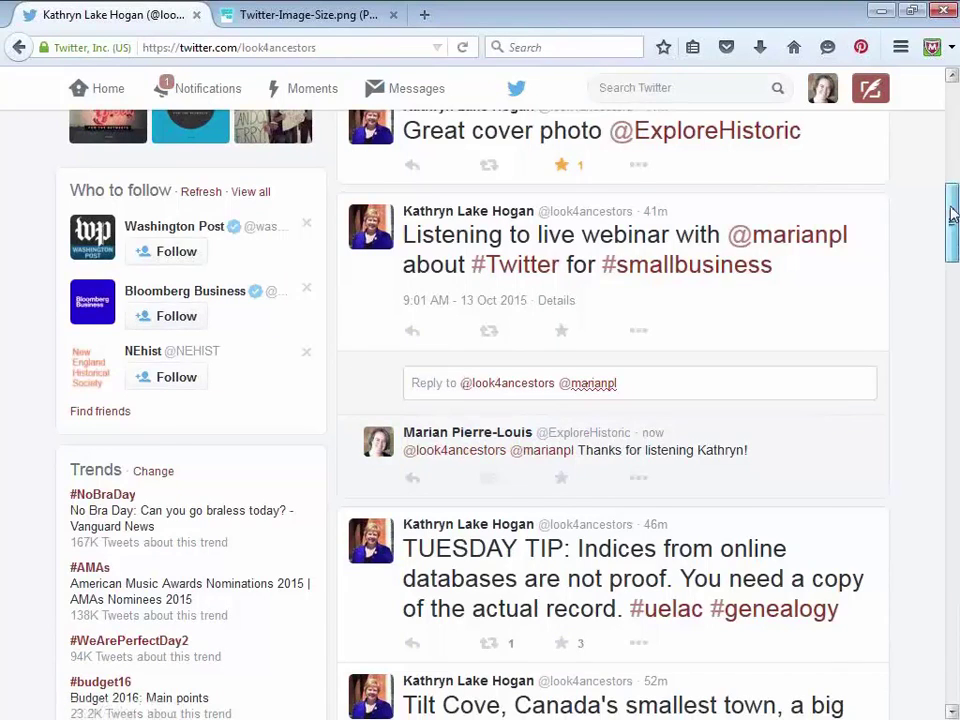
pyautogui.moveTo(953, 213); pyautogui.dragTo(947, 124)
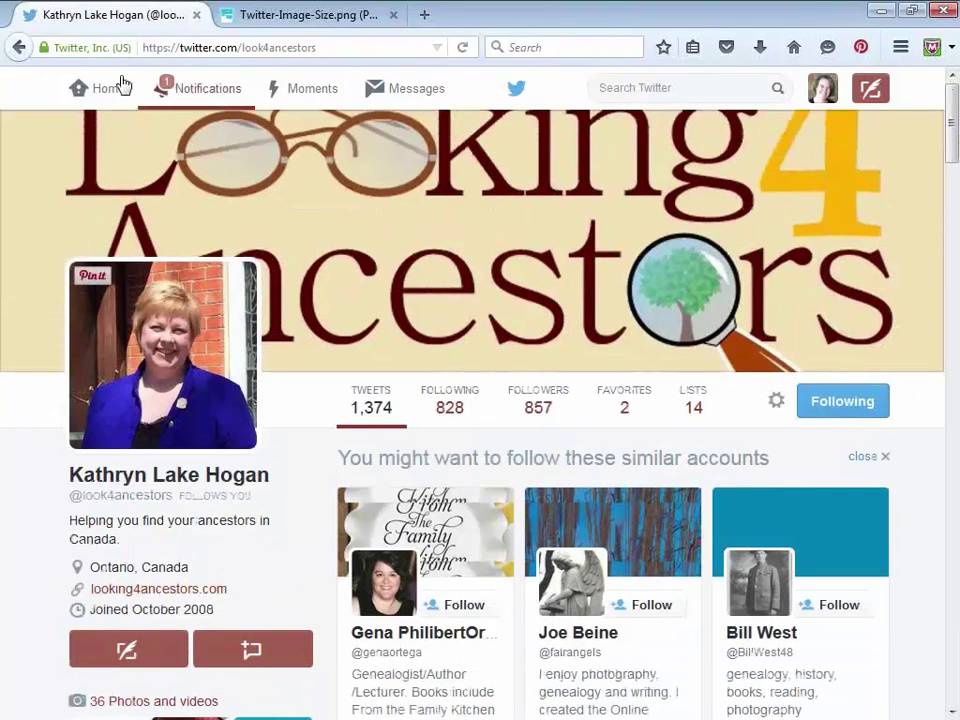
# Open the Explore Historic Houses profile from the home timeline's tweet count.
pyautogui.click(108, 89)
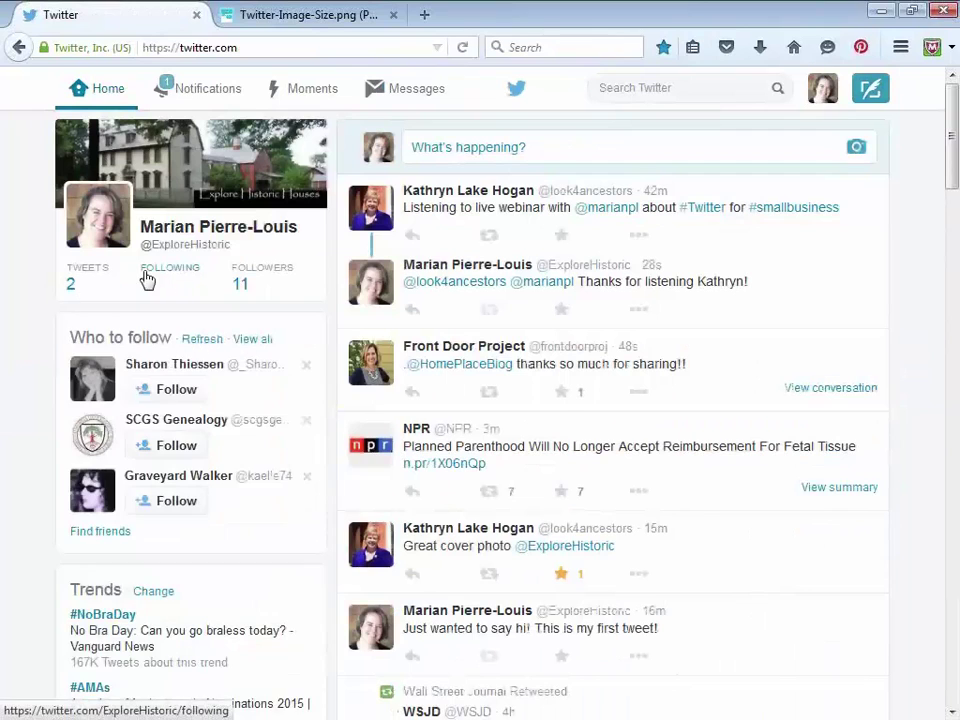
pyautogui.click(107, 293)
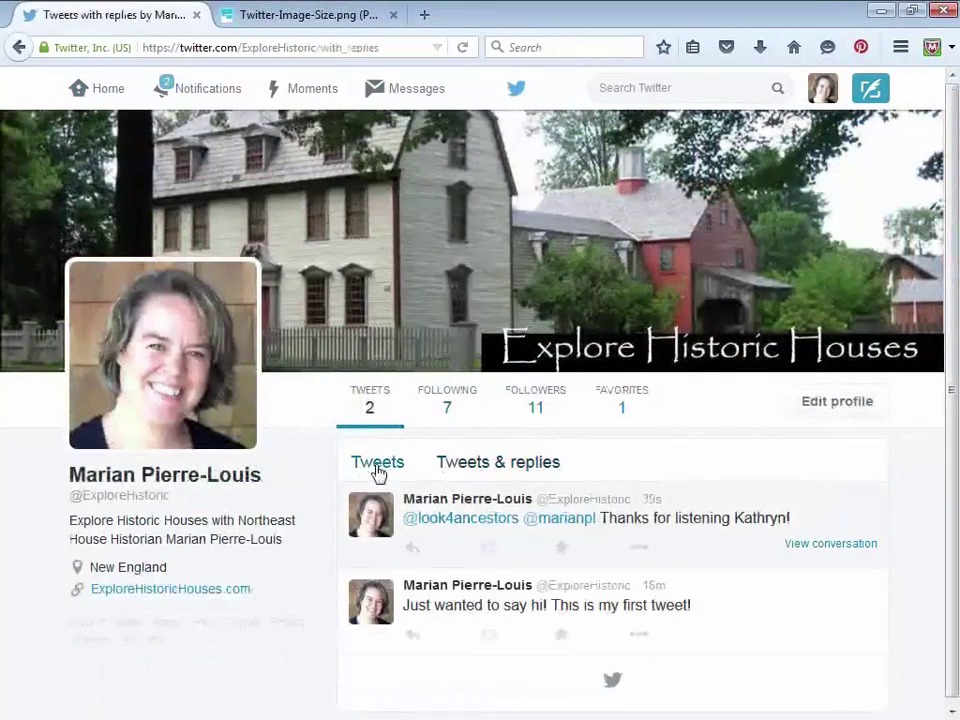
pyautogui.scroll(-3, 321, 338)
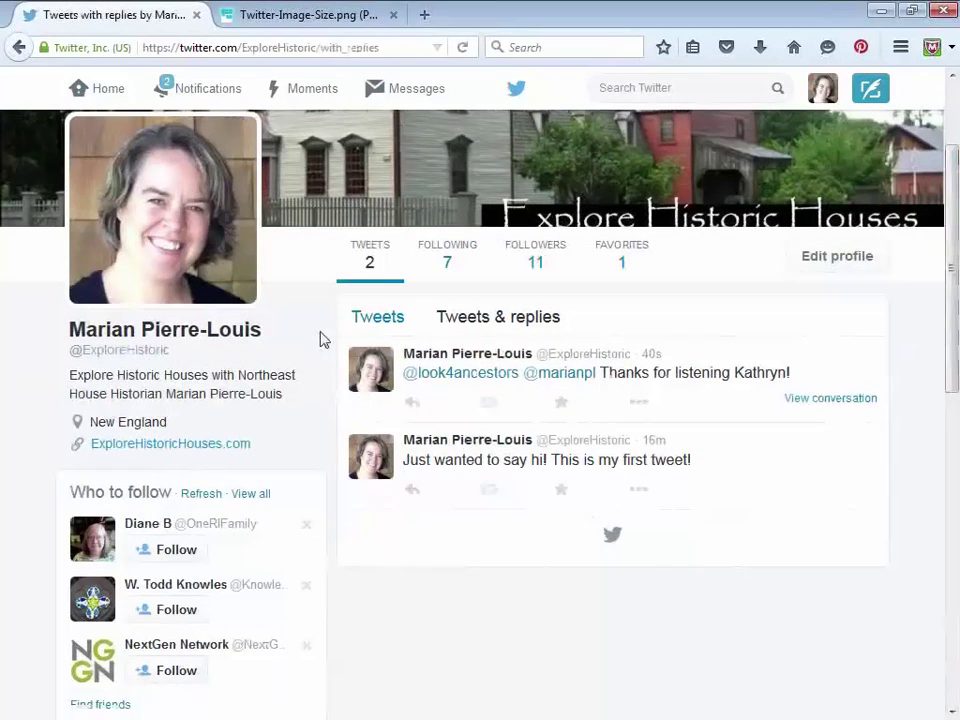
# Compare the Tweets and Tweets & replies lists and view the thank-you reply's conversation.
pyautogui.click(380, 320)
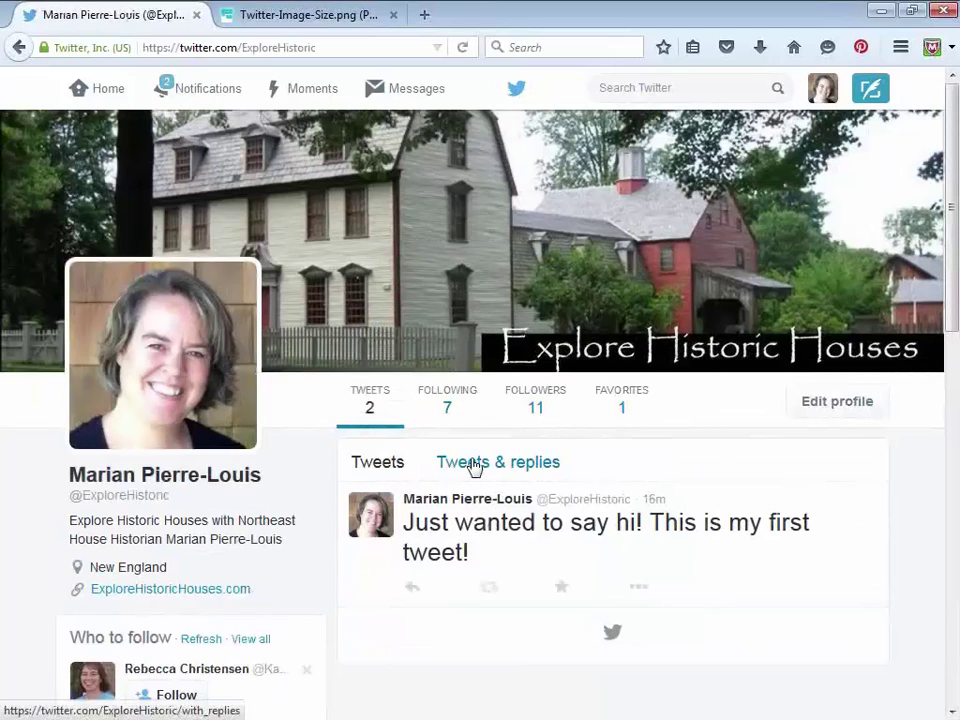
pyautogui.click(474, 467)
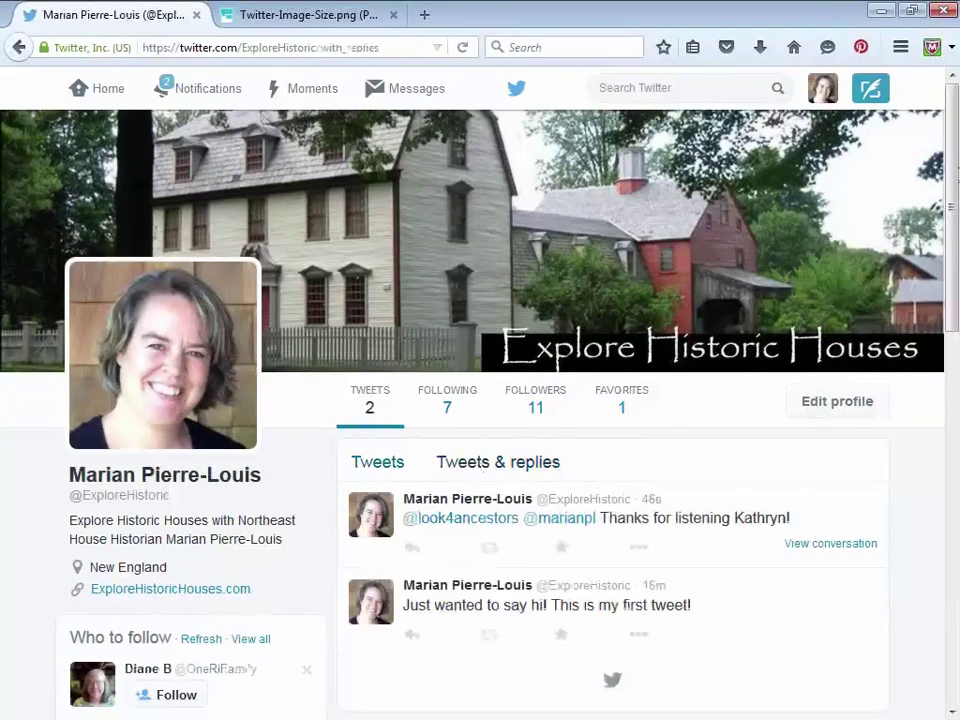
pyautogui.scroll(-2, 521, 468)
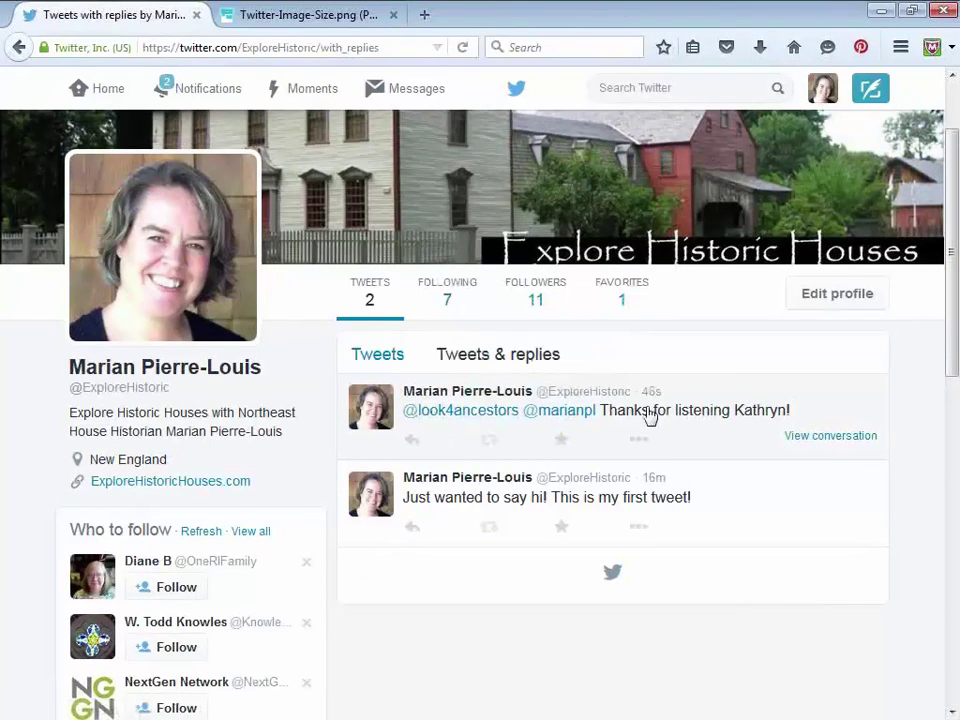
pyautogui.click(842, 444)
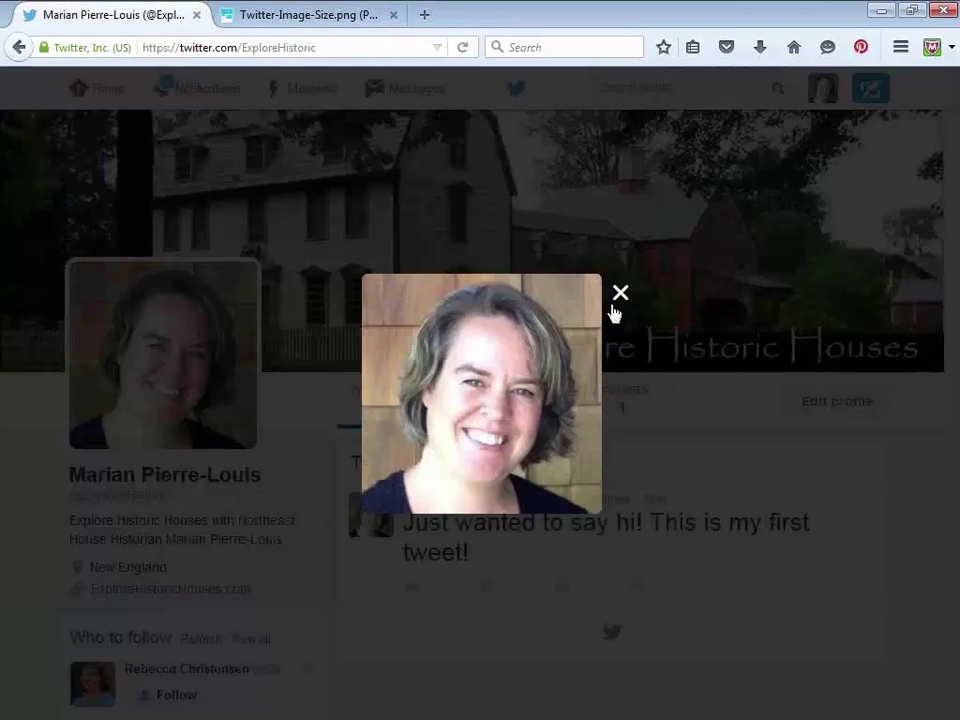
pyautogui.click(614, 308)
pyautogui.scroll(-1, 955, 150)
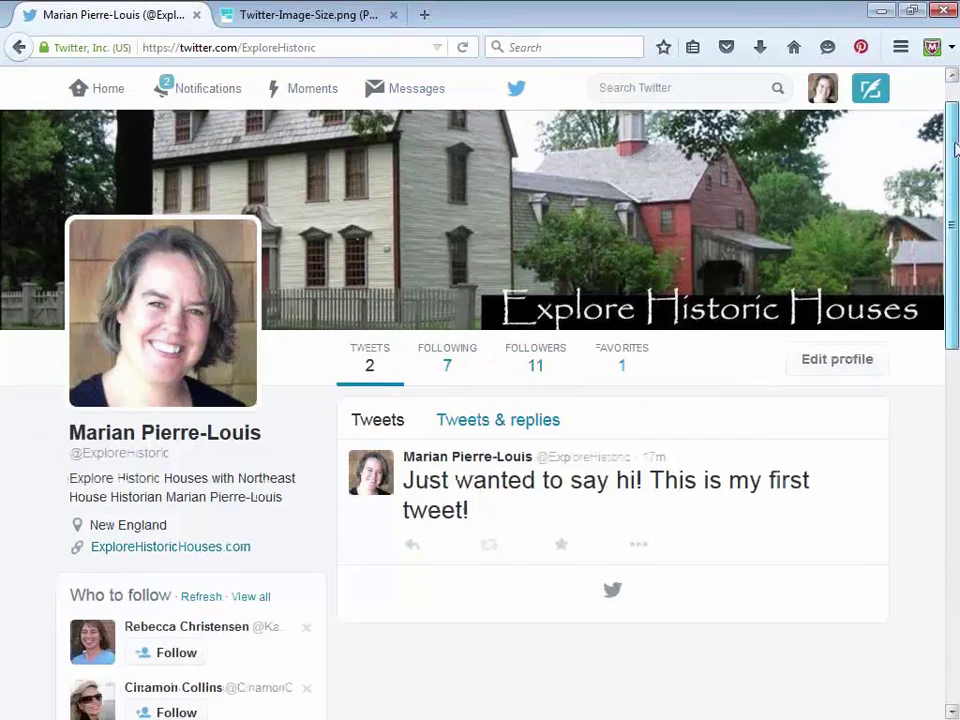
pyautogui.scroll(-2, 955, 150)
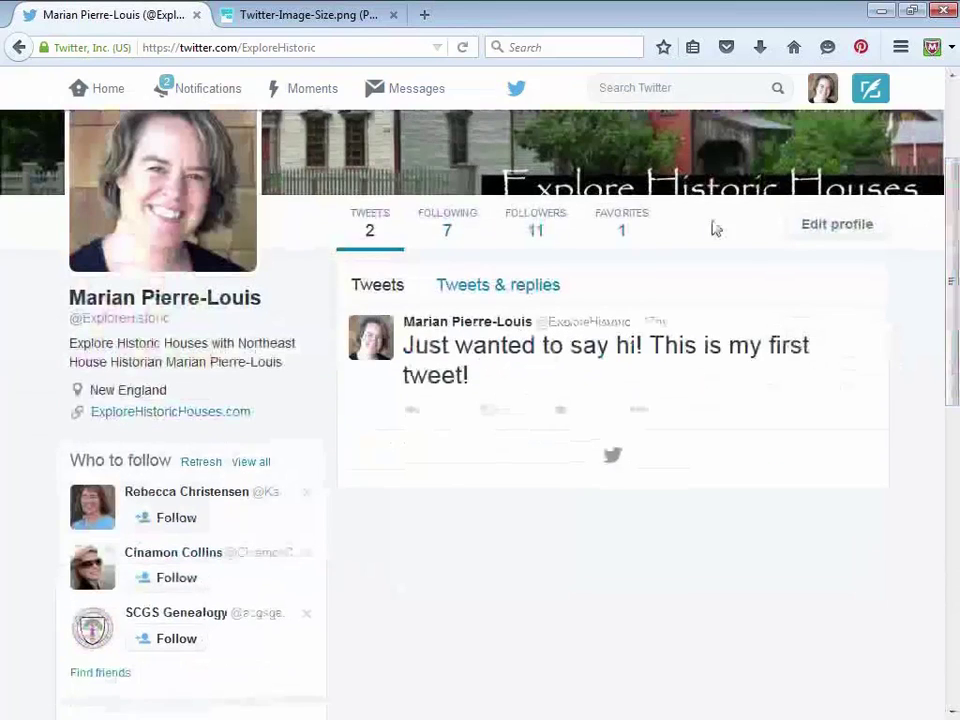
# View the account's single favorite, then open its author's Looking 4 Ancestors profile.
pyautogui.click(625, 235)
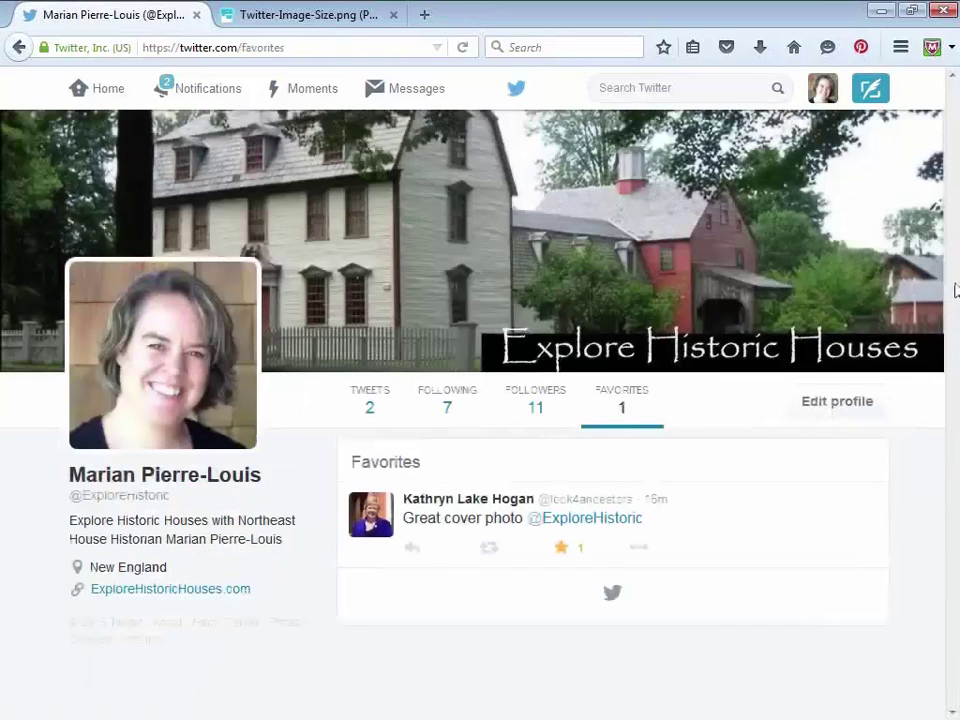
pyautogui.moveTo(958, 180); pyautogui.dragTo(958, 282)
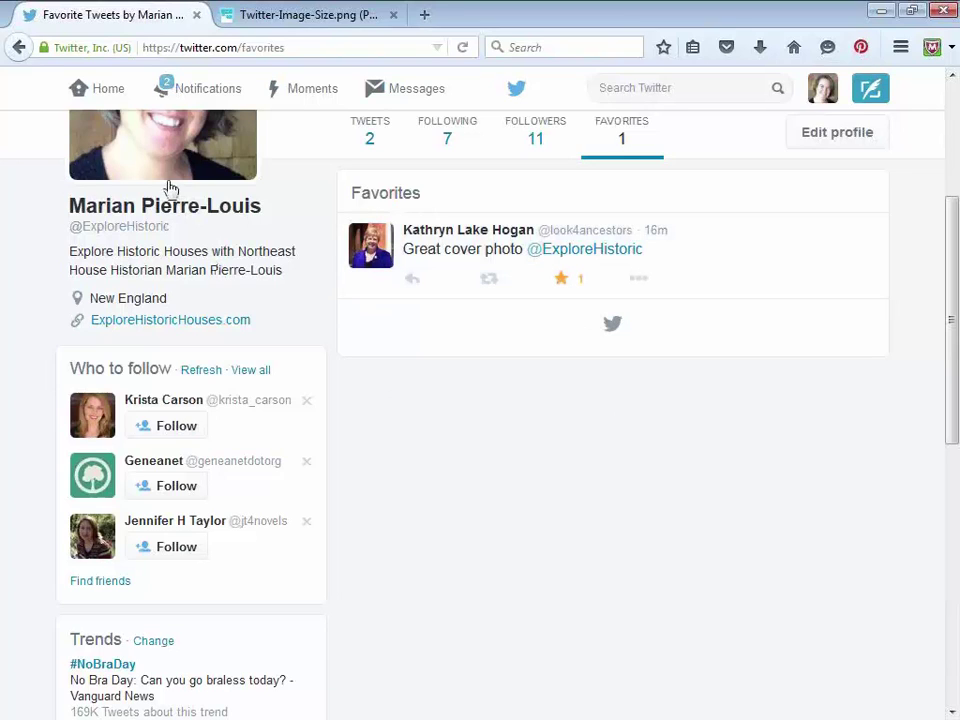
pyautogui.click(489, 229)
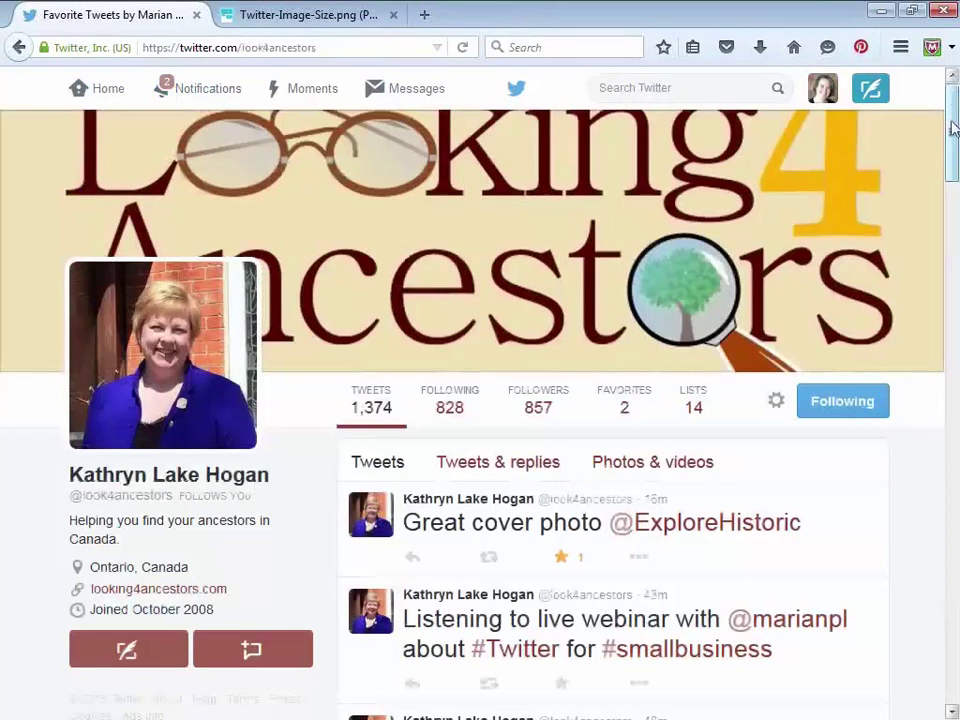
pyautogui.moveTo(954, 124)
pyautogui.mouseDown()
pyautogui.moveTo(952, 148)
pyautogui.moveTo(954, 133)
pyautogui.mouseUp()
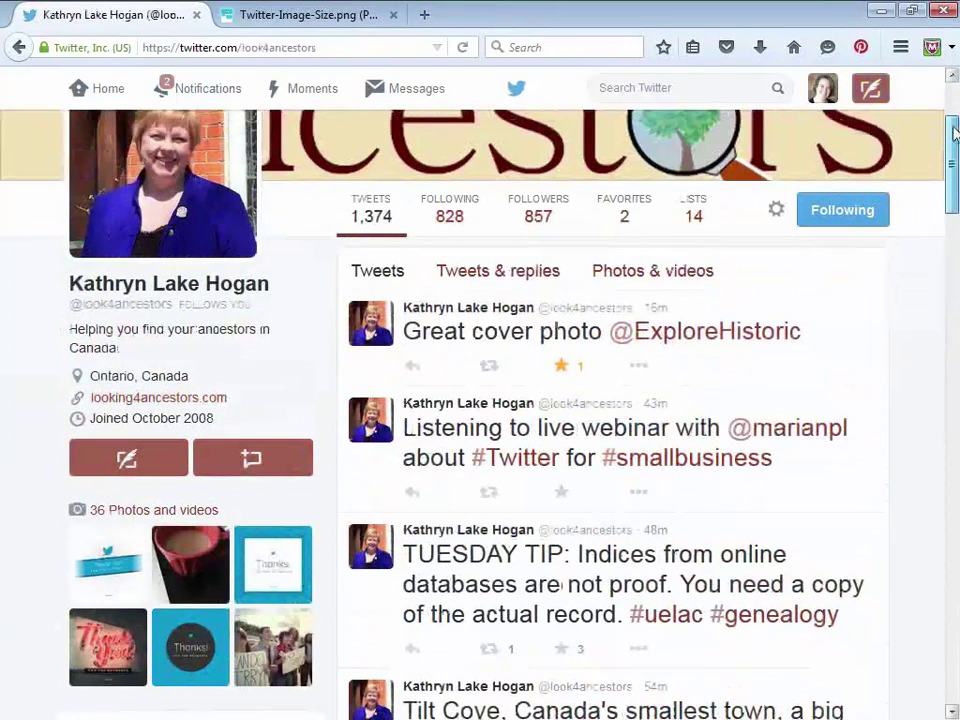
pyautogui.scroll(1, 508, 358)
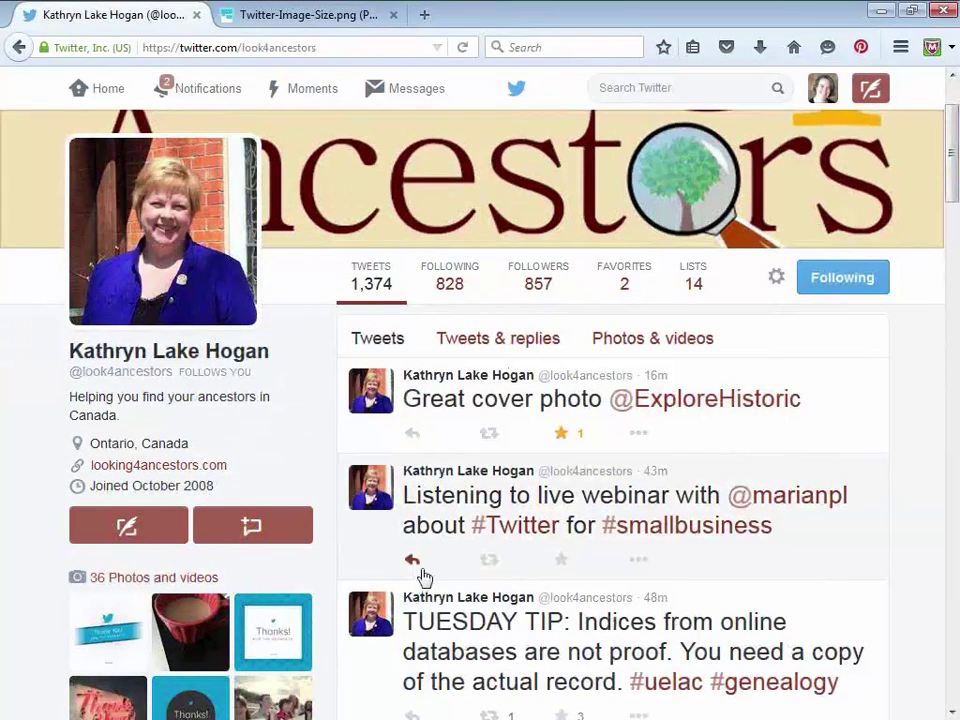
# Quote-tweet the live webinar post, thanking the genealogist by name for participating.
pyautogui.click(488, 561)
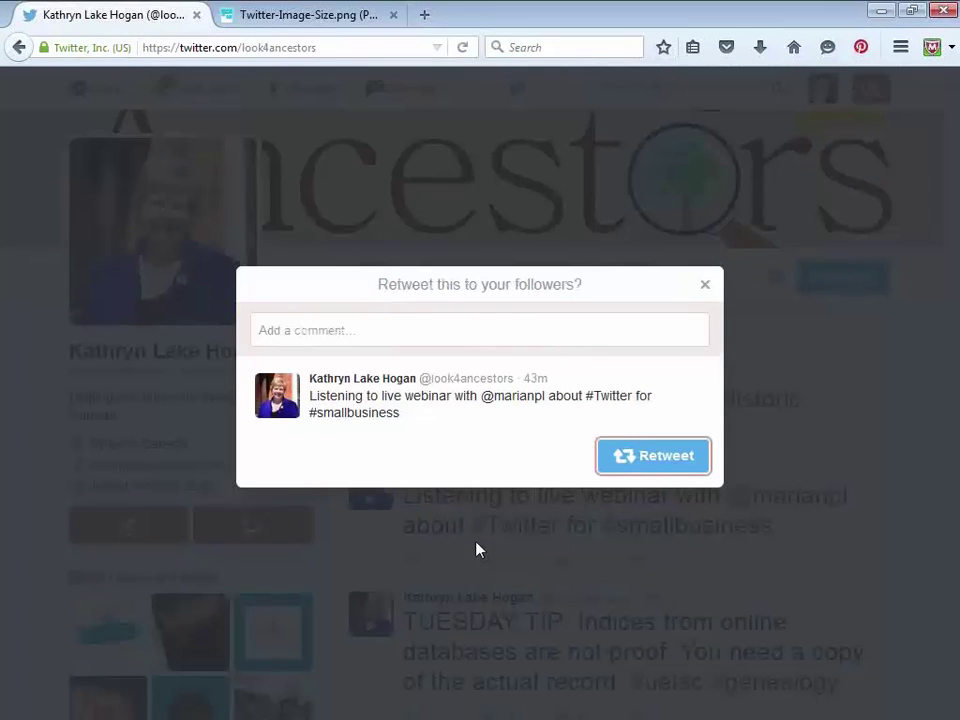
pyautogui.click(362, 334)
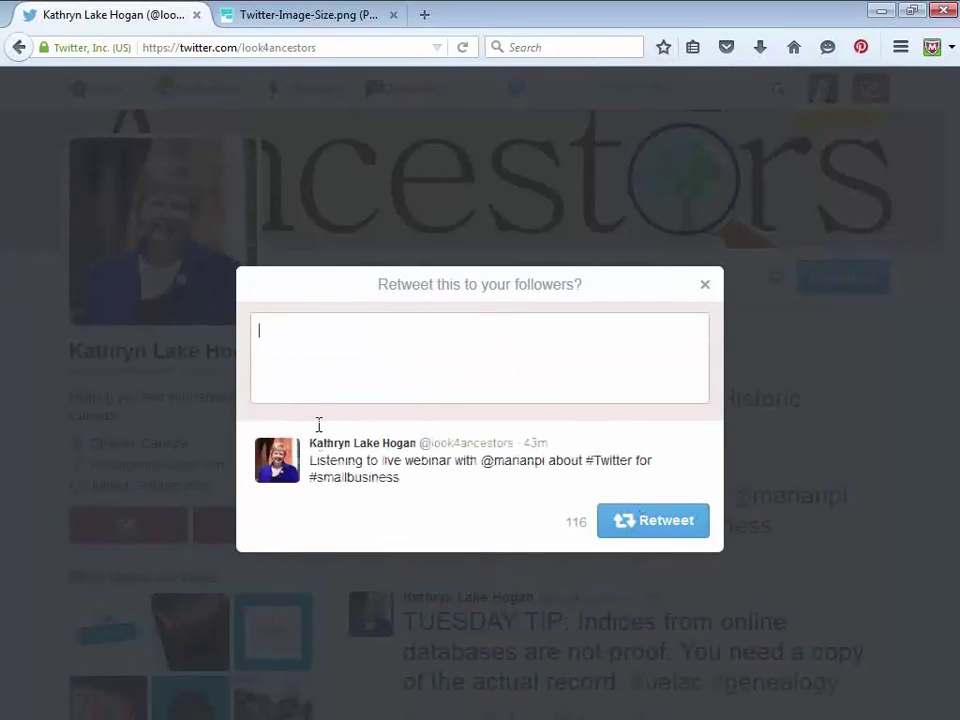
pyautogui.write('Thanks')
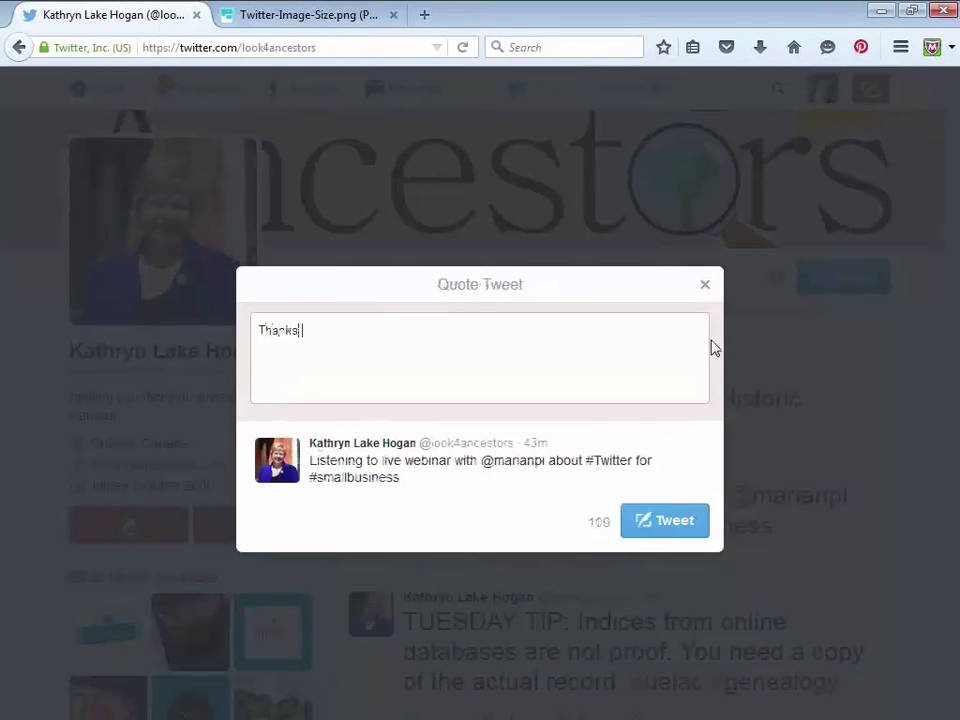
pyautogui.write(' Kathryn! Glad to')
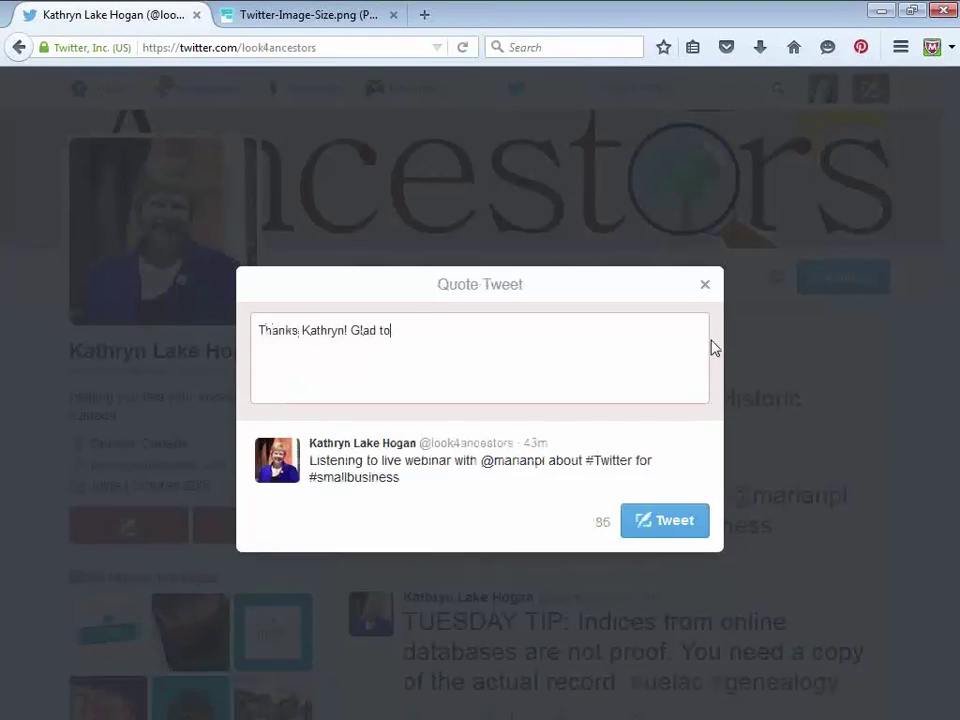
pyautogui.write(' have you particp')
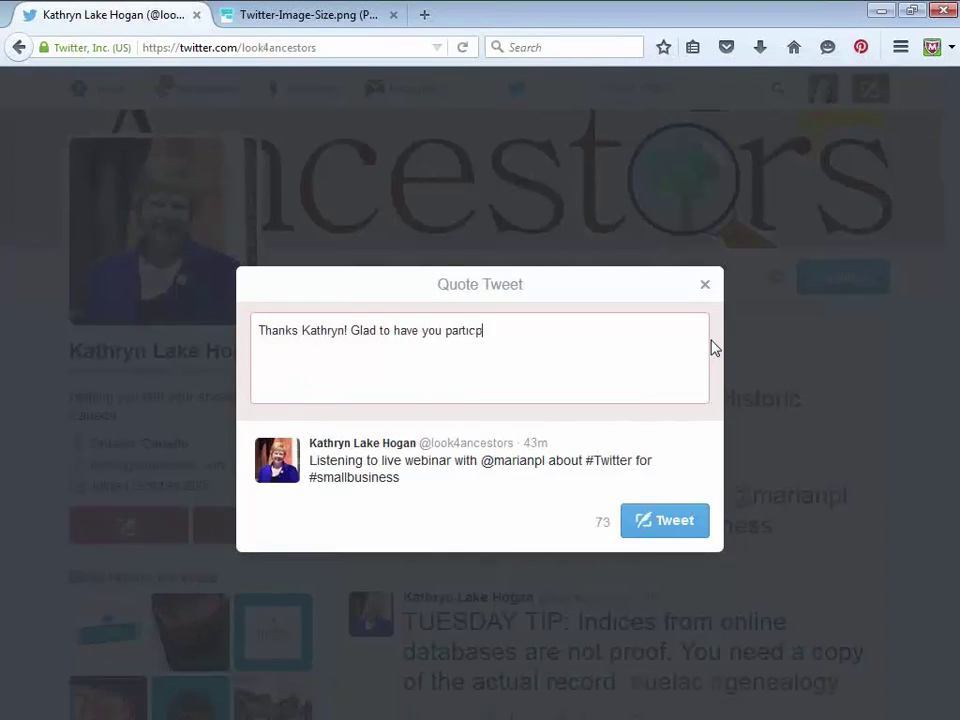
pyautogui.write('anipate!')
pyautogui.click(676, 526)
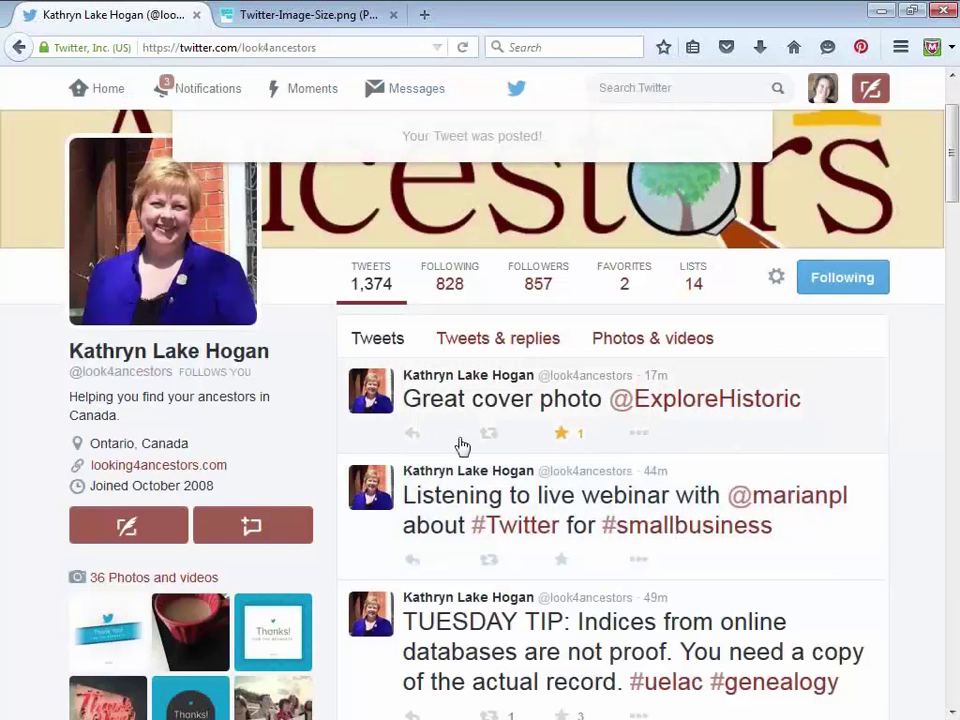
pyautogui.click(110, 100)
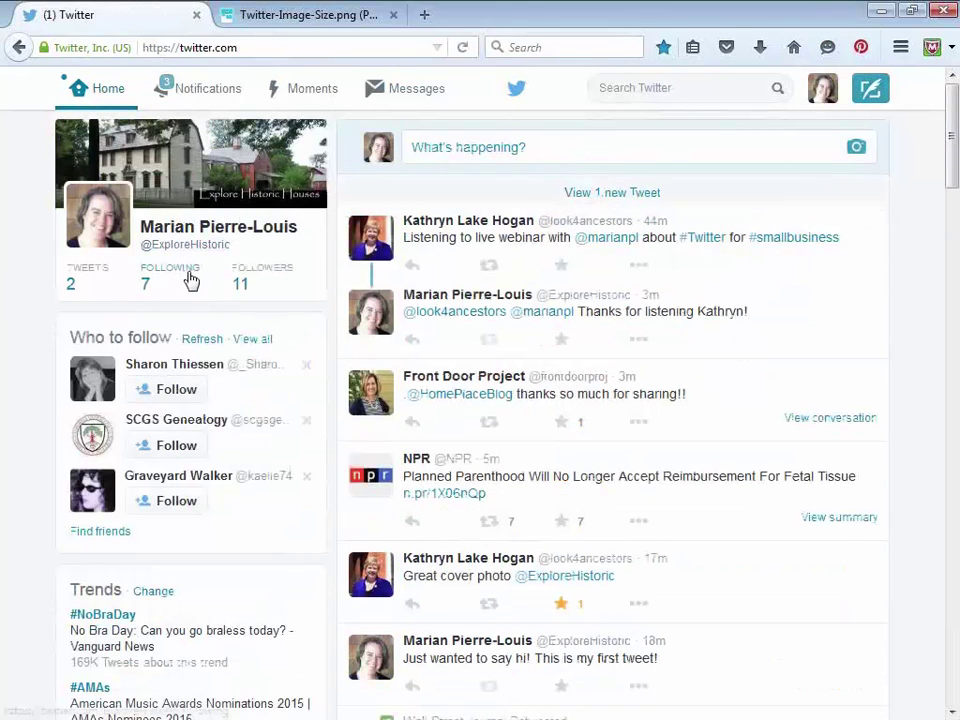
# Open the Explore Historic Houses tweet list and load the new thank-you quote tweet.
pyautogui.click(70, 279)
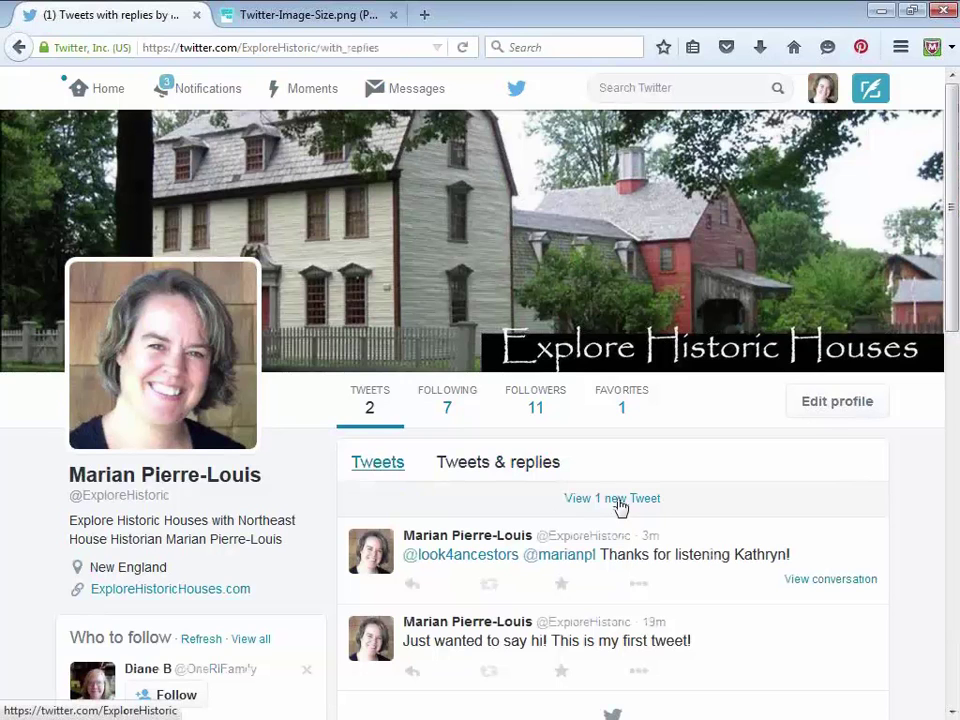
pyautogui.click(617, 502)
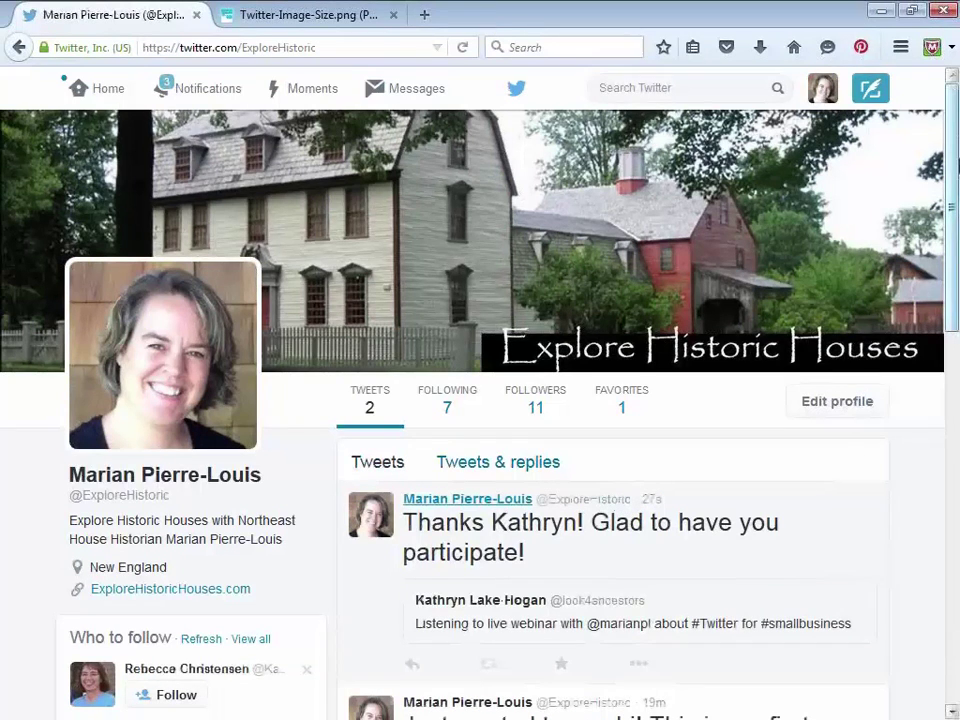
pyautogui.scroll(-3, 568, 251)
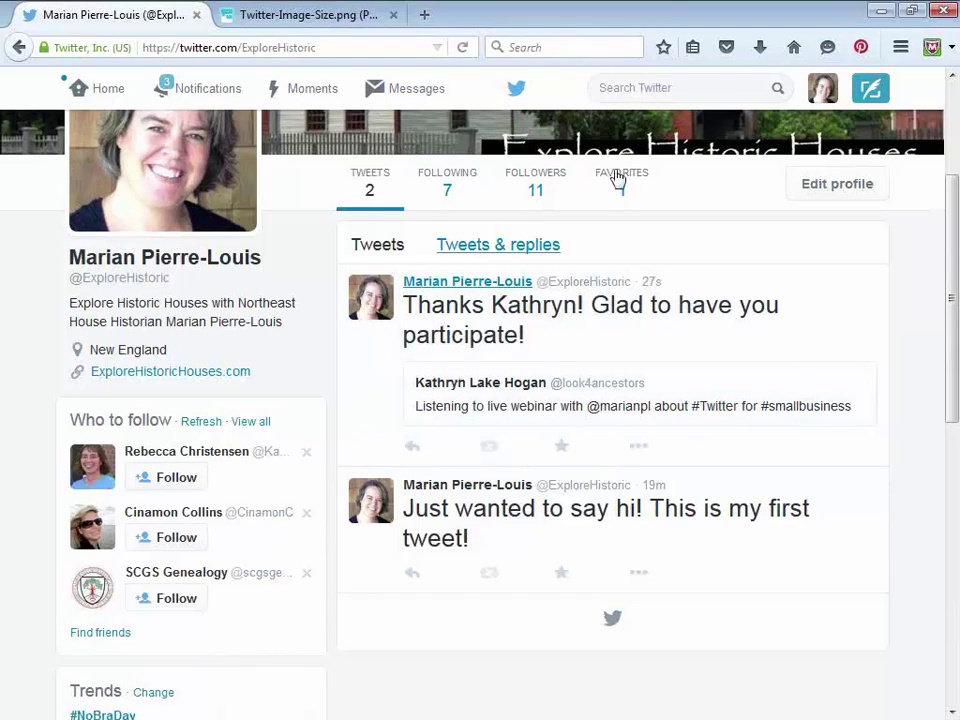
pyautogui.click(953, 115)
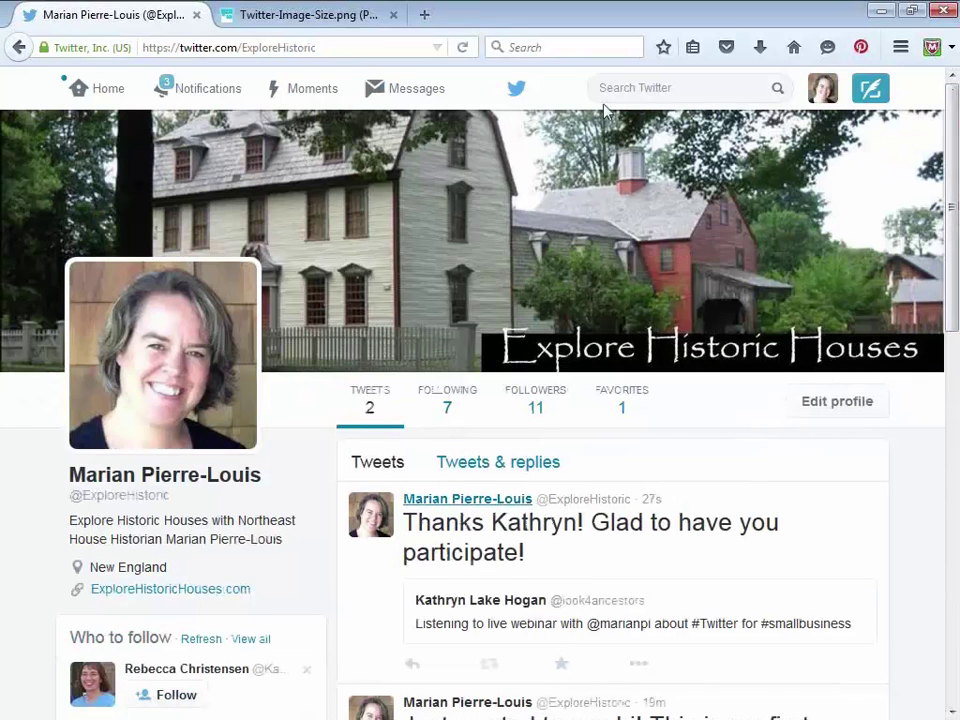
# Search 'fron' and open the Front Door Project profile.
pyautogui.click(654, 80)
pyautogui.write('fron')
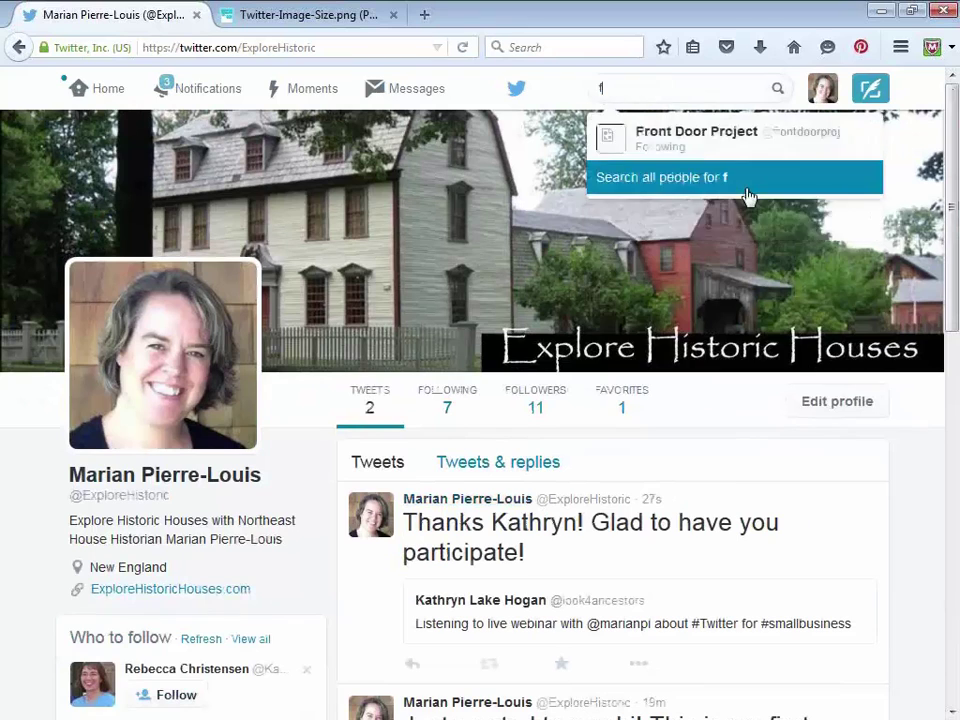
pyautogui.click(711, 308)
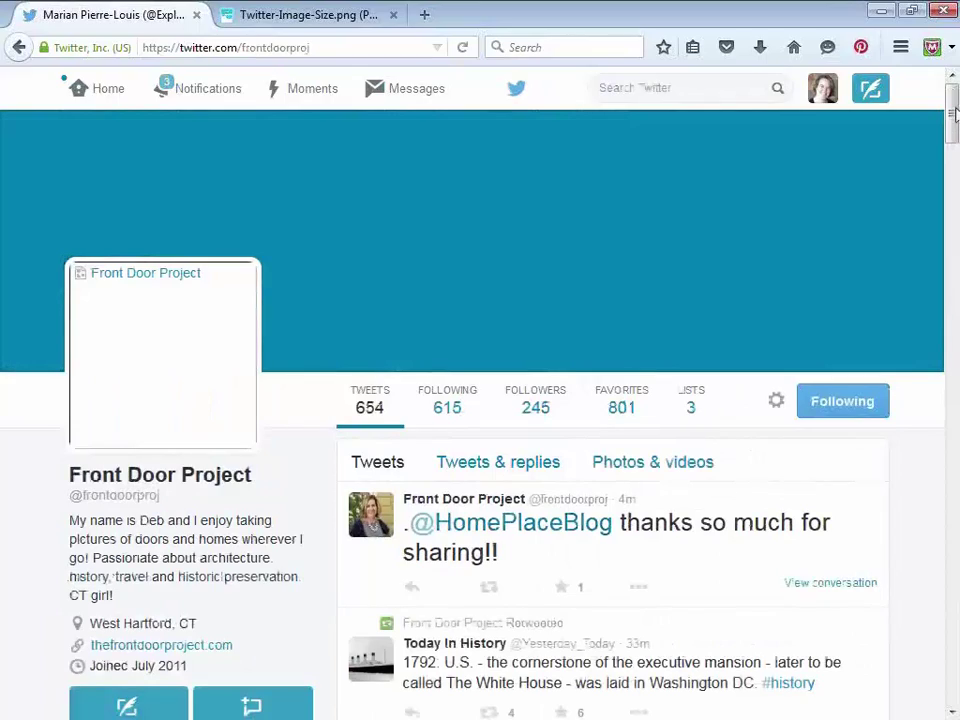
pyautogui.moveTo(955, 113); pyautogui.dragTo(955, 193)
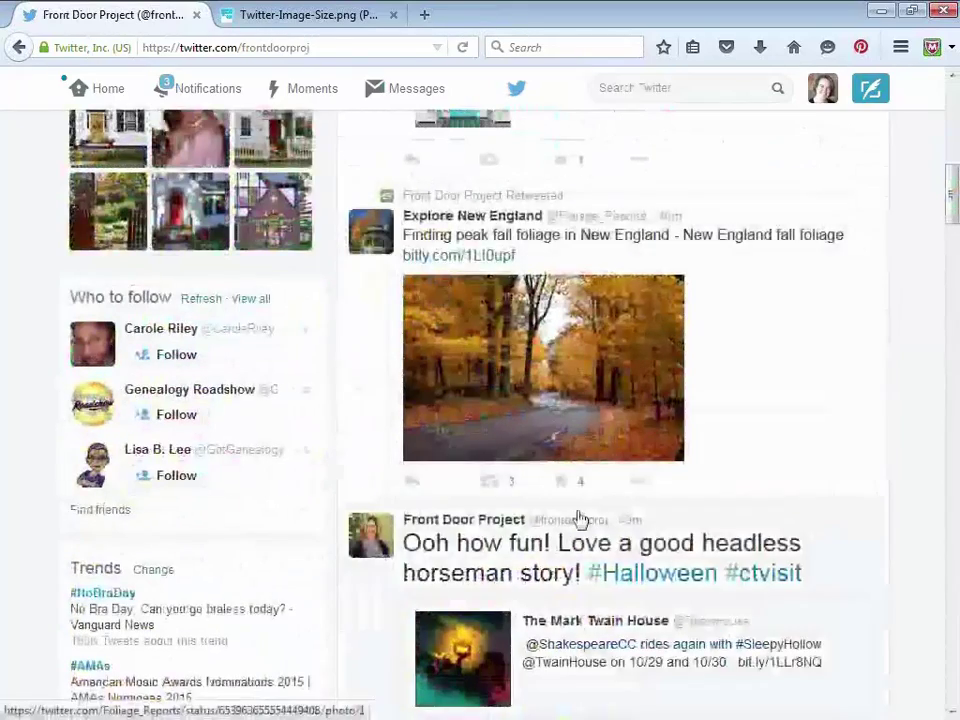
# Retweet the Explore New England fall foliage post and go back to the home timeline.
pyautogui.click(489, 484)
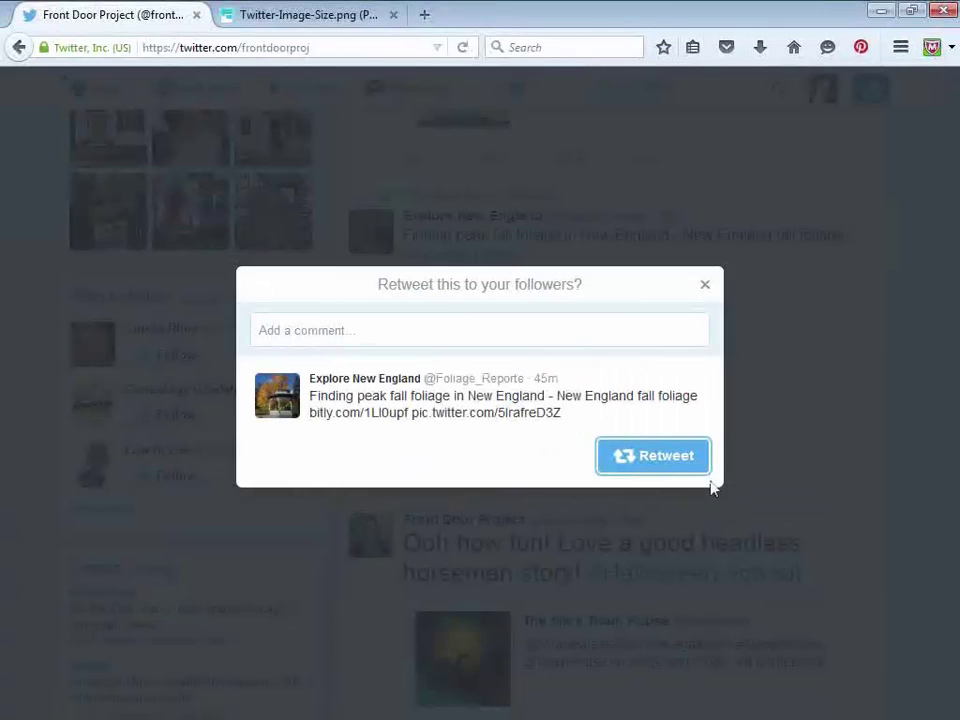
pyautogui.click(661, 460)
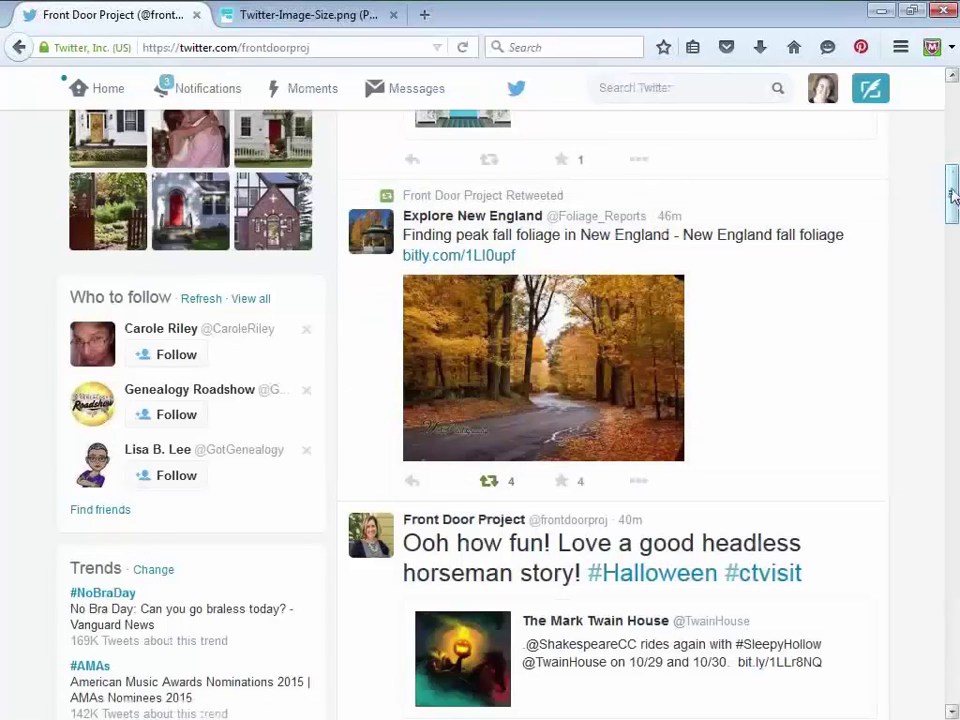
pyautogui.click(952, 140)
pyautogui.click(952, 140)
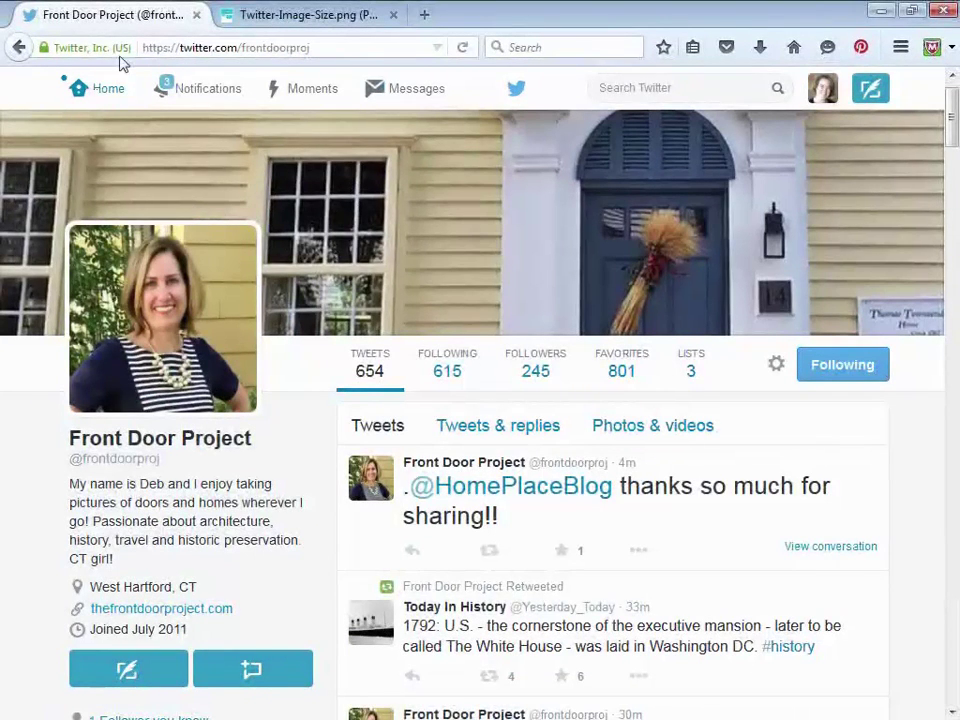
pyautogui.click(116, 96)
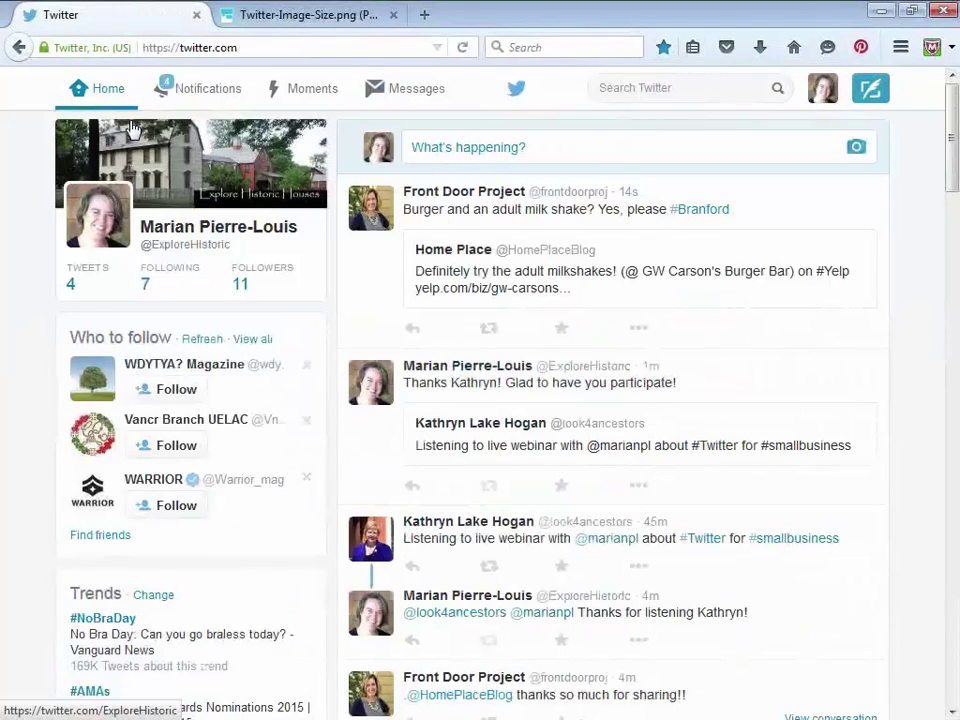
pyautogui.click(71, 280)
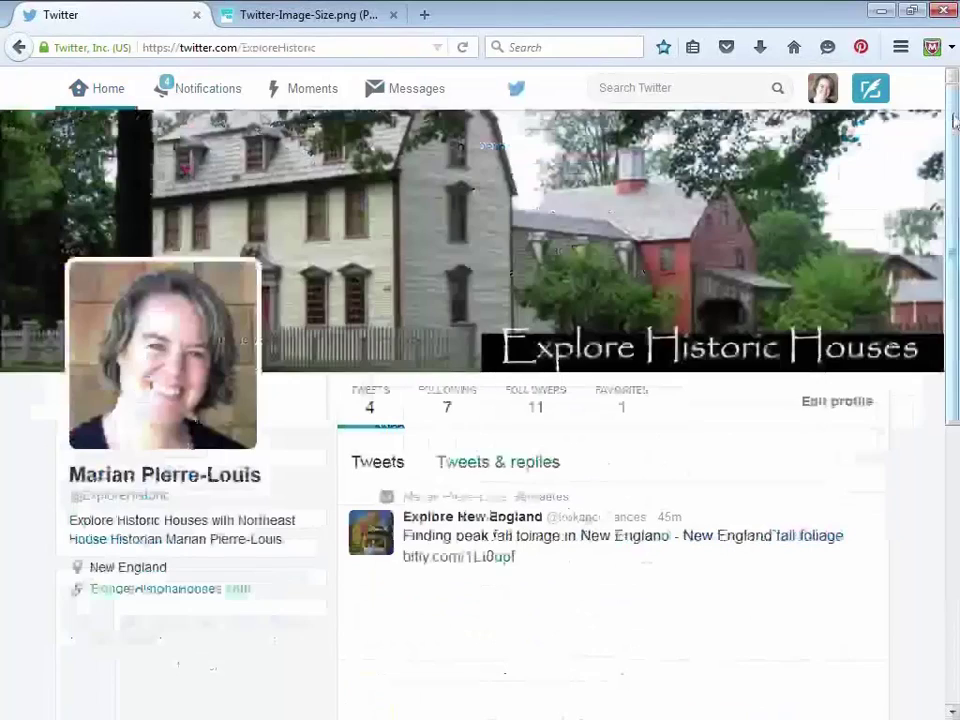
pyautogui.scroll(-4, 645, 143)
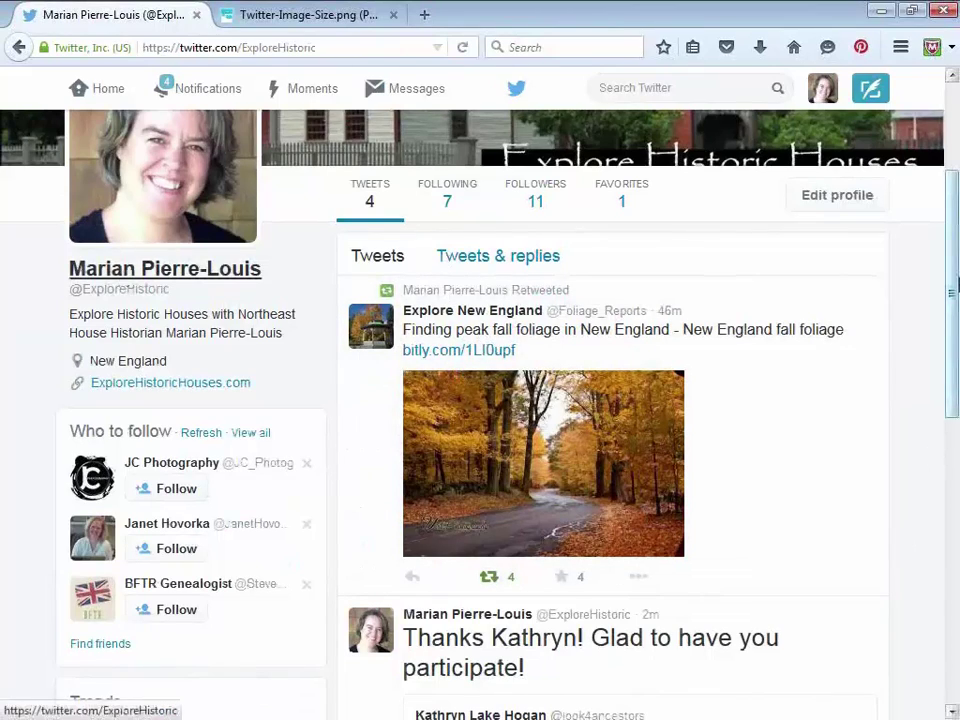
pyautogui.scroll(1, 955, 285)
pyautogui.scroll(-1, 955, 285)
pyautogui.moveTo(955, 285); pyautogui.dragTo(956, 334)
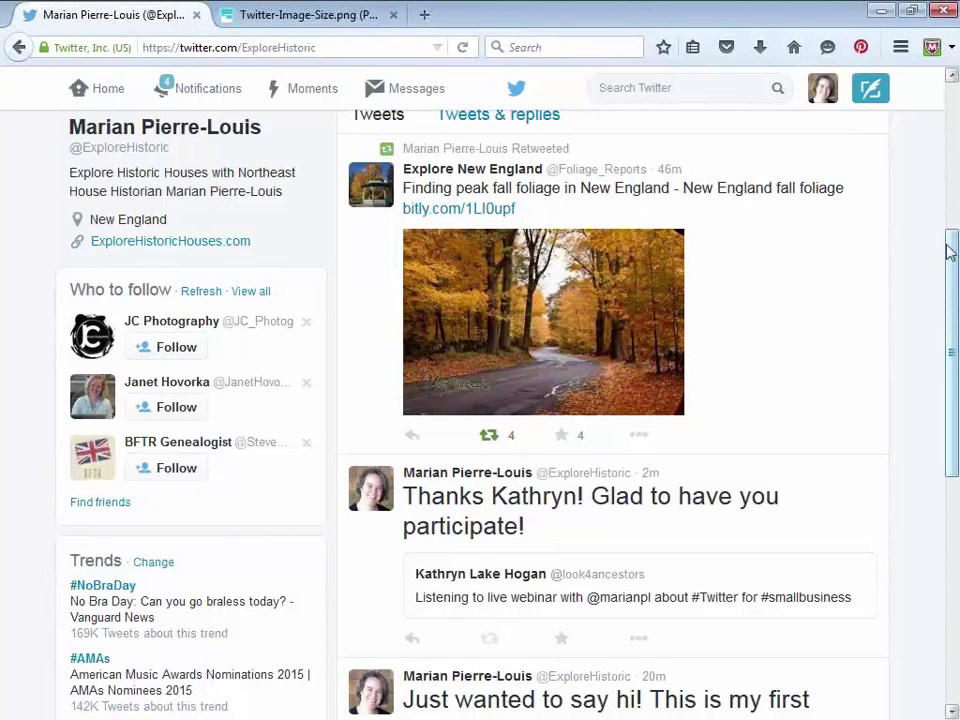
pyautogui.moveTo(955, 268); pyautogui.dragTo(956, 136)
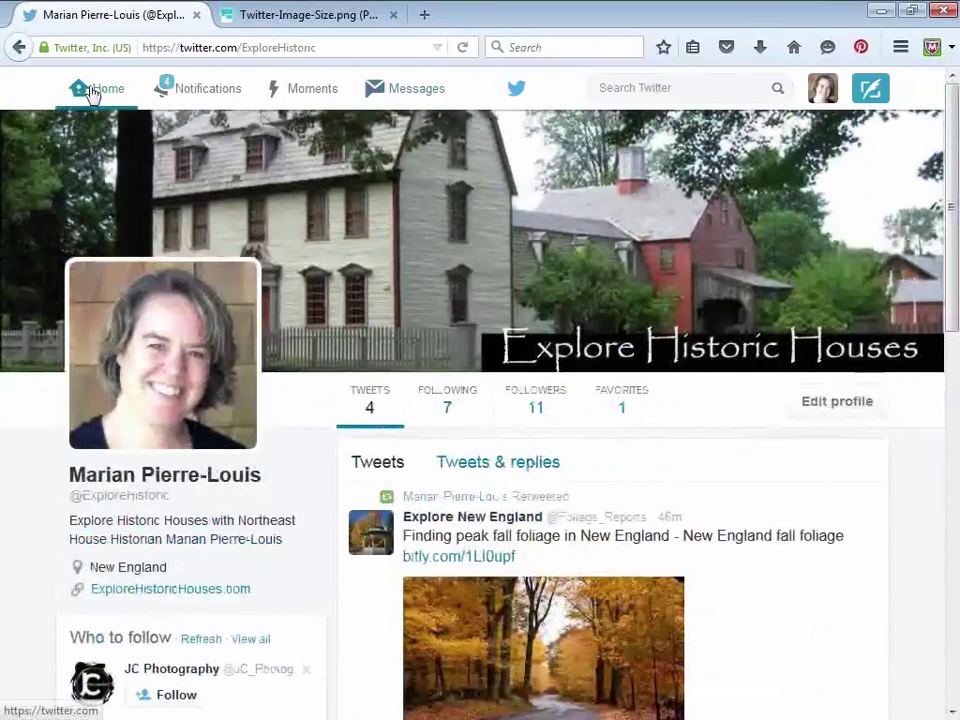
pyautogui.click(106, 90)
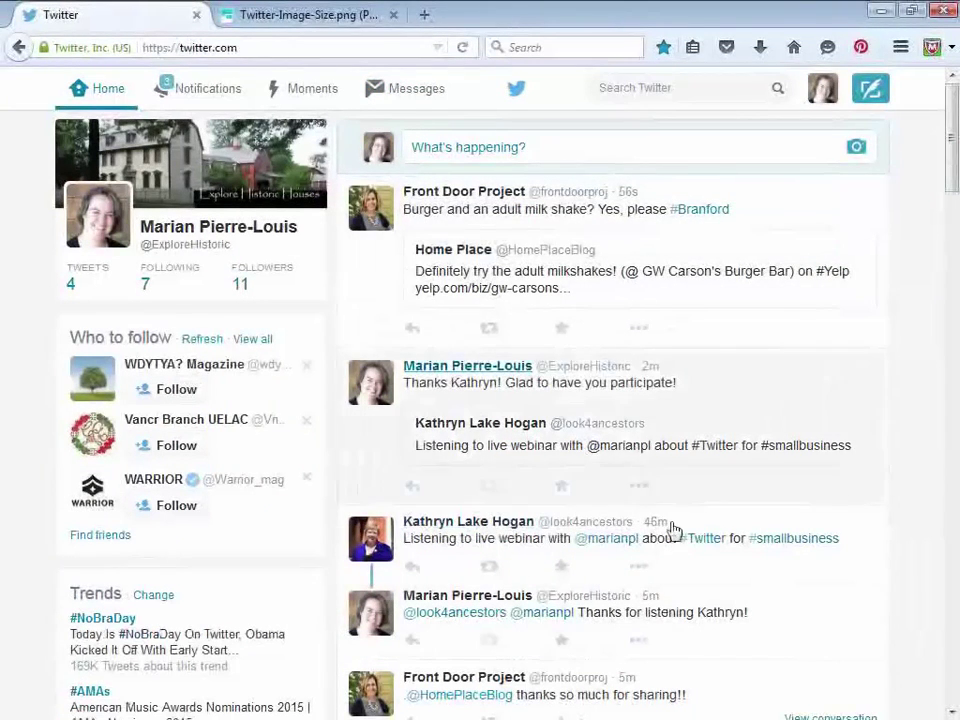
# Retweet the Thetford house post from notifications, then go to the Moments page.
pyautogui.click(206, 92)
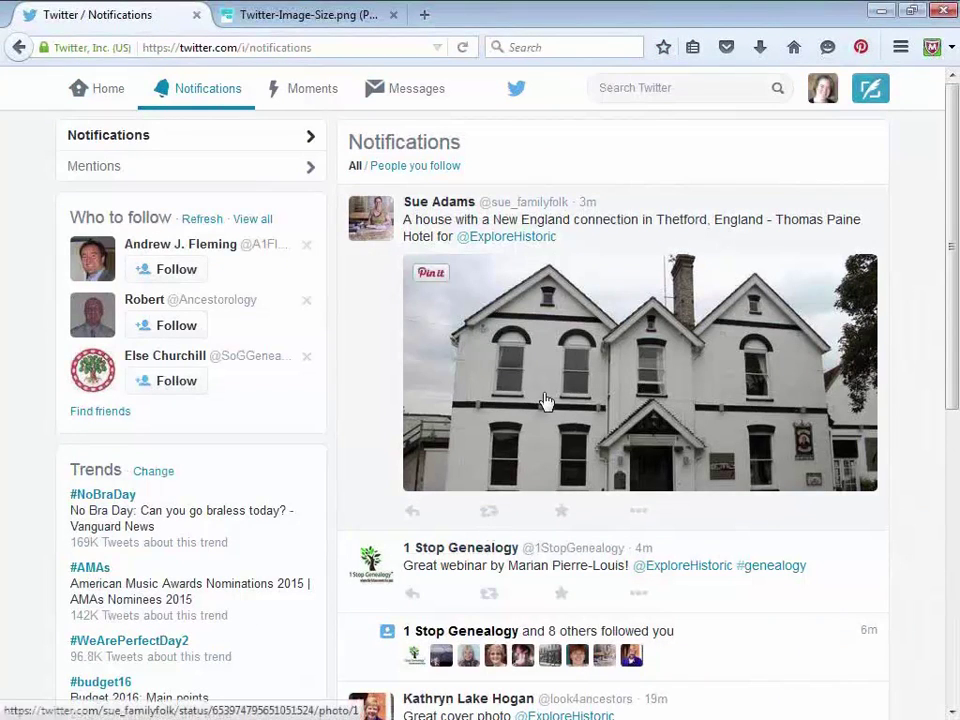
pyautogui.click(488, 512)
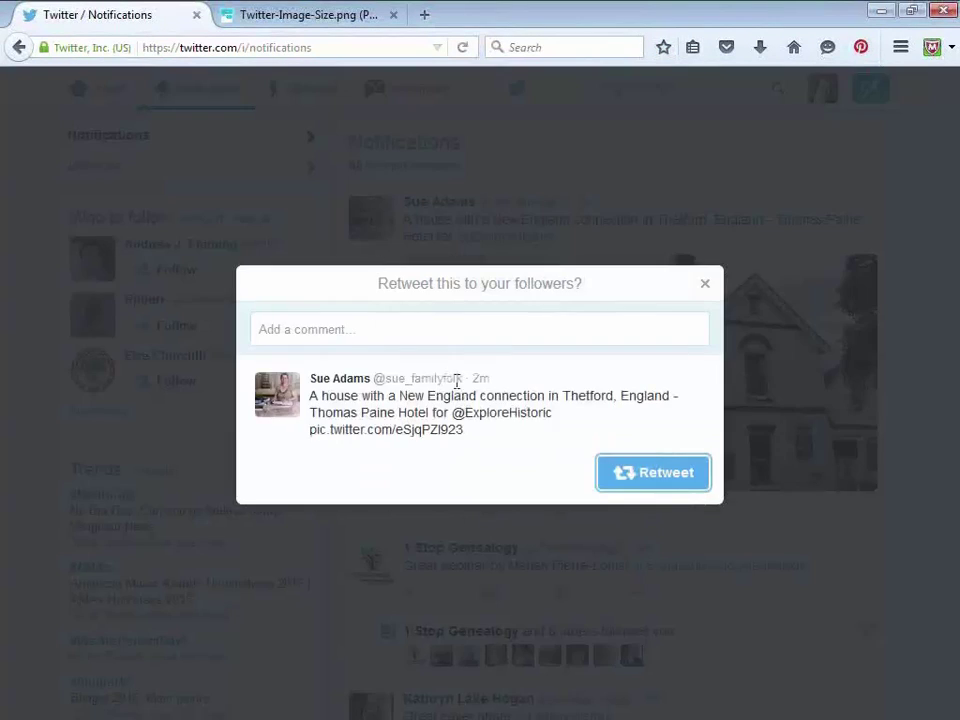
pyautogui.click(641, 471)
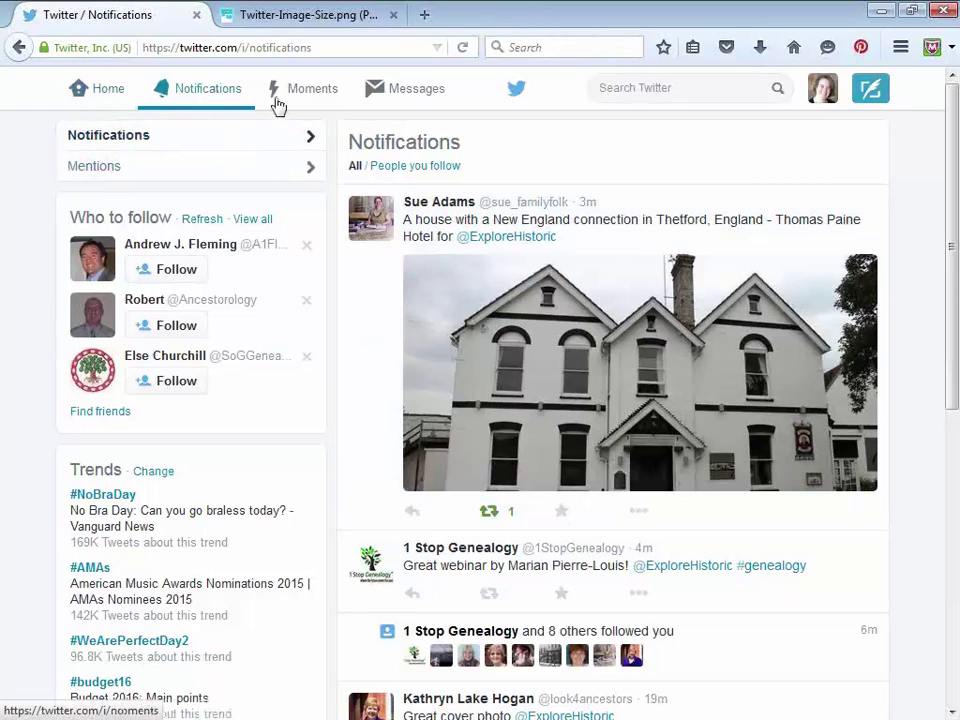
pyautogui.click(315, 93)
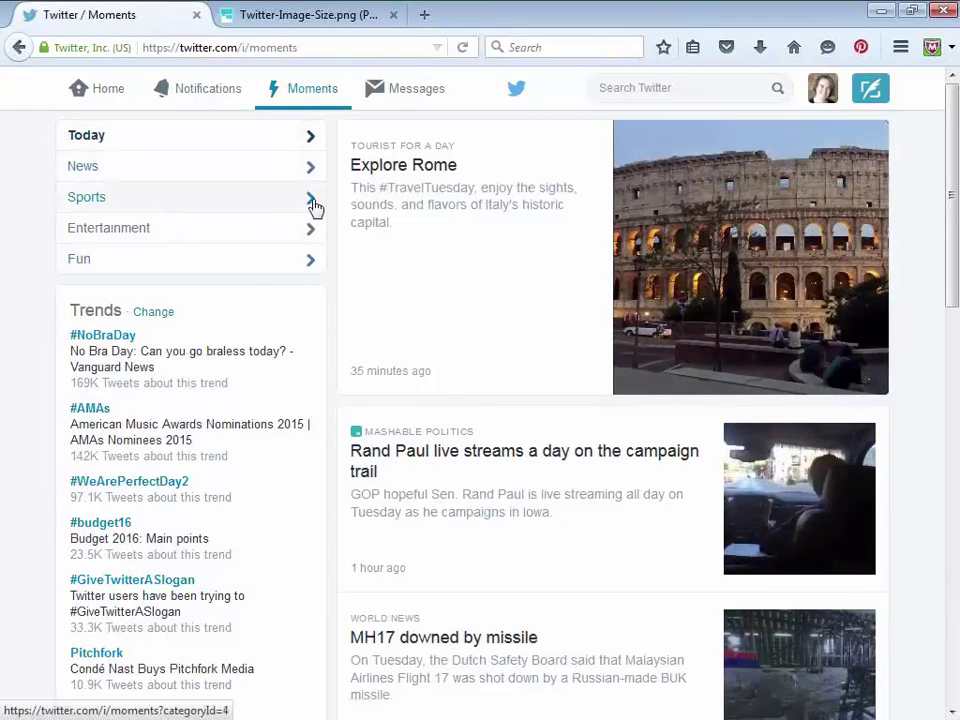
pyautogui.click(418, 94)
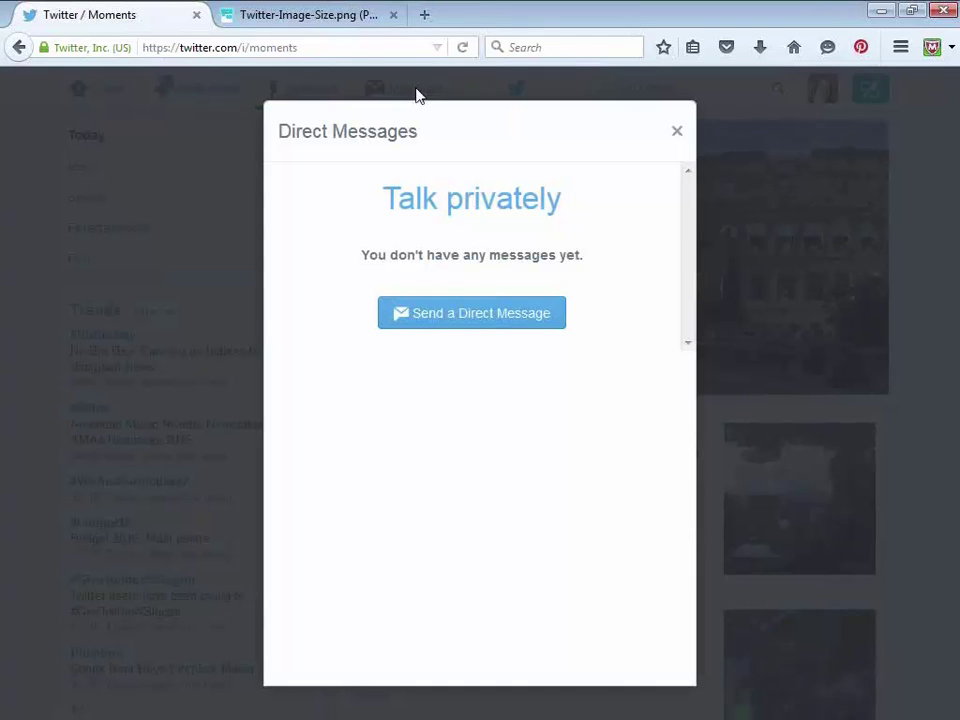
pyautogui.click(502, 324)
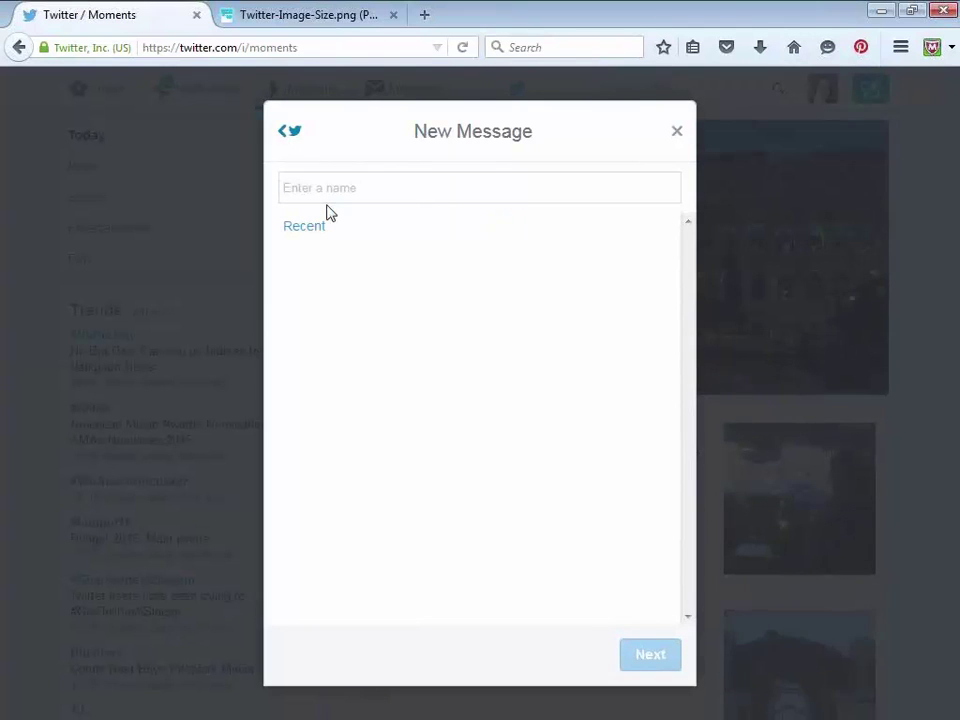
pyautogui.write('Kathryn')
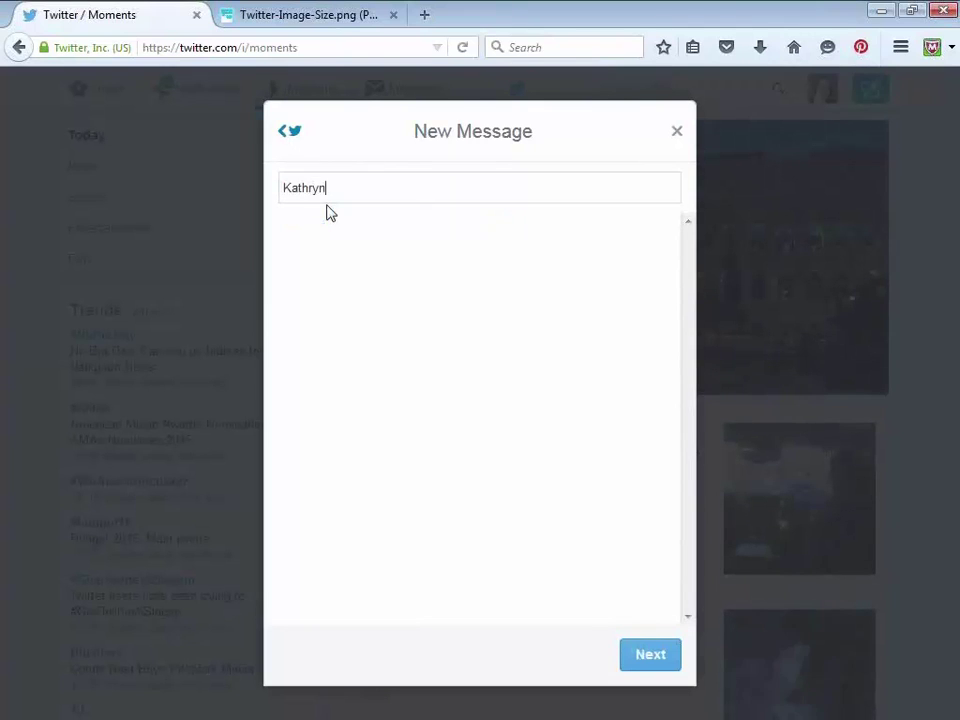
pyautogui.press('BackSpace')
pyautogui.press('BackSpace')
pyautogui.press('BackSpace')
pyautogui.press('BackSpace')
pyautogui.press('BackSpace')
pyautogui.press('BackSpace')
pyautogui.press('BackSpace')
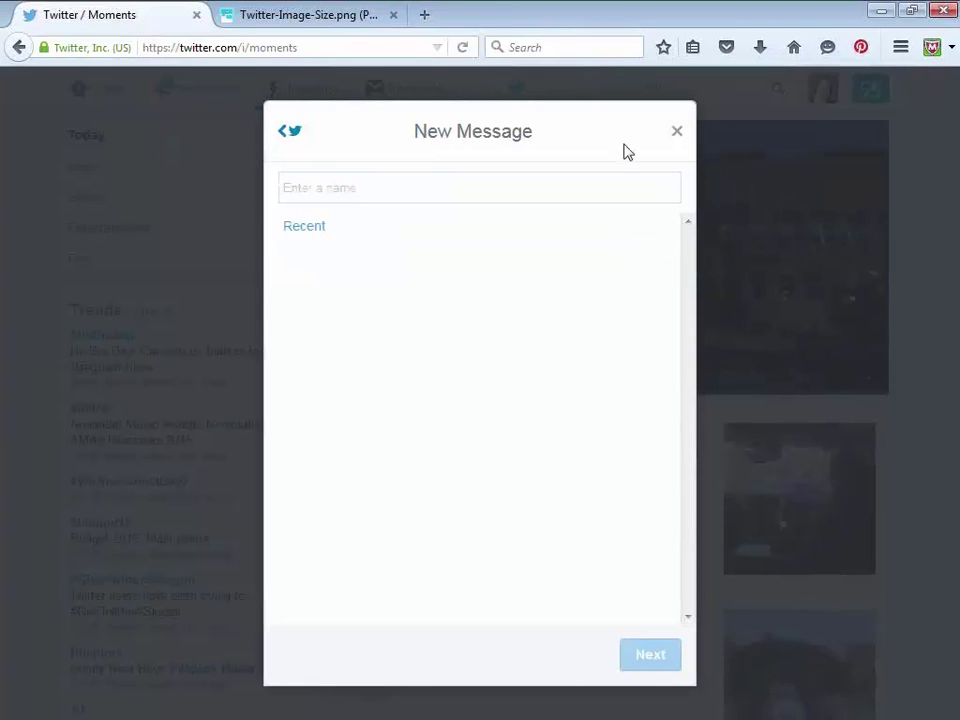
pyautogui.click(675, 137)
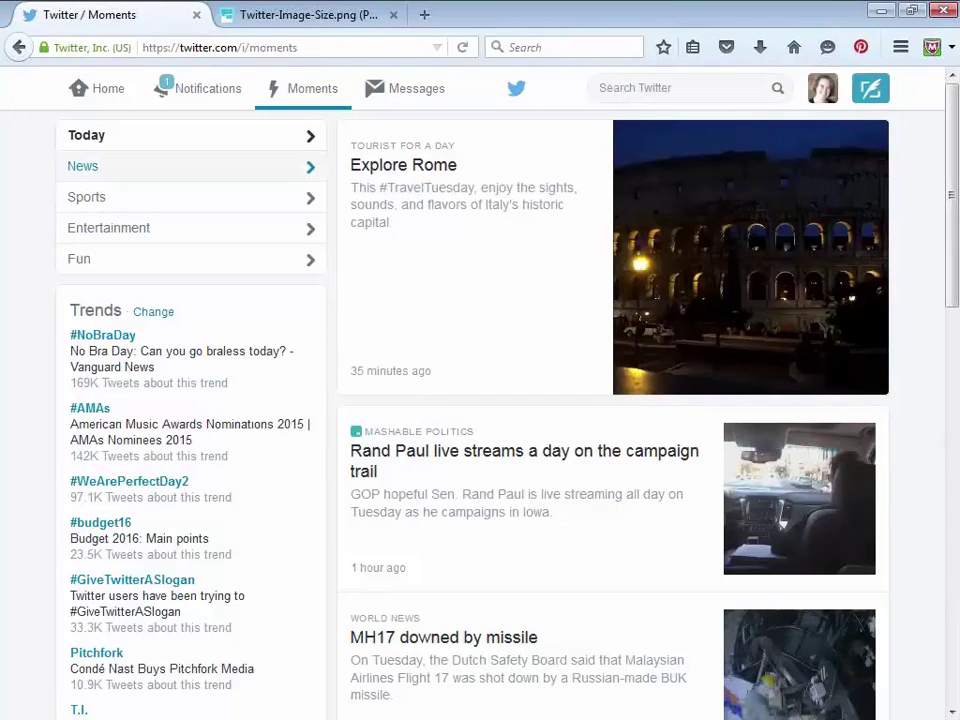
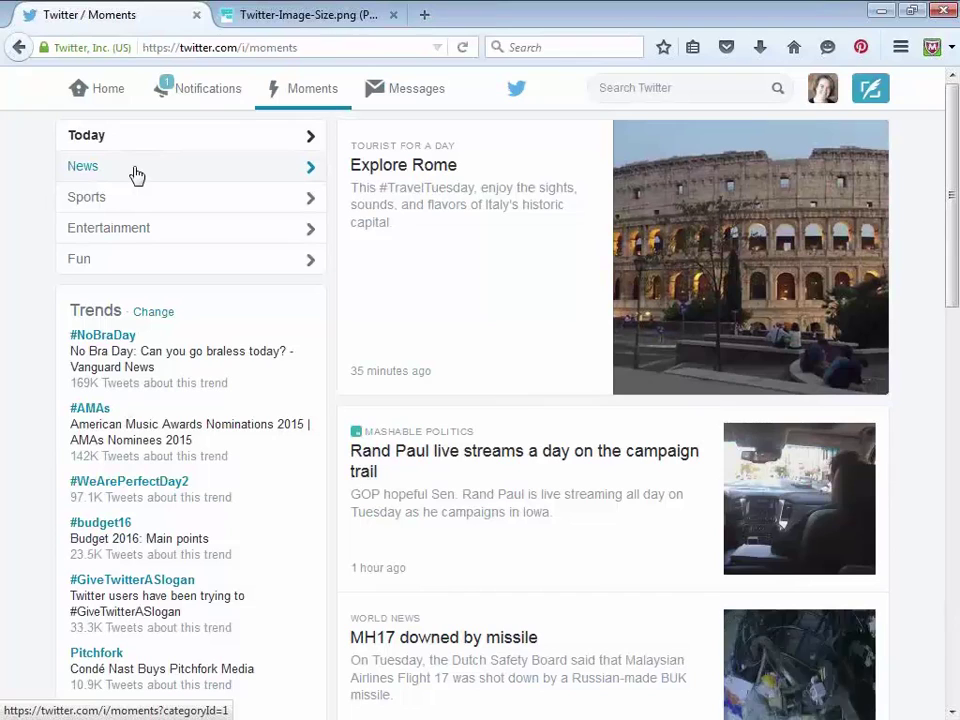
# Go to the Home timeline and open the profile's Following page of 7 accounts.
pyautogui.click(110, 96)
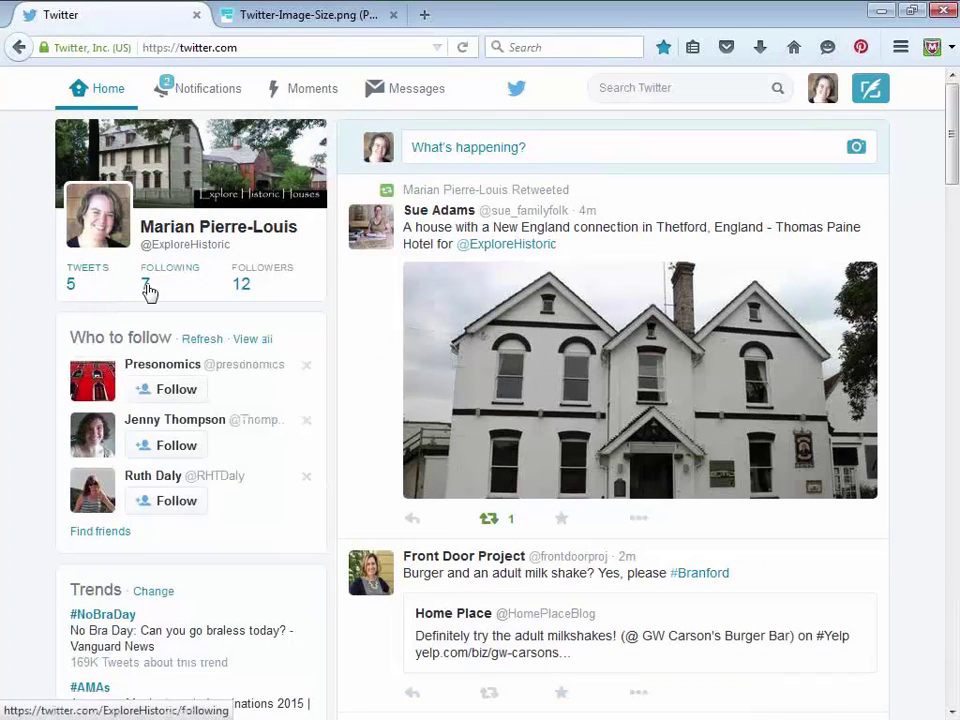
pyautogui.click(167, 291)
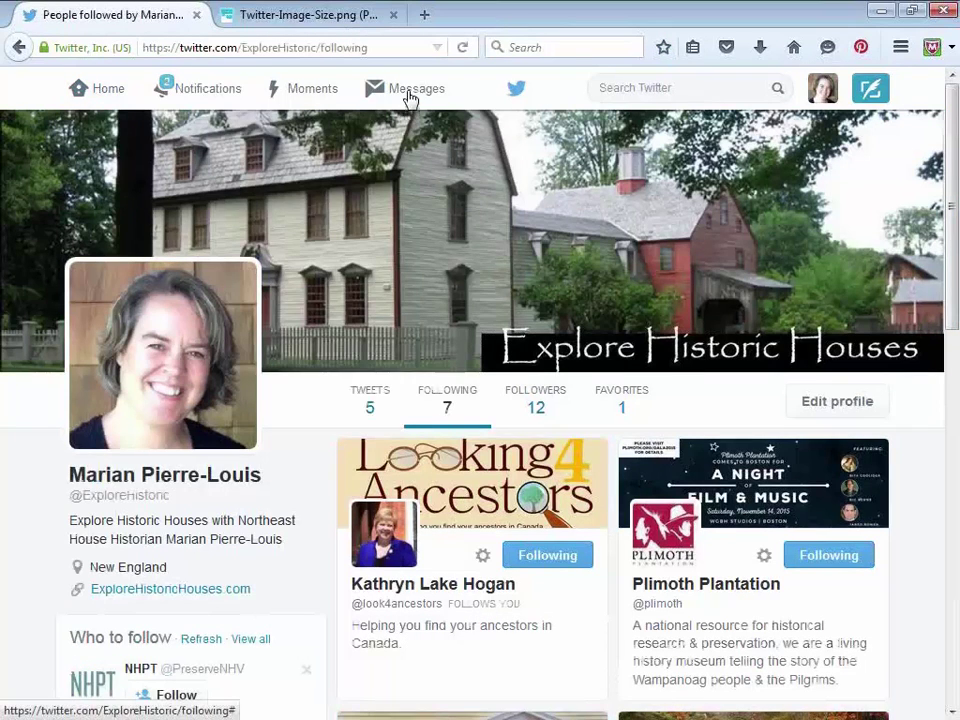
# Start a new direct message to the genealogy account, found by searching its handle.
pyautogui.click(407, 96)
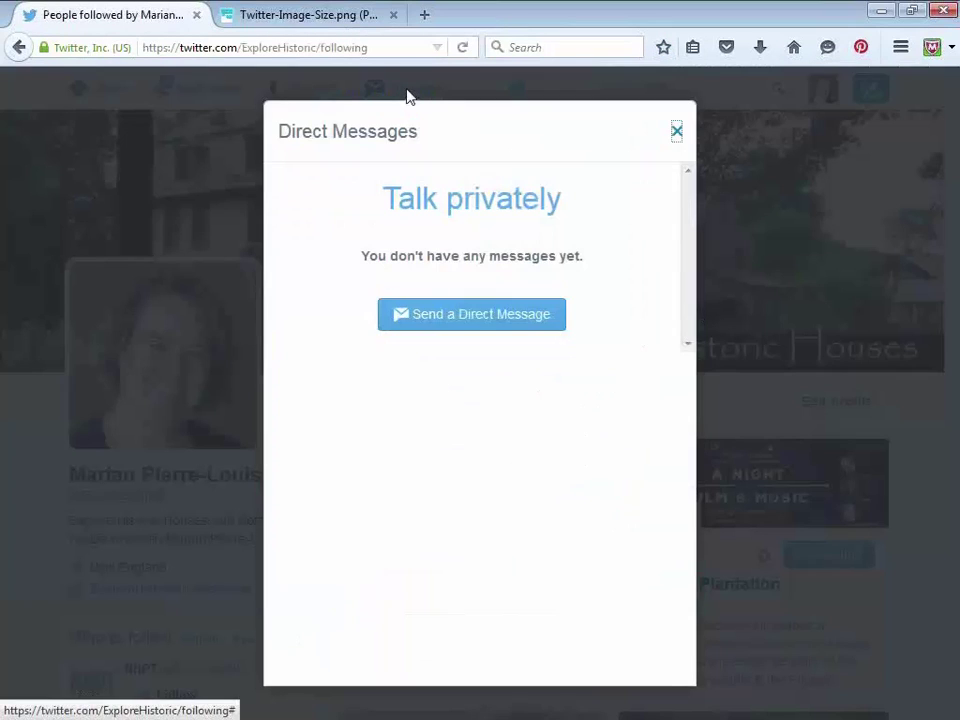
pyautogui.click(467, 318)
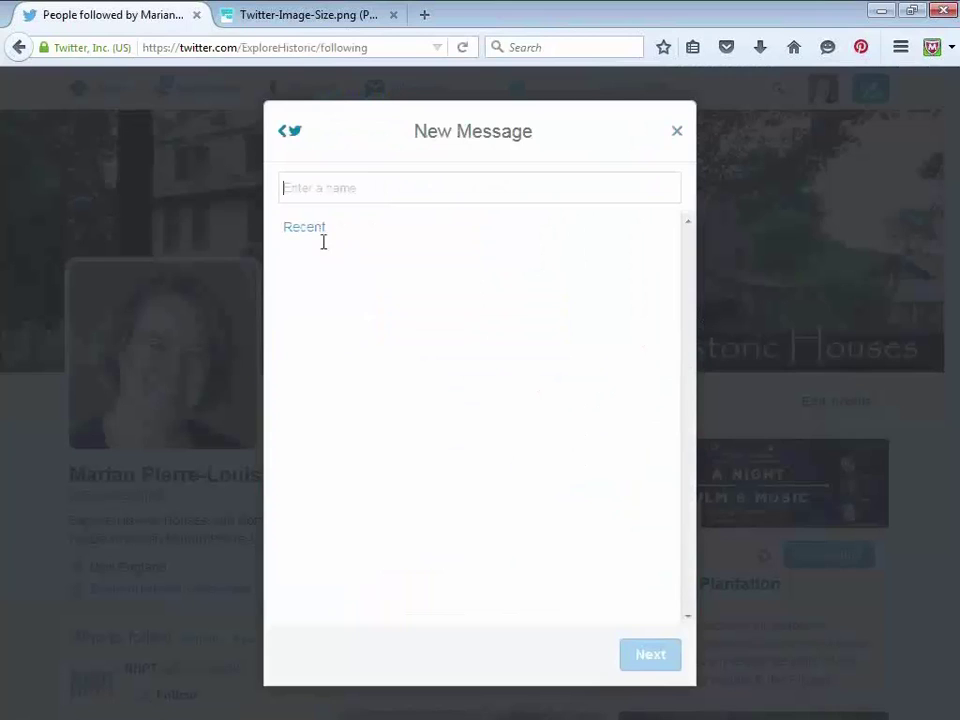
pyautogui.write('Loo')
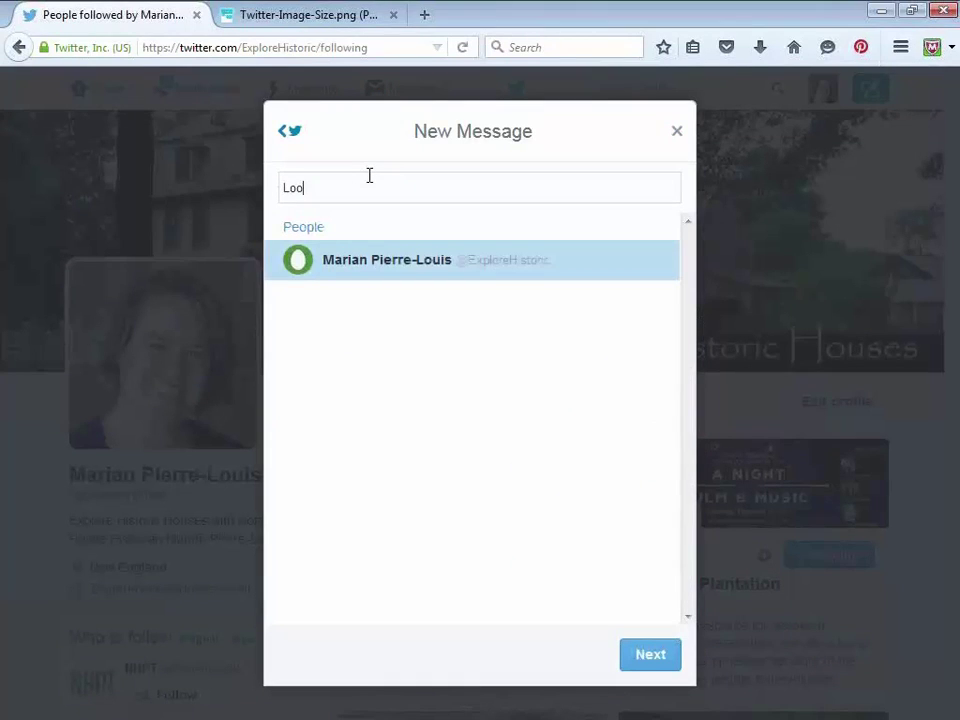
pyautogui.write('k4')
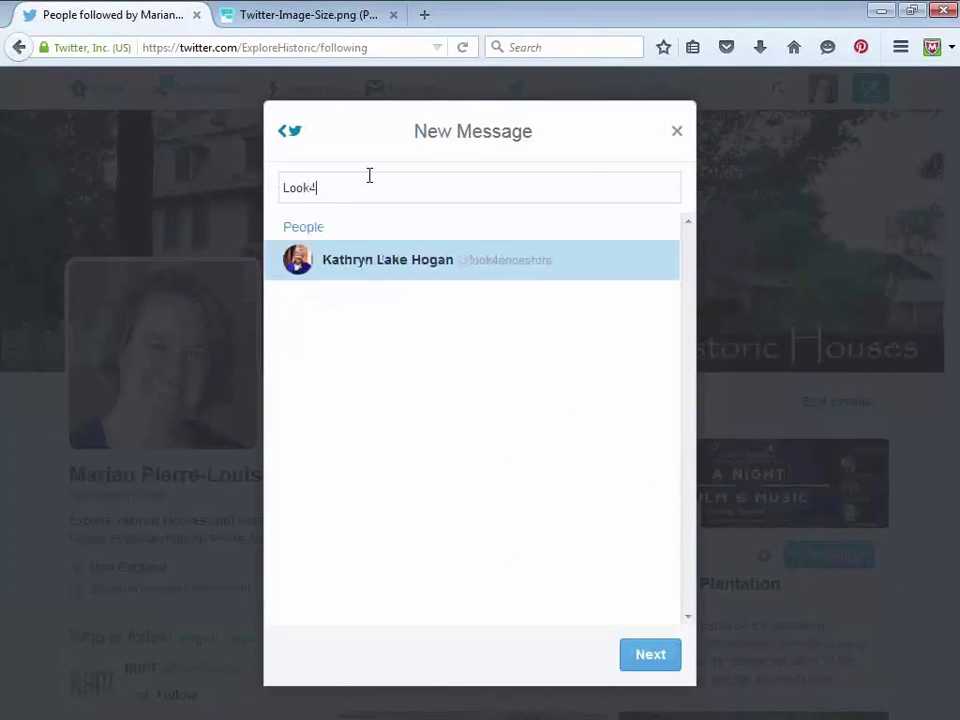
pyautogui.write('ances')
pyautogui.press('BackSpace')
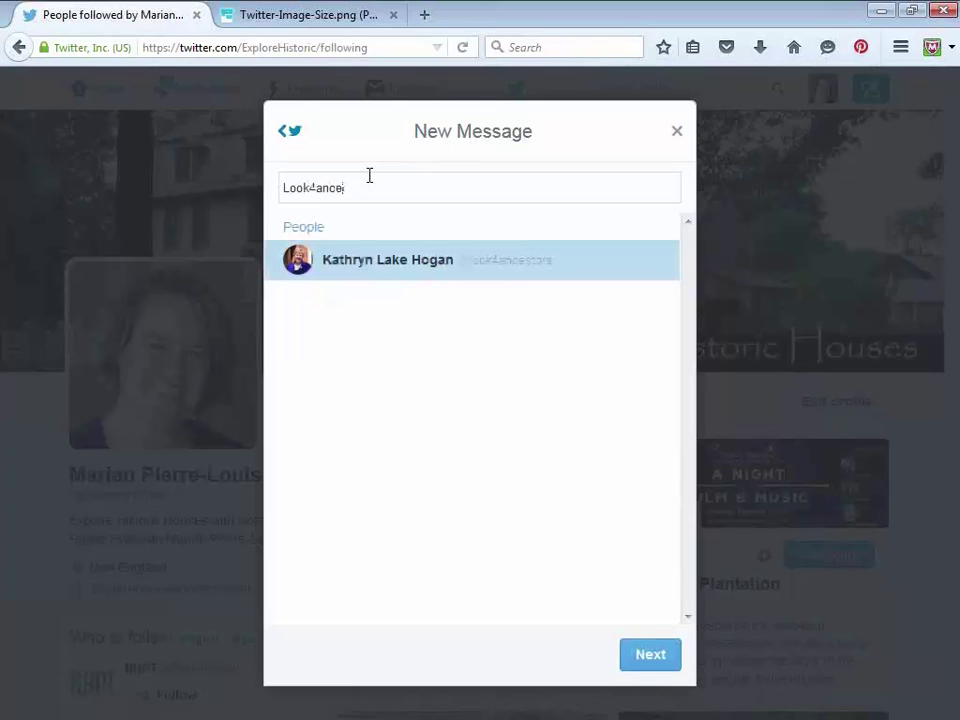
pyautogui.click(395, 268)
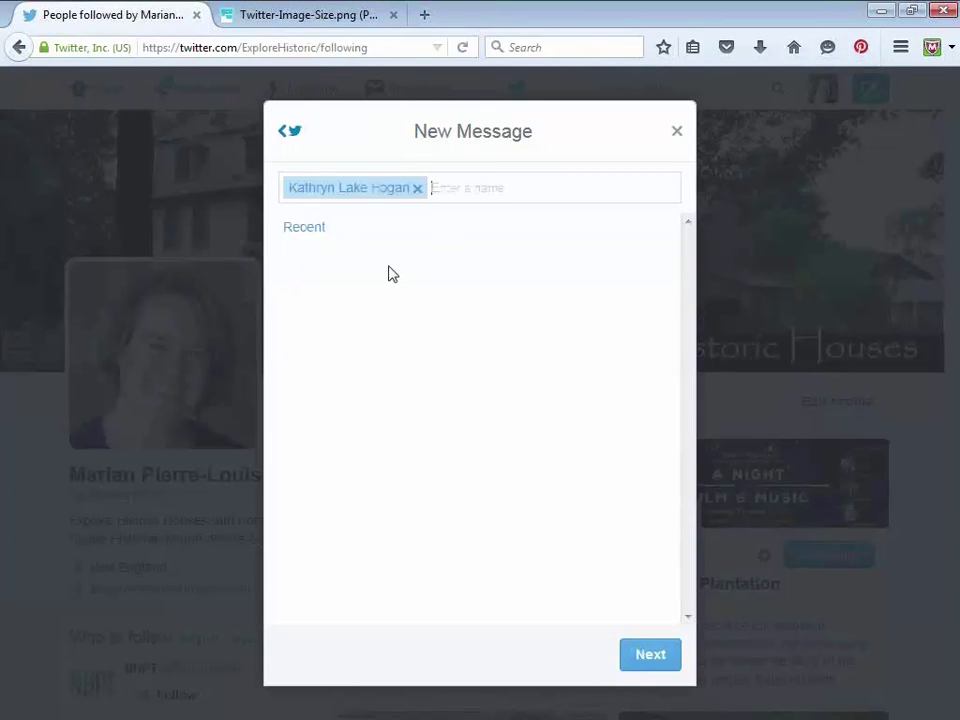
pyautogui.click(670, 663)
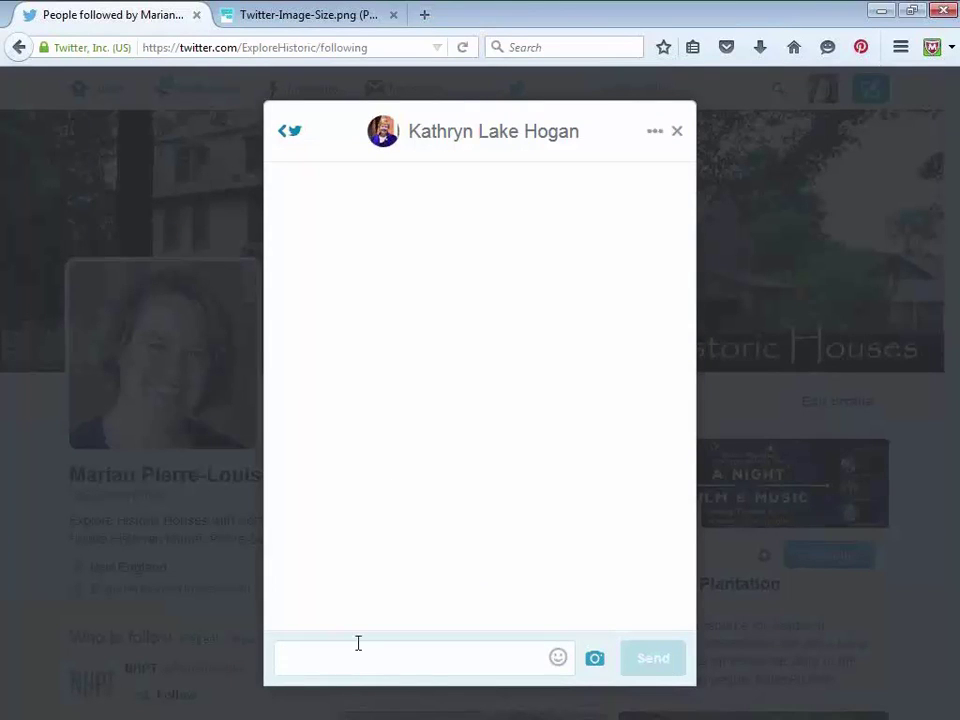
# Send the genealogy account a short greeting message, then close the messages window.
pyautogui.write('Hi Kathryn')
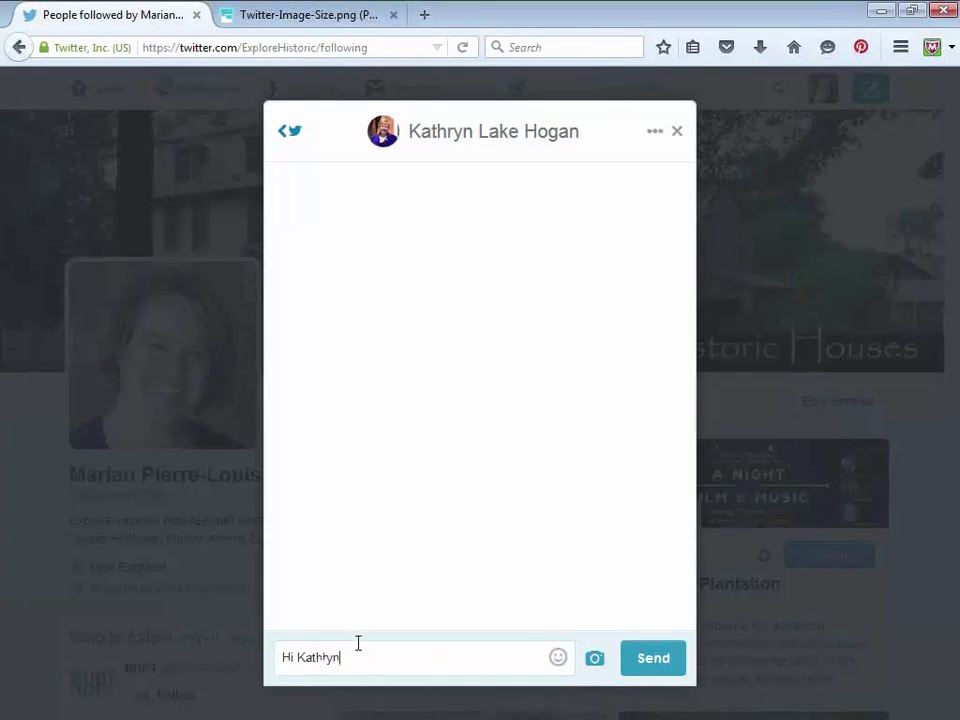
pyautogui.write(' just sending a direct mes')
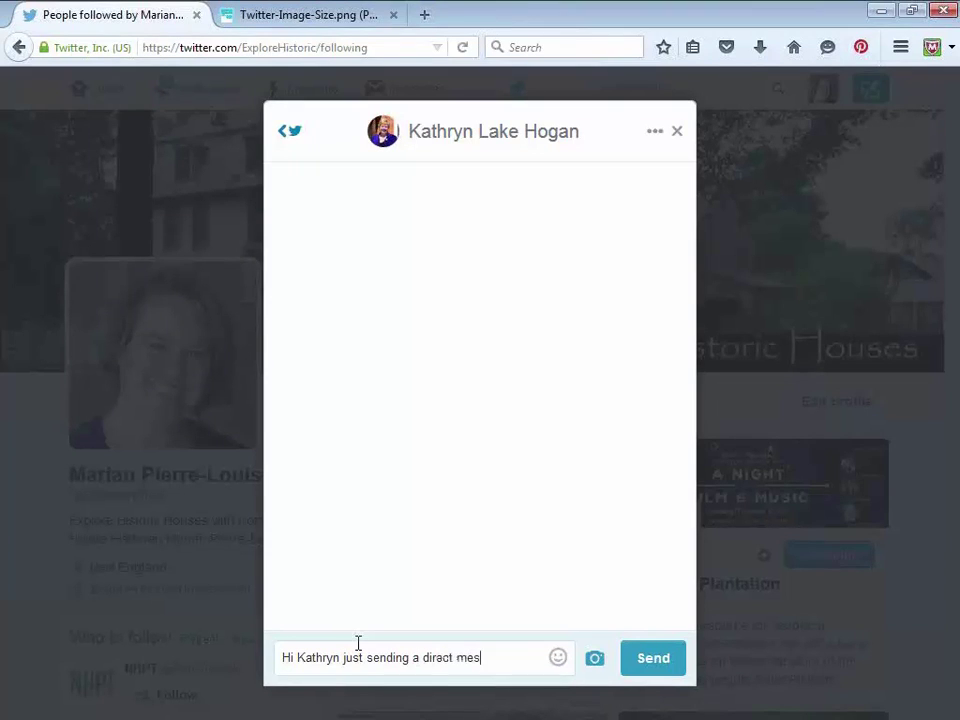
pyautogui.write('sage!')
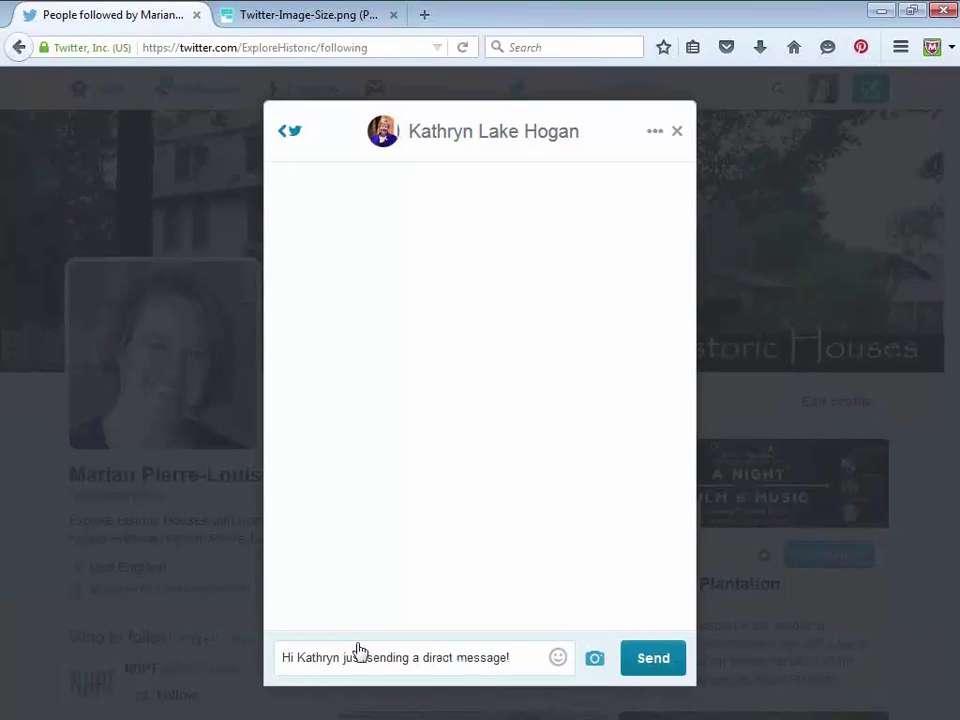
pyautogui.click(654, 652)
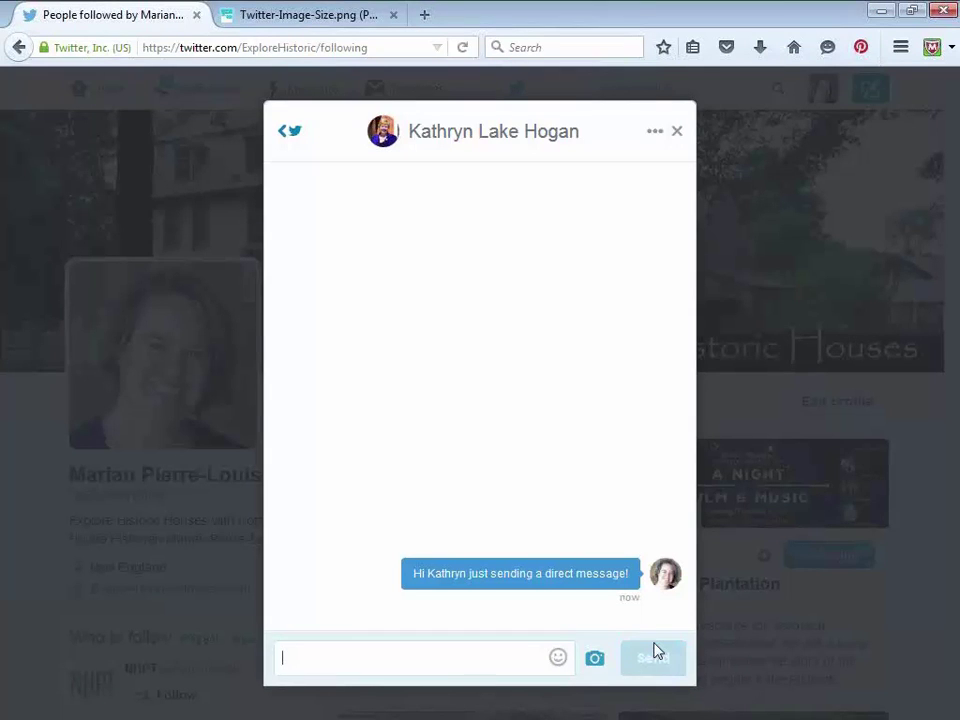
pyautogui.click(676, 131)
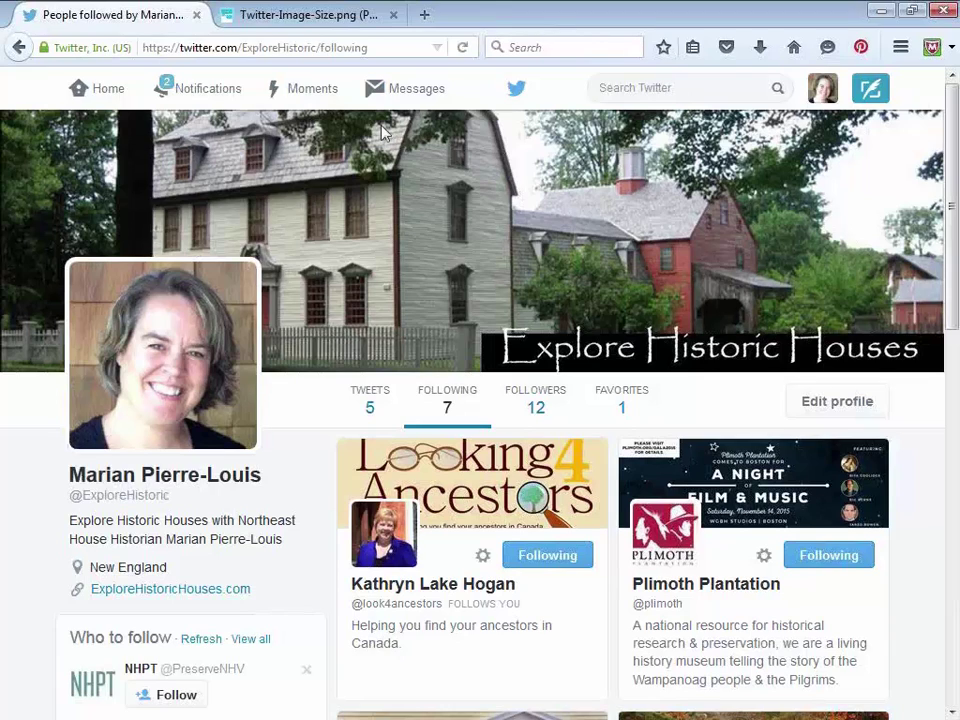
# Open a new tweet draft and attach the white colonial house photo.
pyautogui.click(870, 90)
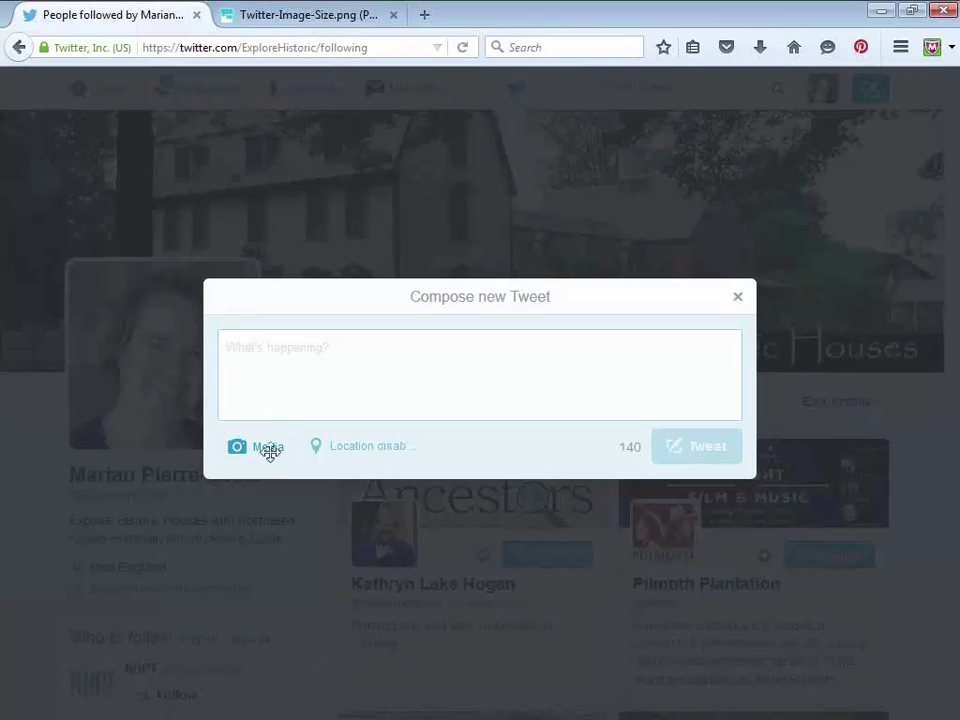
pyautogui.click(738, 297)
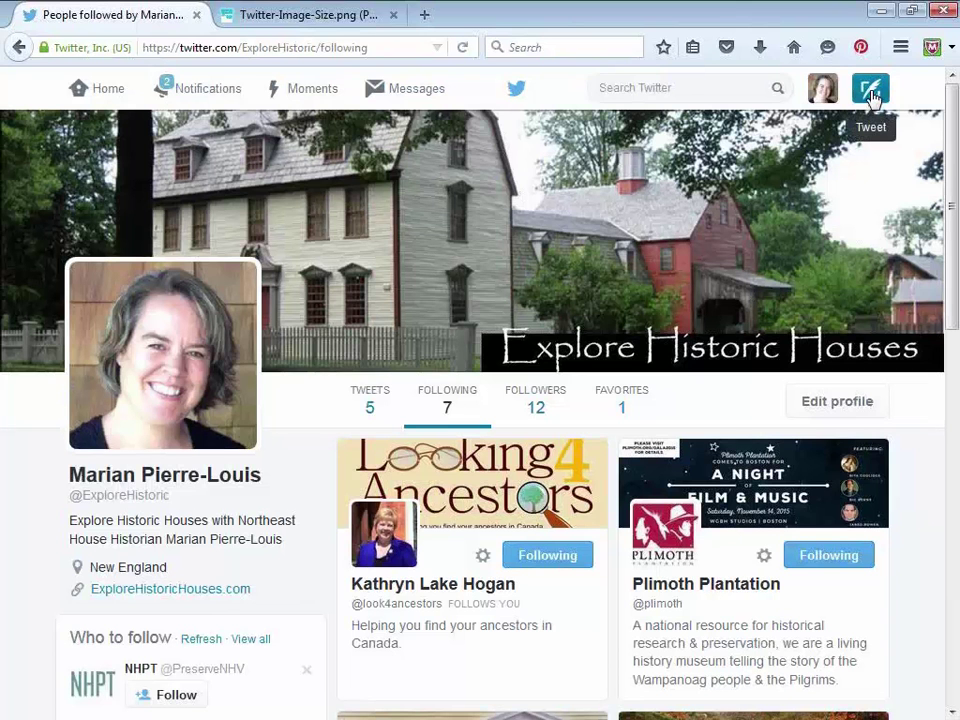
pyautogui.click(870, 90)
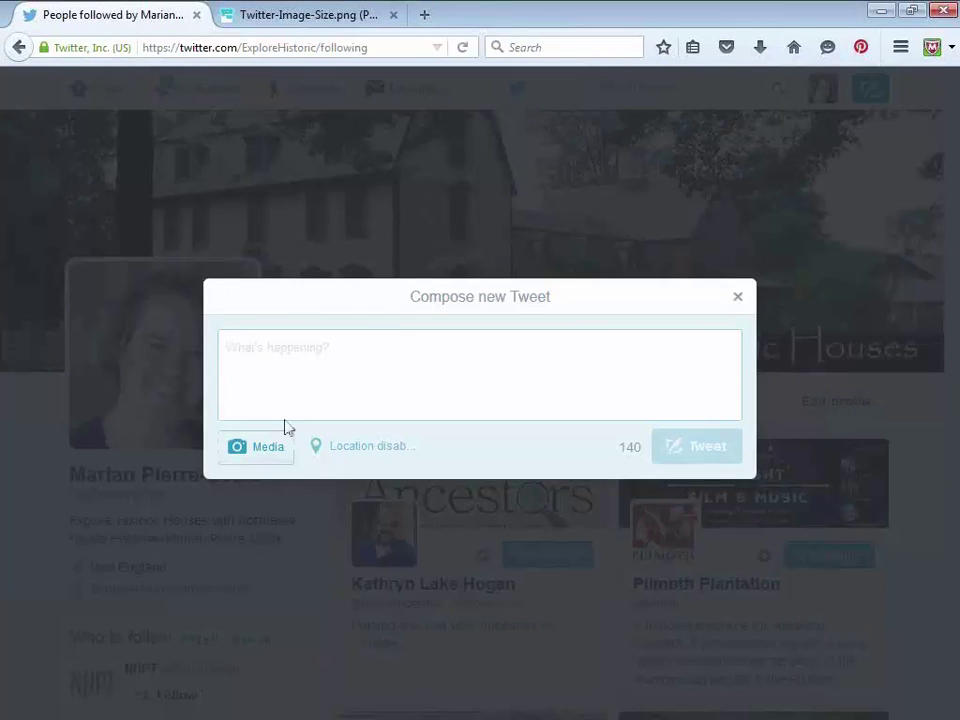
pyautogui.click(268, 449)
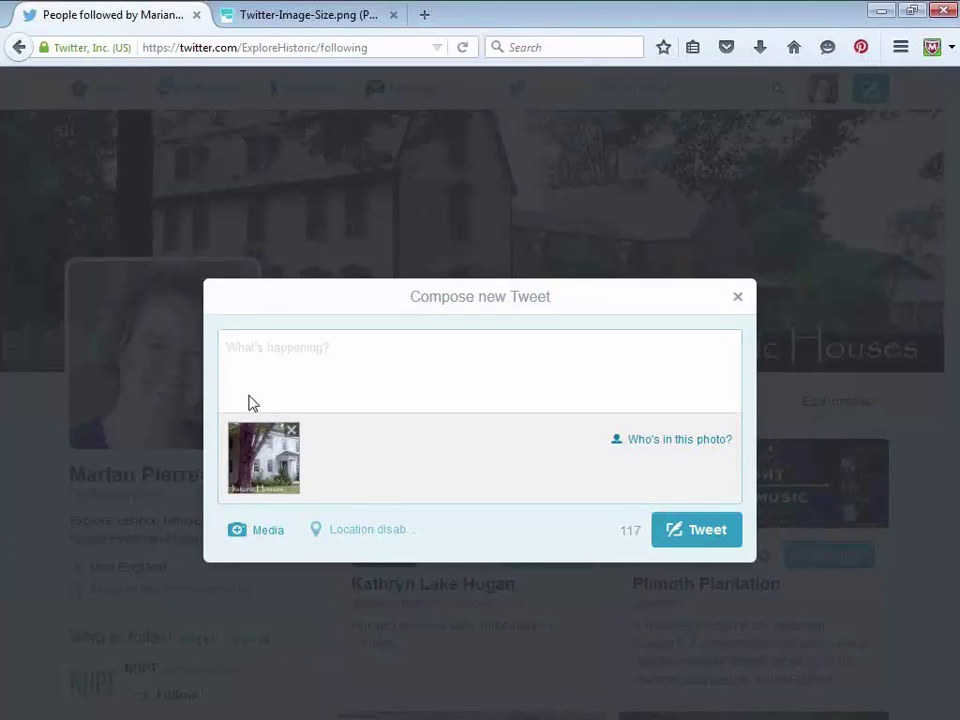
# Post 'Here's a lovely colonial house in Norfolk County Massachusetts!' with the house photo.
pyautogui.click(298, 357)
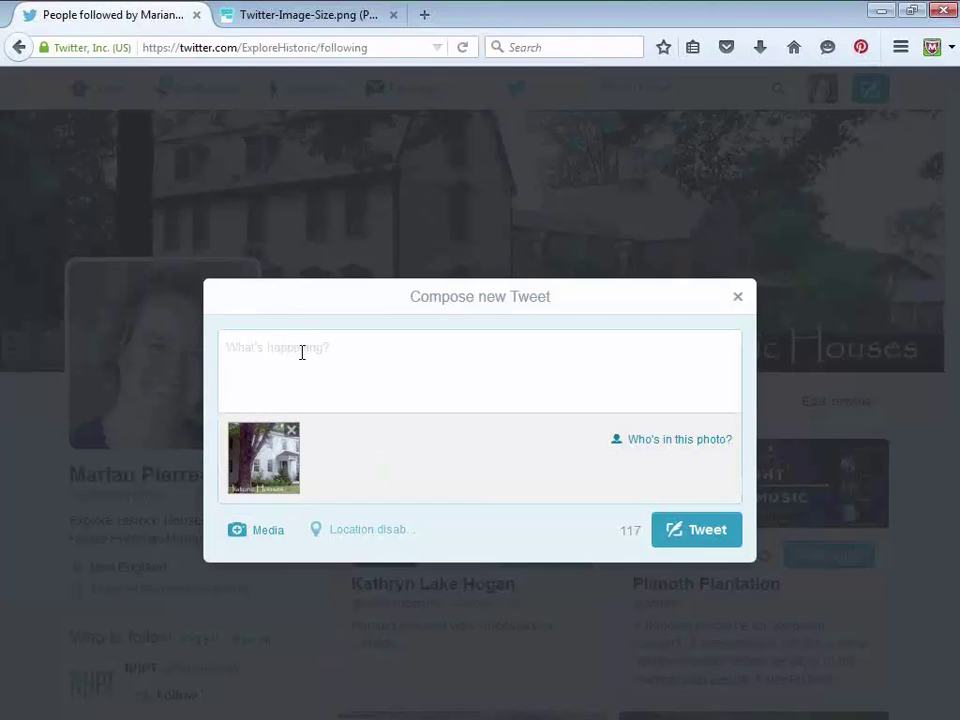
pyautogui.scroll(-10, 330, 358)
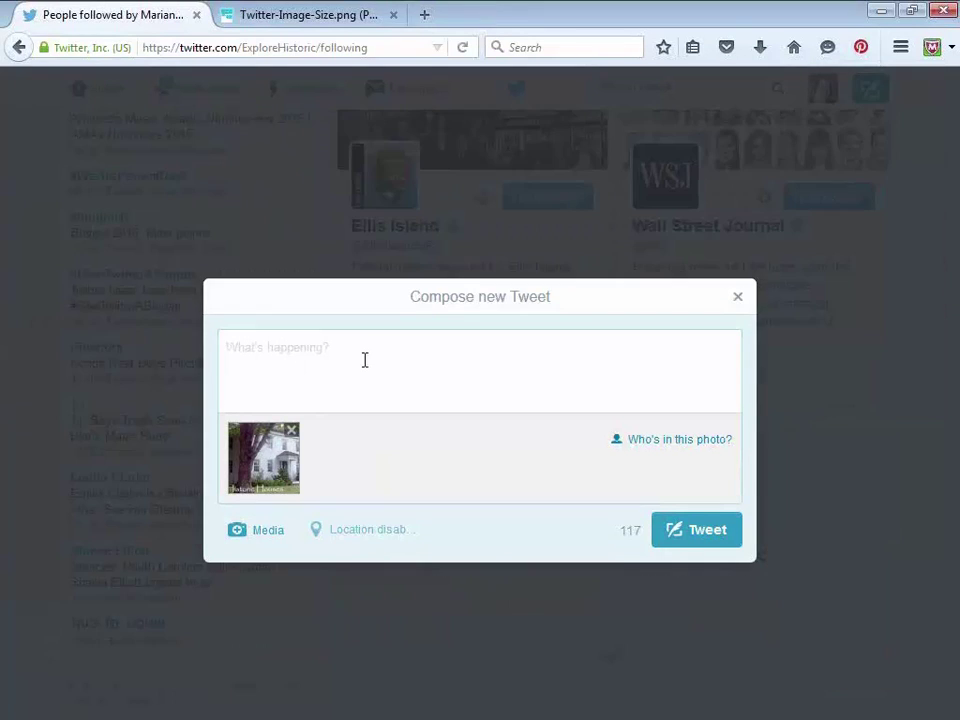
pyautogui.write("HEre's")
pyautogui.press('BackSpace')
pyautogui.press('BackSpace')
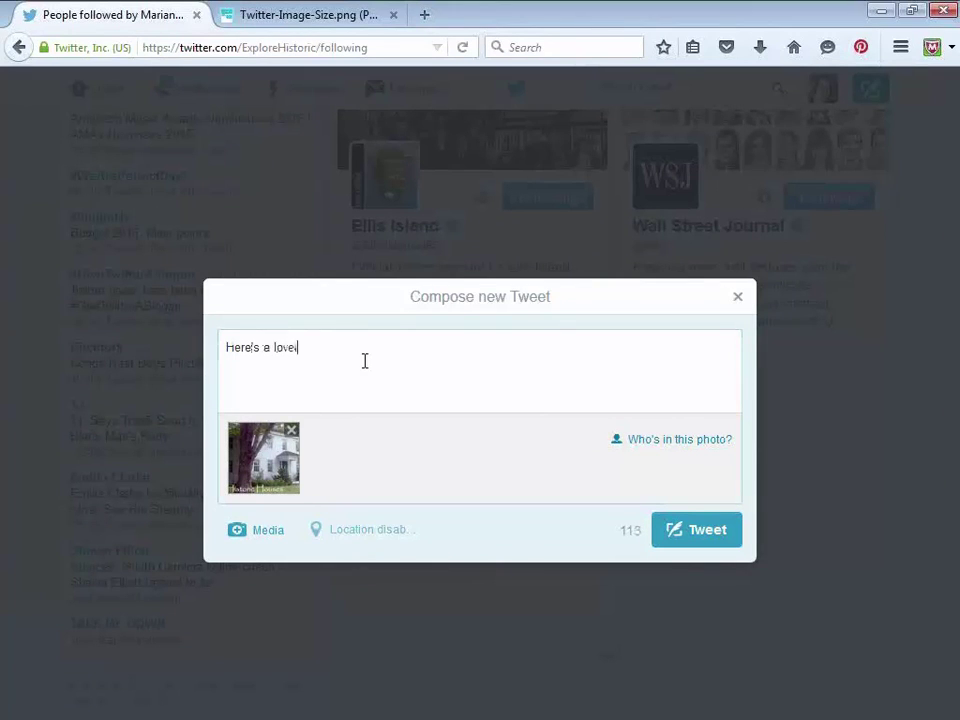
pyautogui.write('y colonial house inM')
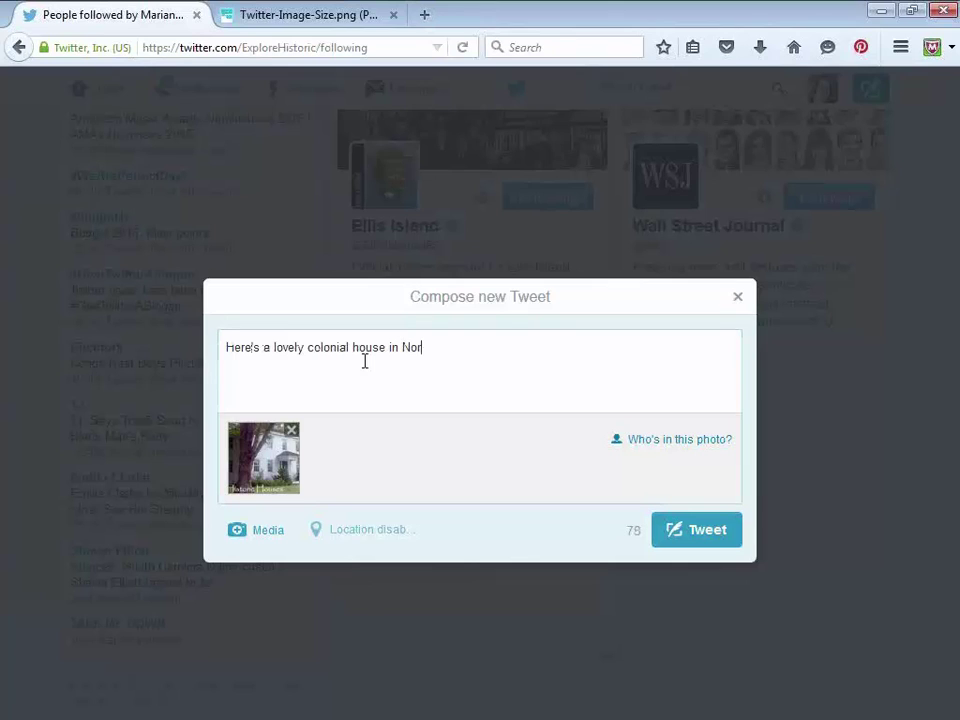
pyautogui.write('folk County Massachusetts!')
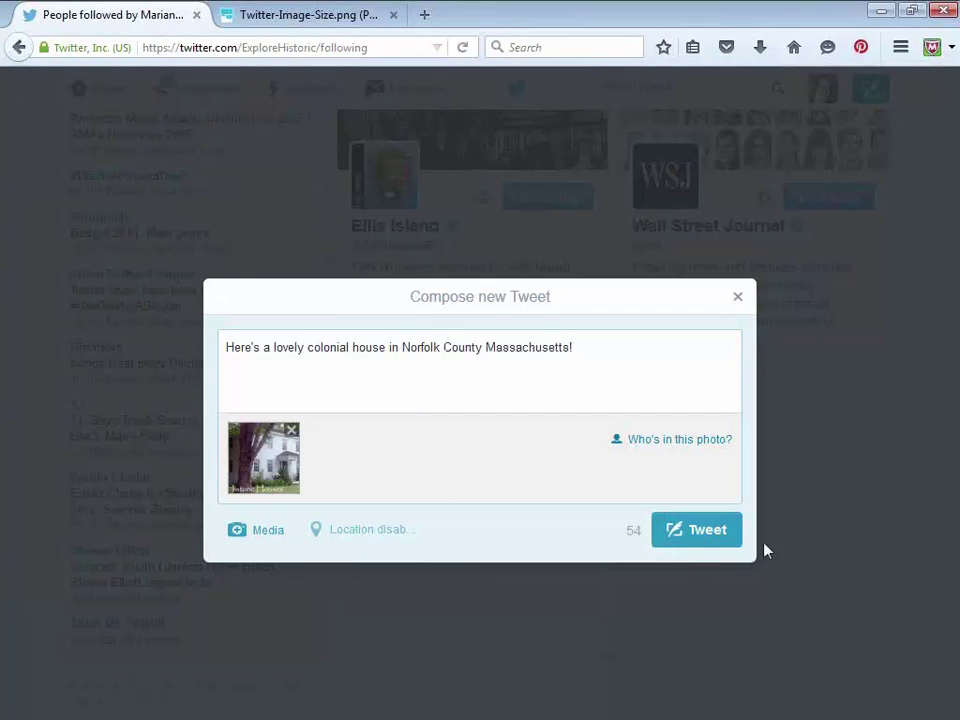
pyautogui.click(709, 541)
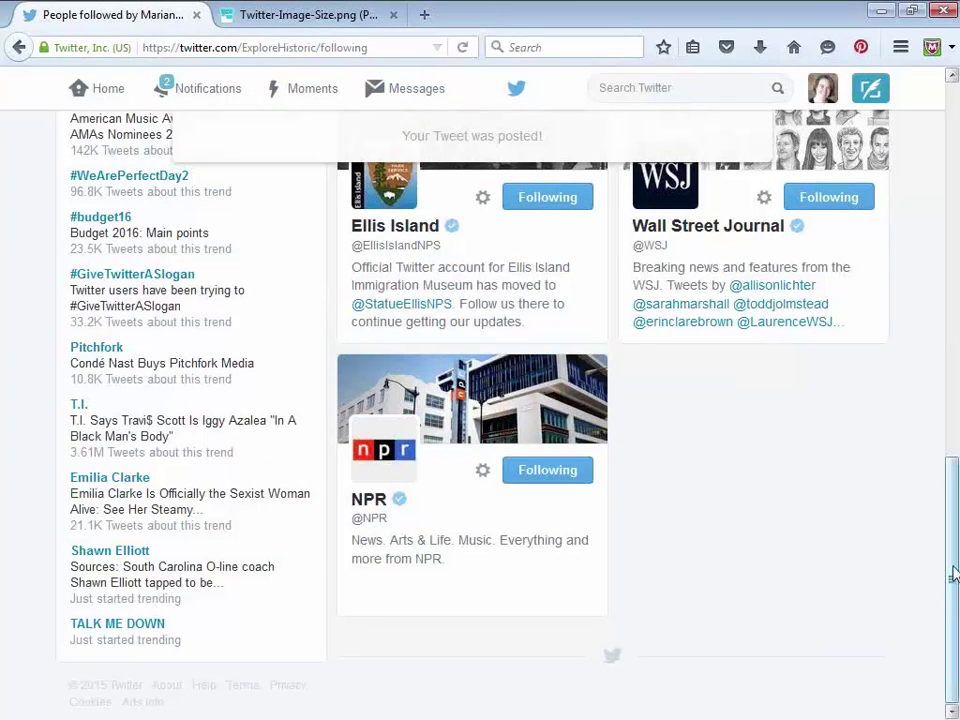
pyautogui.moveTo(953, 575); pyautogui.dragTo(953, 183)
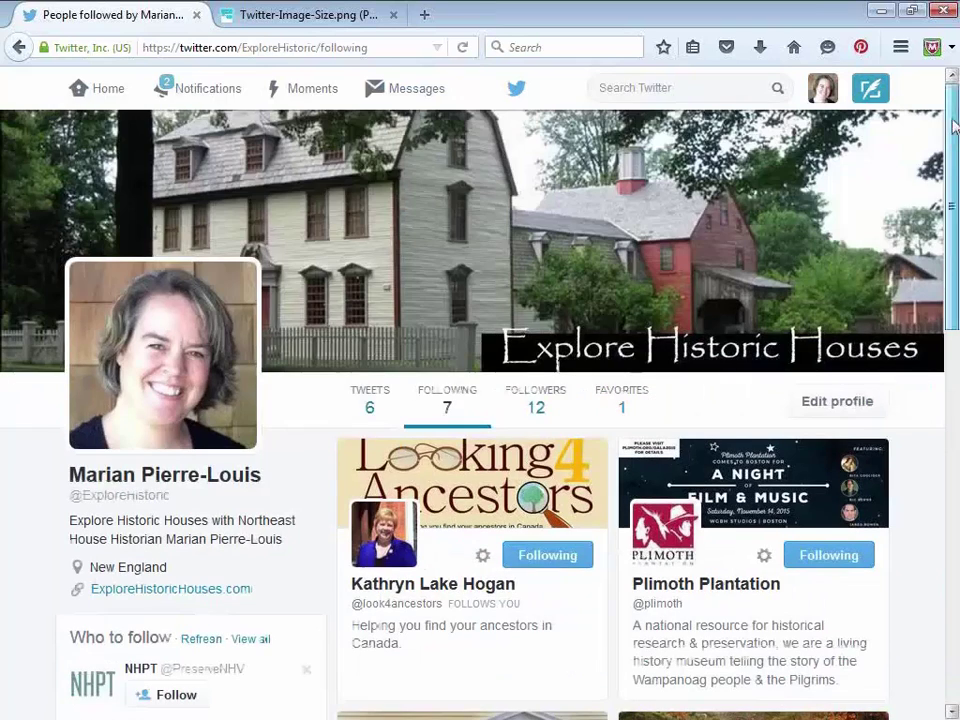
# Open the profile's Tweets timeline, check the house tweet on top, and start a new tweet.
pyautogui.click(148, 478)
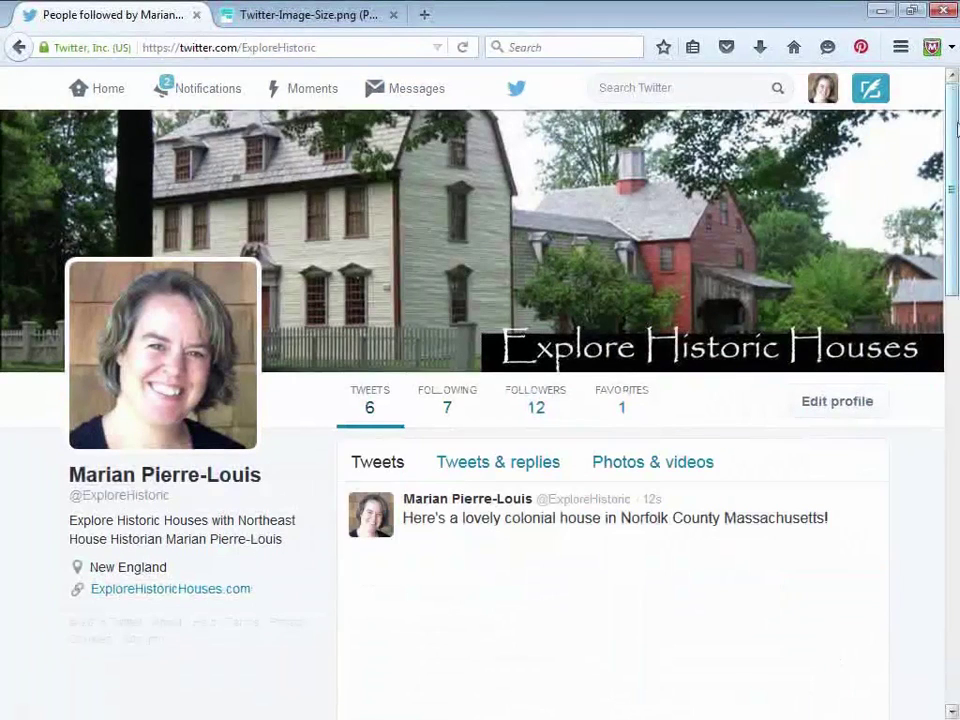
pyautogui.scroll(-5, 763, 591)
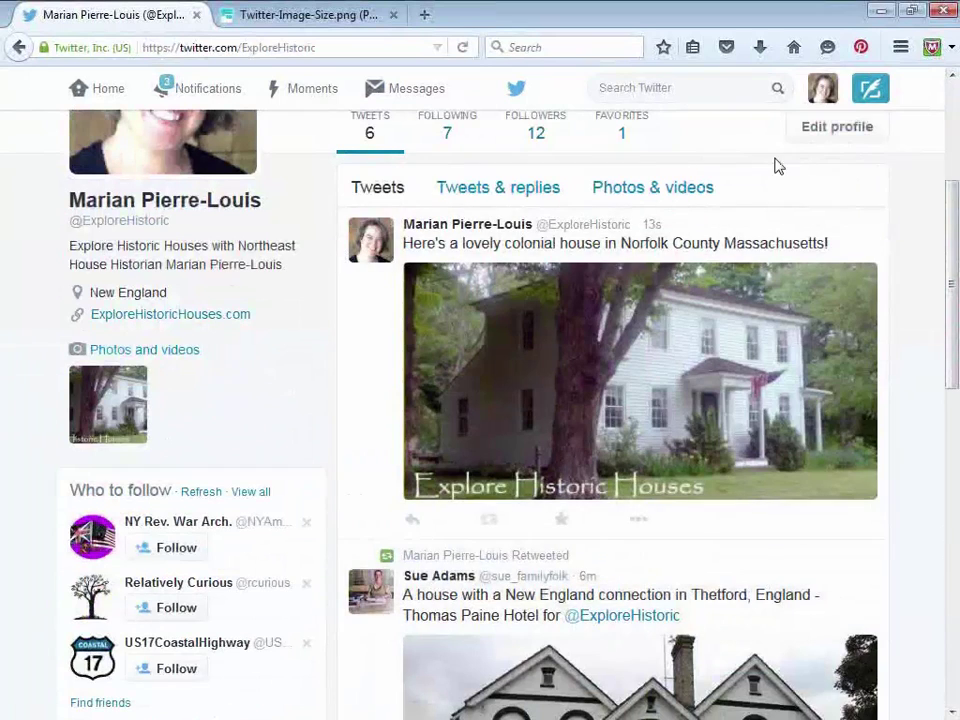
pyautogui.click(869, 92)
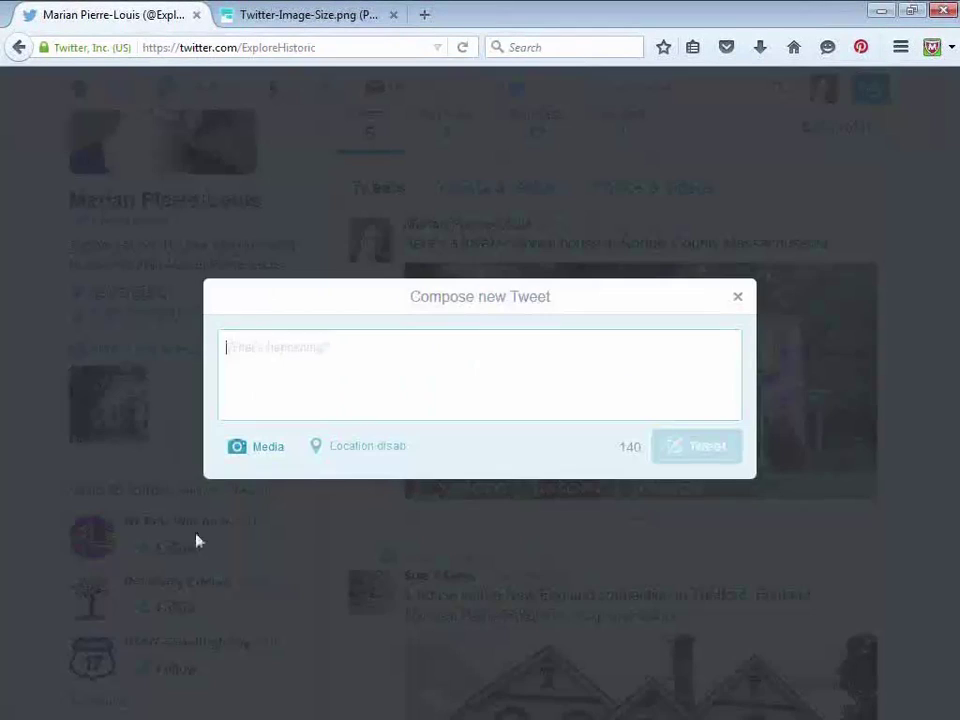
# Attach the house photo and tweet 'Here's the original size of the image.'.
pyautogui.click(252, 449)
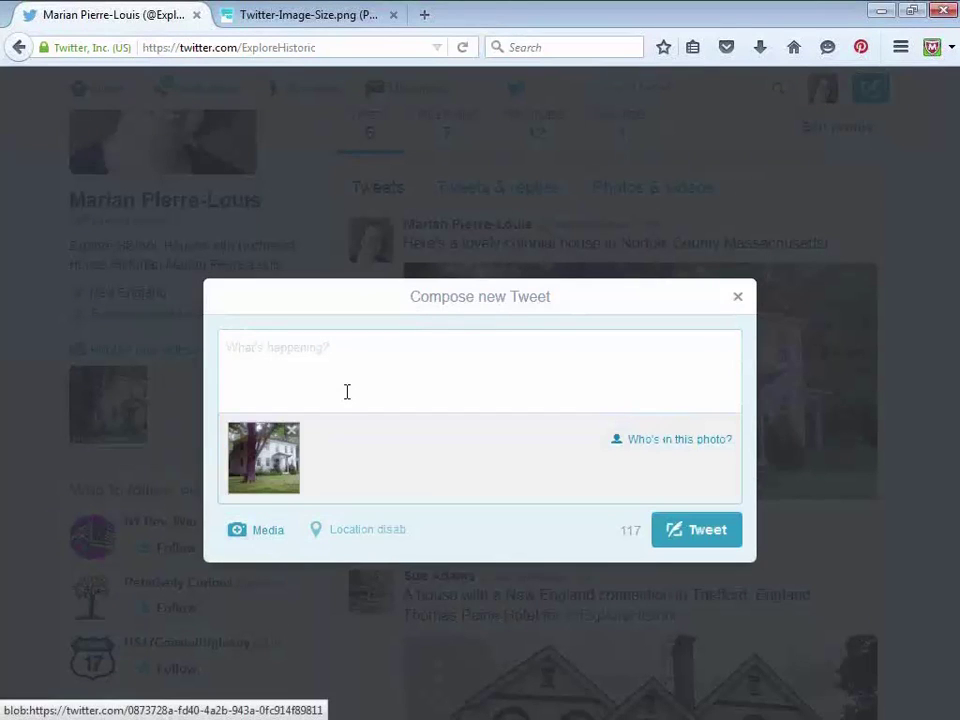
pyautogui.write('Her')
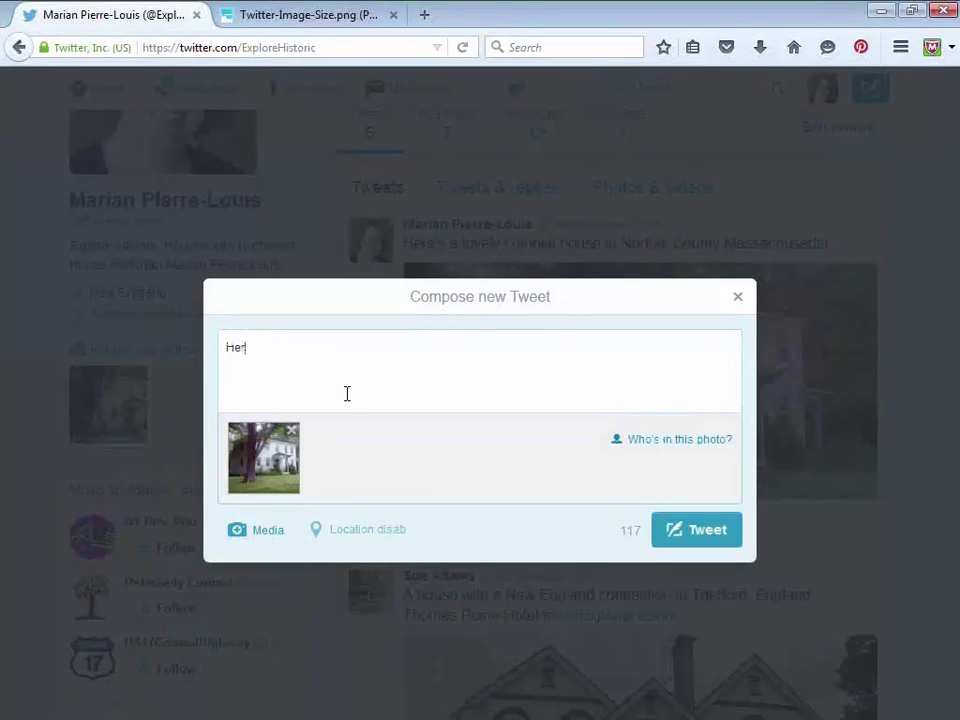
pyautogui.write("e's the original size of")
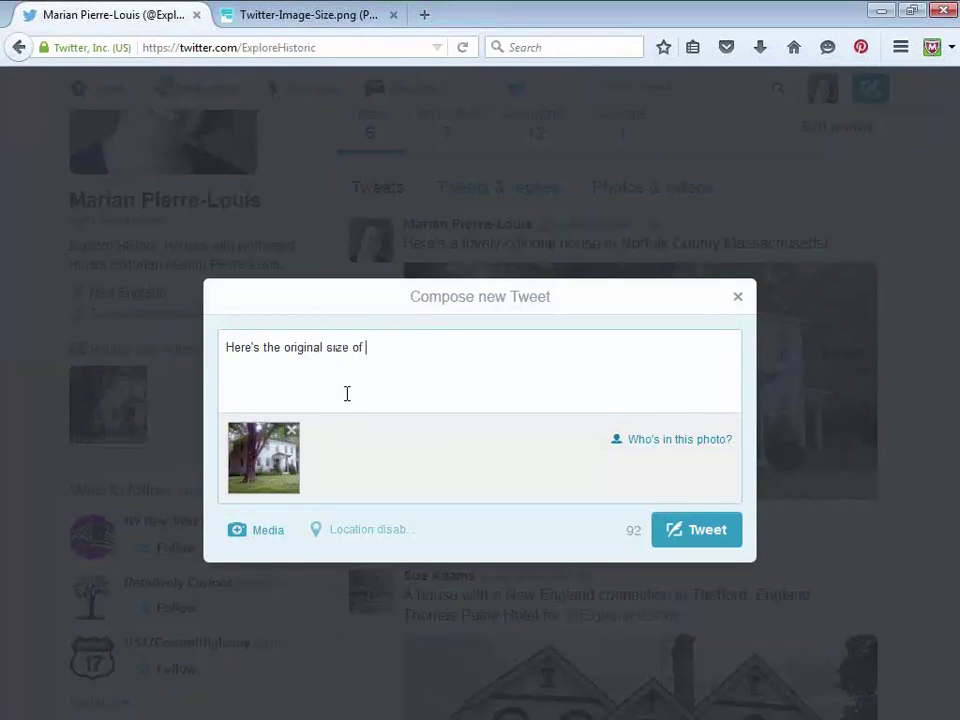
pyautogui.write(' the image.')
pyautogui.click(713, 531)
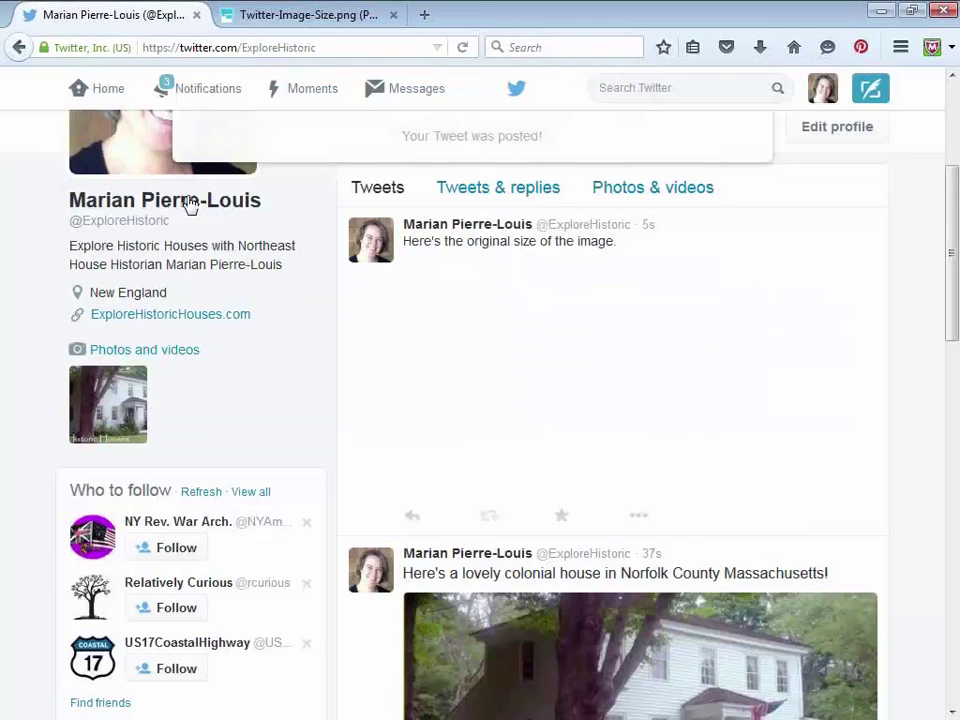
# Expand the 'original size' tweet to show the full house photo, checking the image-size chart.
pyautogui.scroll(-3, 681, 668)
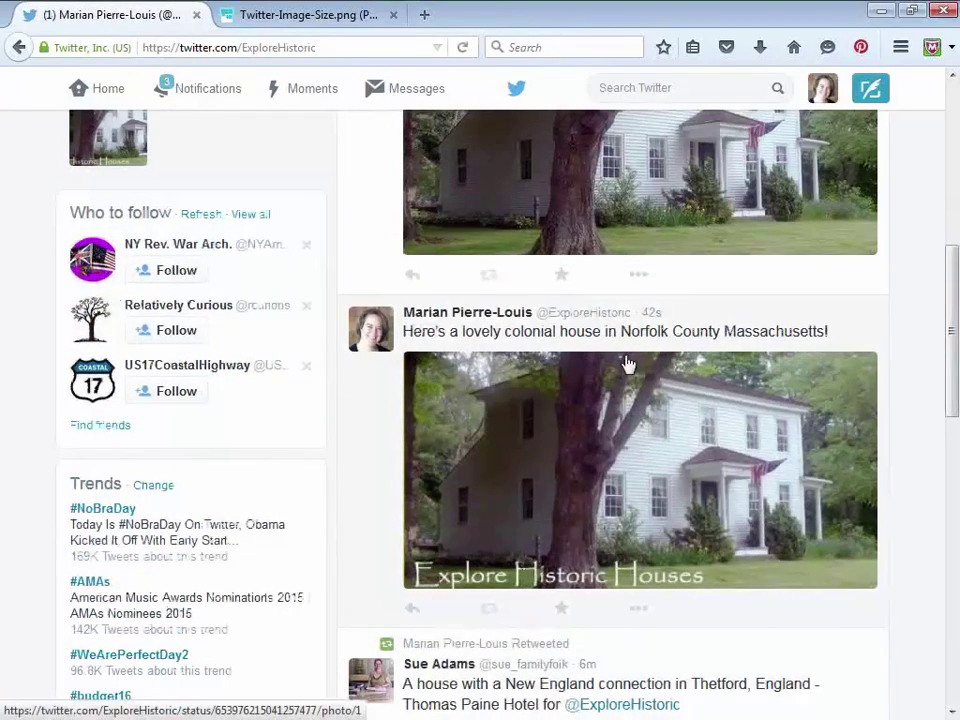
pyautogui.scroll(3, 955, 380)
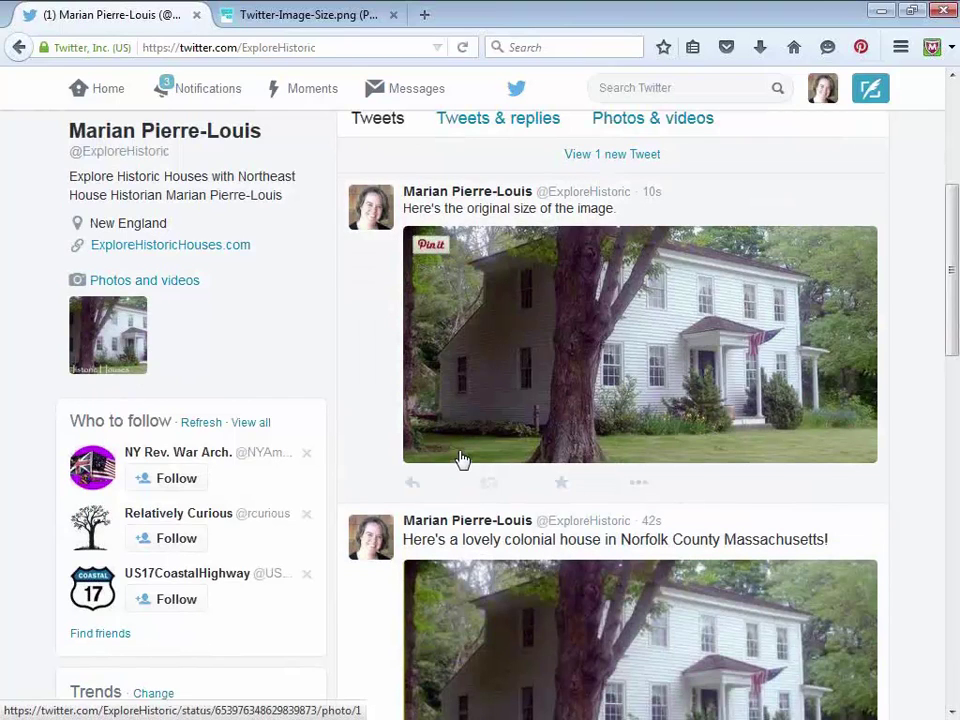
pyautogui.click(613, 385)
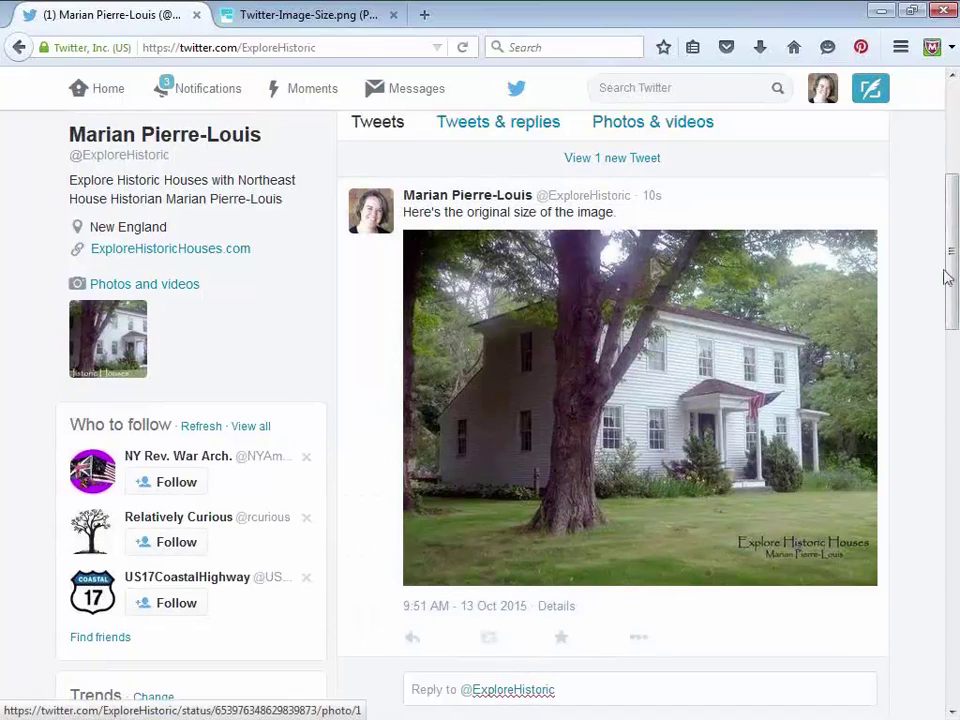
pyautogui.moveTo(947, 274); pyautogui.dragTo(955, 222)
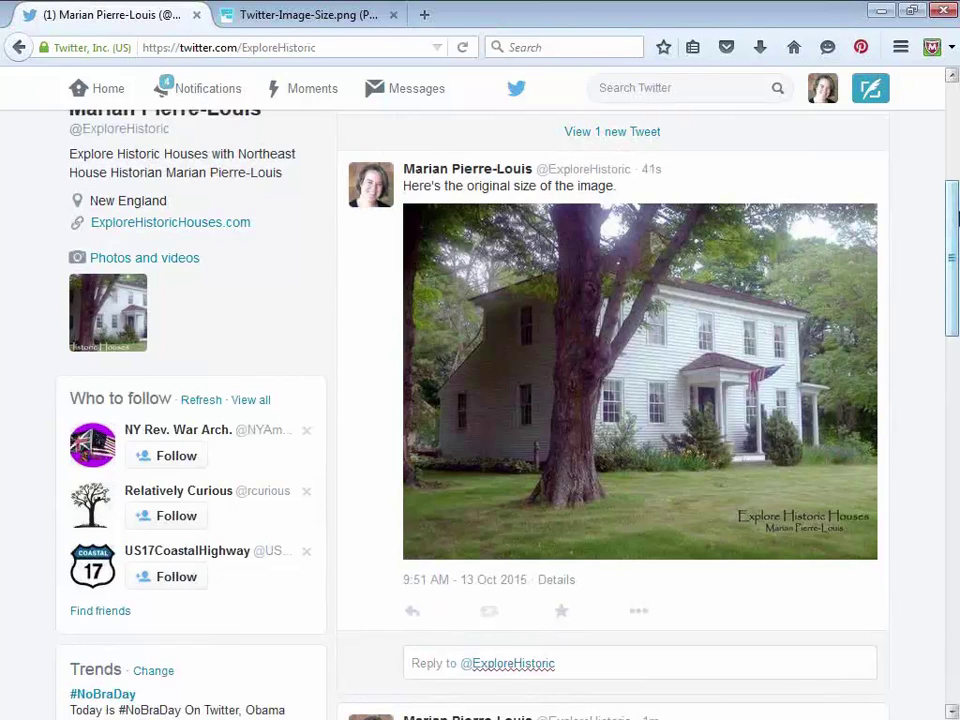
pyautogui.click(315, 18)
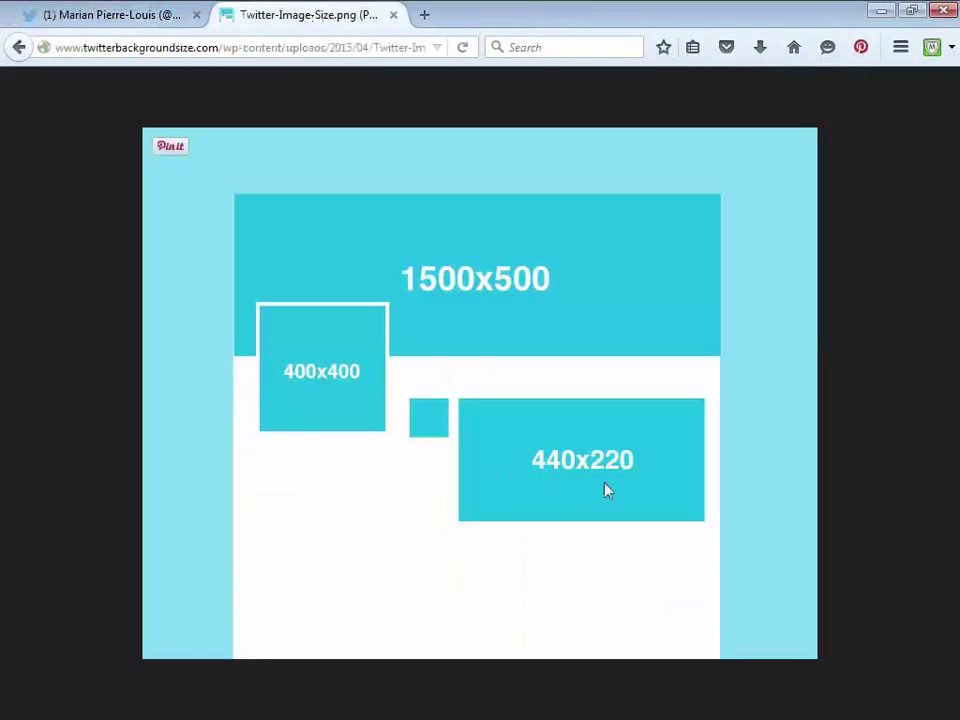
pyautogui.click(65, 17)
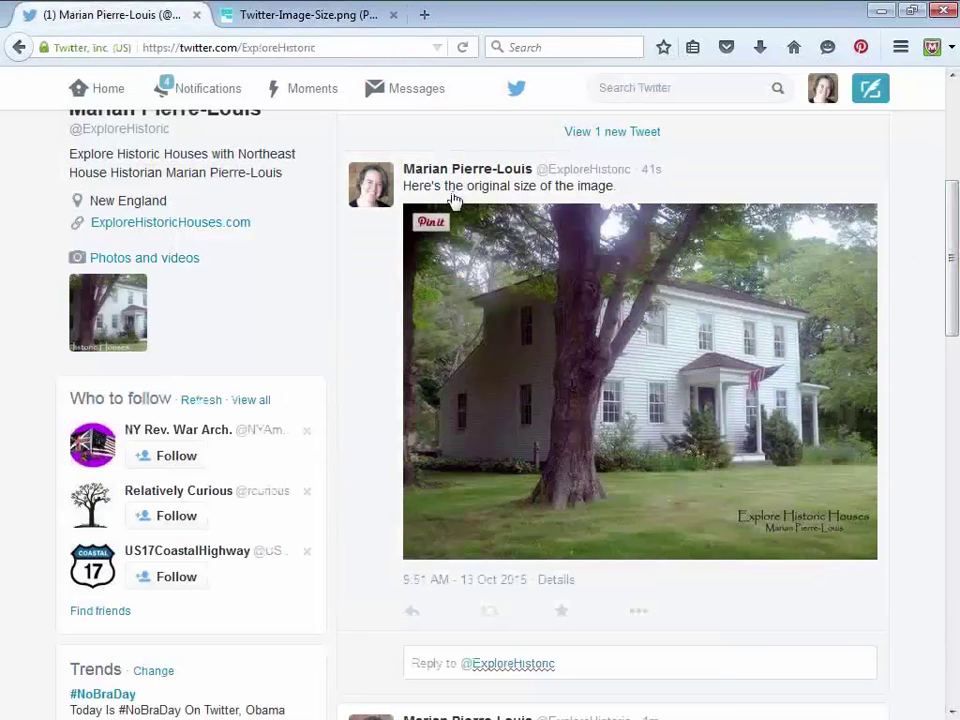
# Reload the profile and scroll to confirm both house-photo tweets appear.
pyautogui.click(462, 47)
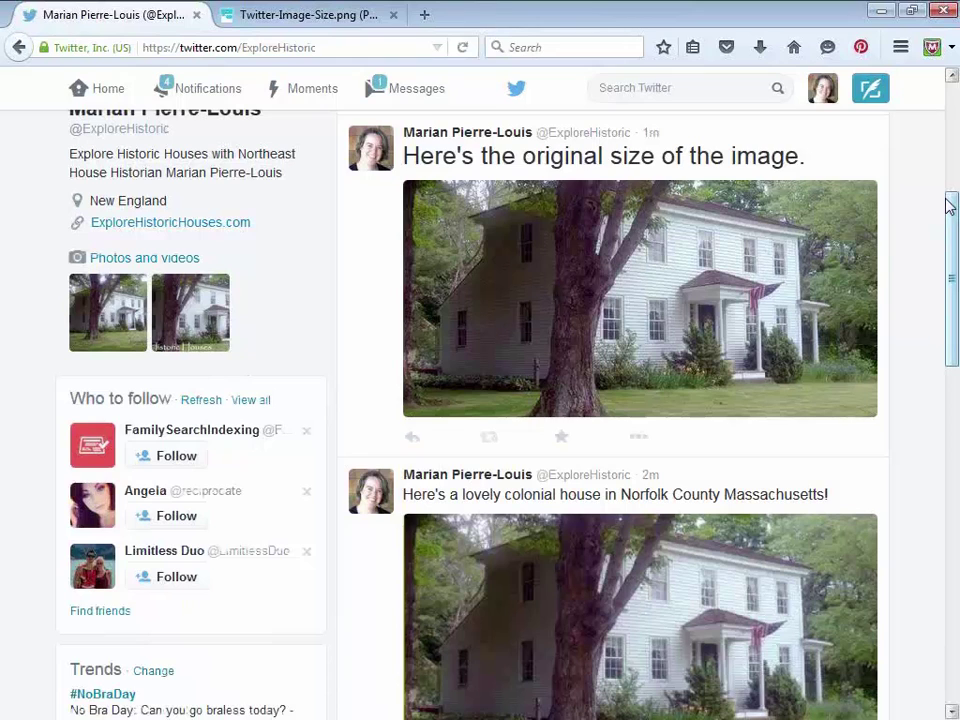
pyautogui.scroll(-1, 957, 210)
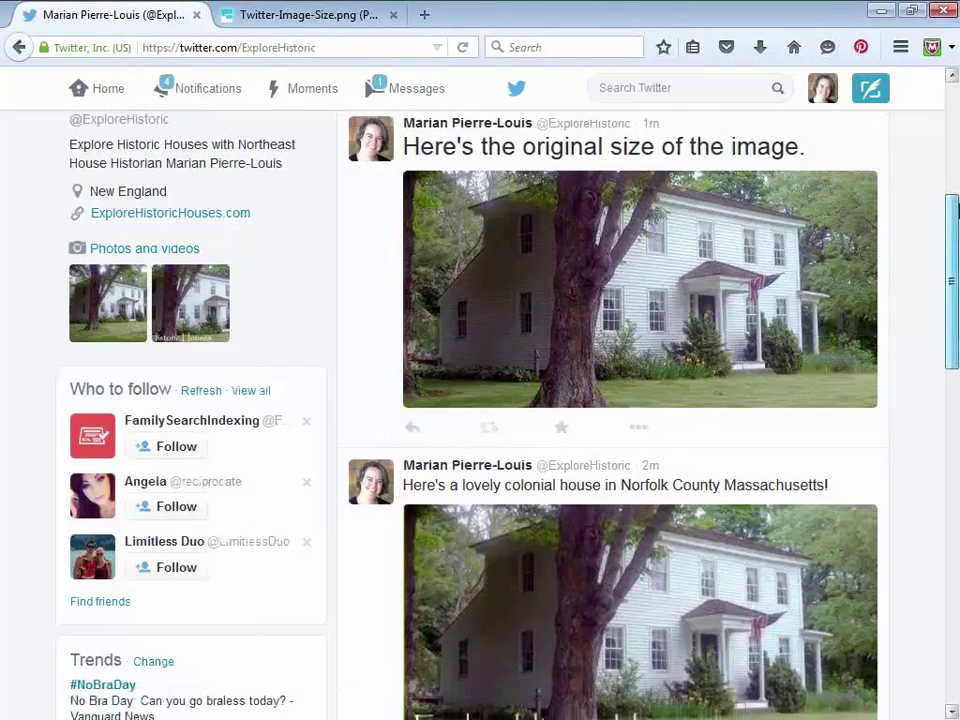
pyautogui.scroll(-3, 634, 561)
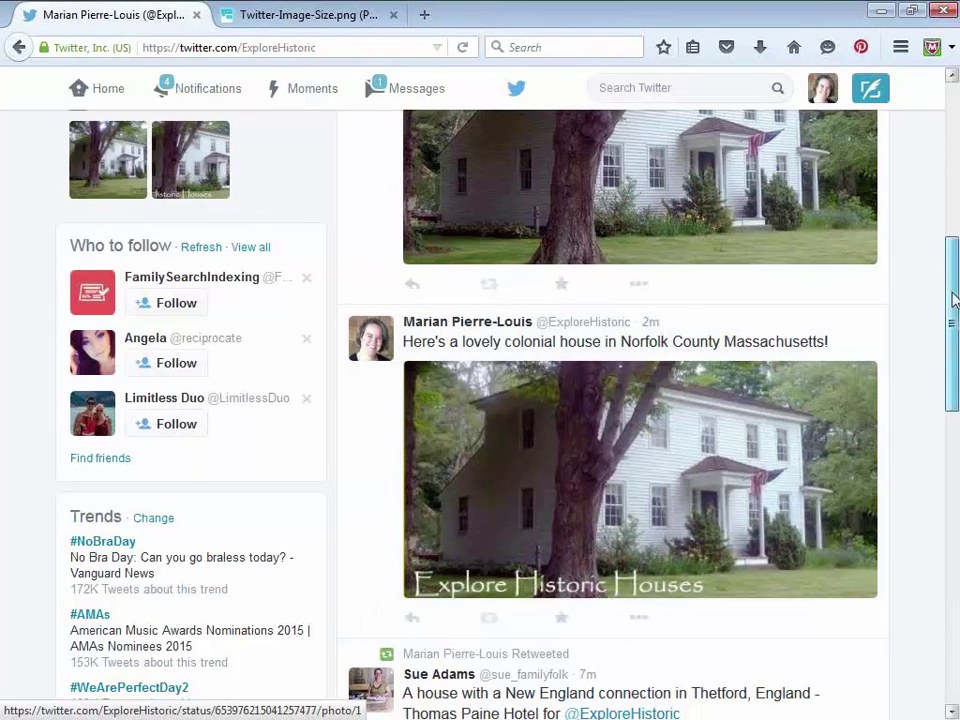
pyautogui.scroll(4, 953, 300)
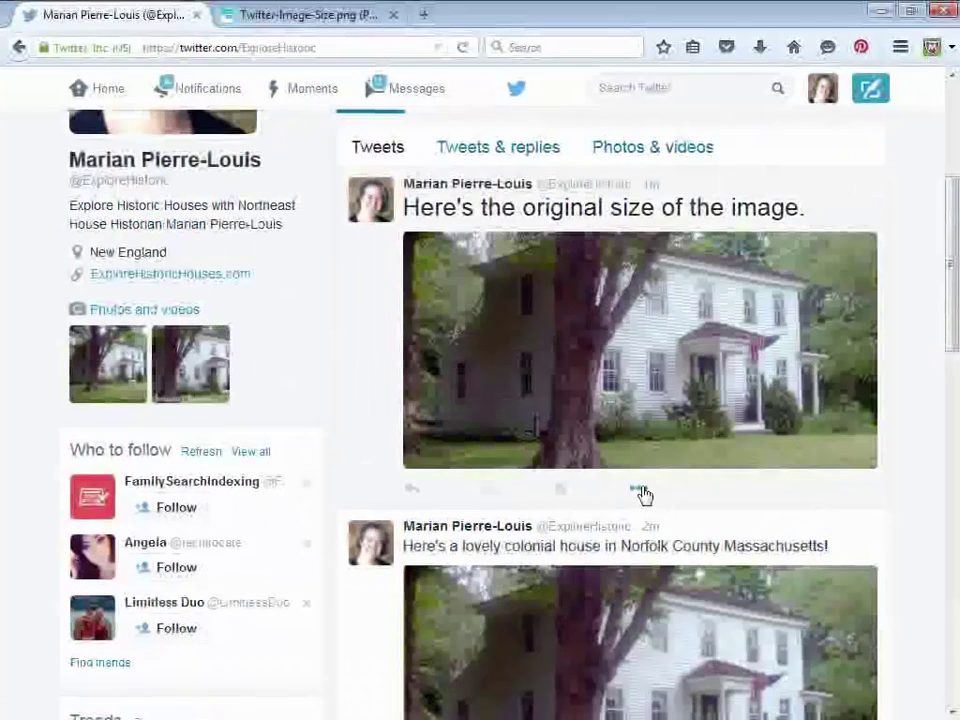
# Delete the 'Here's the original size of the image.' tweet, leaving the colonial house tweet on top.
pyautogui.click(641, 490)
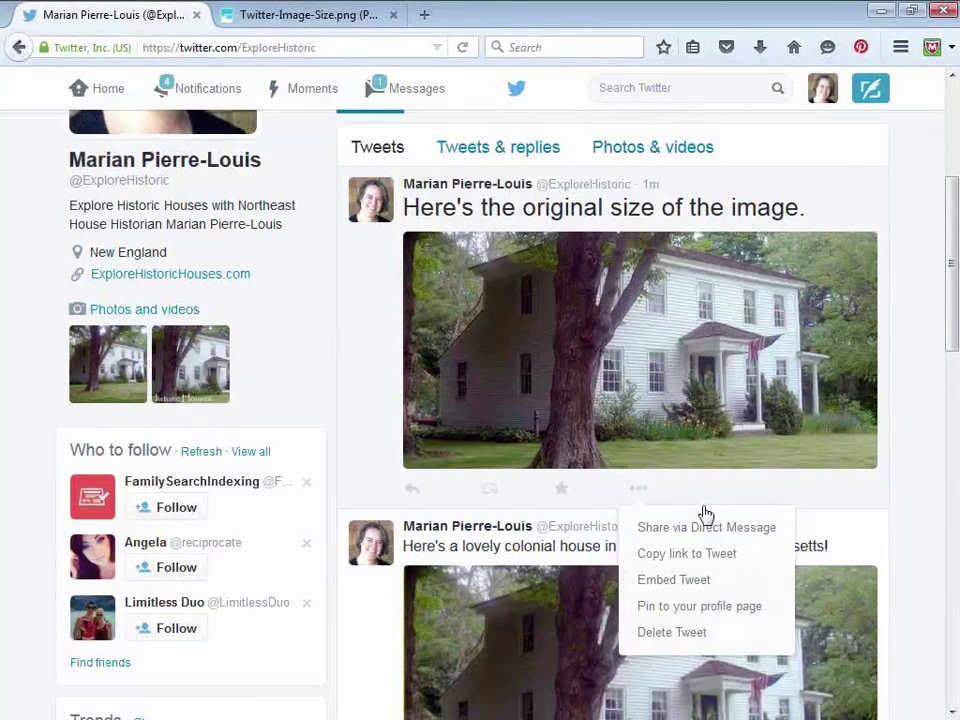
pyautogui.click(695, 633)
pyautogui.click(592, 433)
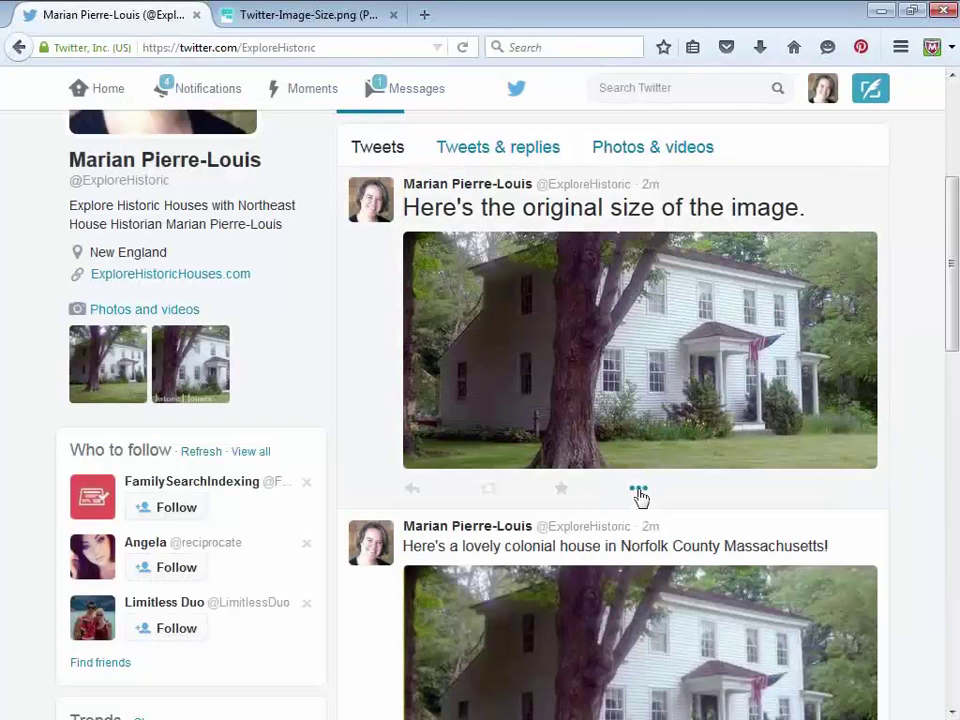
pyautogui.click(639, 493)
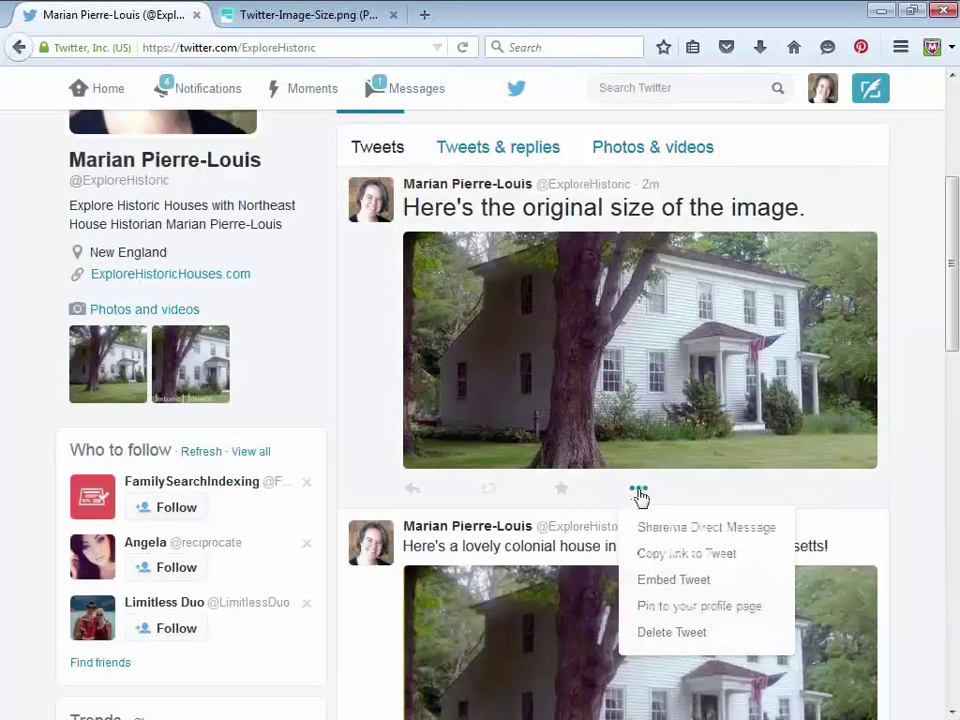
pyautogui.click(698, 634)
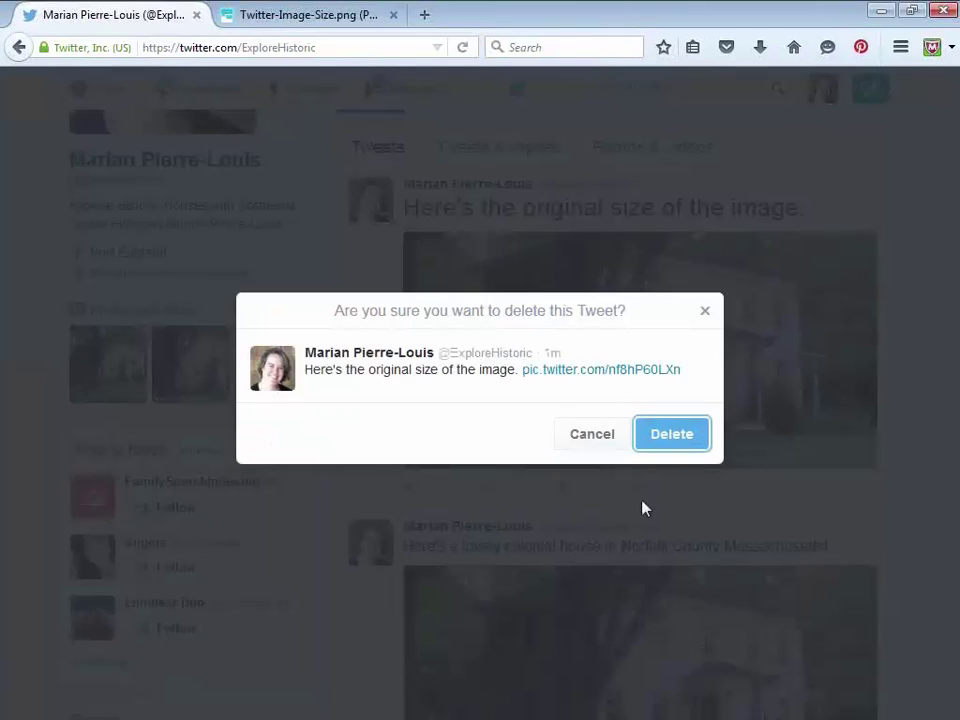
pyautogui.click(707, 435)
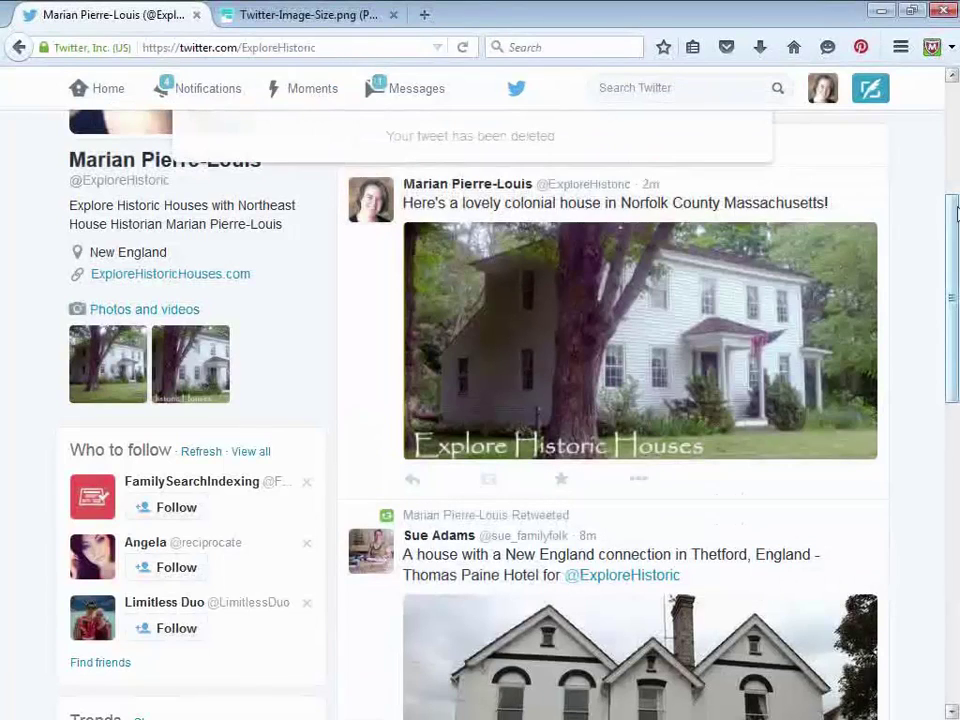
pyautogui.scroll(-2, 760, 590)
pyautogui.scroll(5, 922, 177)
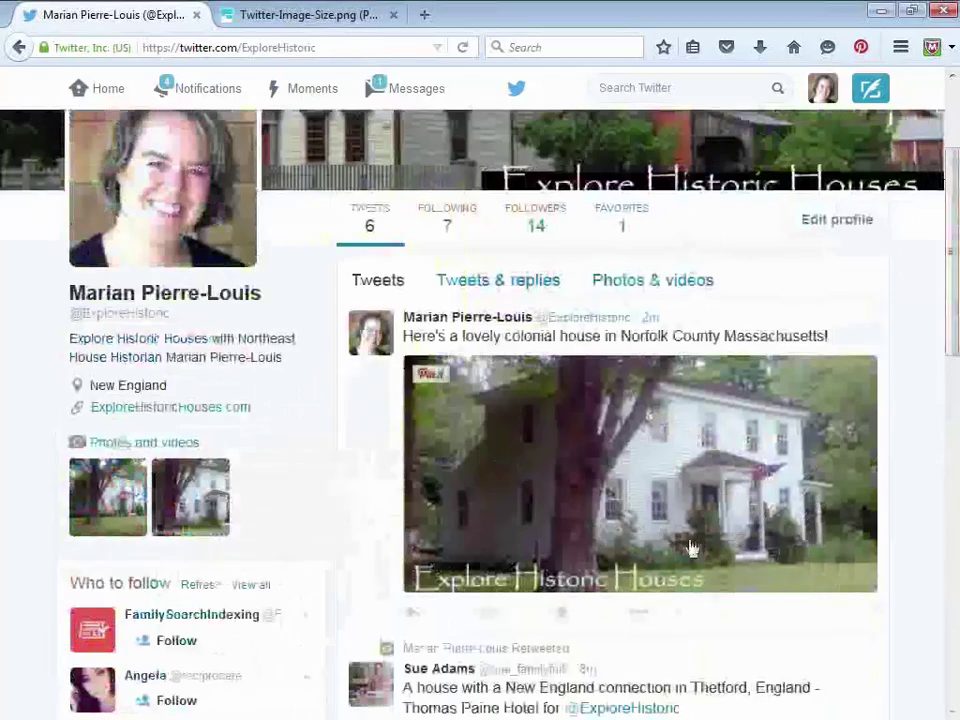
# Copy the web address of the Twitter-Image-Size.png reference chart.
pyautogui.scroll(-3, 641, 396)
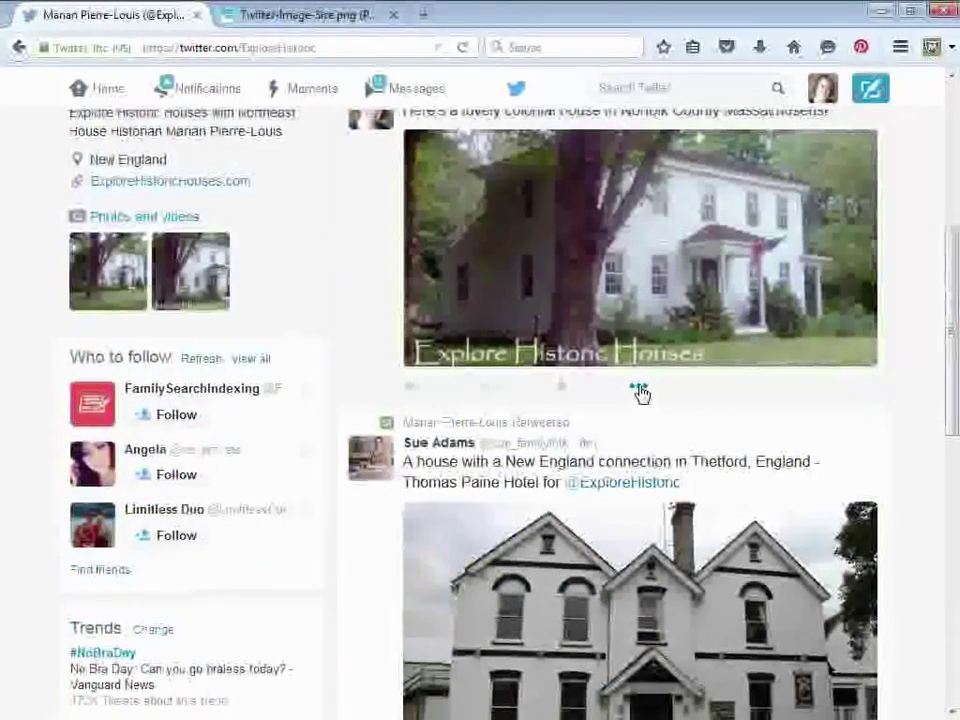
pyautogui.click(639, 389)
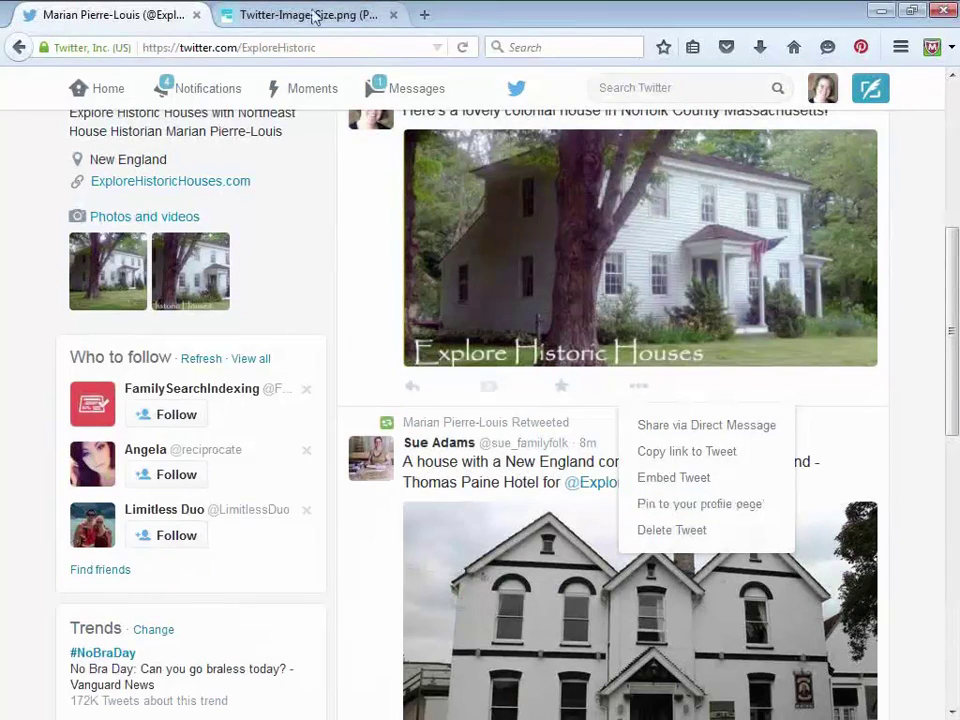
pyautogui.click(236, 13)
pyautogui.click(238, 47)
pyautogui.rightClick(238, 47)
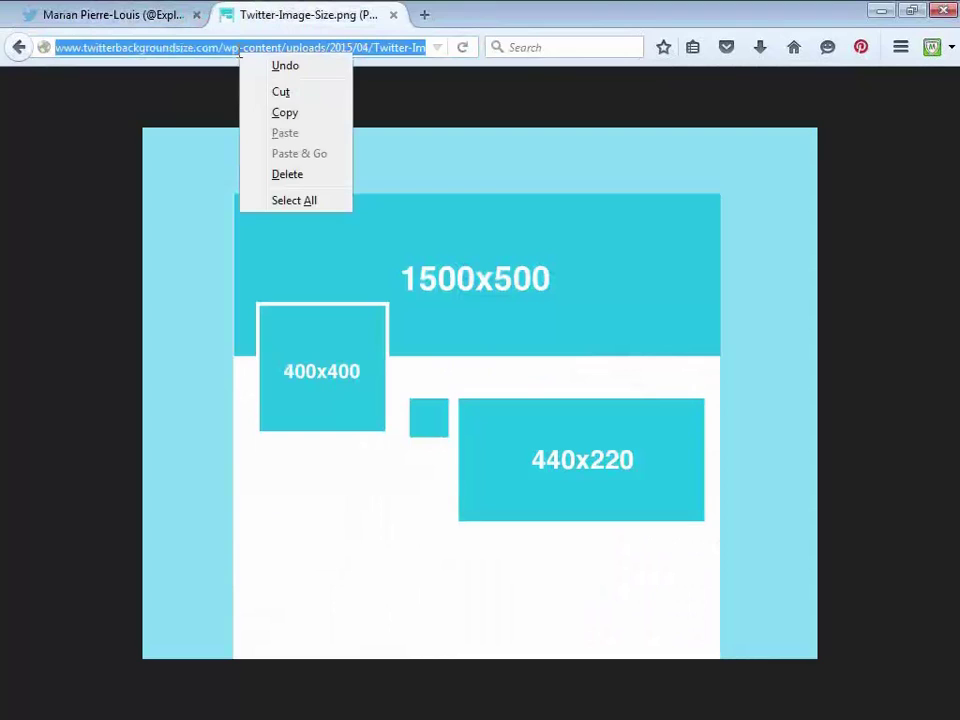
pyautogui.click(290, 109)
# Return to the ExploreHistoric profile, now showing 6 tweets with the colonial house tweet first.
pyautogui.hotkey('alt', 'Tab')
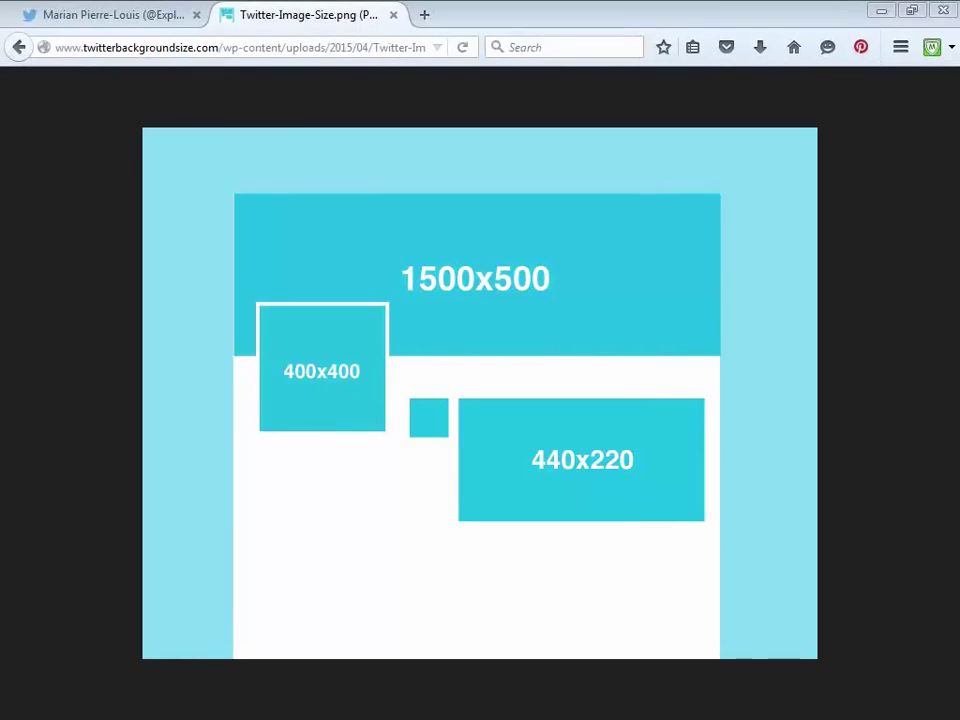
pyautogui.click(133, 15)
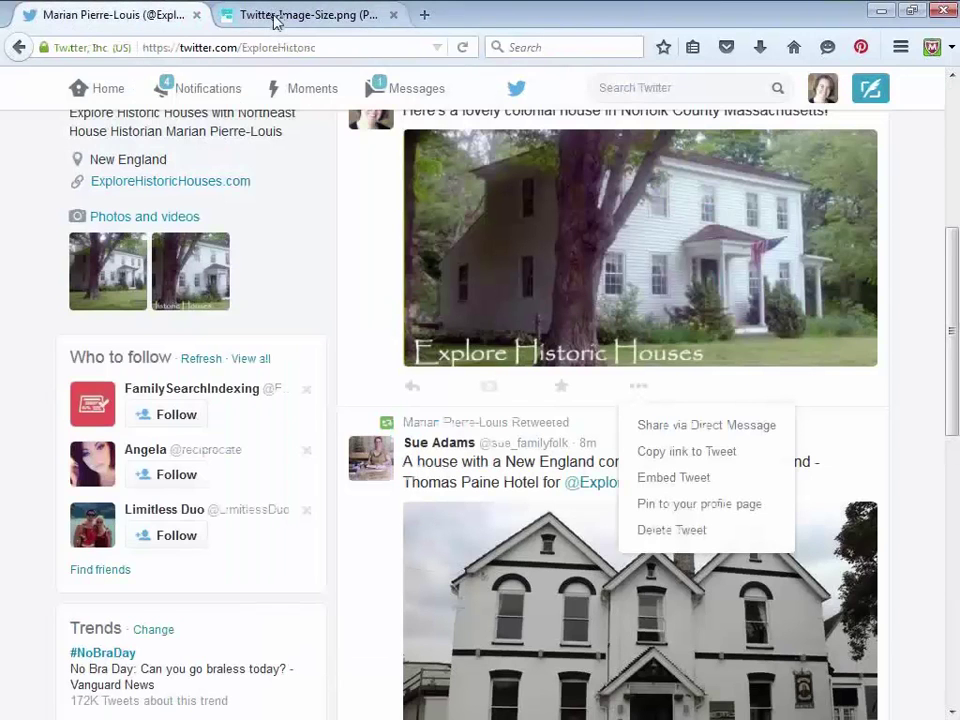
pyautogui.moveTo(951, 302); pyautogui.dragTo(955, 315)
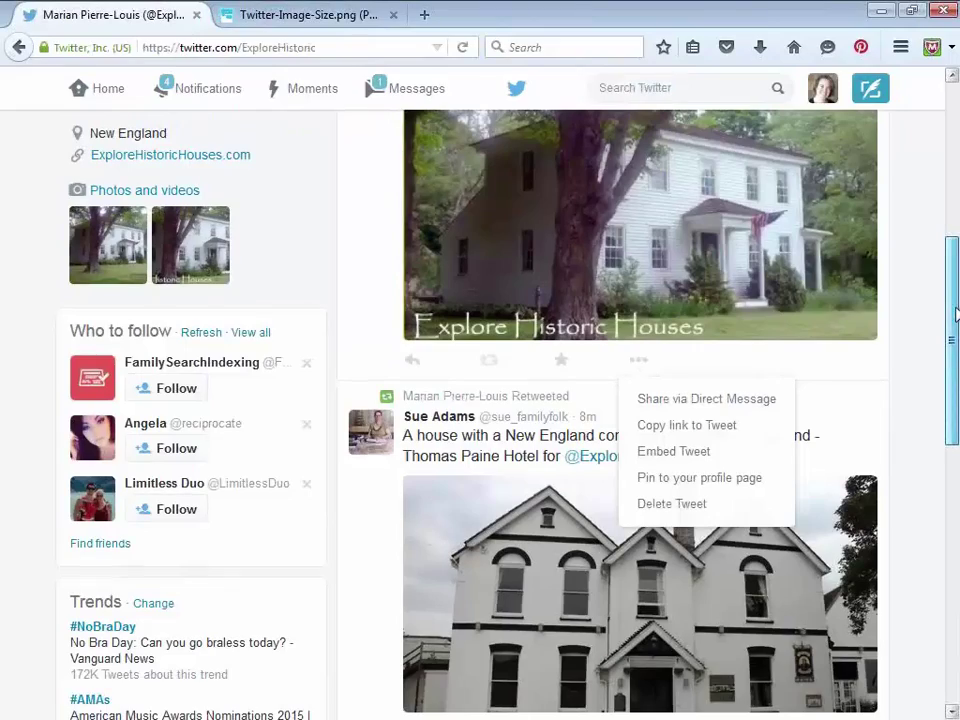
pyautogui.scroll(10, 955, 312)
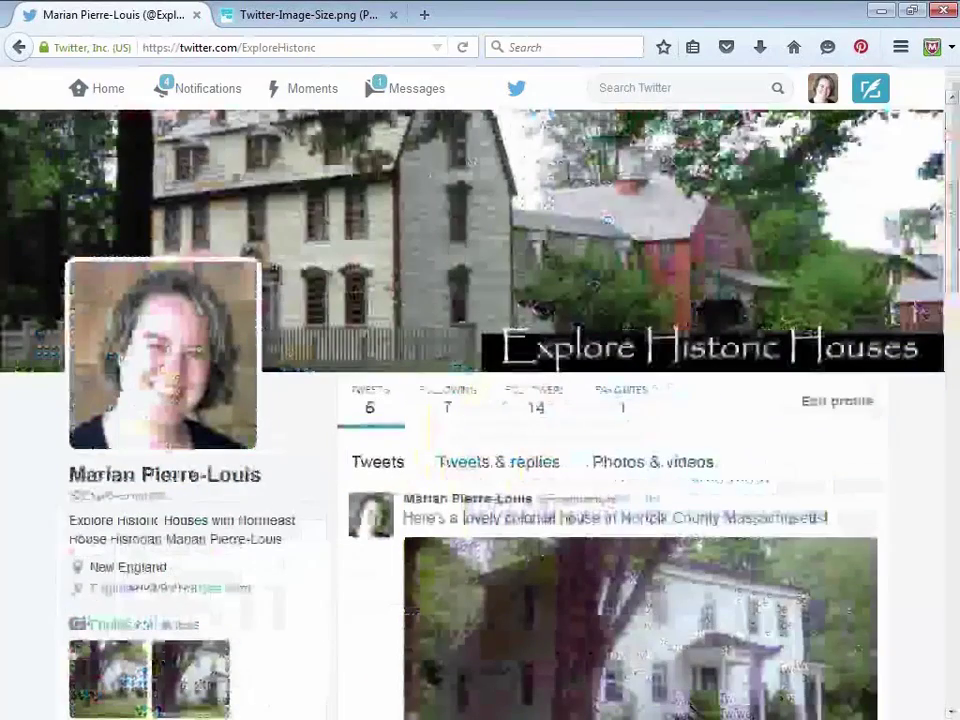
pyautogui.click(643, 92)
pyautogui.write('f')
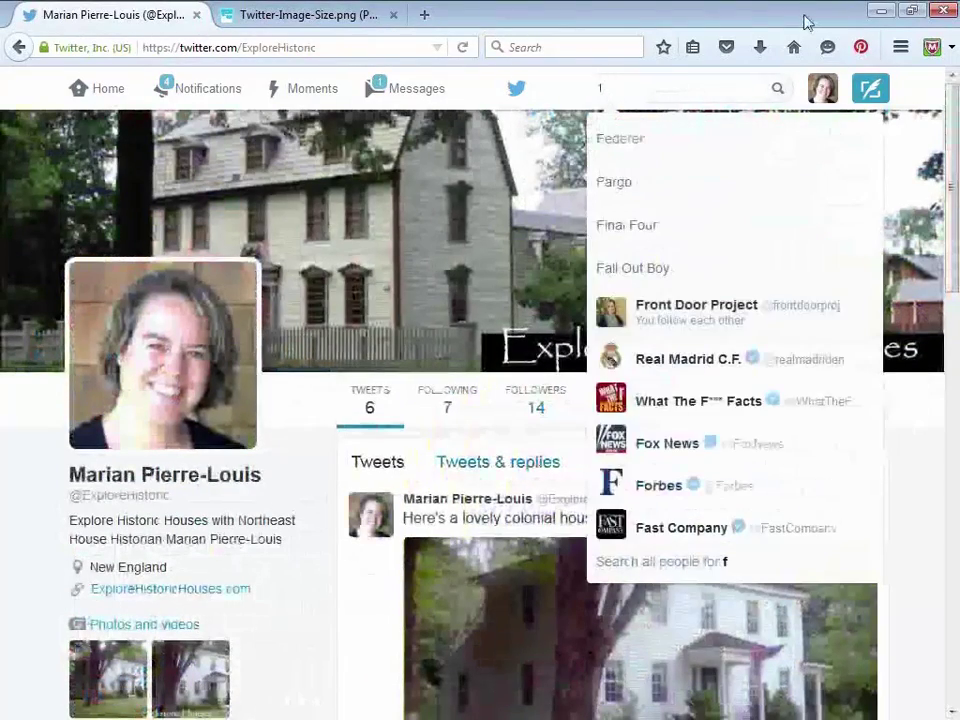
pyautogui.write('ront doo')
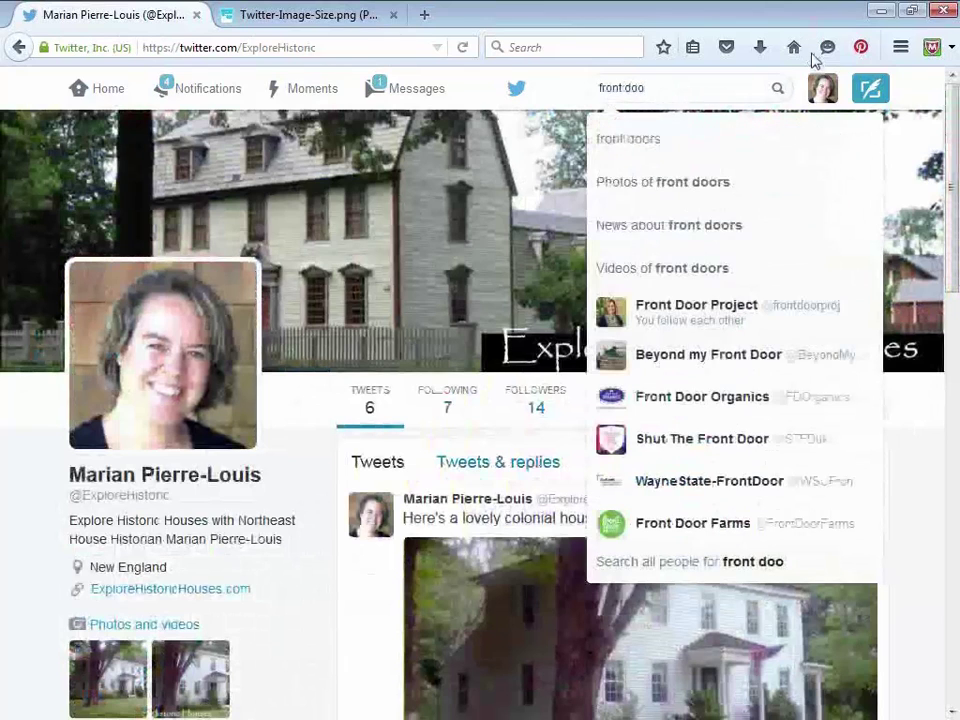
pyautogui.click(703, 312)
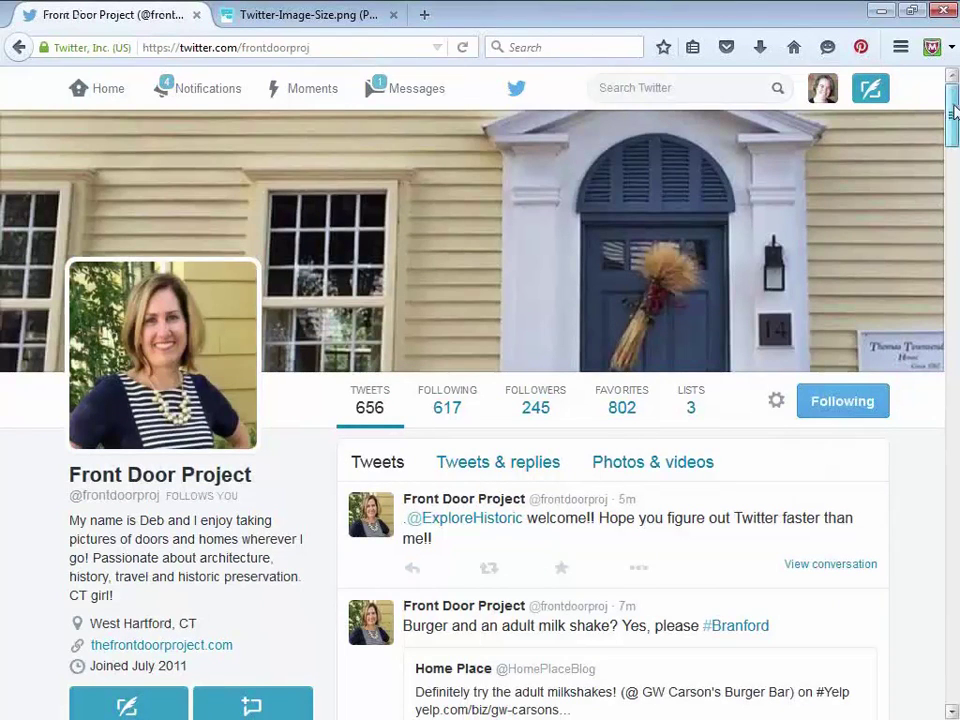
pyautogui.scroll(-1, 953, 118)
pyautogui.scroll(-2, 953, 118)
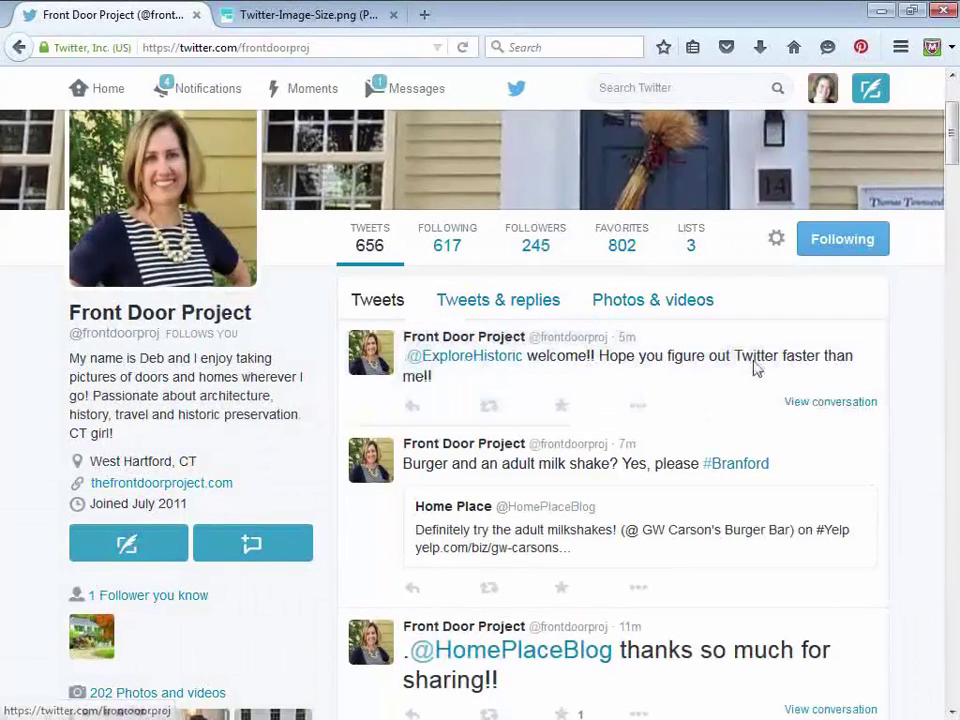
pyautogui.moveTo(953, 140); pyautogui.dragTo(954, 150)
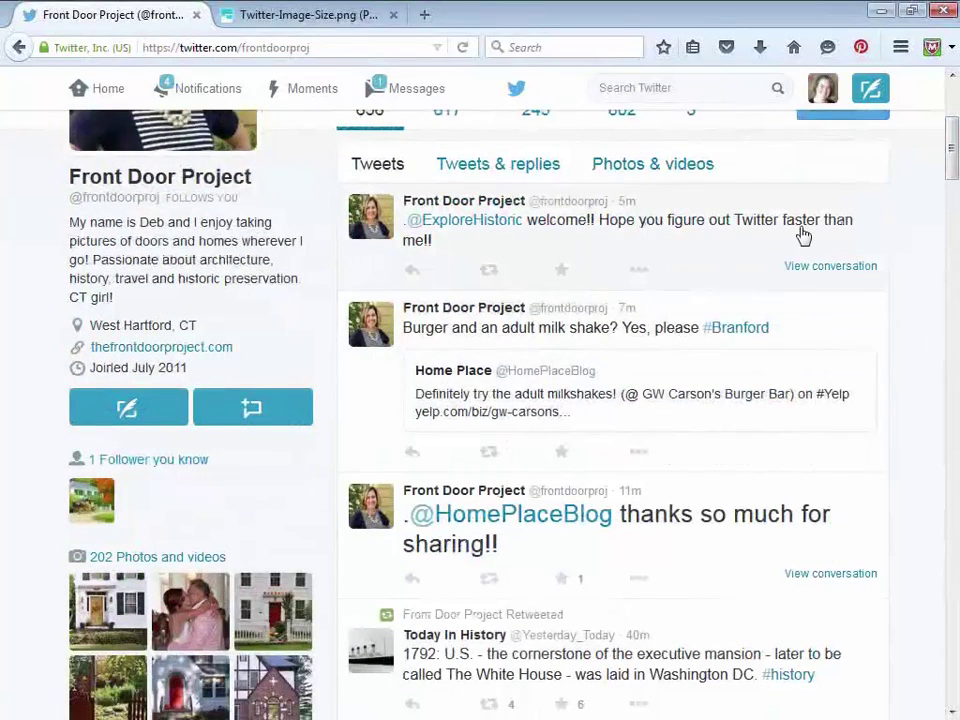
pyautogui.moveTo(953, 150); pyautogui.dragTo(952, 180)
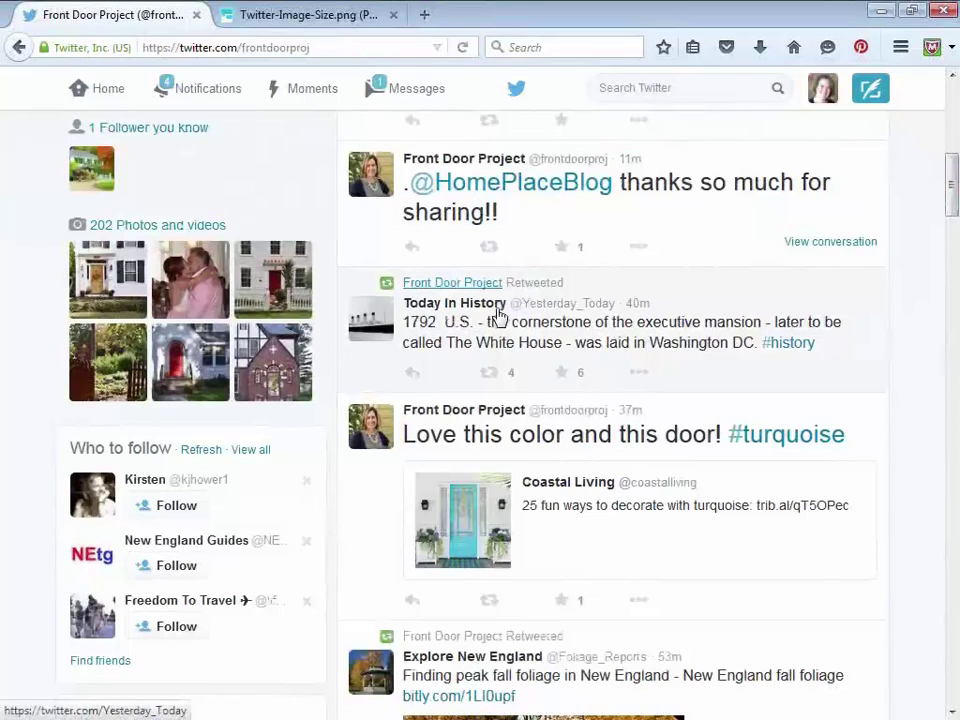
pyautogui.moveTo(522, 316)
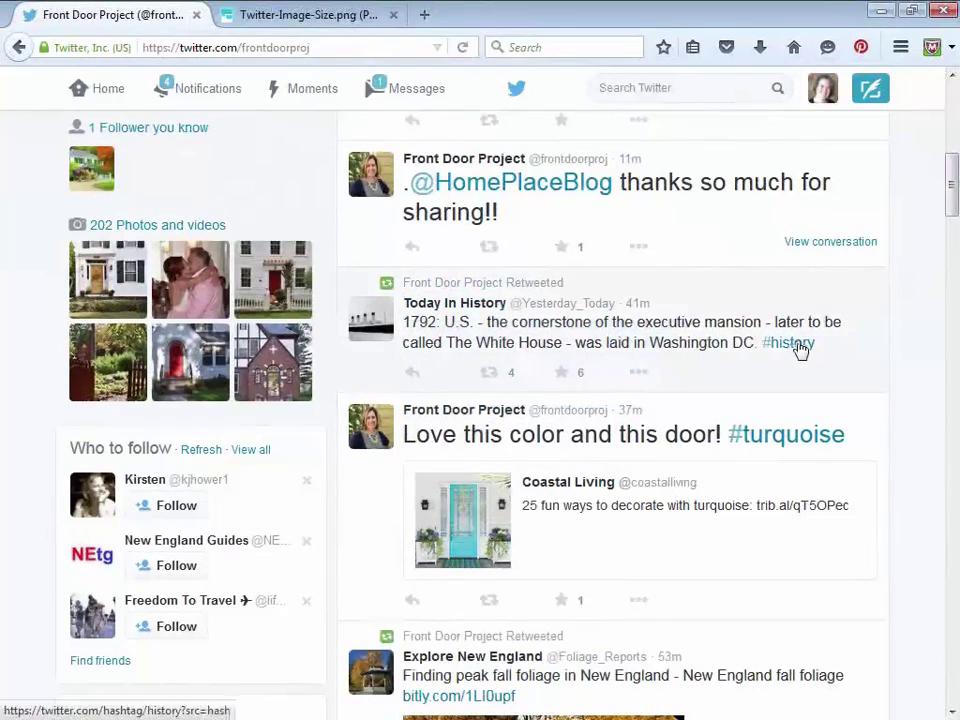
pyautogui.moveTo(954, 180); pyautogui.dragTo(955, 235)
pyautogui.scroll(-2, 954, 235)
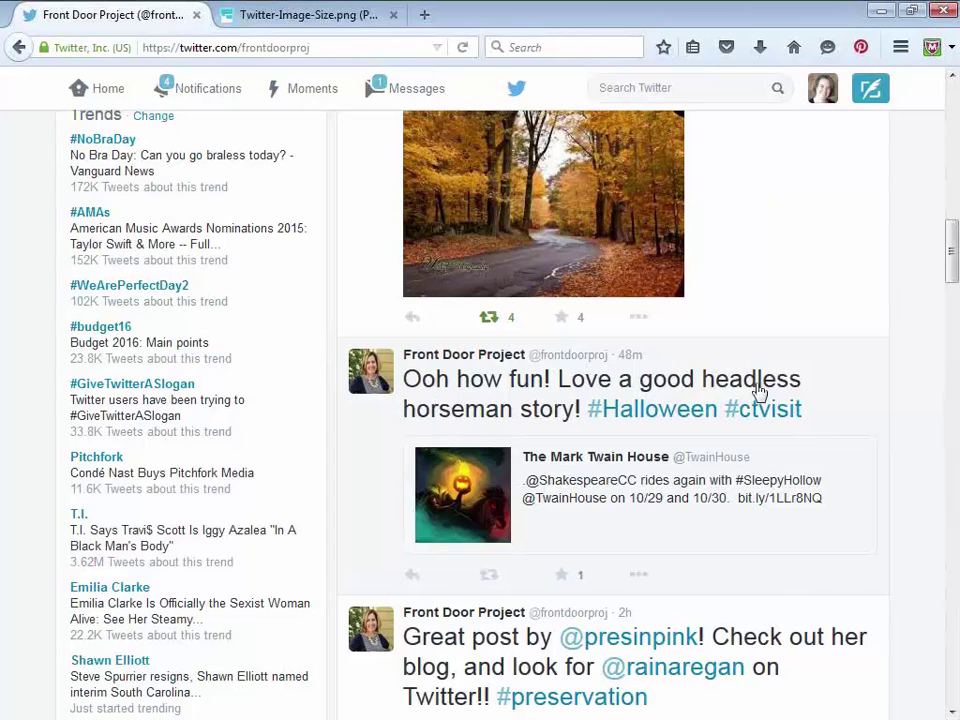
# Open the #Halloween hashtag's Live results, scroll through them, then select the search term.
pyautogui.click(652, 418)
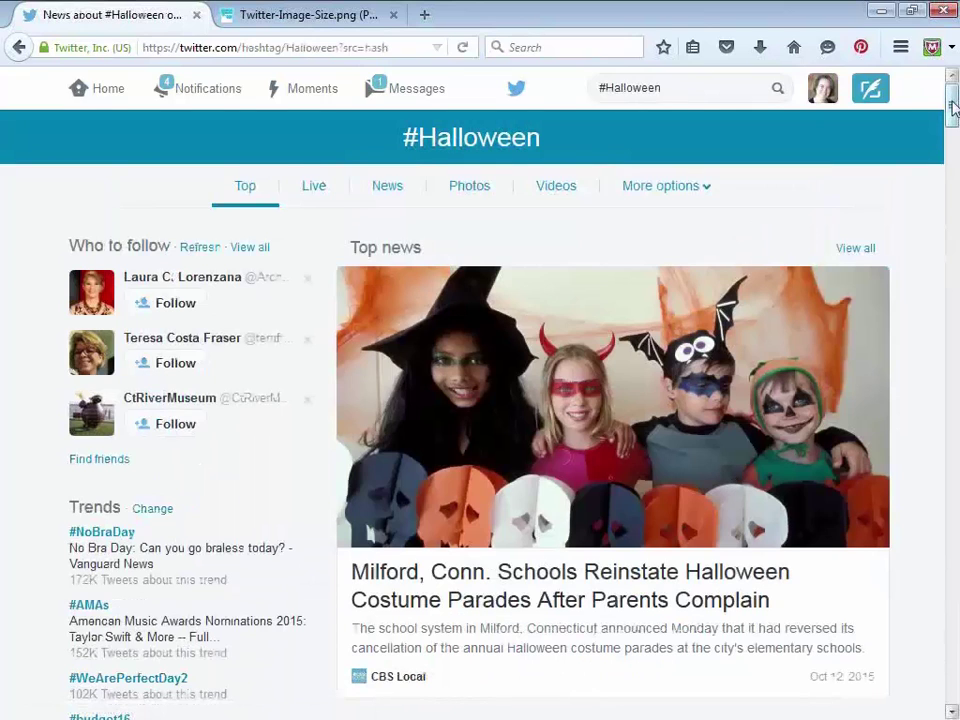
pyautogui.moveTo(951, 107)
pyautogui.mouseDown()
pyautogui.moveTo(953, 125)
pyautogui.moveTo(953, 92)
pyautogui.moveTo(955, 165)
pyautogui.moveTo(953, 92)
pyautogui.mouseUp()
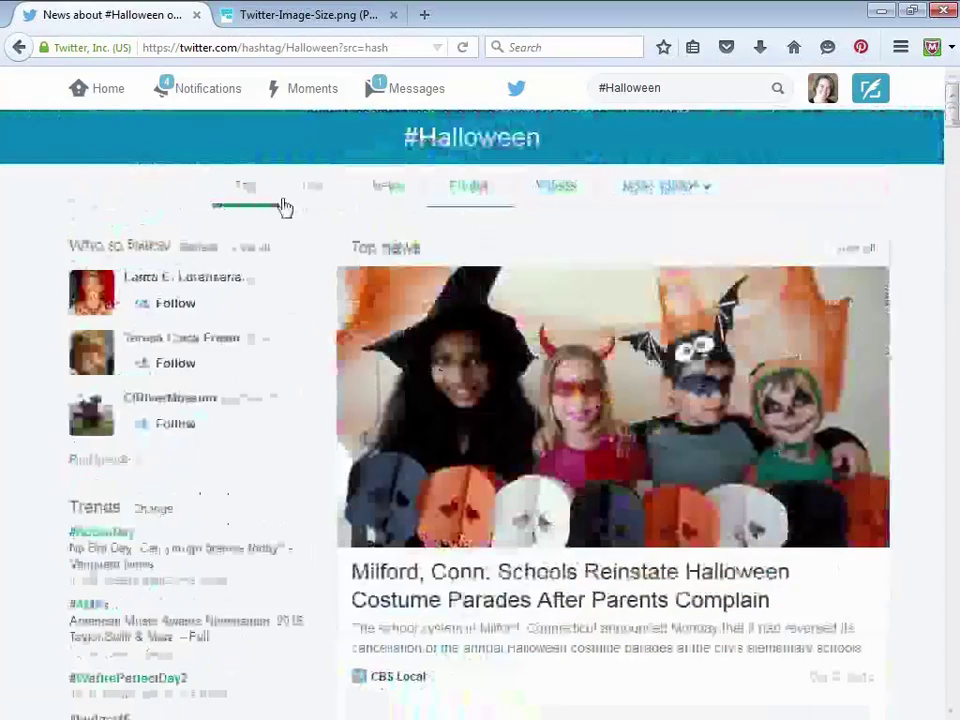
pyautogui.click(315, 190)
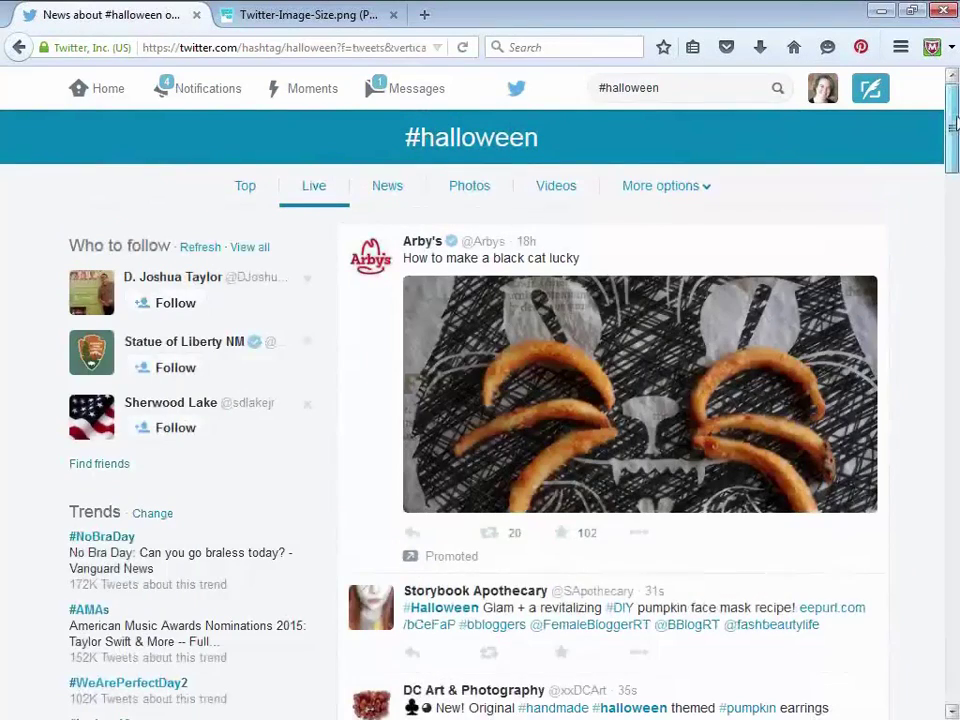
pyautogui.moveTo(953, 122); pyautogui.dragTo(953, 133)
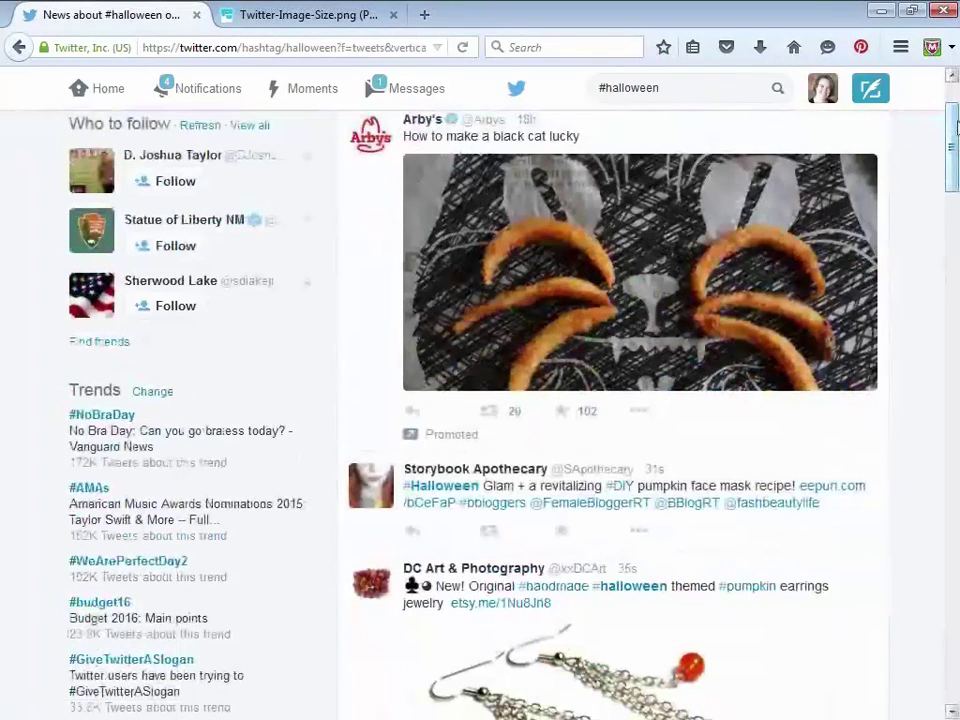
pyautogui.scroll(-3, 957, 127)
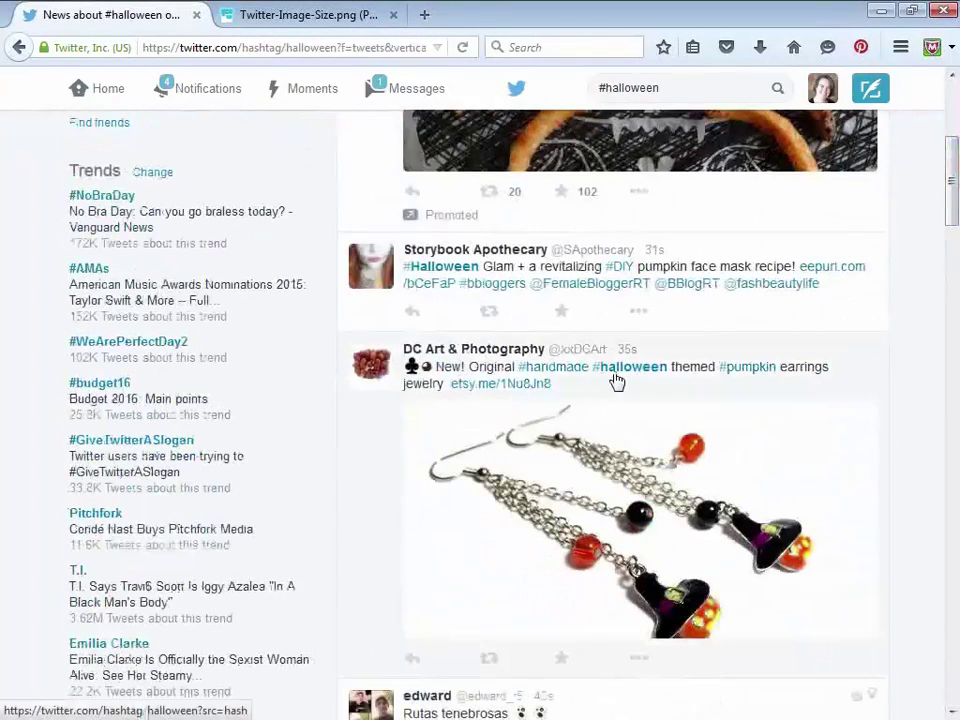
pyautogui.scroll(-3, 955, 180)
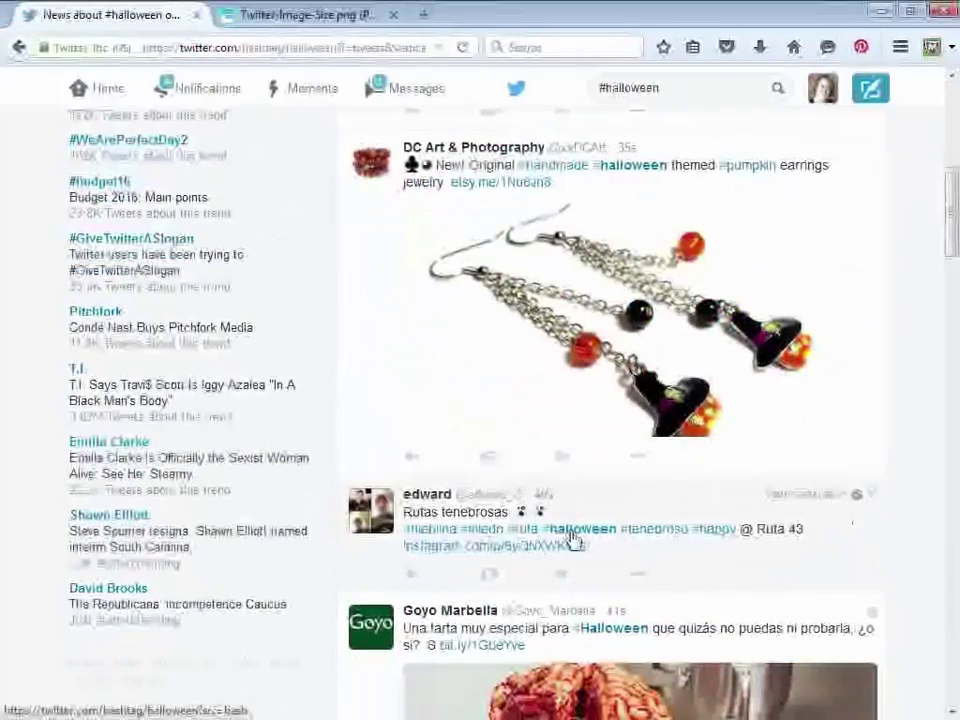
pyautogui.scroll(-2, 955, 238)
pyautogui.scroll(-5, 955, 238)
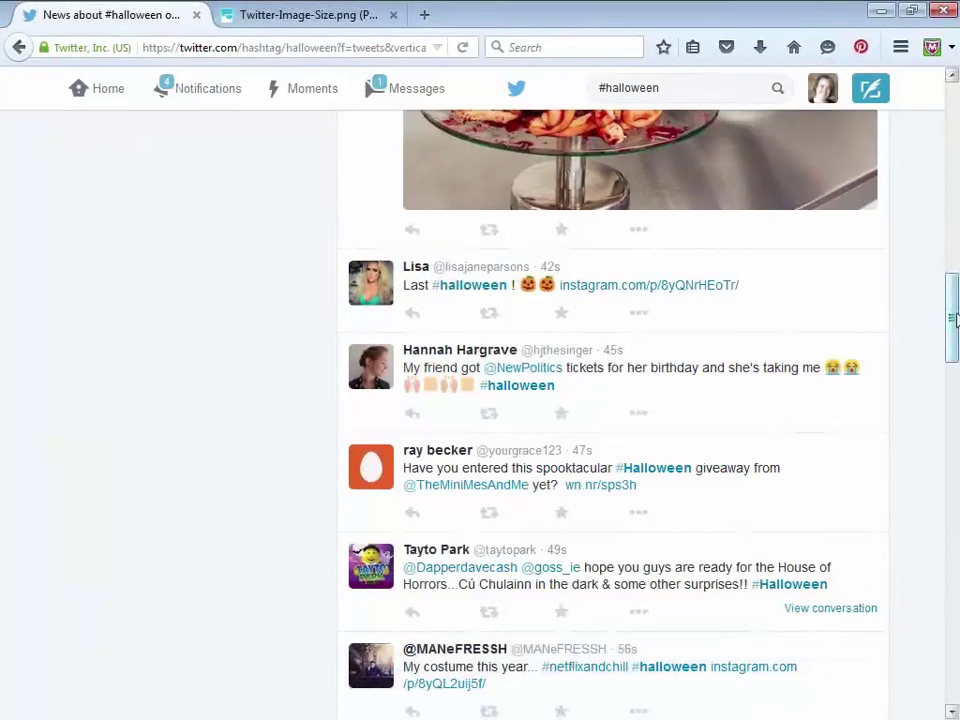
pyautogui.moveTo(951, 264); pyautogui.dragTo(953, 85)
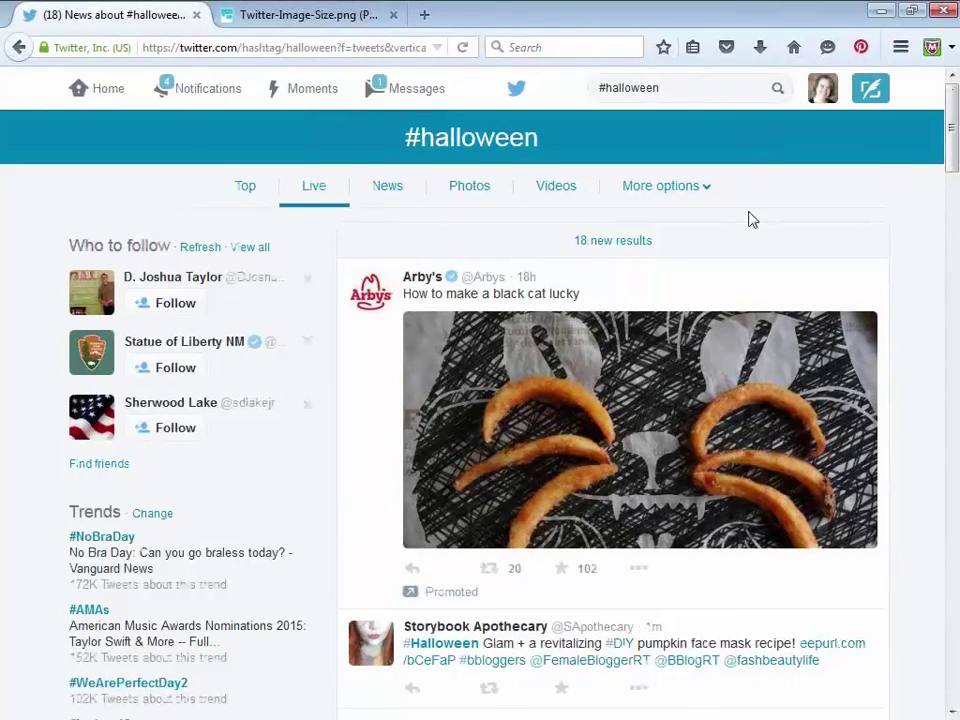
pyautogui.click(691, 86)
pyautogui.moveTo(679, 89); pyautogui.dragTo(576, 98)
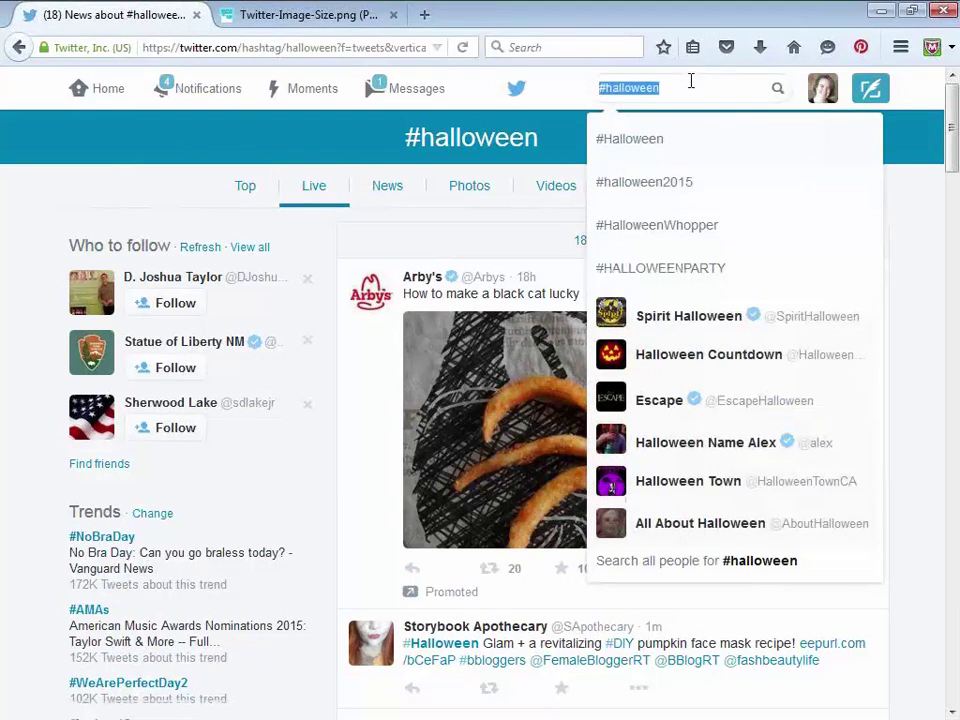
# Search #architecture and browse its Live results, led by a Carmel beachfront homes tweet.
pyautogui.write('#architev')
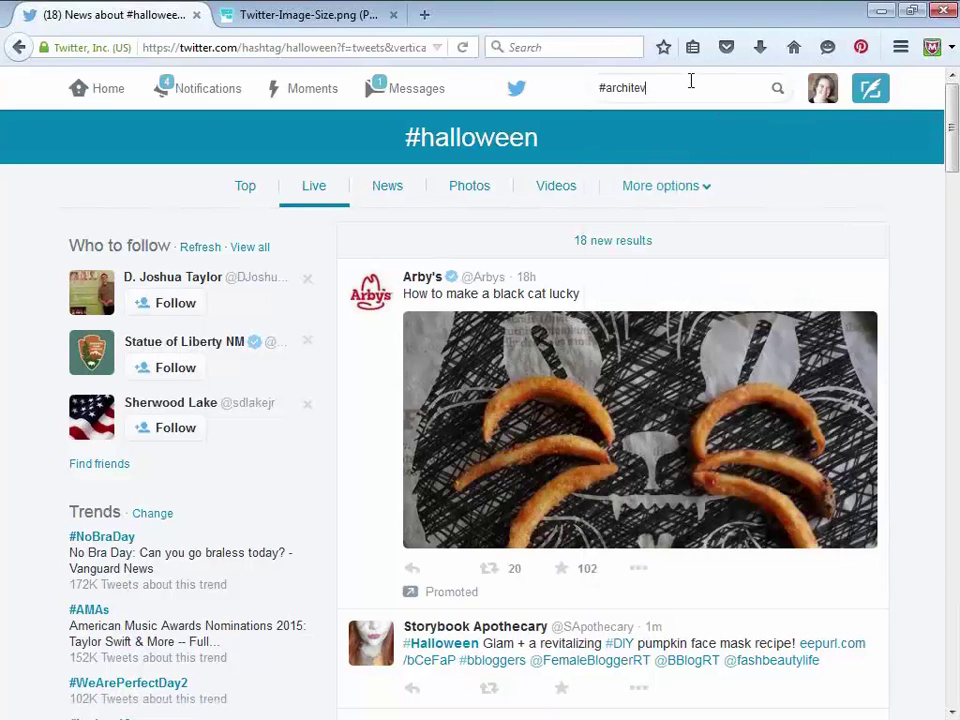
pyautogui.write('tural')
pyautogui.press('BackSpace')
pyautogui.press('BackSpace')
pyautogui.press('BackSpace')
pyautogui.write('re')
pyautogui.press('Return')
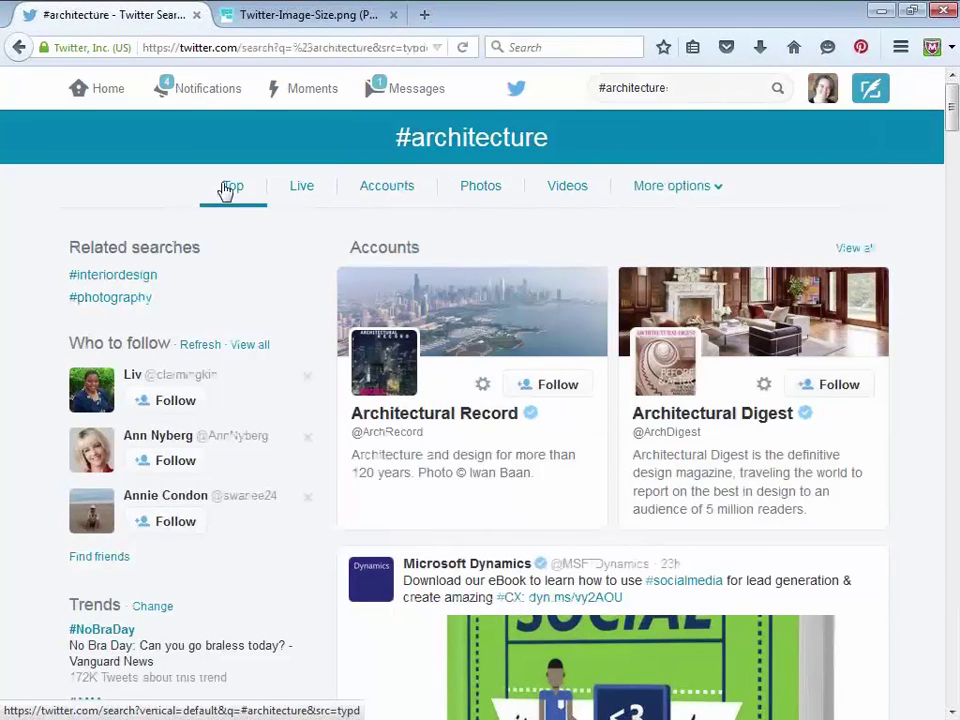
pyautogui.click(311, 190)
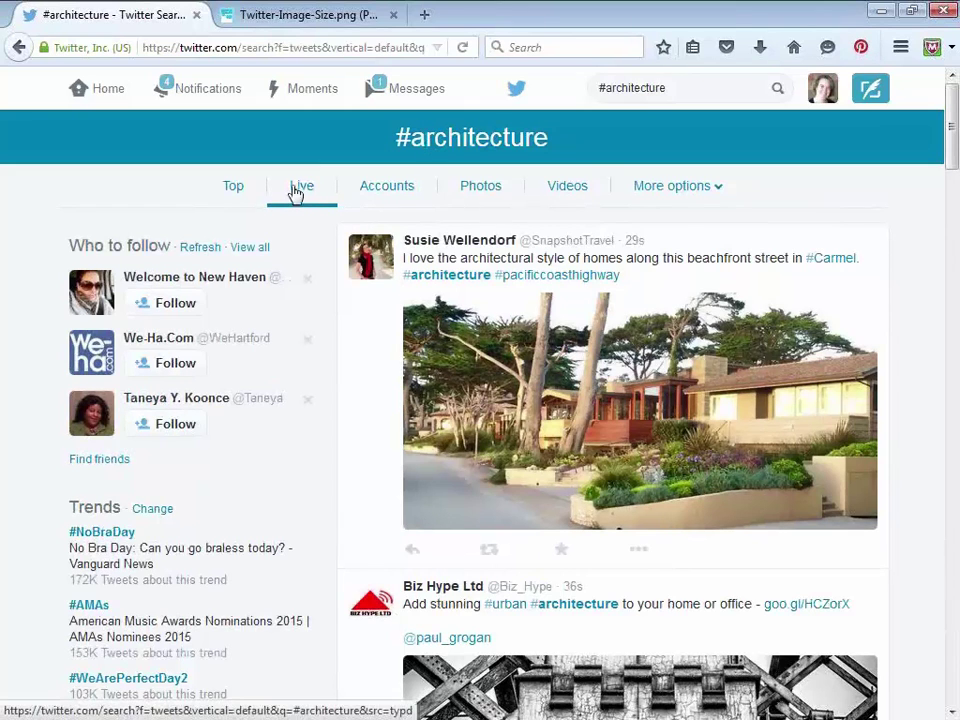
pyautogui.scroll(-2, 955, 150)
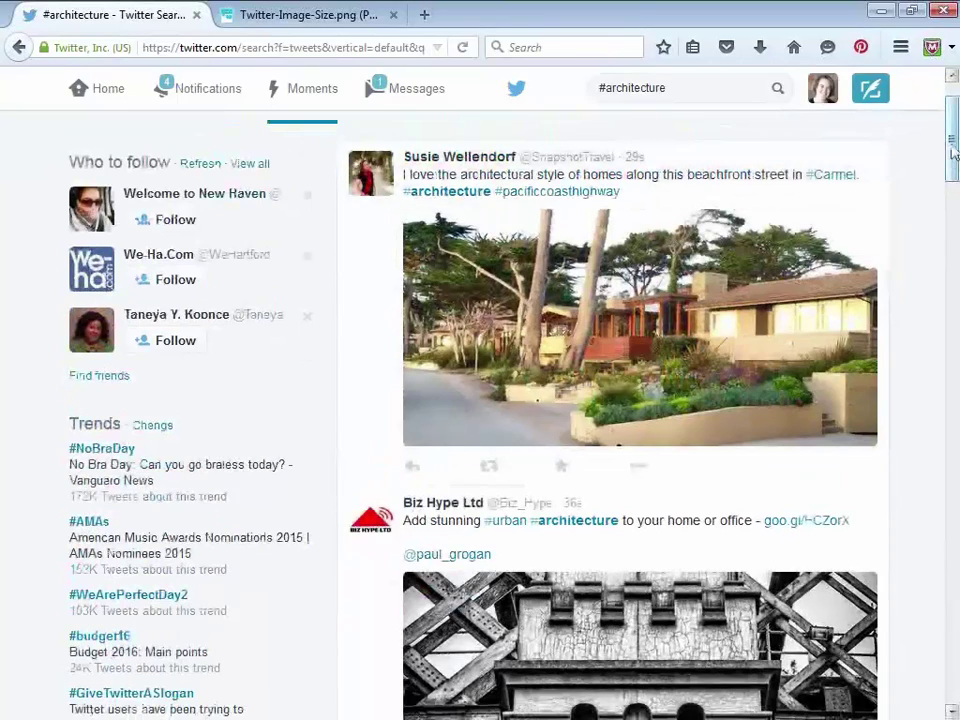
pyautogui.moveTo(955, 150); pyautogui.dragTo(957, 178)
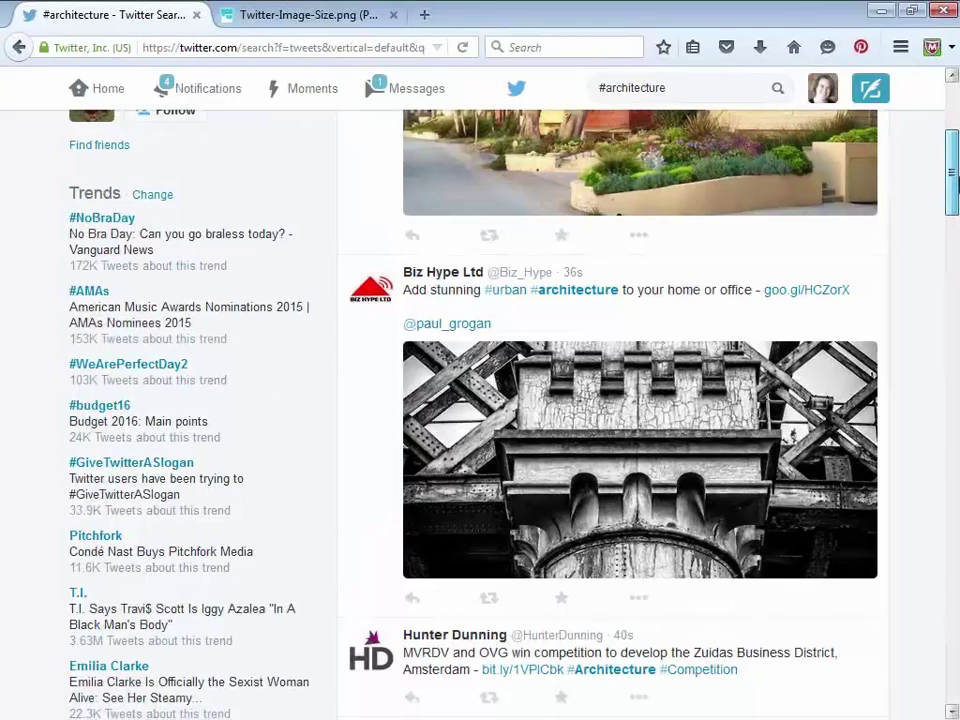
pyautogui.moveTo(955, 180); pyautogui.dragTo(955, 192)
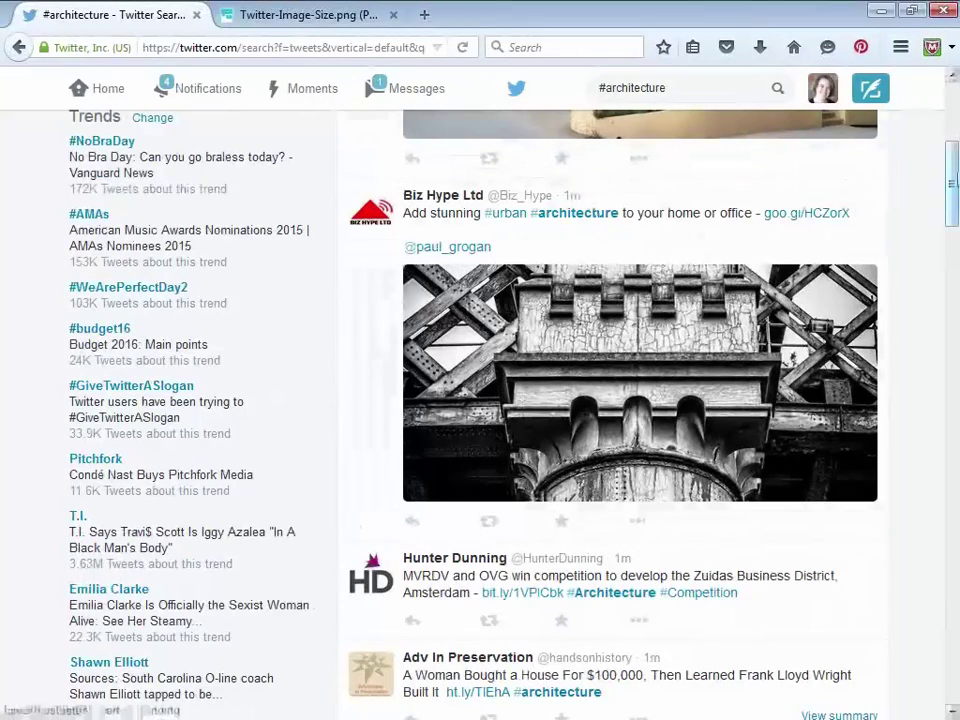
pyautogui.moveTo(955, 180); pyautogui.dragTo(564, 9)
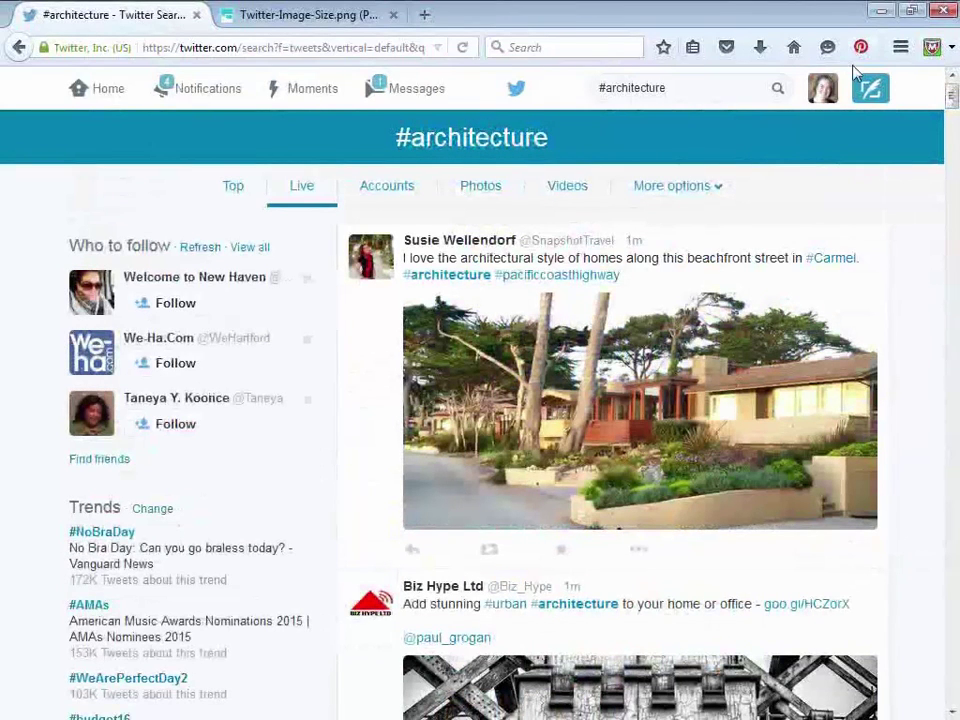
pyautogui.click(686, 87)
# Replace the search with #Boston and view its Live results, topped by a Bruins Store tweet.
pyautogui.moveTo(686, 87); pyautogui.dragTo(590, 120)
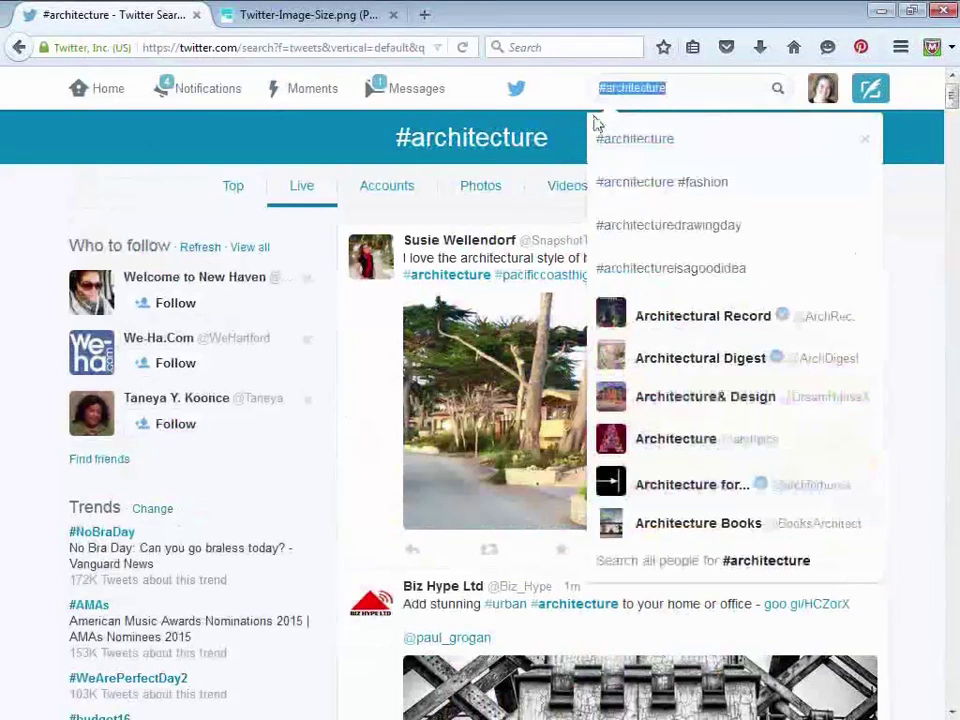
pyautogui.write('#Boston')
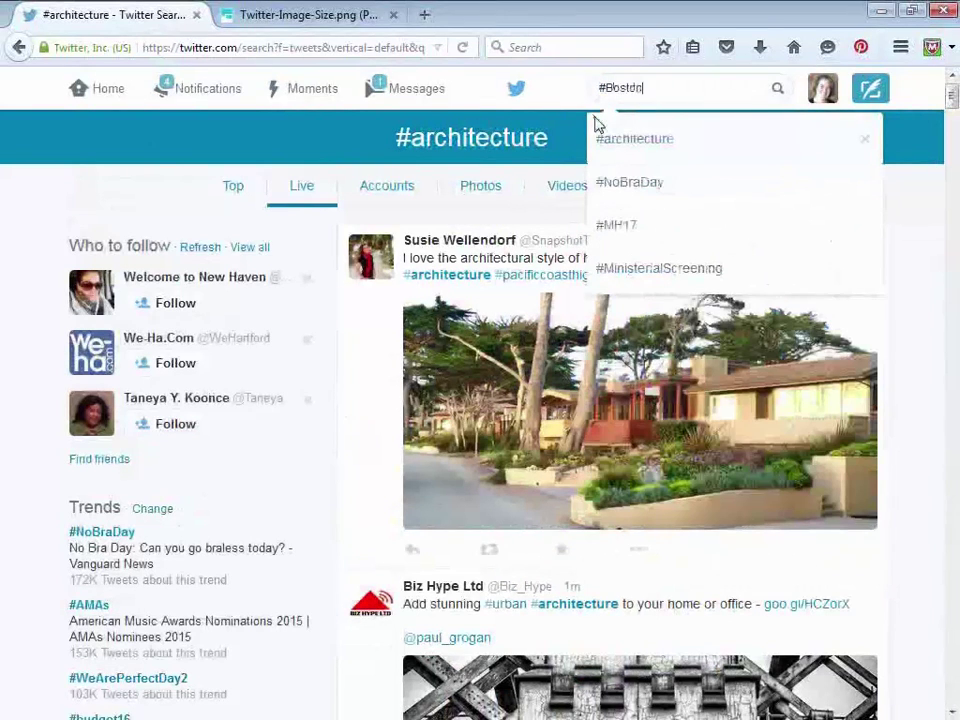
pyautogui.press('Return')
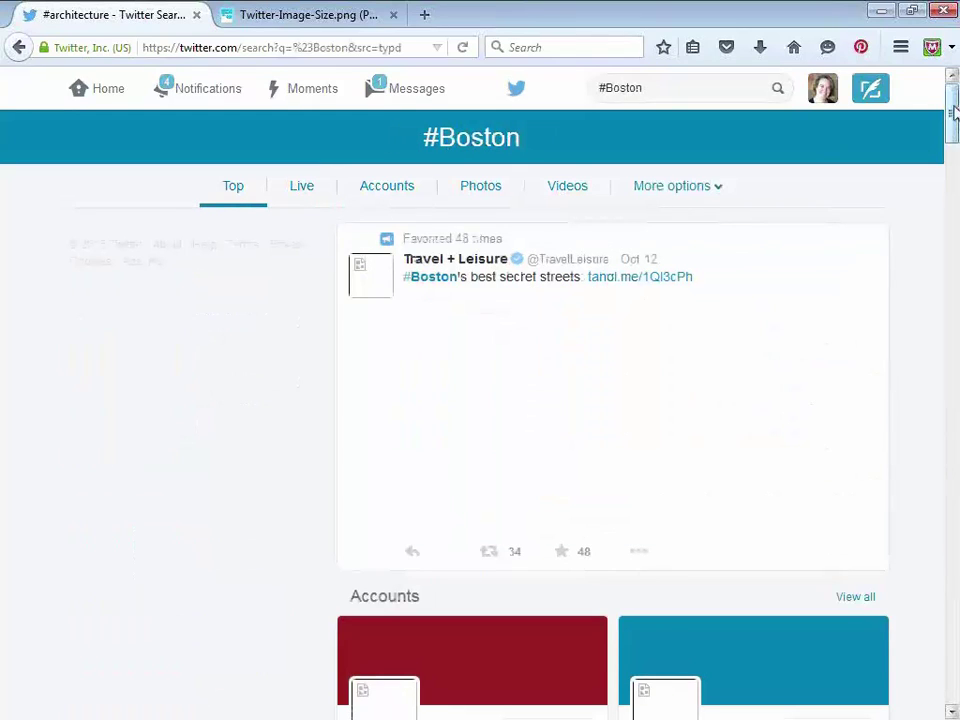
pyautogui.click(300, 186)
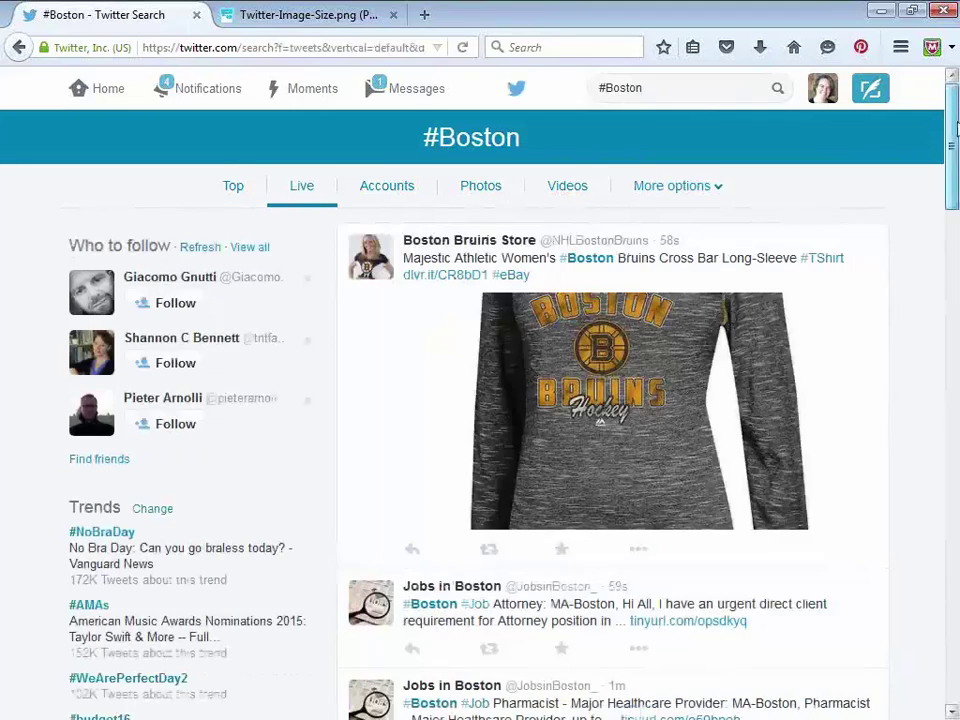
pyautogui.moveTo(955, 125)
pyautogui.mouseDown()
pyautogui.moveTo(955, 175)
pyautogui.moveTo(955, 125)
pyautogui.mouseUp()
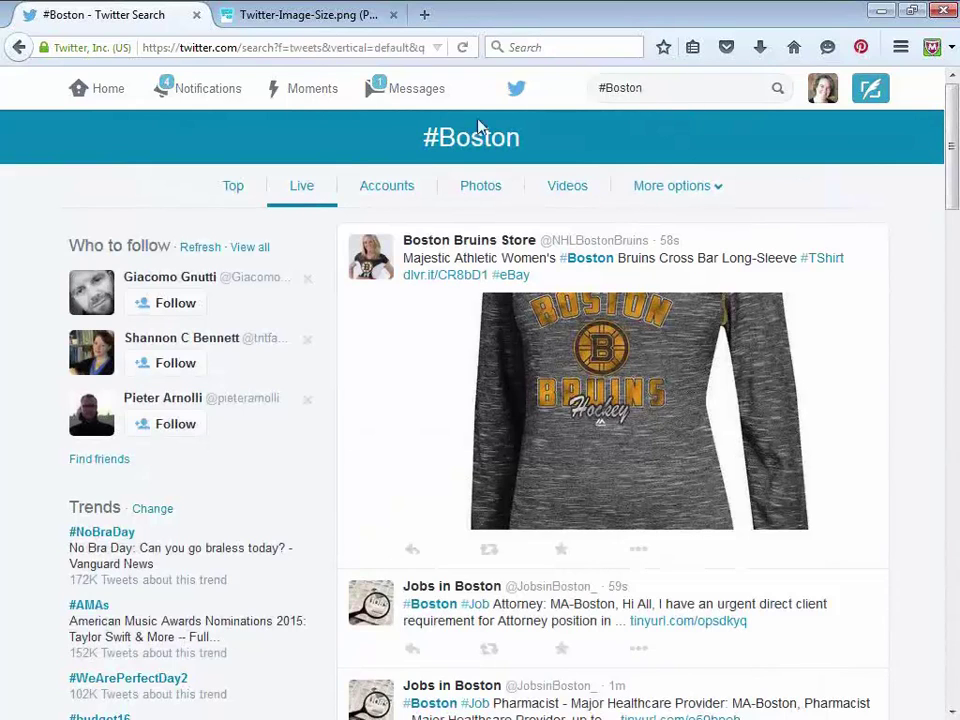
pyautogui.click(664, 87)
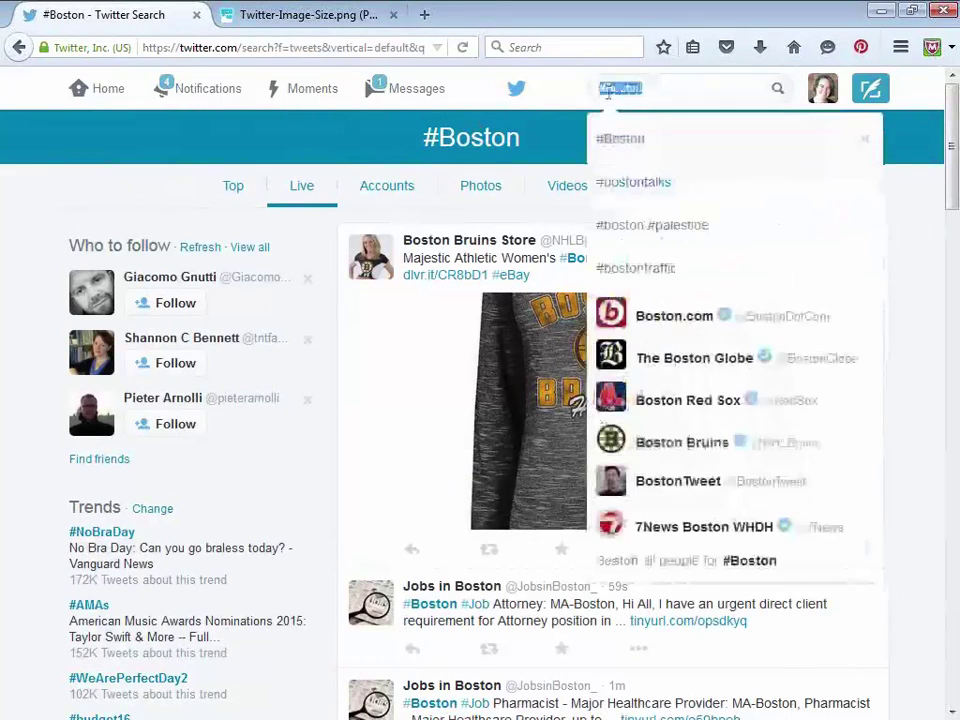
# Search 'front', open the Front Door Project profile, and bring up its user actions menu.
pyautogui.write('front')
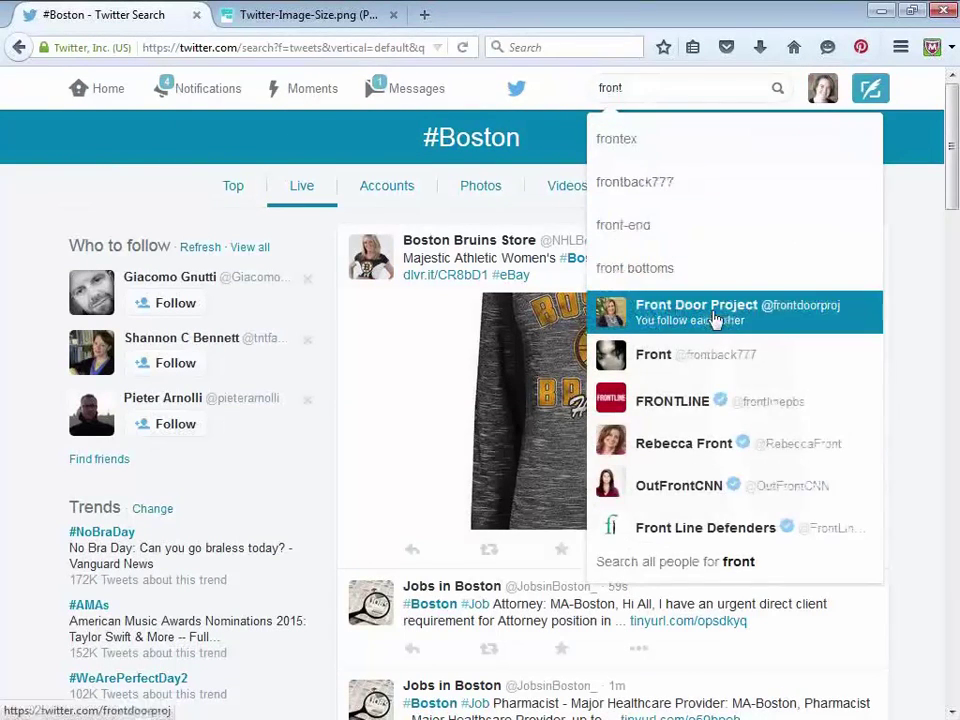
pyautogui.click(700, 316)
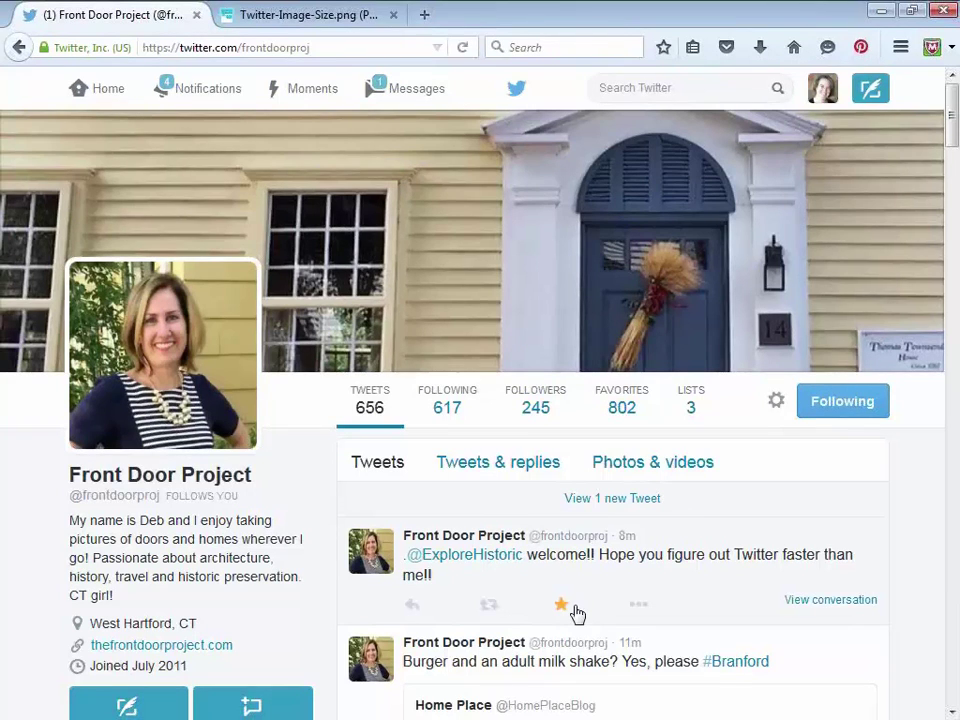
pyautogui.click(778, 403)
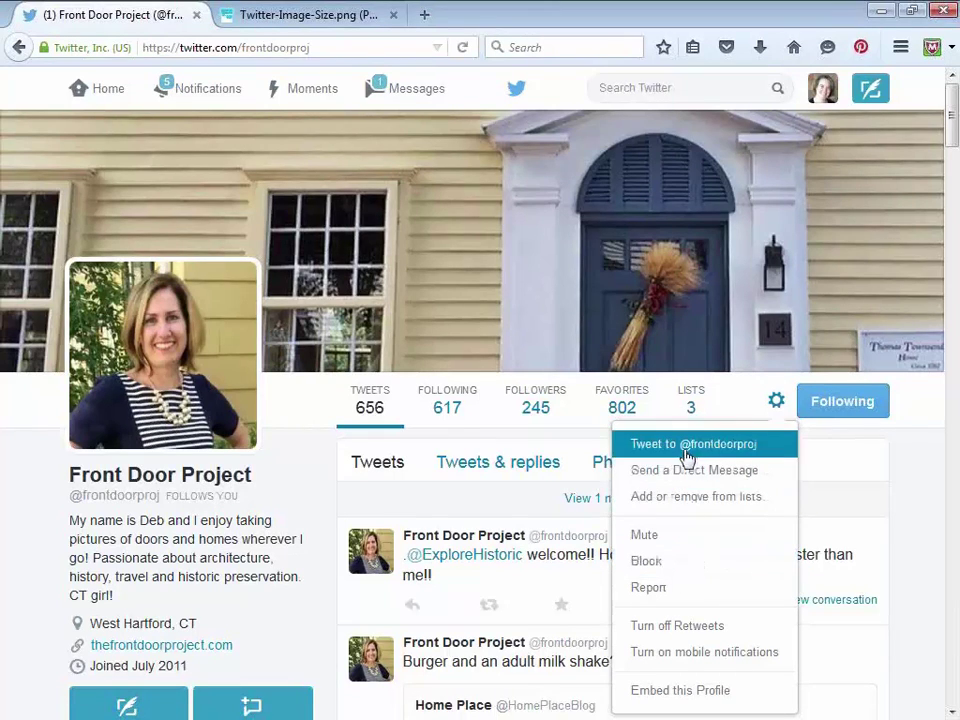
# Create a public list named 'Historic Houses' from the account's list options, then close the dialog.
pyautogui.click(697, 506)
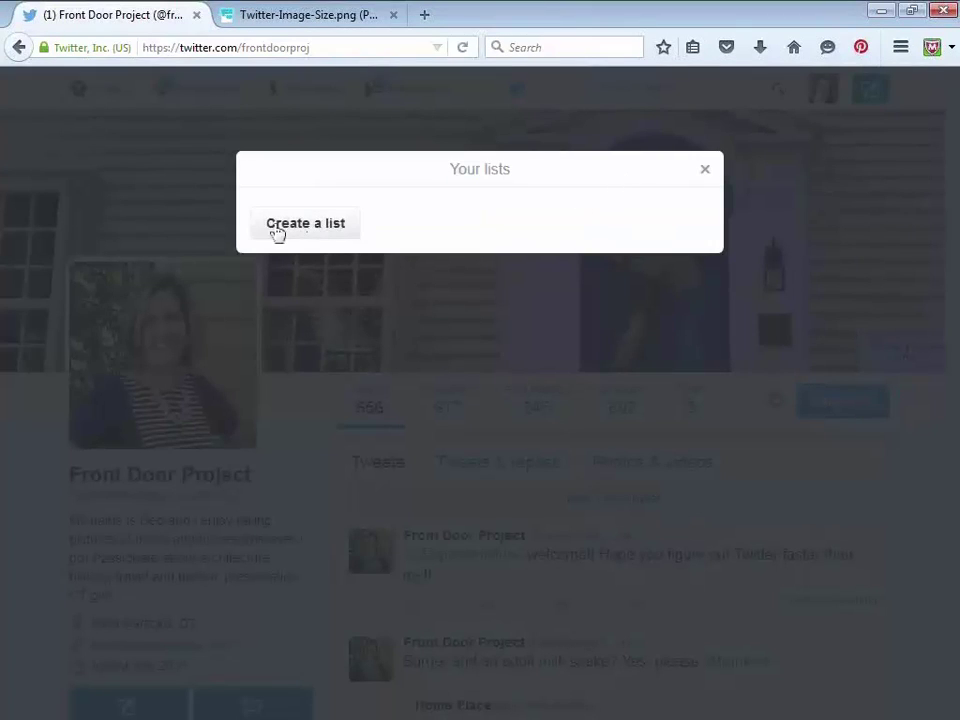
pyautogui.click(299, 223)
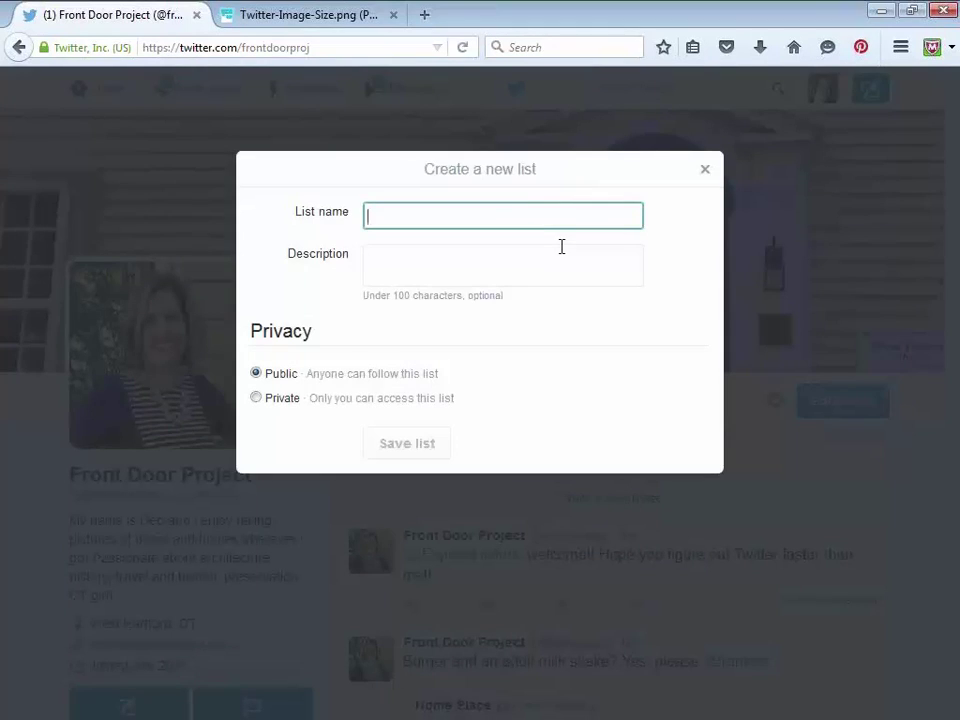
pyautogui.write('Historic')
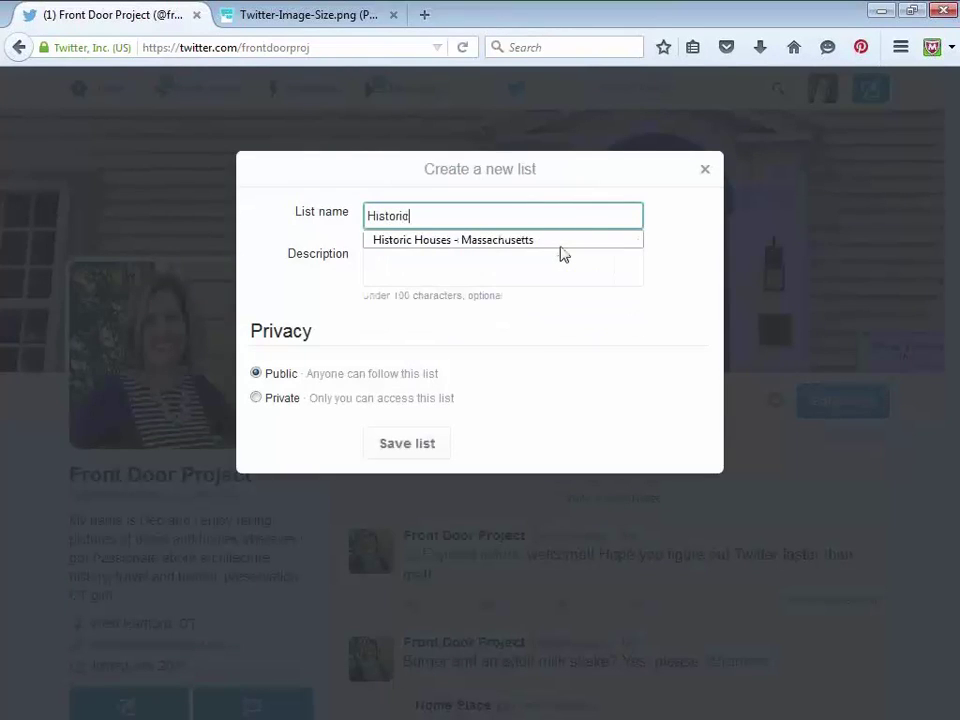
pyautogui.write(' HYo')
pyautogui.press('BackSpace')
pyautogui.write('ouses')
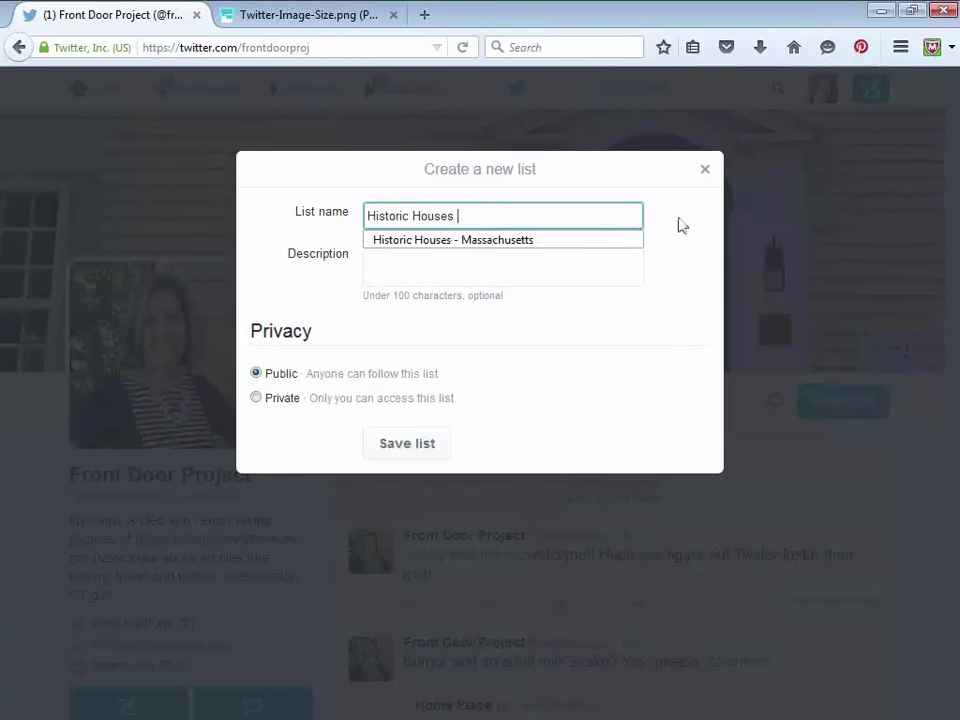
pyautogui.click(523, 429)
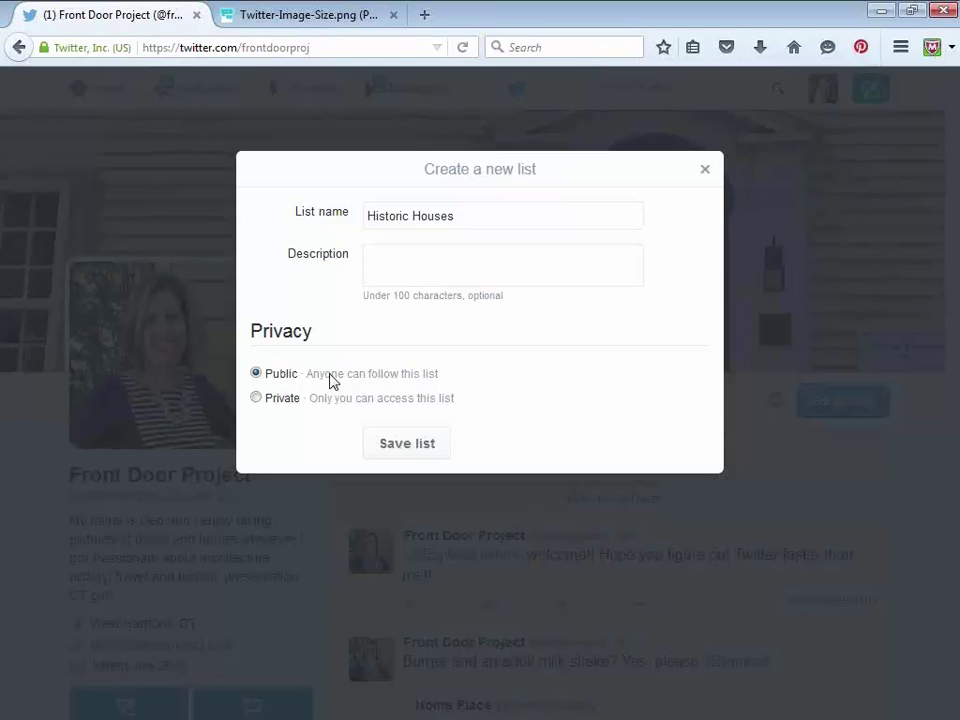
pyautogui.click(258, 400)
pyautogui.click(256, 373)
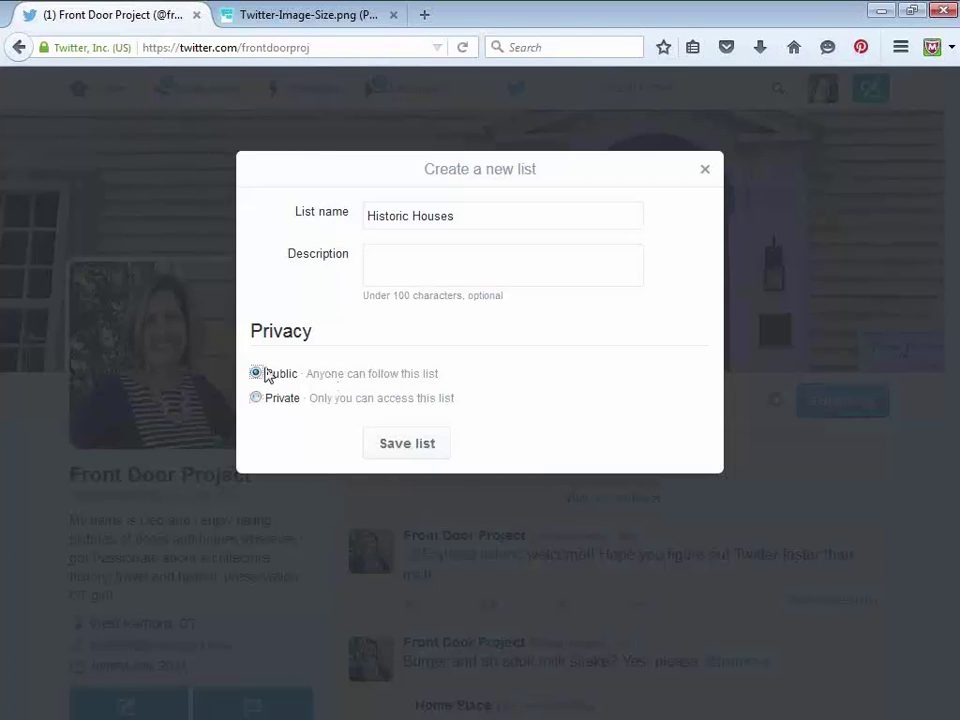
pyautogui.click(395, 452)
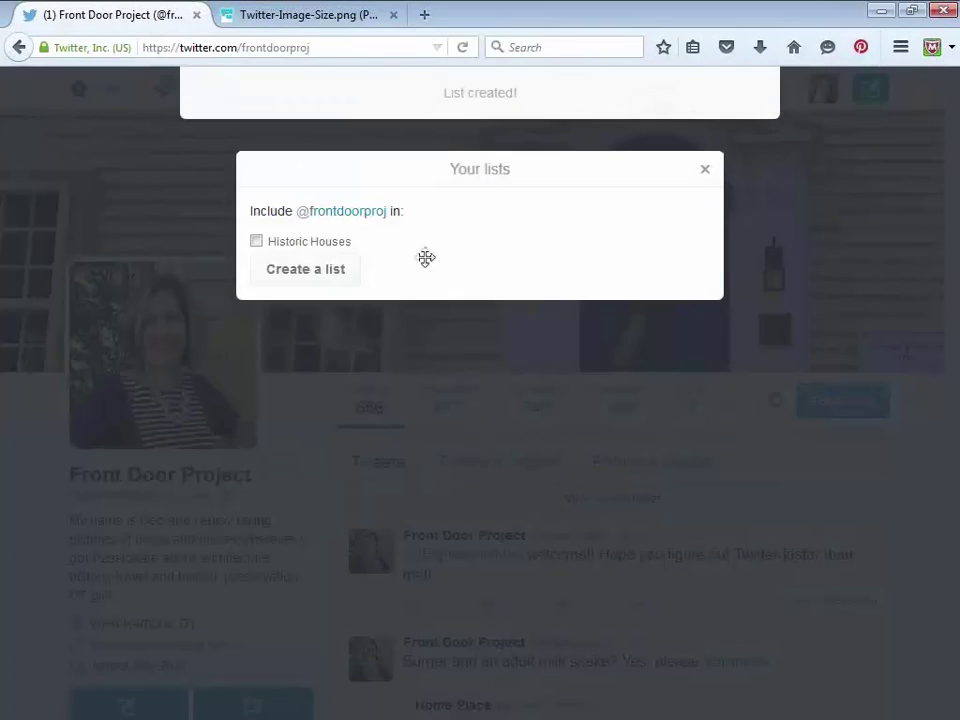
pyautogui.click(705, 168)
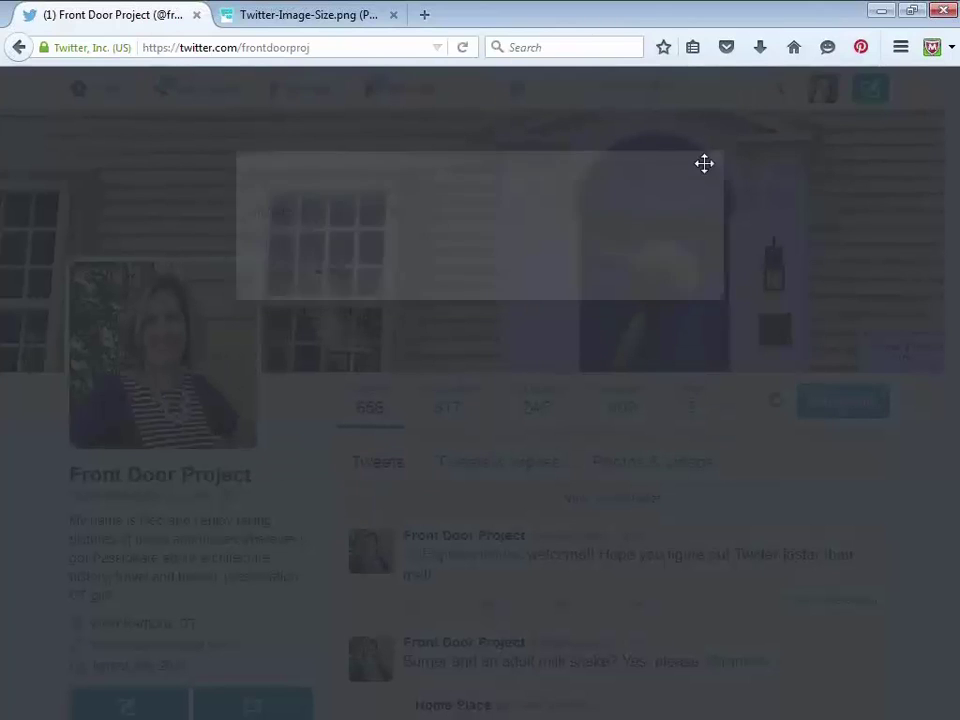
# Search for 'Old Sturbridge' and show only account results.
pyautogui.click(637, 87)
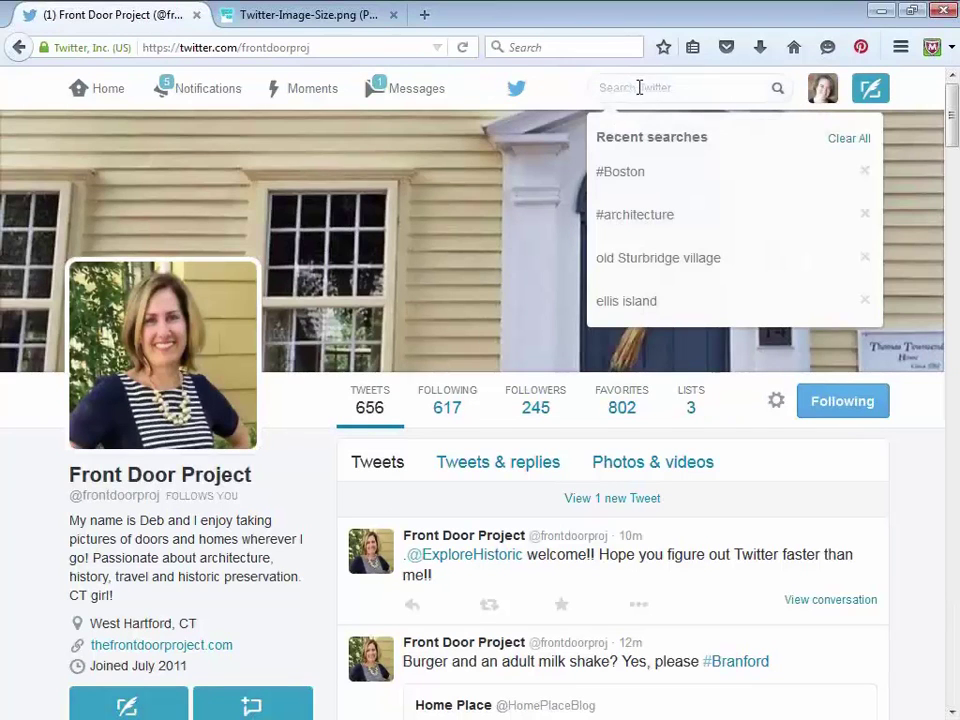
pyautogui.write('Old S')
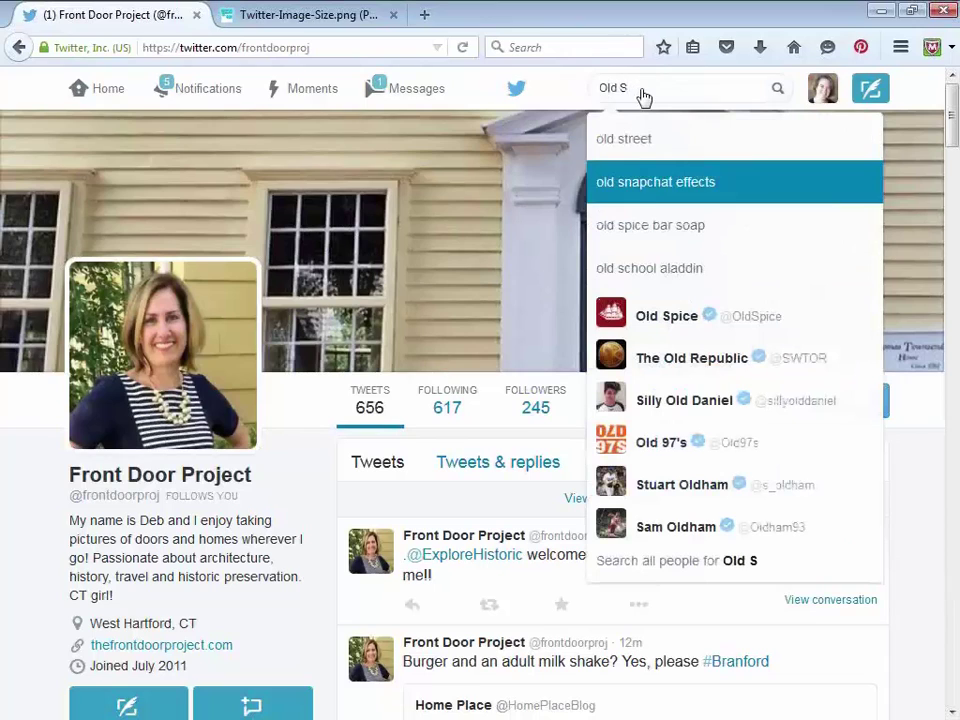
pyautogui.write('tu')
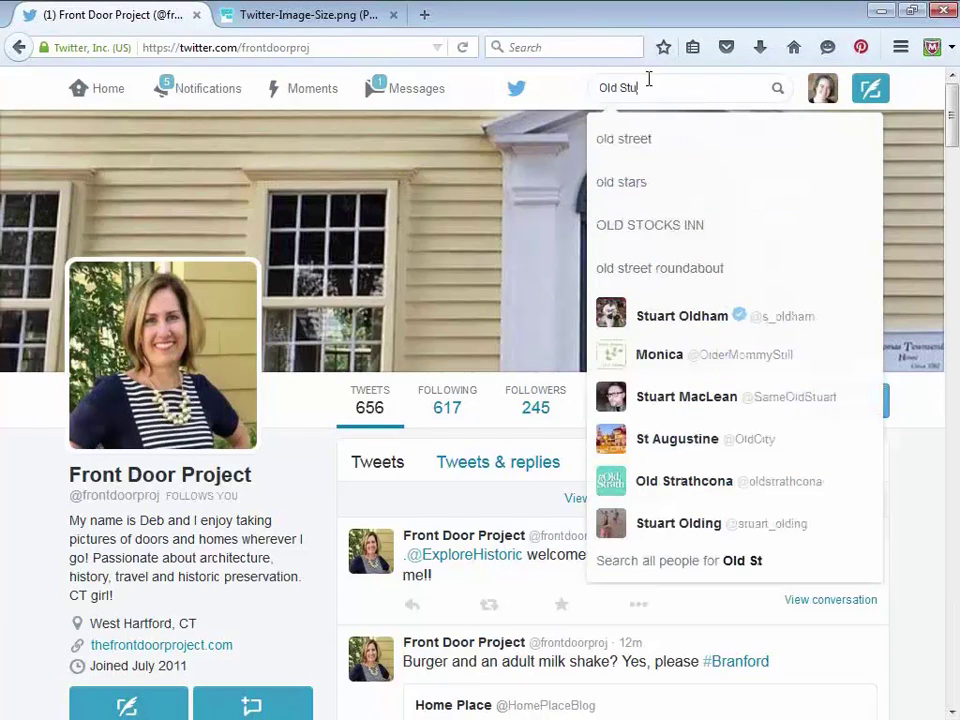
pyautogui.write('rbridge')
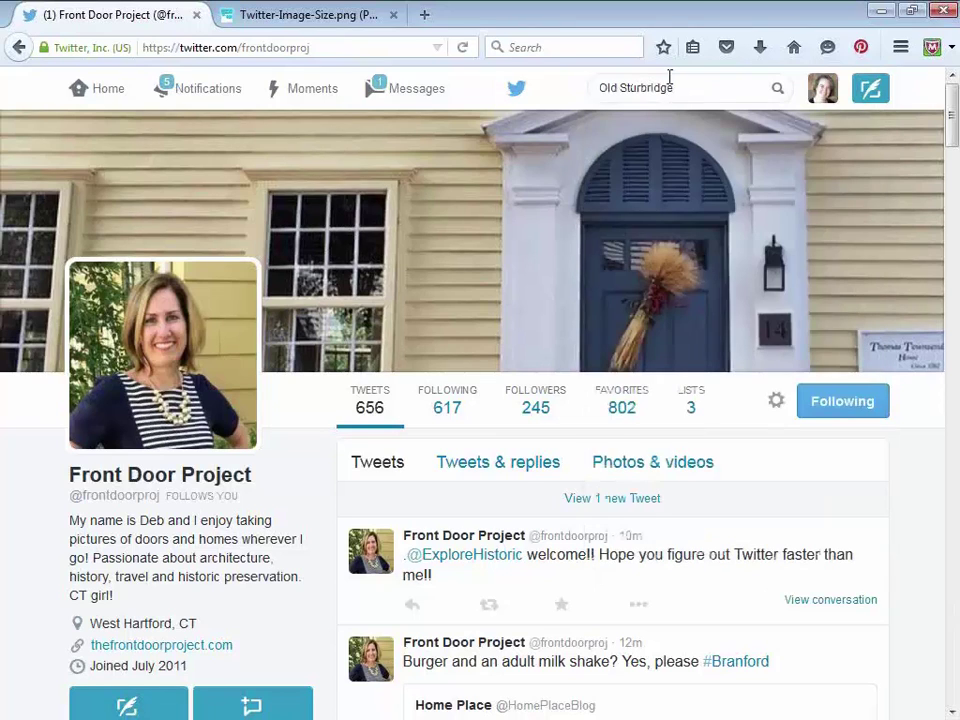
pyautogui.click(779, 89)
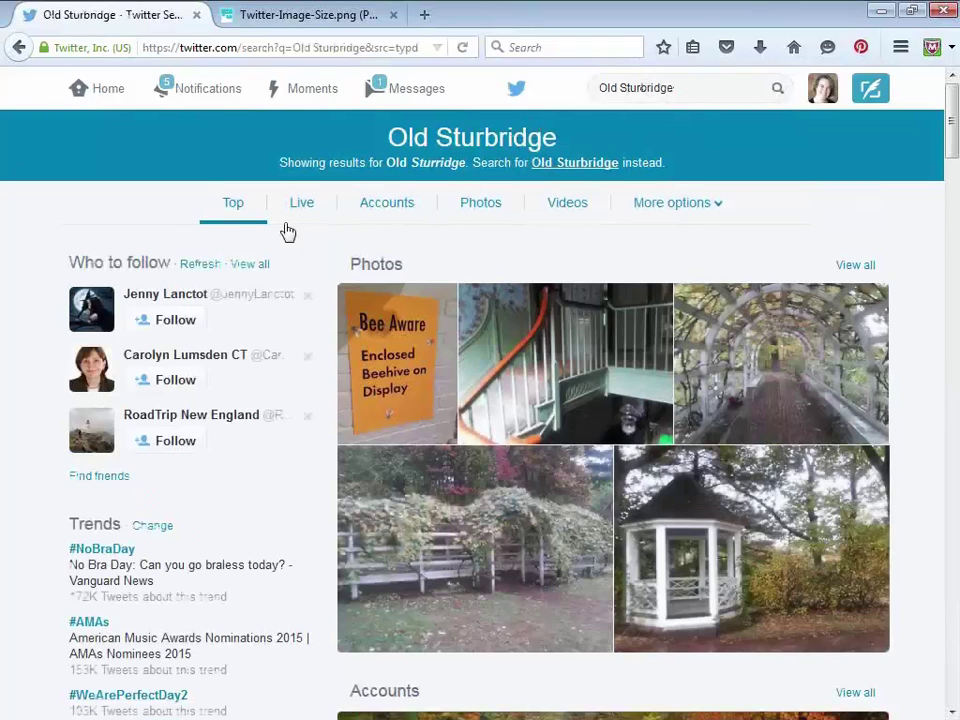
pyautogui.click(392, 205)
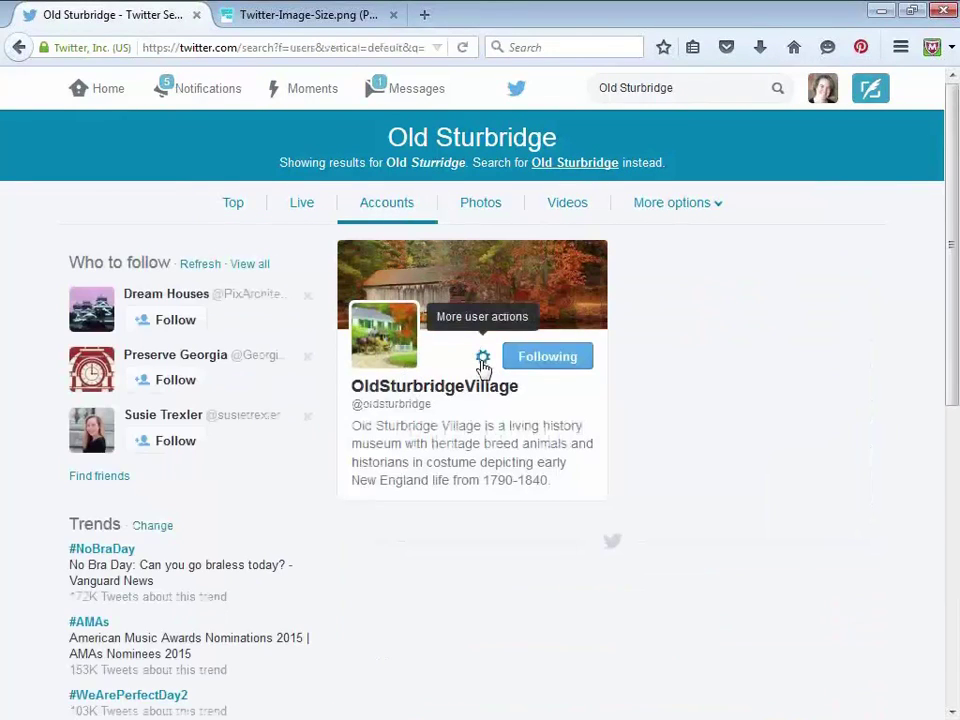
# Add the Old Sturbridge Village account to the Historic Houses list.
pyautogui.click(483, 360)
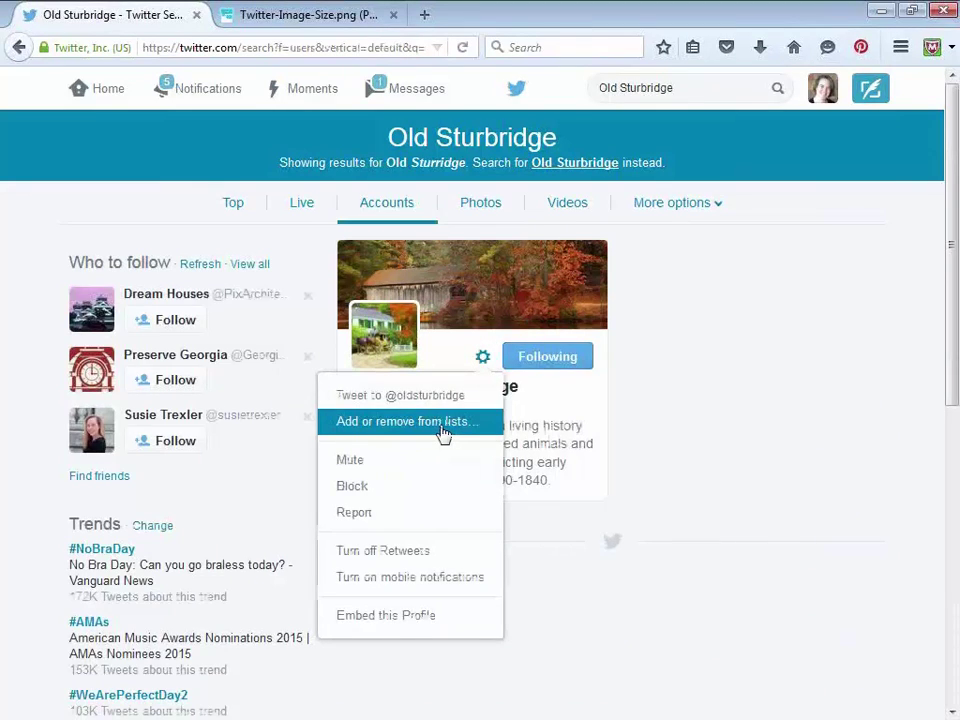
pyautogui.click(443, 424)
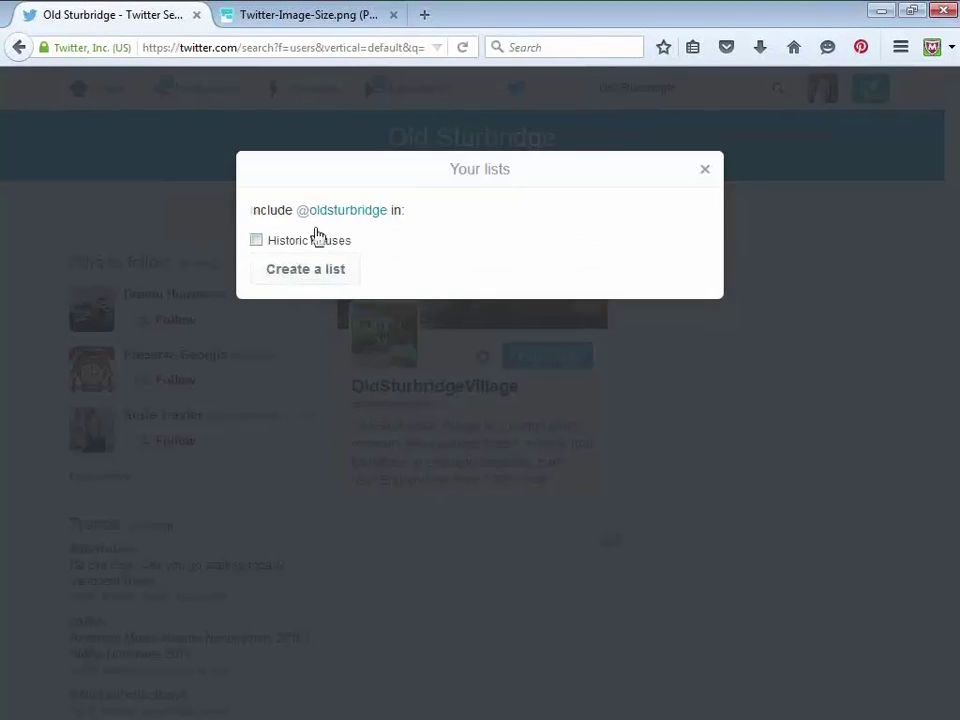
pyautogui.click(257, 241)
pyautogui.click(705, 169)
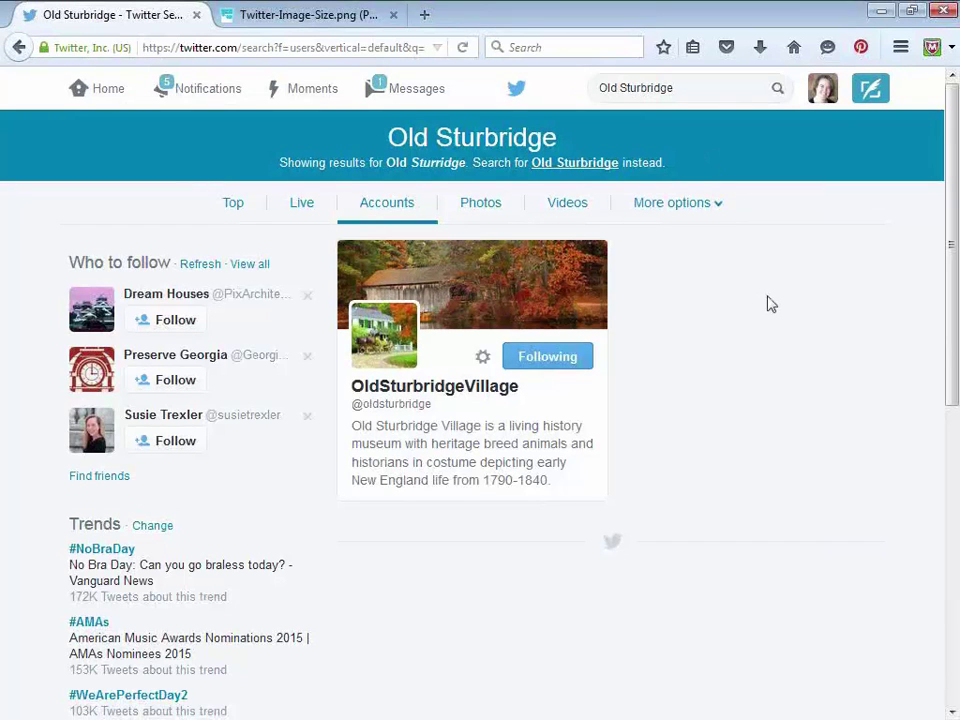
pyautogui.click(93, 91)
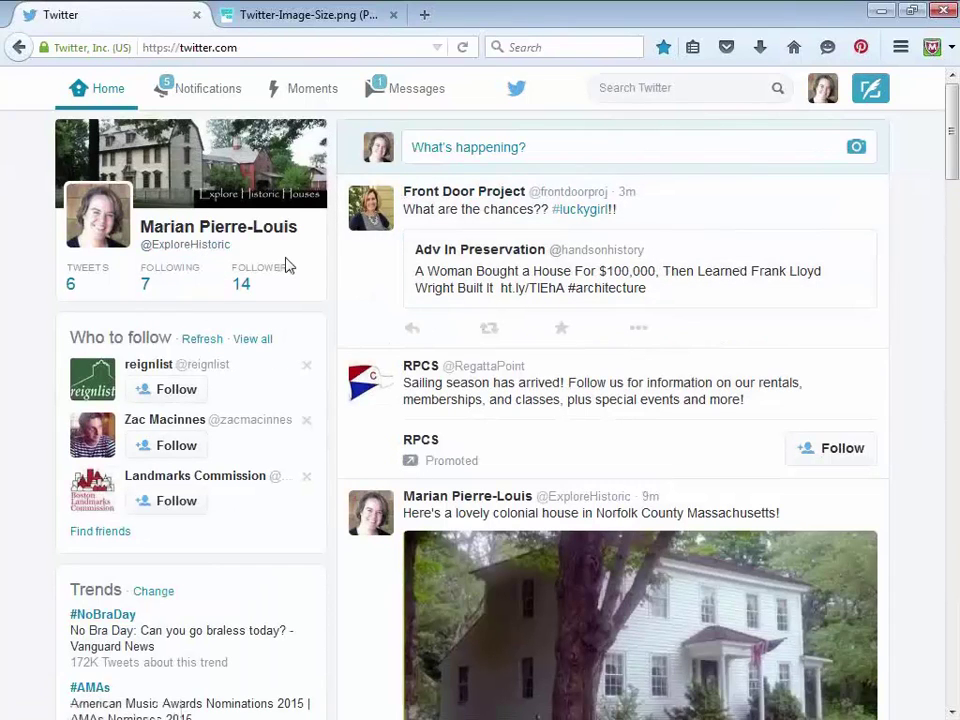
# Open the Historic Houses list from the Lists menu and scroll through it.
pyautogui.click(823, 89)
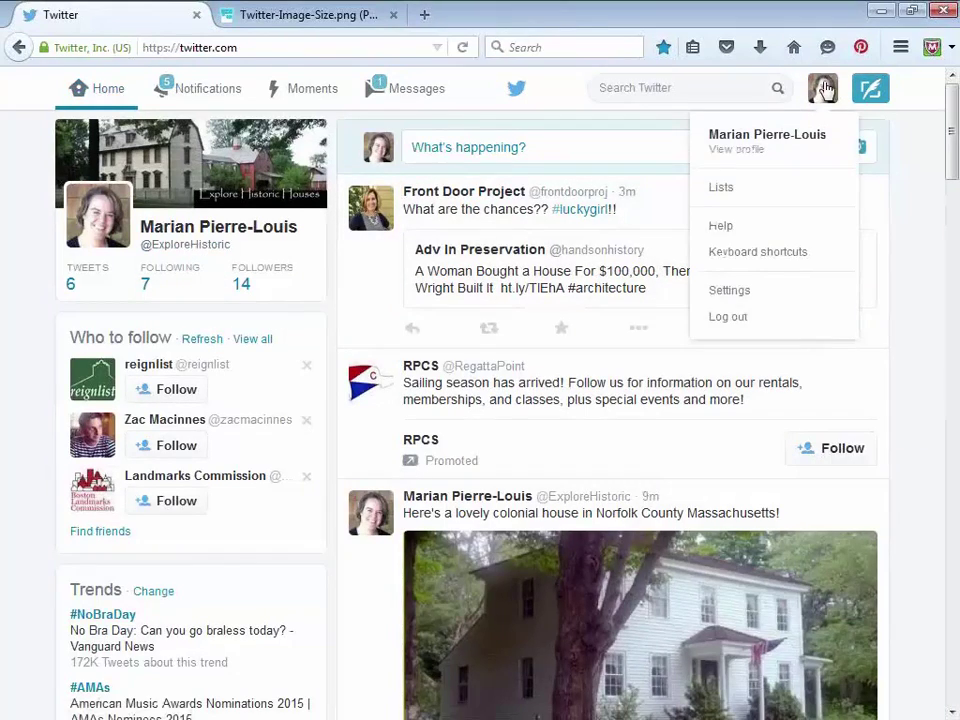
pyautogui.click(763, 194)
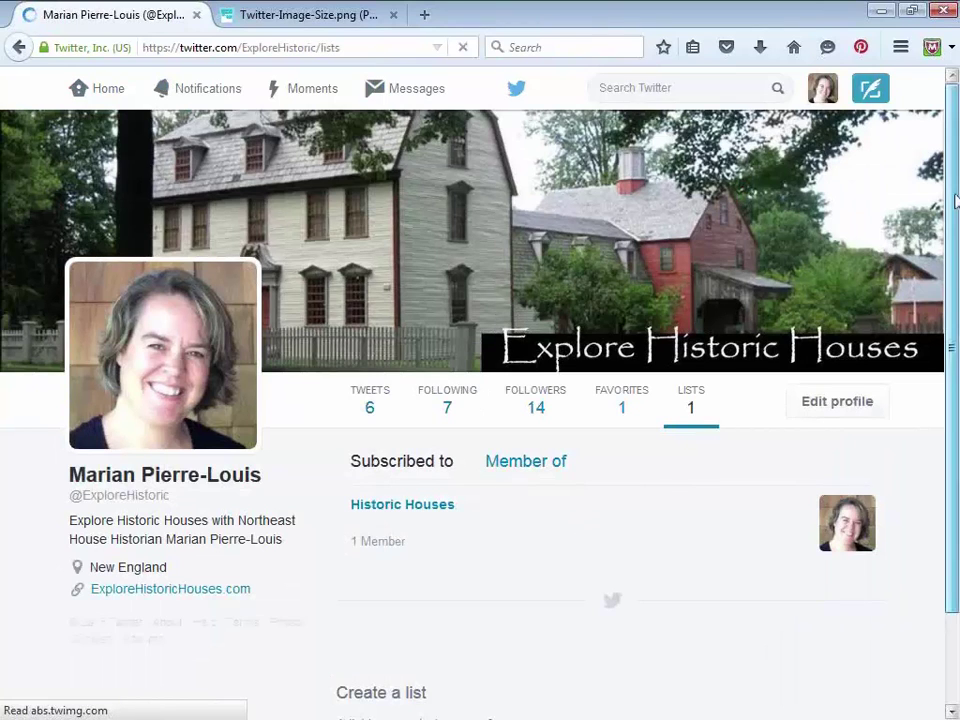
pyautogui.scroll(-5, 403, 225)
pyautogui.click(403, 225)
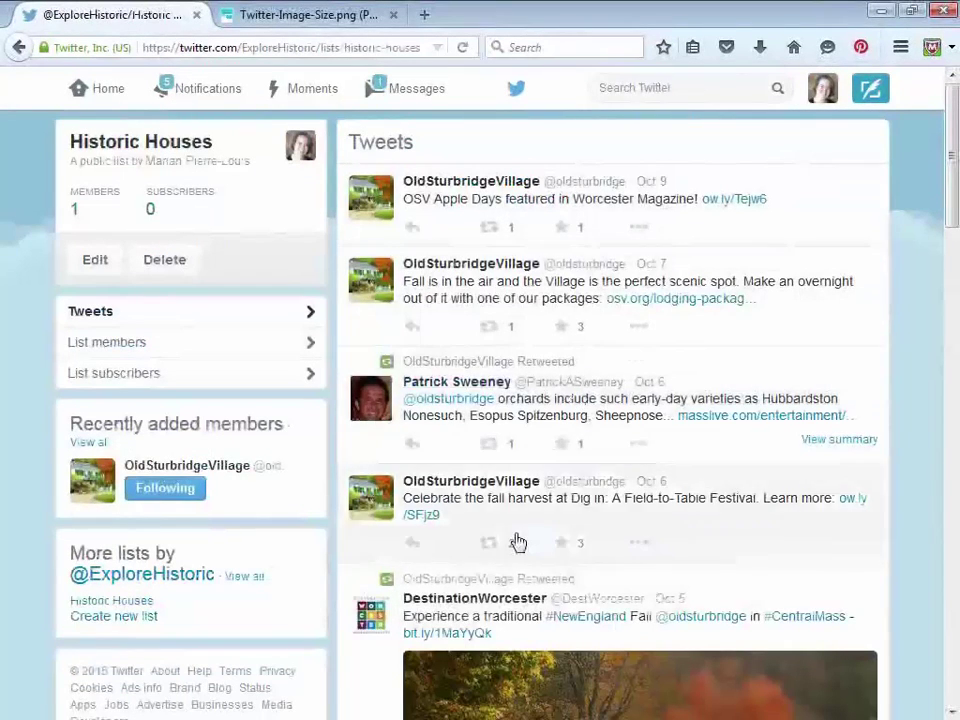
pyautogui.moveTo(955, 170); pyautogui.dragTo(955, 312)
pyautogui.scroll(5, 955, 312)
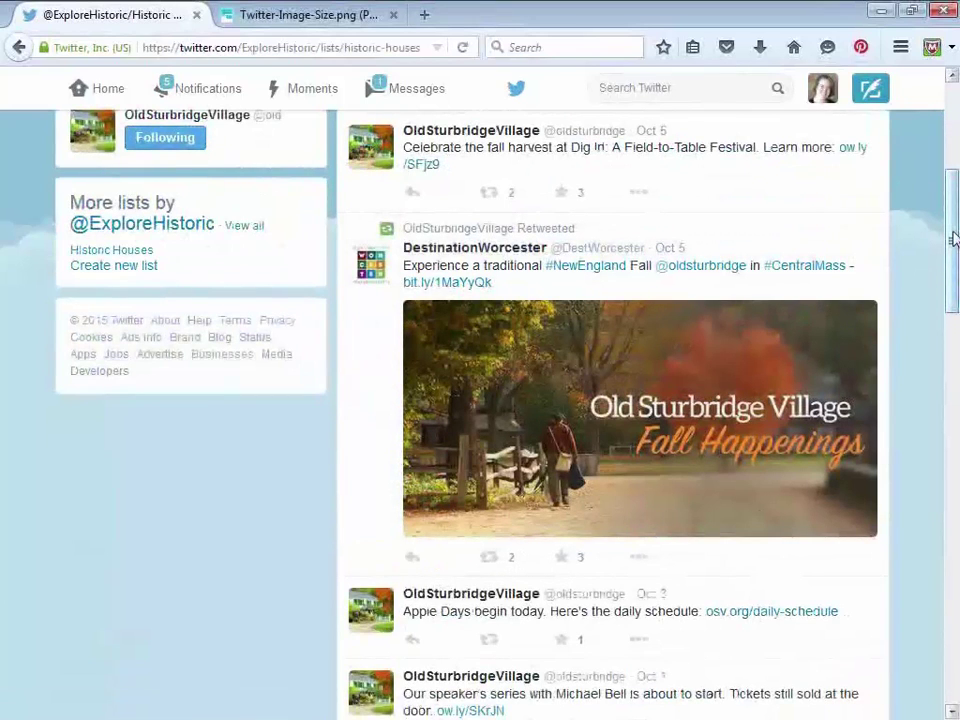
pyautogui.moveTo(955, 238); pyautogui.dragTo(955, 118)
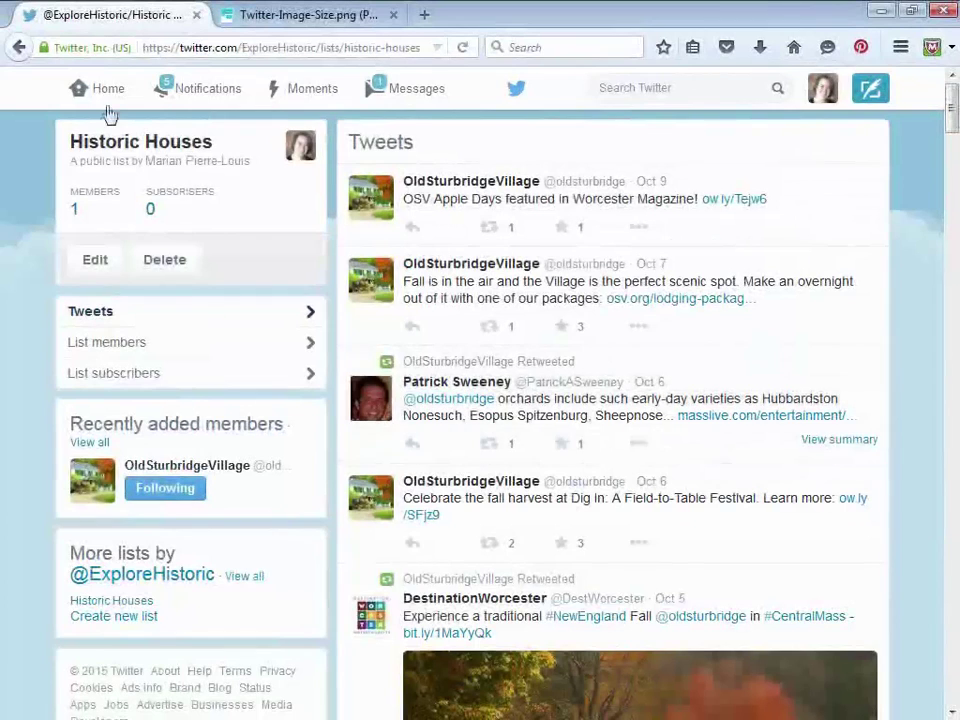
pyautogui.click(203, 163)
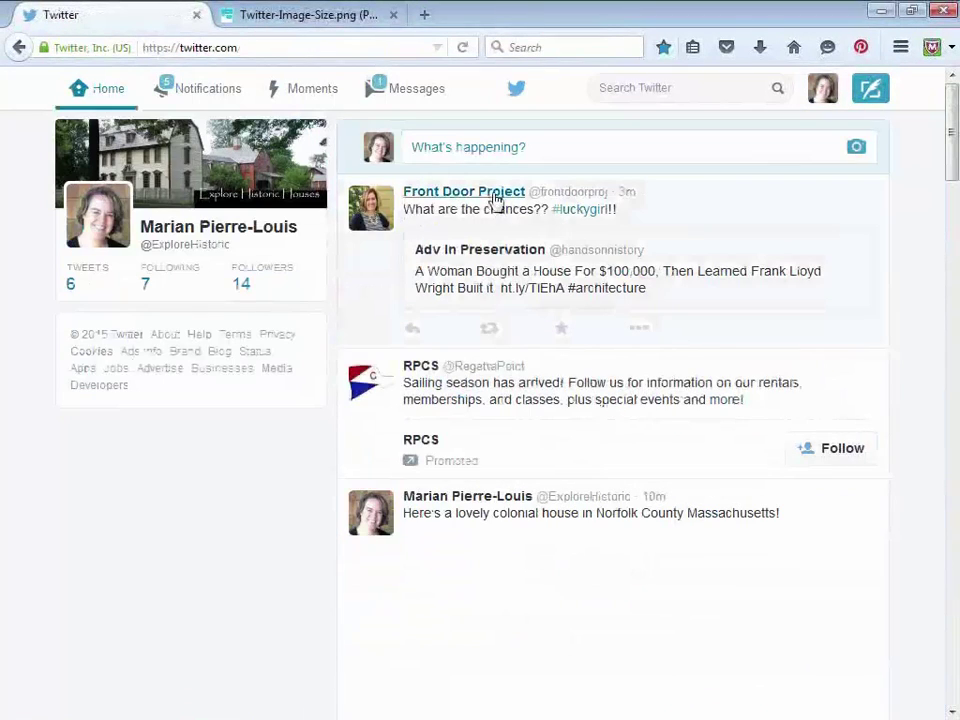
pyautogui.moveTo(497, 191)
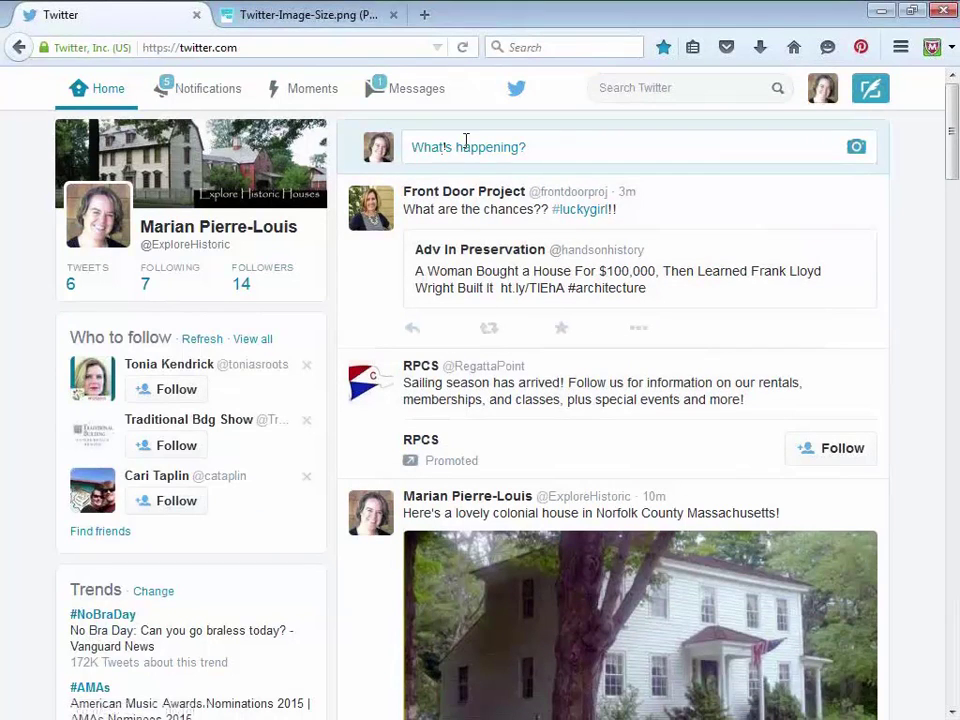
# Reopen the Historic Houses list and open its details for editing.
pyautogui.click(823, 90)
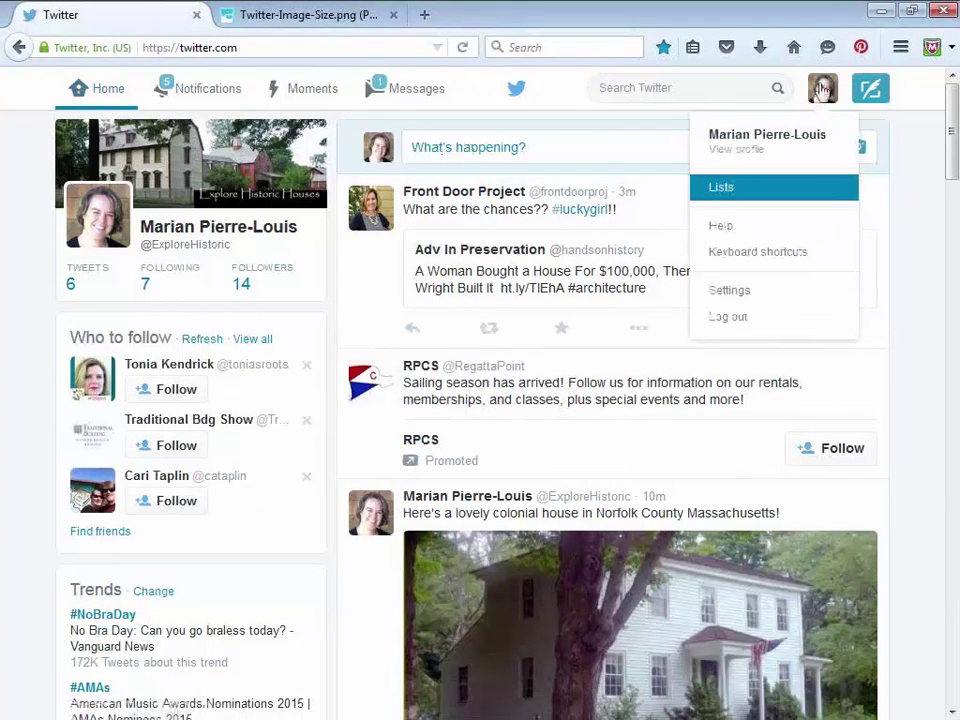
pyautogui.click(745, 190)
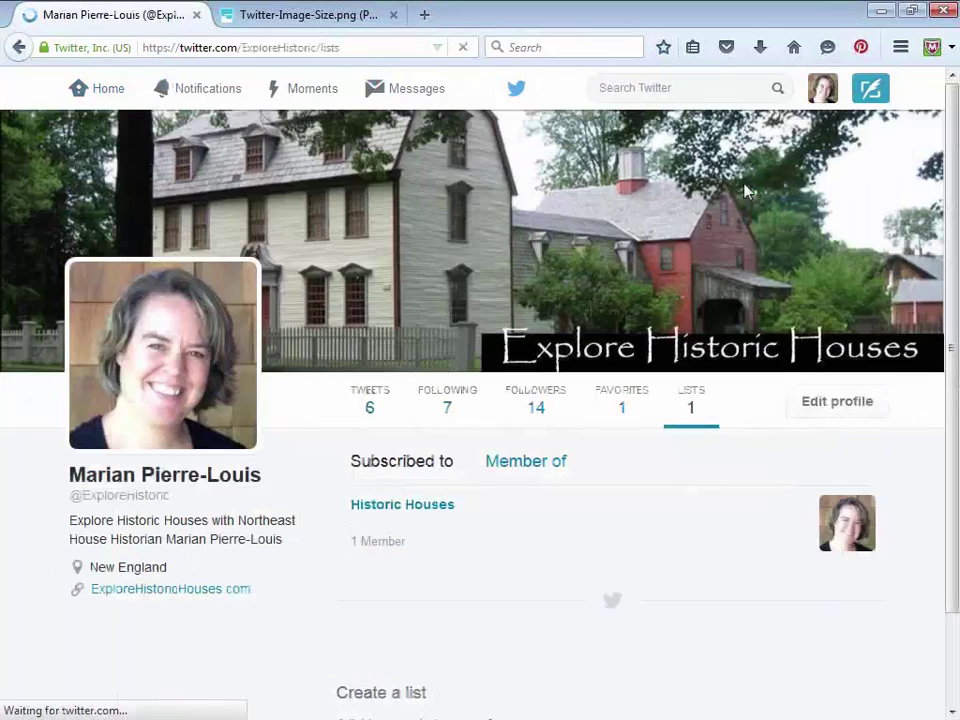
pyautogui.scroll(-2, 418, 416)
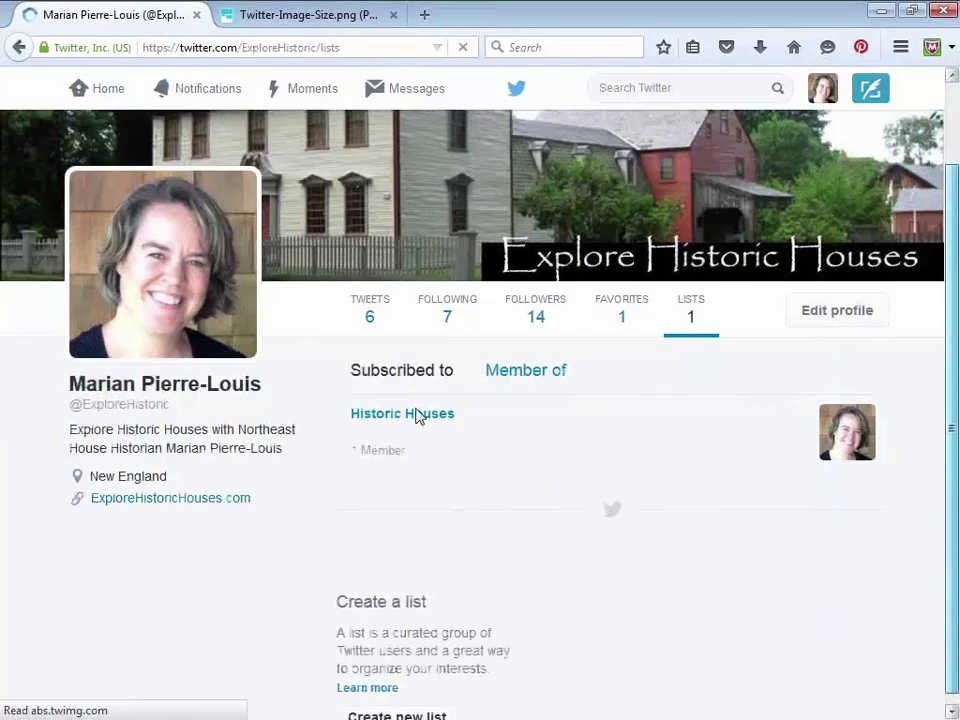
pyautogui.click(418, 415)
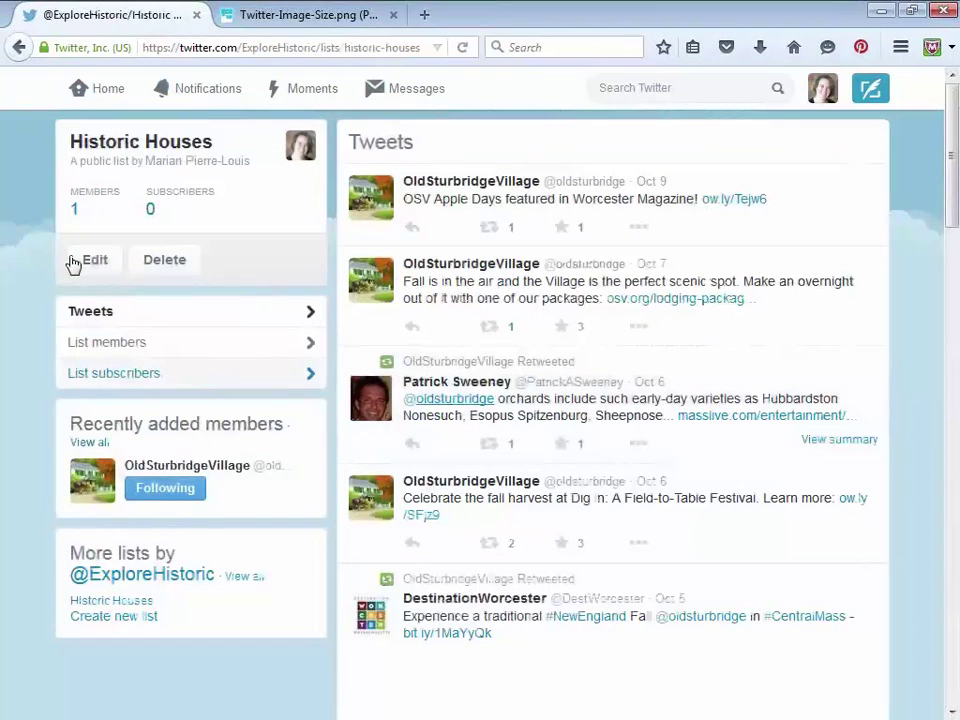
pyautogui.click(95, 259)
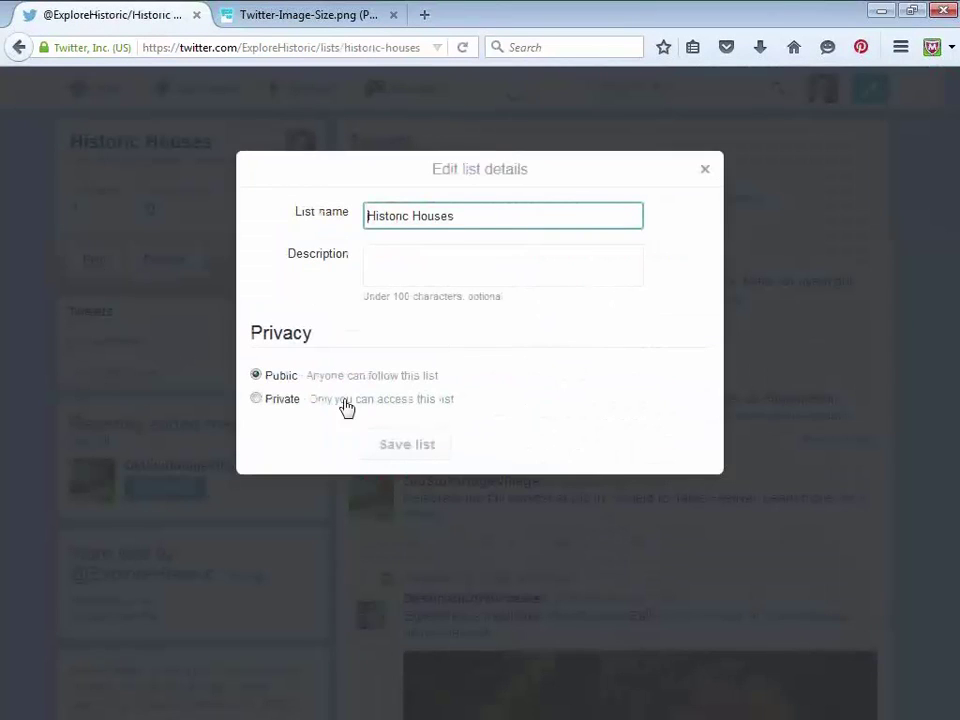
# View the list's members and remove Old Sturbridge Village from Historic Houses.
pyautogui.click(704, 170)
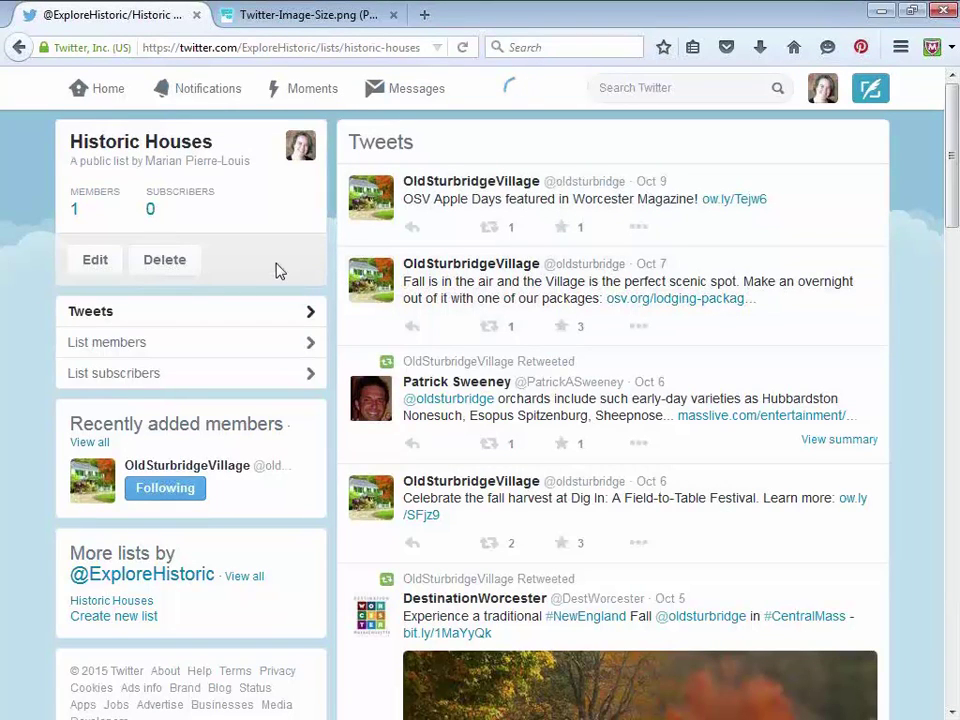
pyautogui.click(143, 343)
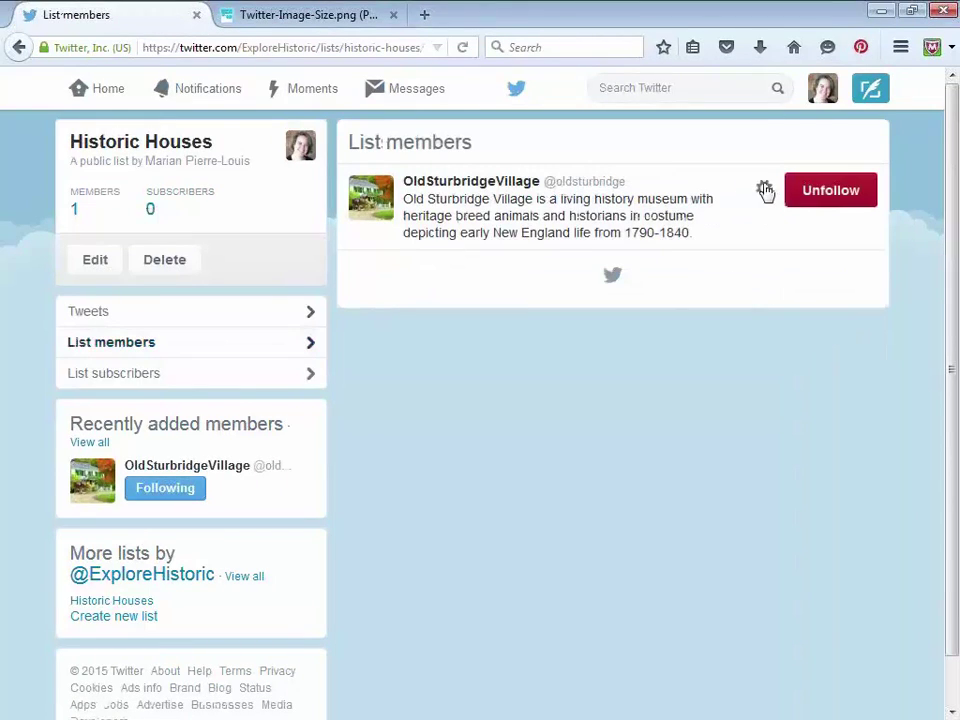
pyautogui.click(764, 190)
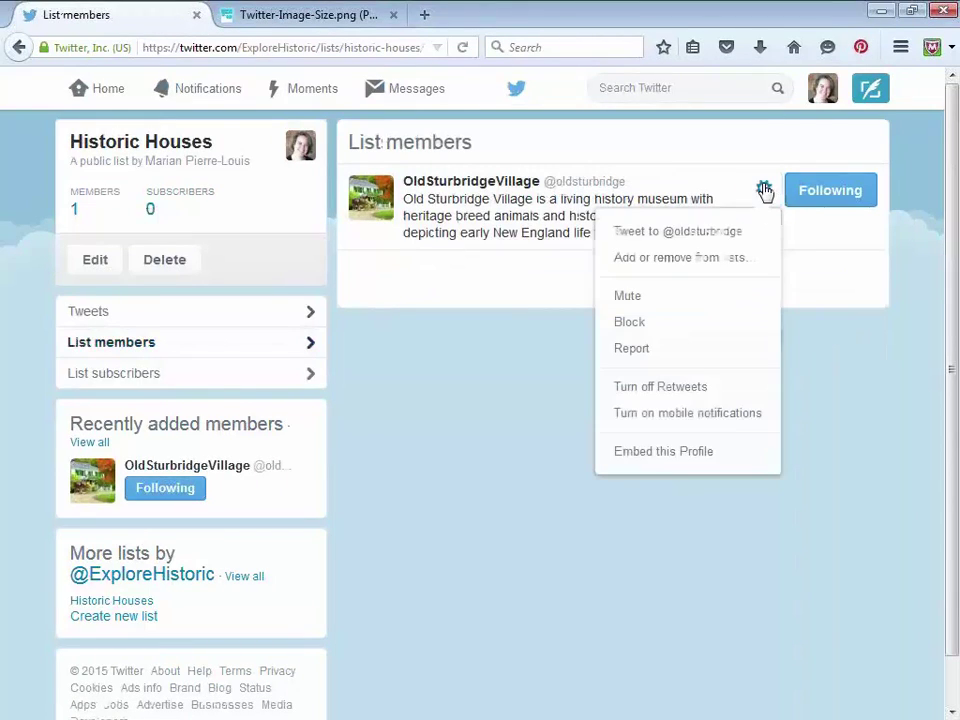
pyautogui.click(677, 263)
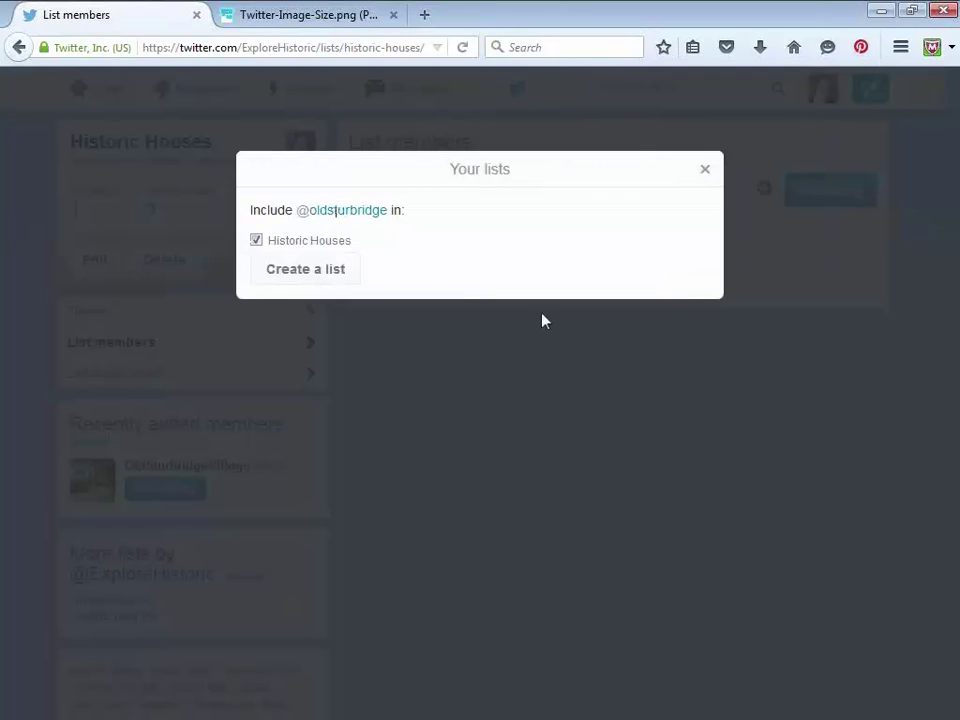
pyautogui.click(256, 242)
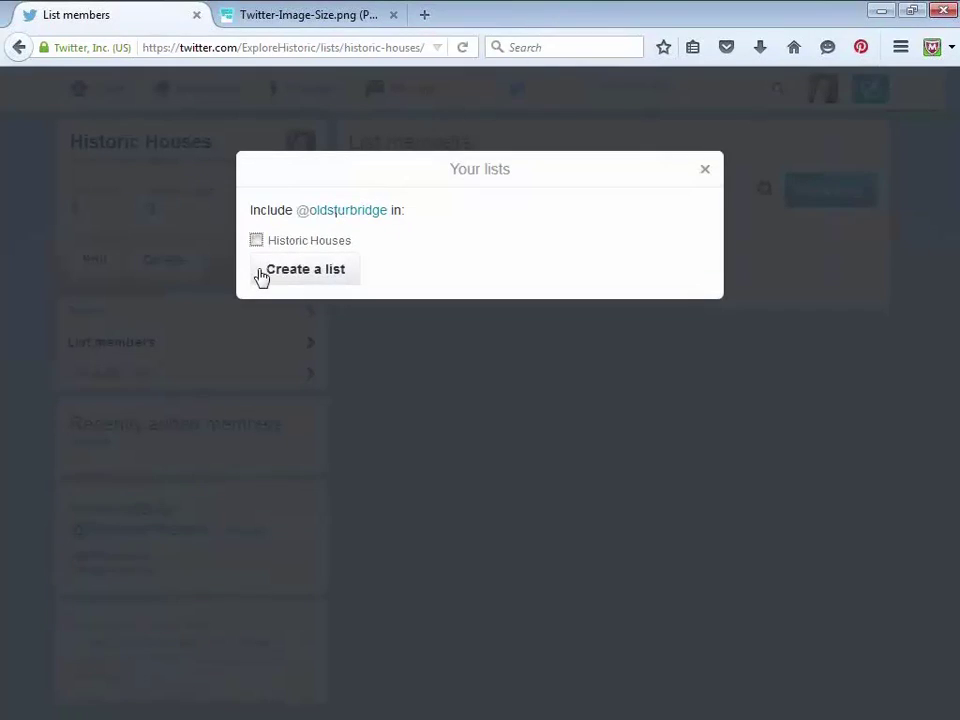
pyautogui.click(705, 171)
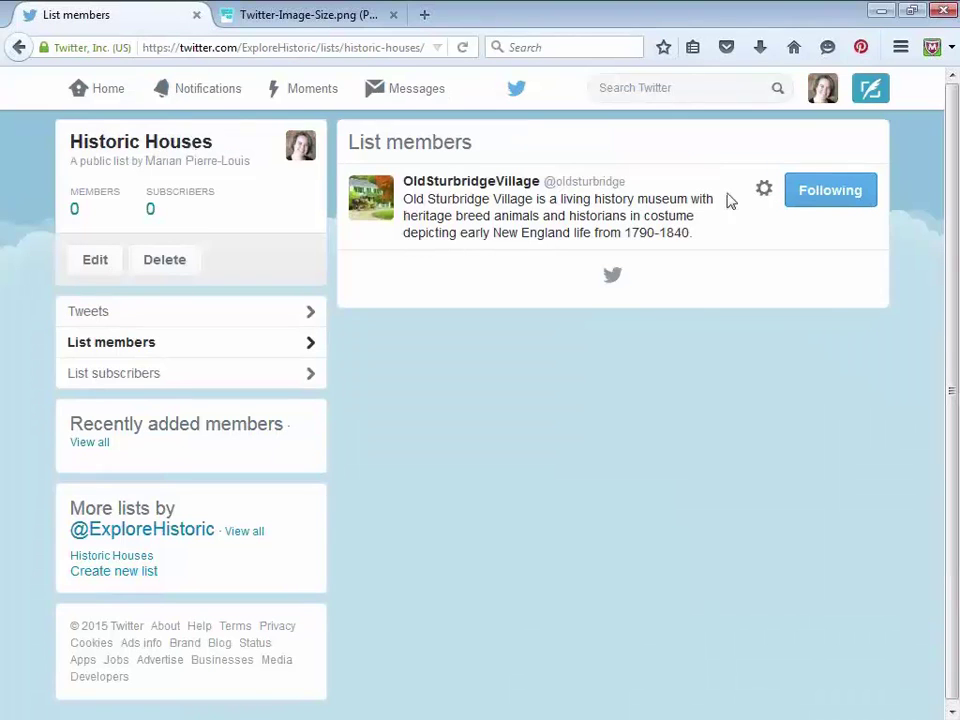
# Put Old Sturbridge Village back into Historic Houses and open its profile.
pyautogui.click(764, 190)
pyautogui.click(681, 266)
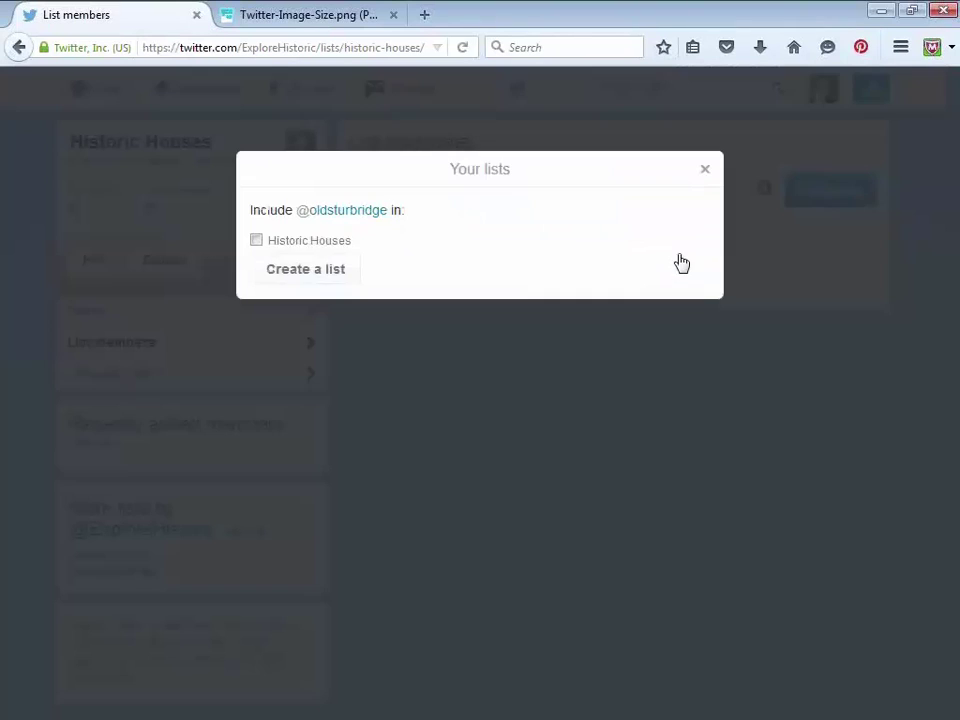
pyautogui.click(257, 240)
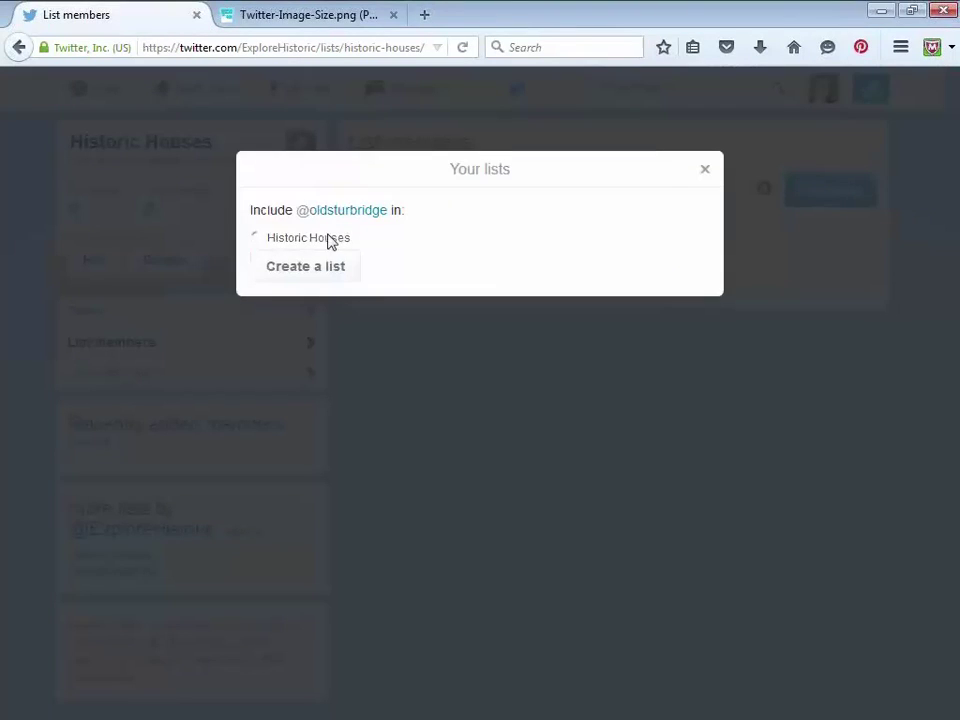
pyautogui.click(706, 171)
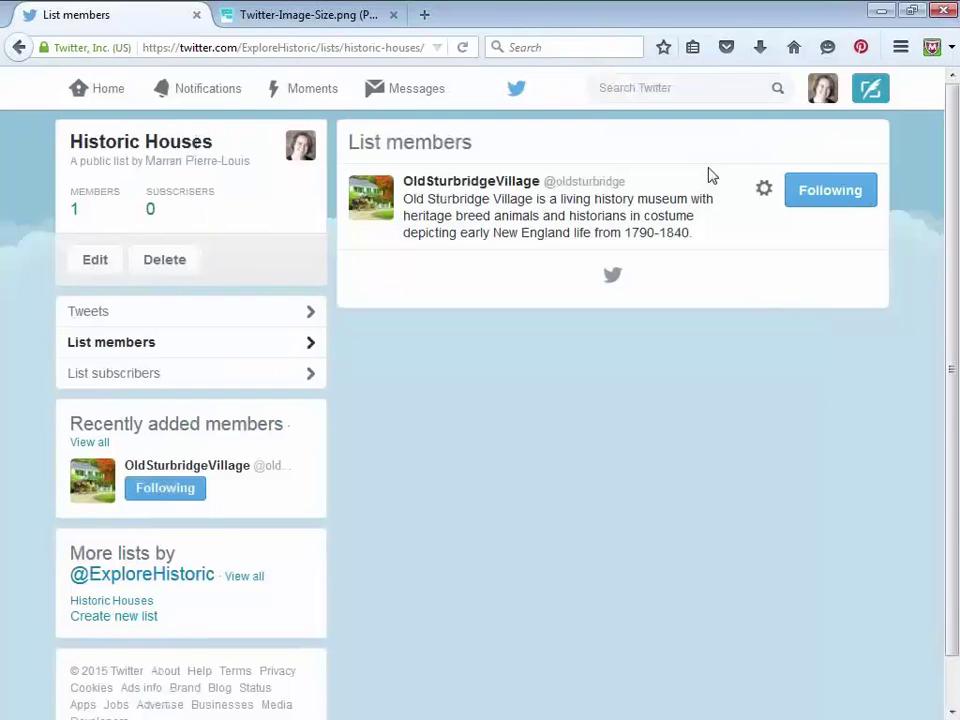
pyautogui.click(472, 187)
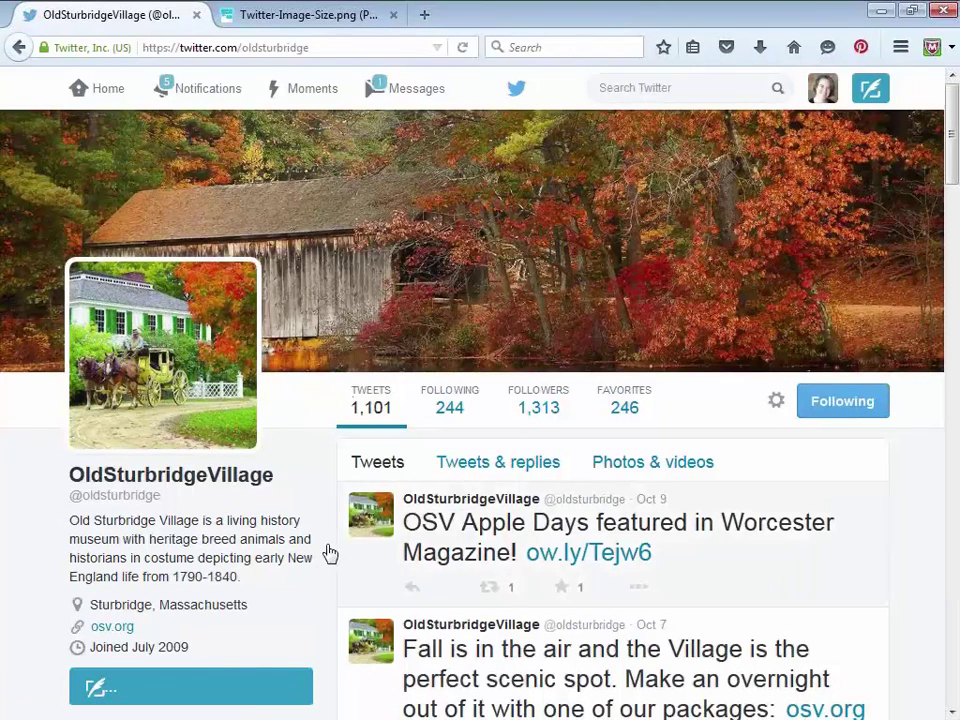
# Toggle Old Sturbridge Village's Historic Houses membership from its profile, then return to the home timeline.
pyautogui.click(776, 401)
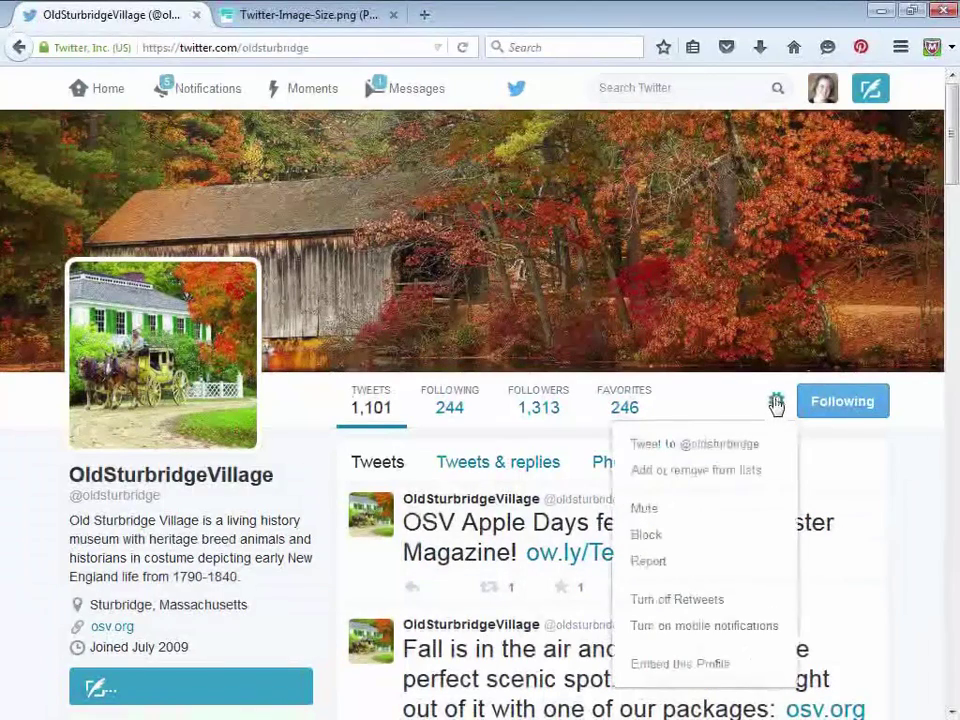
pyautogui.click(697, 472)
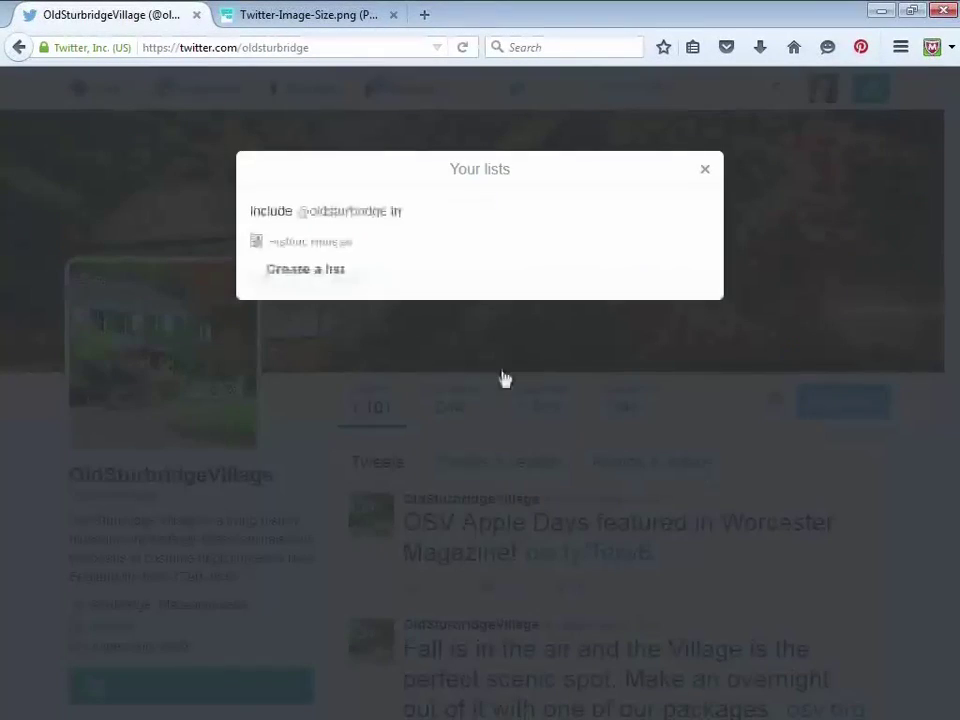
pyautogui.click(252, 243)
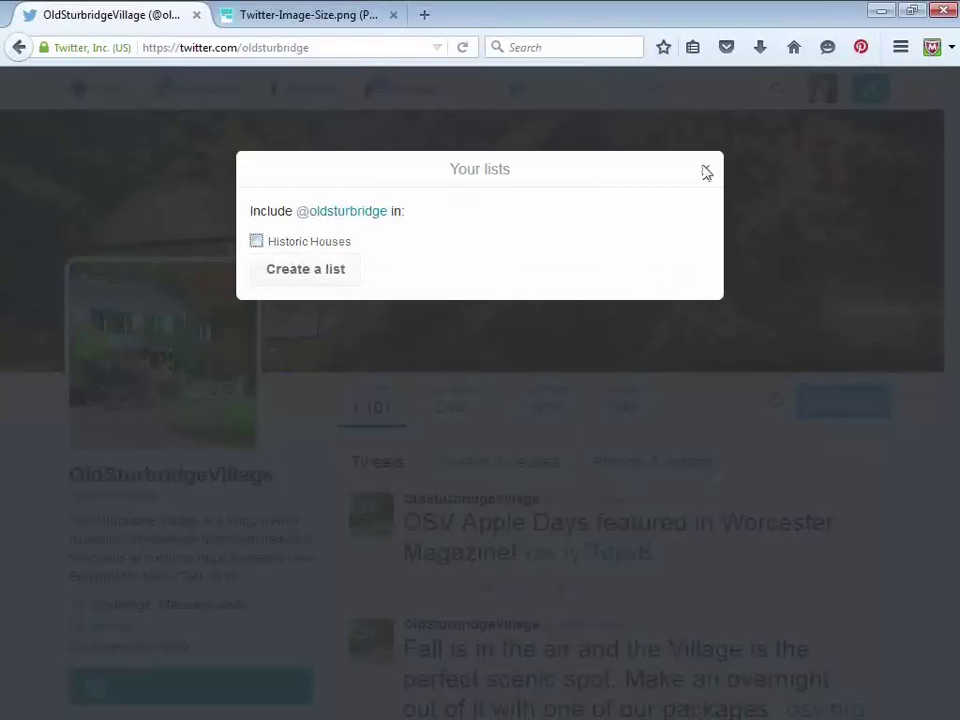
pyautogui.click(700, 170)
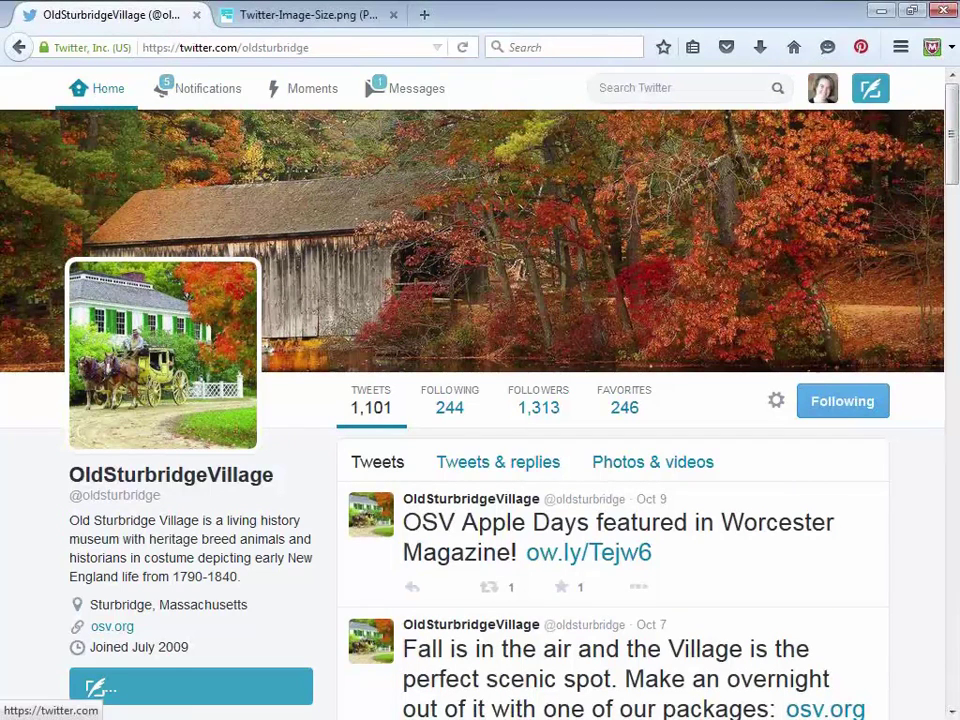
pyautogui.click(90, 88)
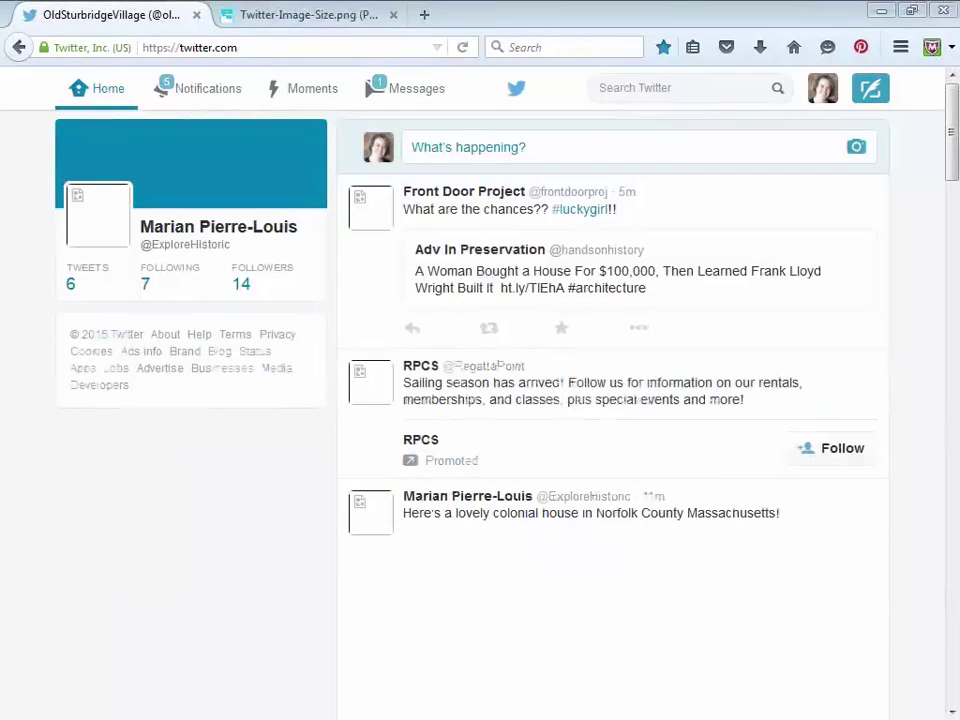
# Tweet 'Learn about the Facebook See First feature (YouTube)' followed by the pasted youtu.be video link.
pyautogui.click(878, 91)
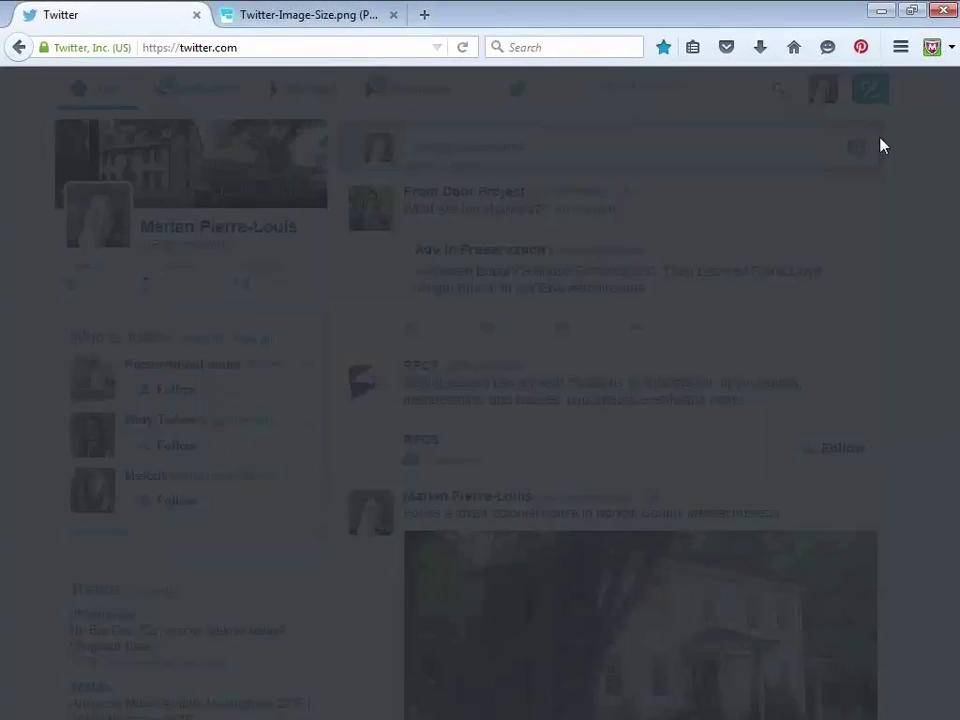
pyautogui.write('Learn abo')
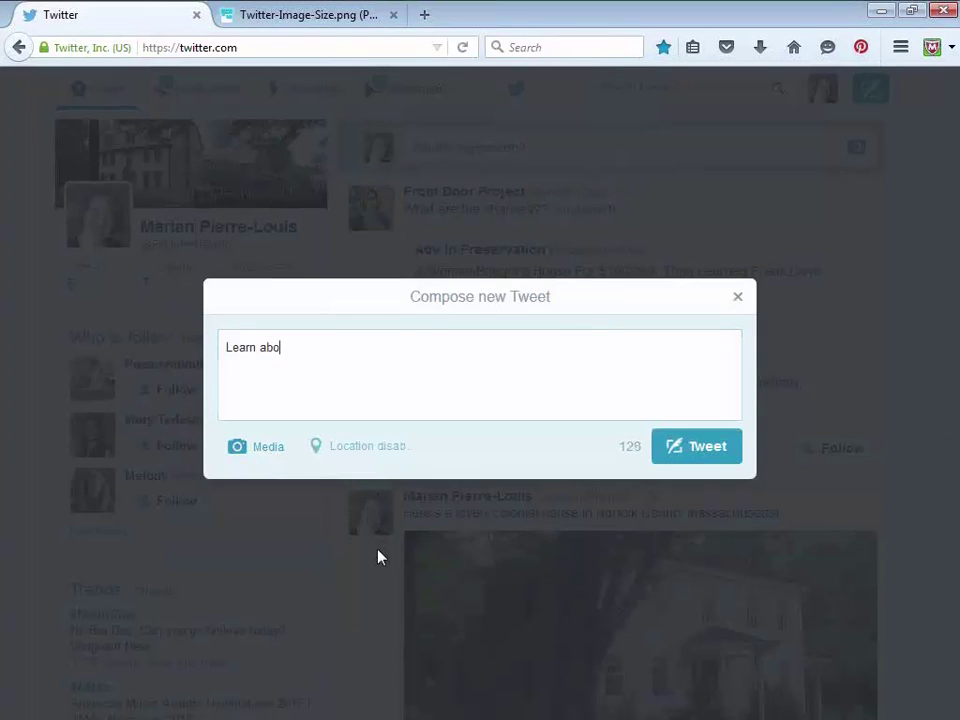
pyautogui.write('ut the Facebook')
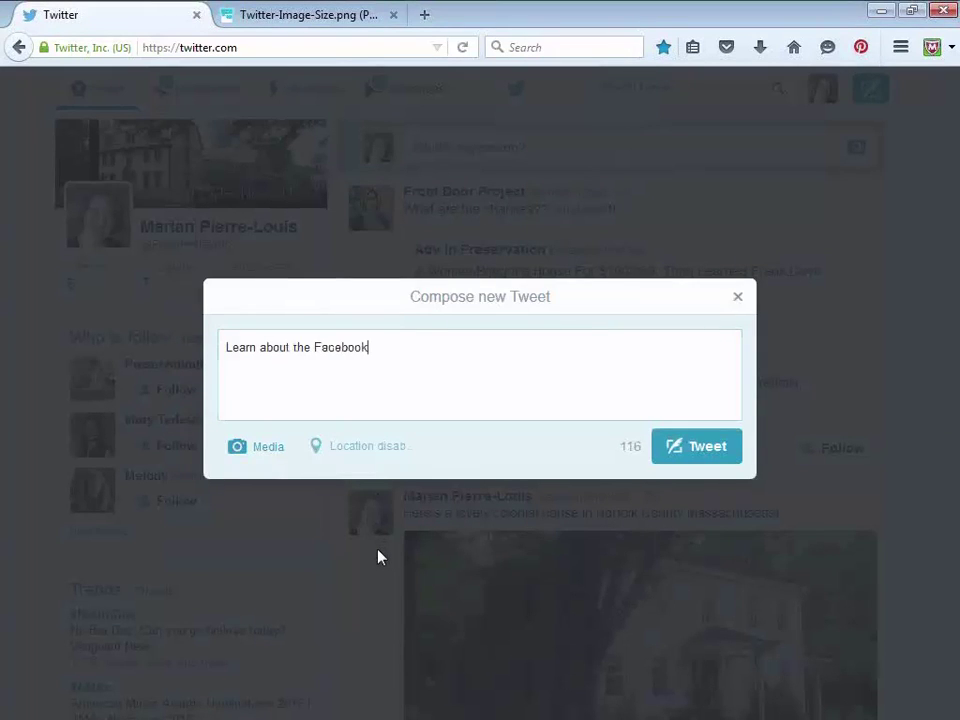
pyautogui.write(' See First t')
pyautogui.write('eatuer')
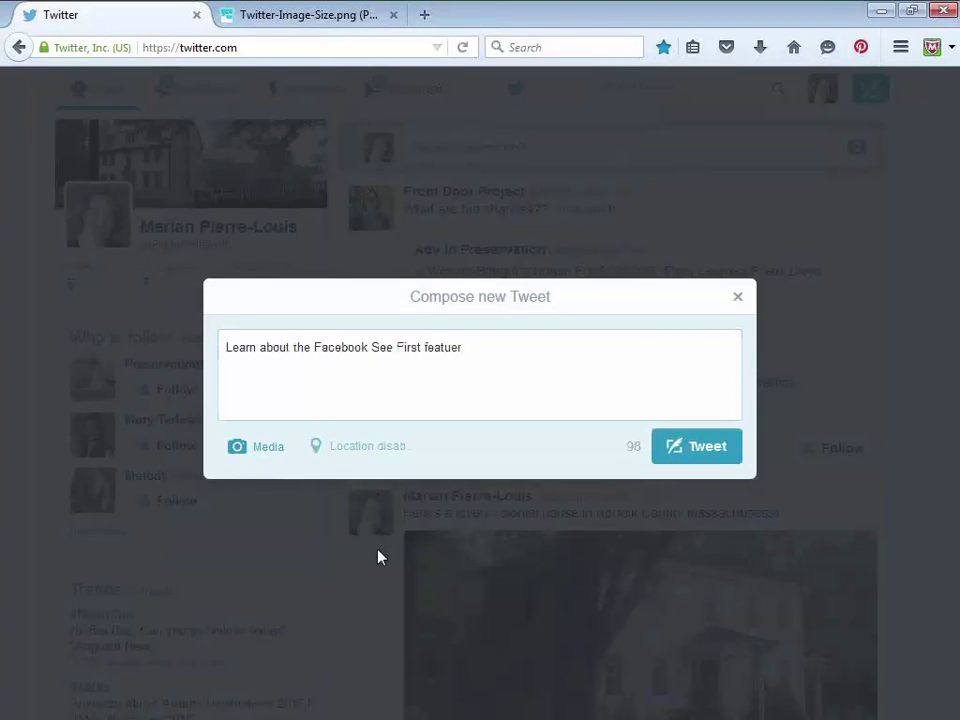
pyautogui.press('BackSpace')
pyautogui.write('re')
pyautogui.write(': ')
pyautogui.write(' (TouTube')
pyautogui.press('BackSpace')
pyautogui.press('BackSpace')
pyautogui.press('BackSpace')
pyautogui.press('BackSpace')
pyautogui.press('BackSpace')
pyautogui.press('BackSpace')
pyautogui.press('BackSpace')
pyautogui.write('YouTube)')
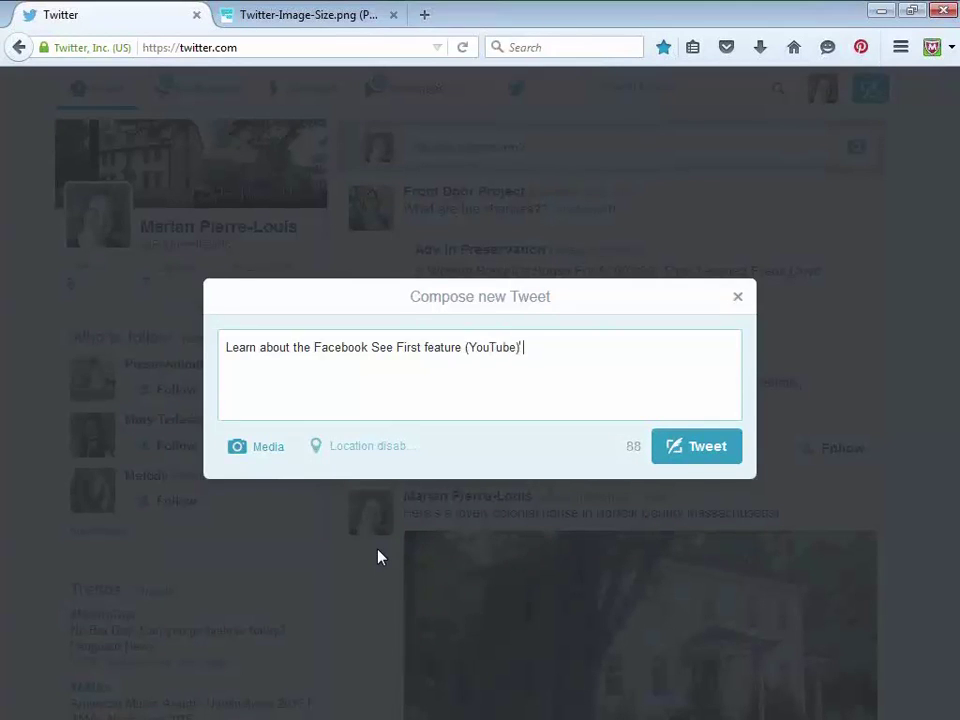
pyautogui.write('https://youtu.be/Cm0UKC31q7U')
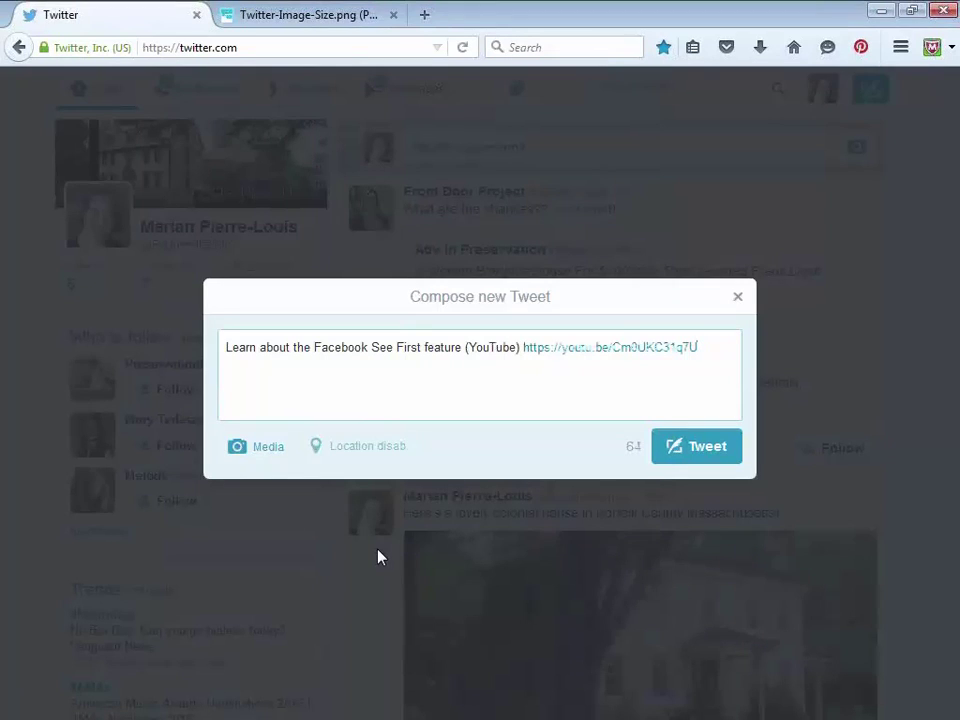
pyautogui.click(714, 454)
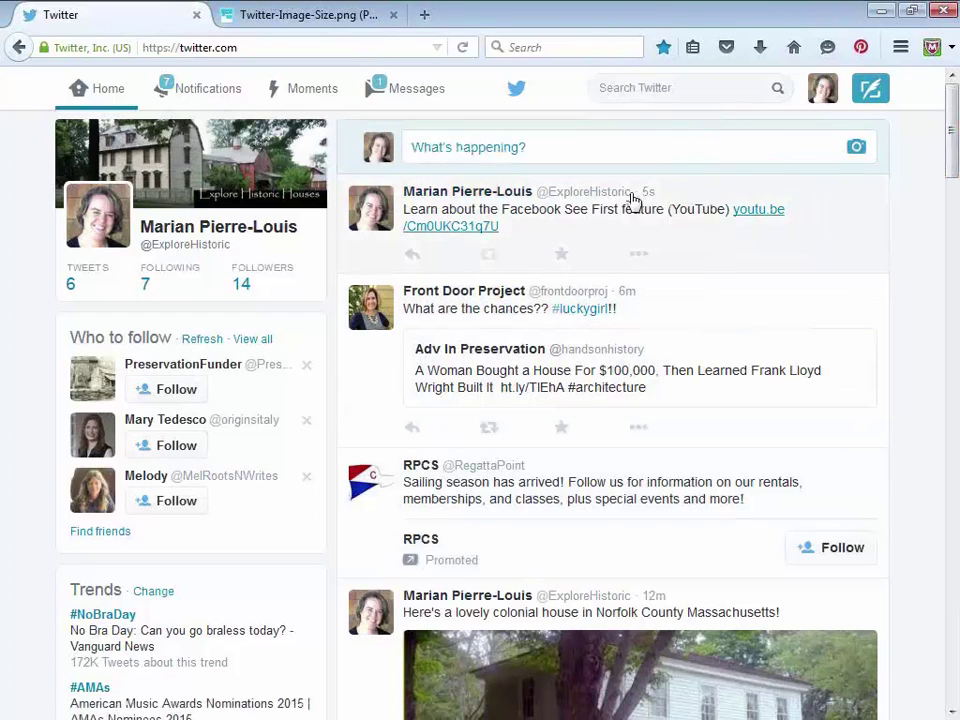
# Go to your own profile page and scroll to the new See First tweet.
pyautogui.click(206, 234)
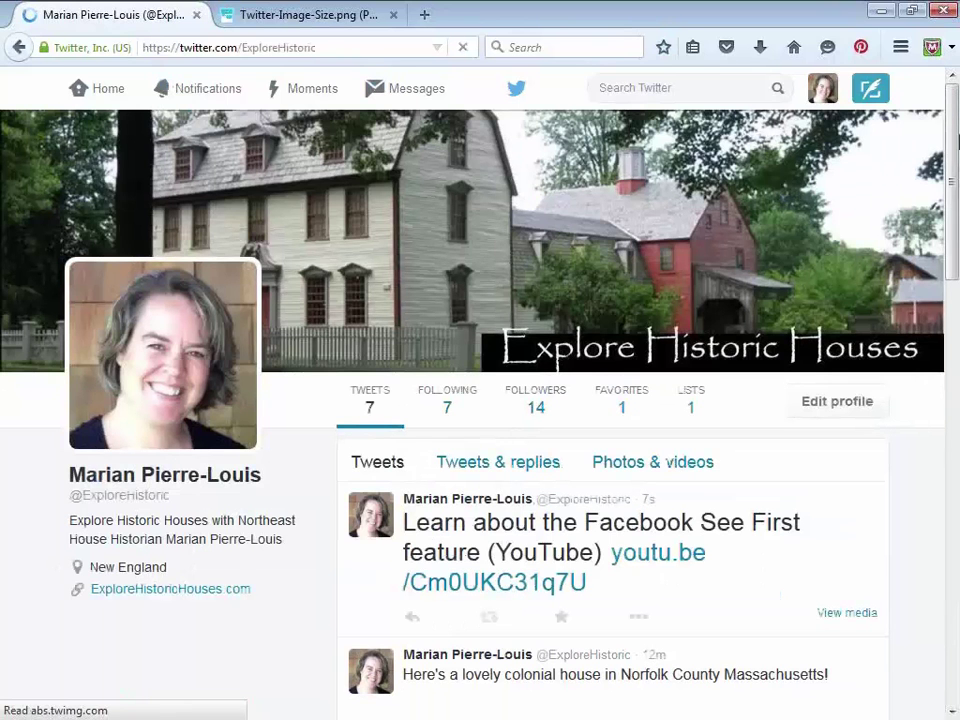
pyautogui.scroll(-3, 955, 140)
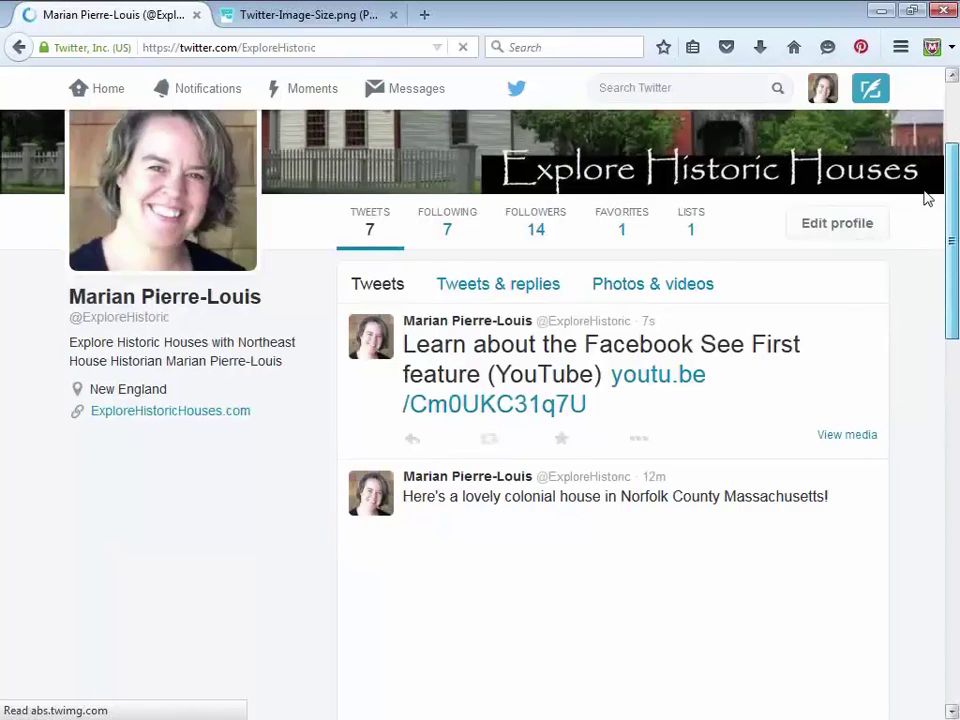
pyautogui.scroll(2, 600, 420)
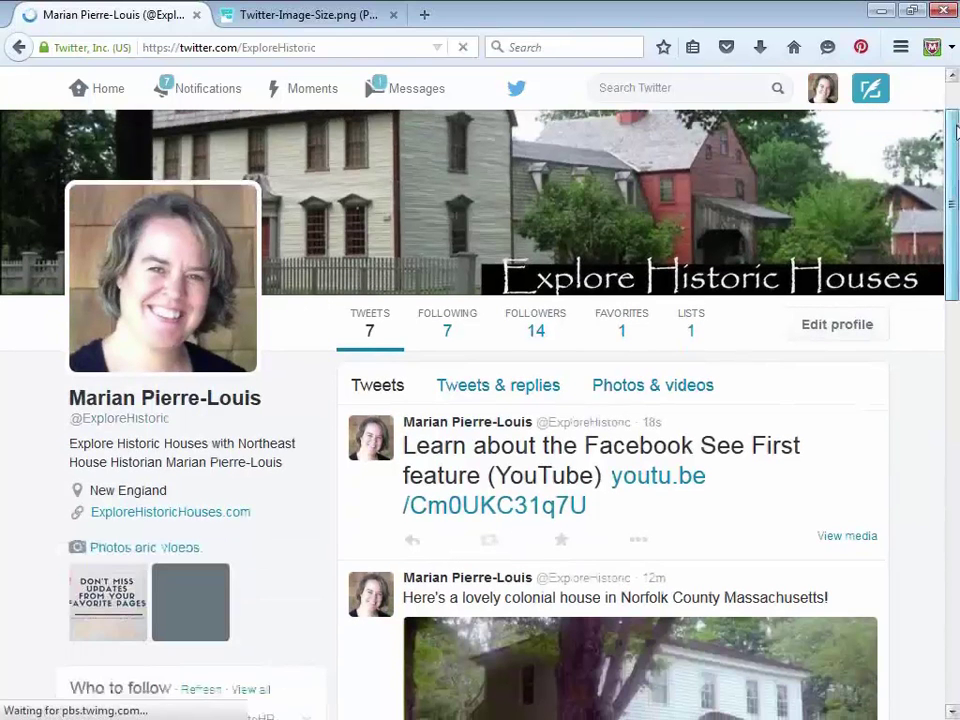
pyautogui.scroll(-2, 398, 370)
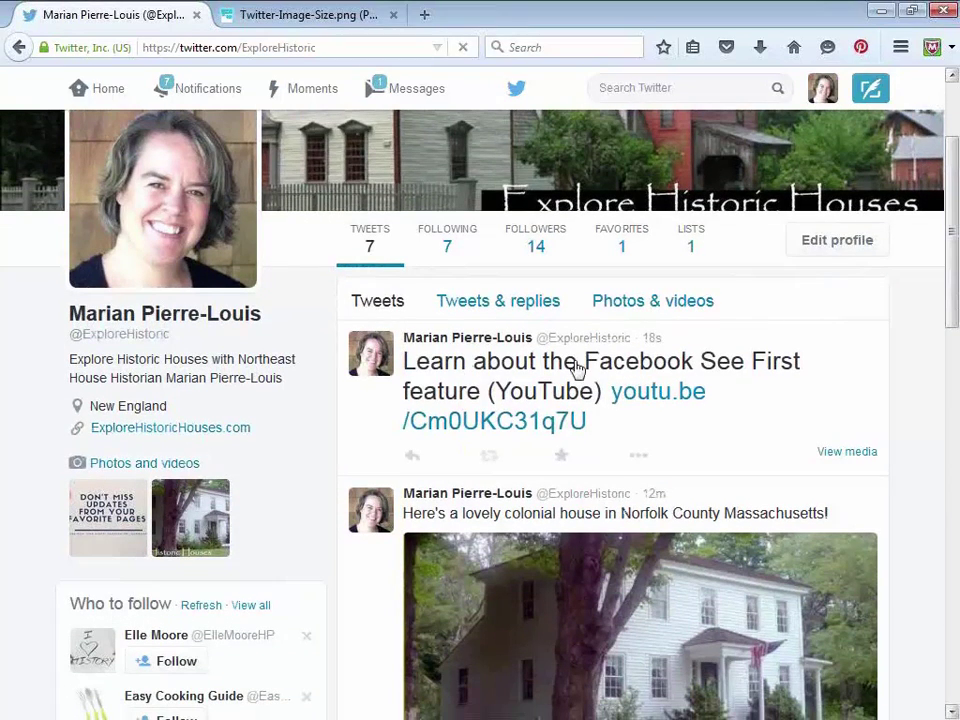
# Expand the tweet's embedded YouTube video, play it, then pause it at 0:02.
pyautogui.click(852, 452)
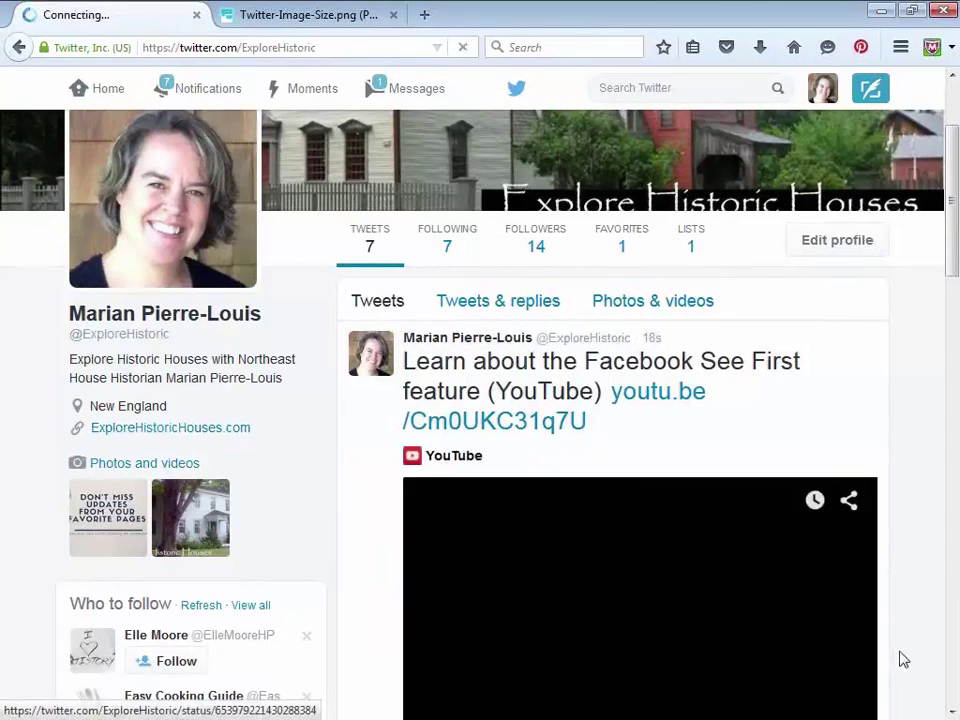
pyautogui.scroll(-3, 955, 210)
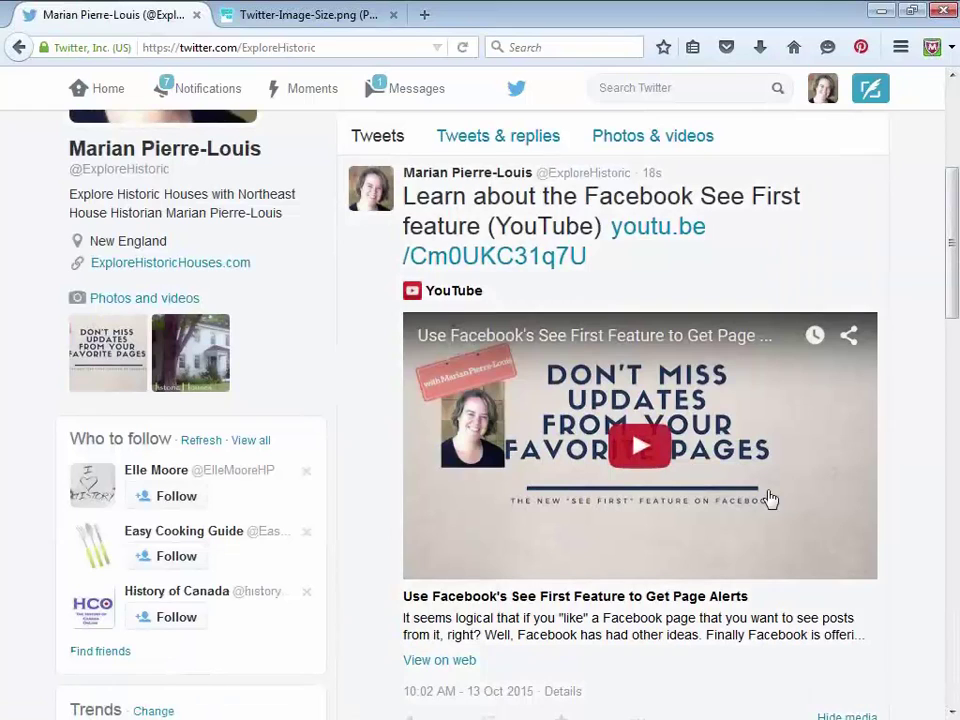
pyautogui.click(668, 510)
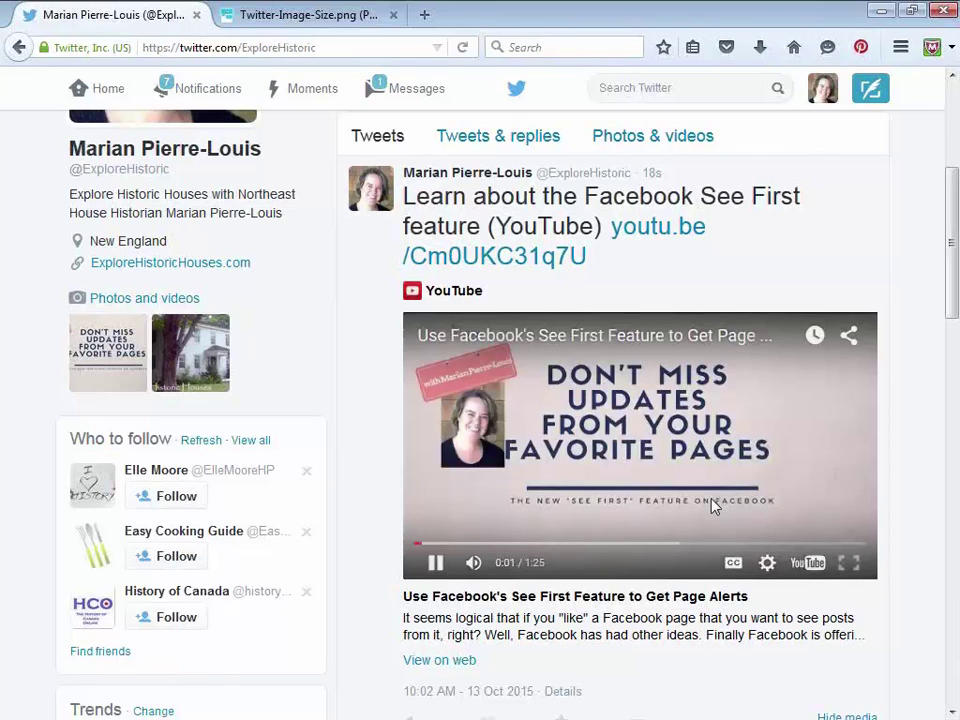
pyautogui.click(436, 563)
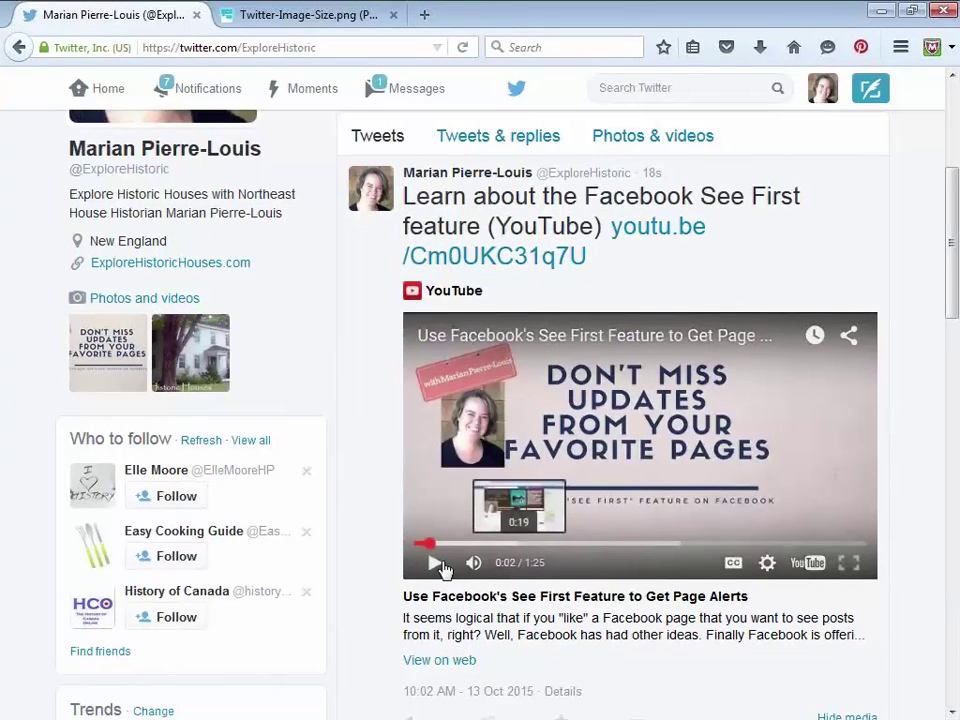
pyautogui.scroll(2, 957, 314)
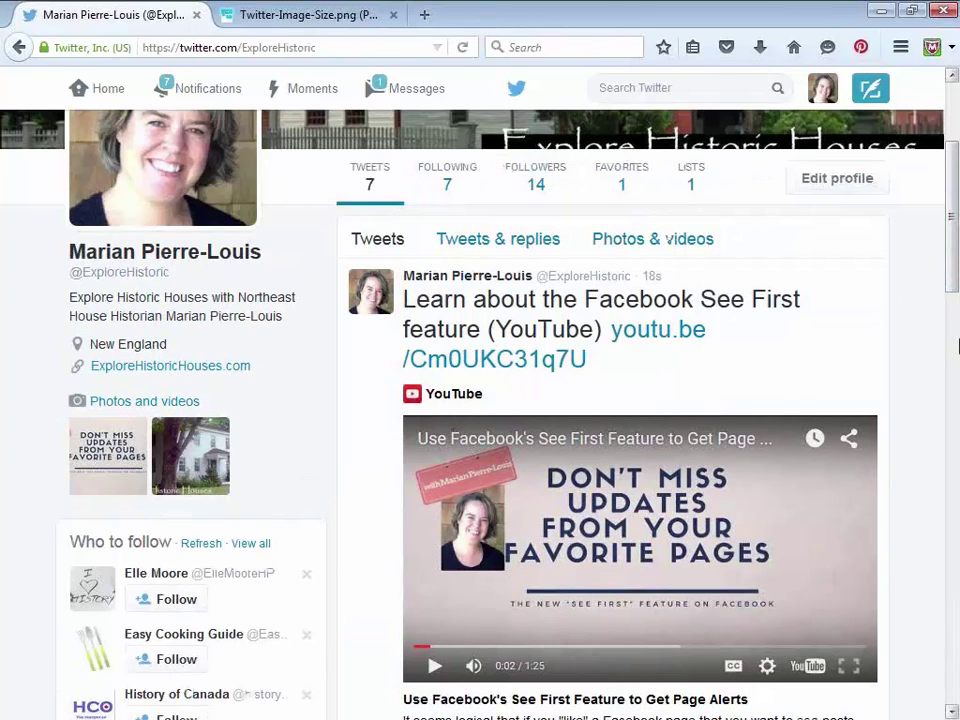
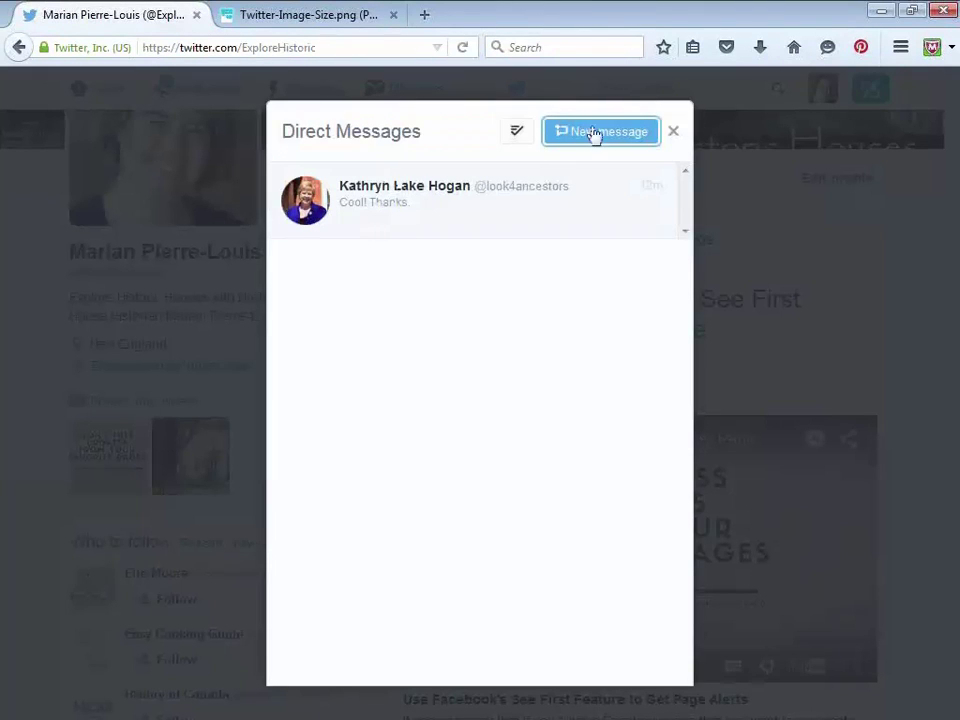
# Close the direct messages window and browse the recent retweets, mentions, follows and favourites in Notifications.
pyautogui.click(672, 133)
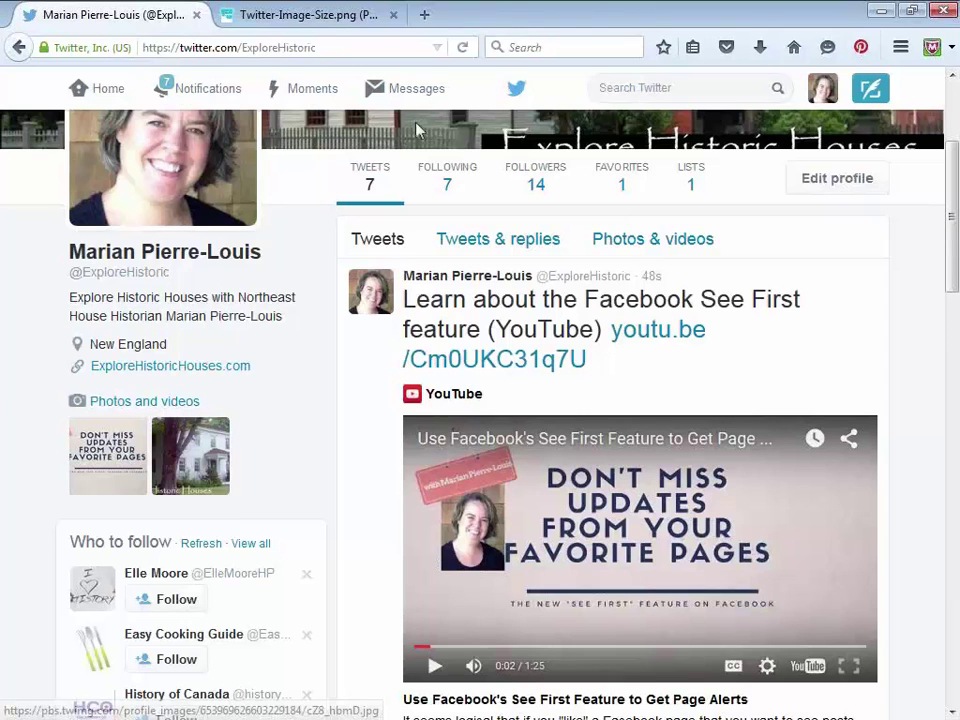
pyautogui.click(193, 88)
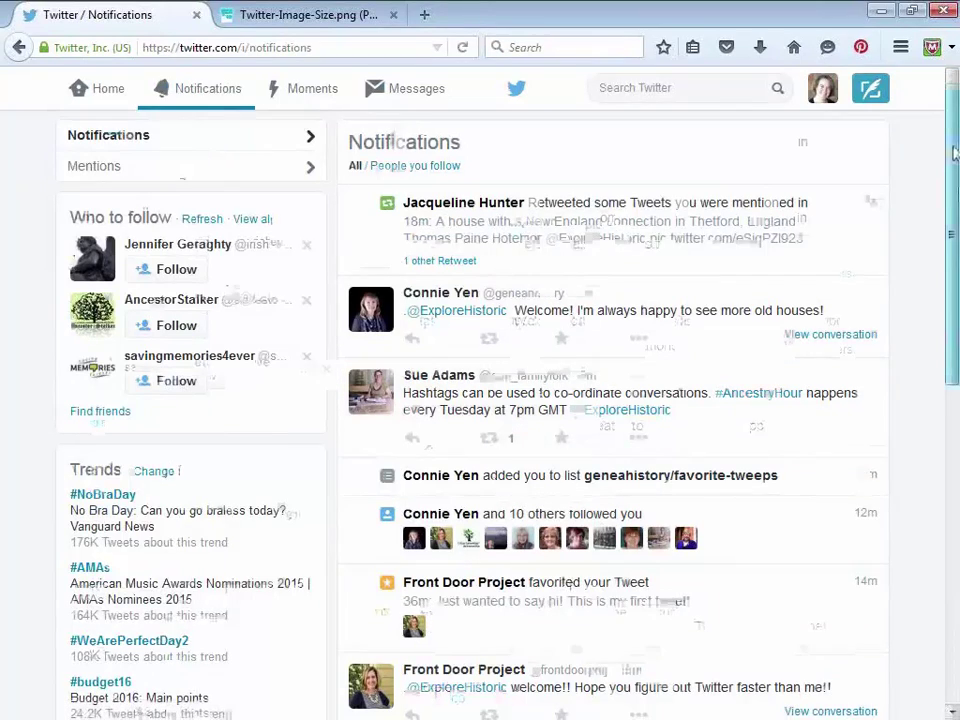
pyautogui.scroll(-5, 606, 280)
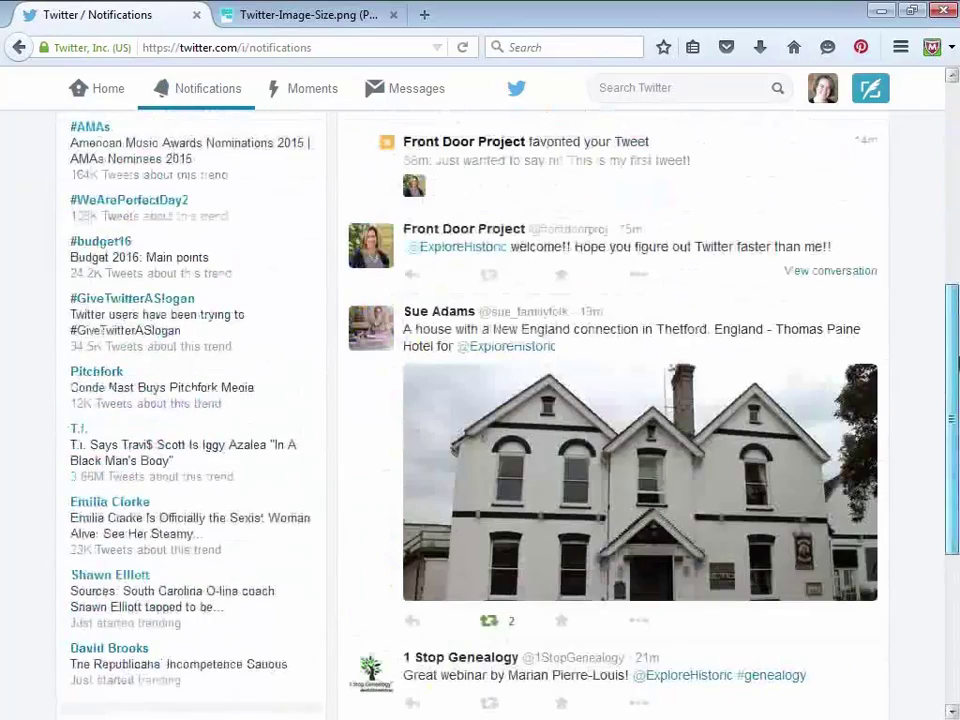
pyautogui.scroll(1, 957, 360)
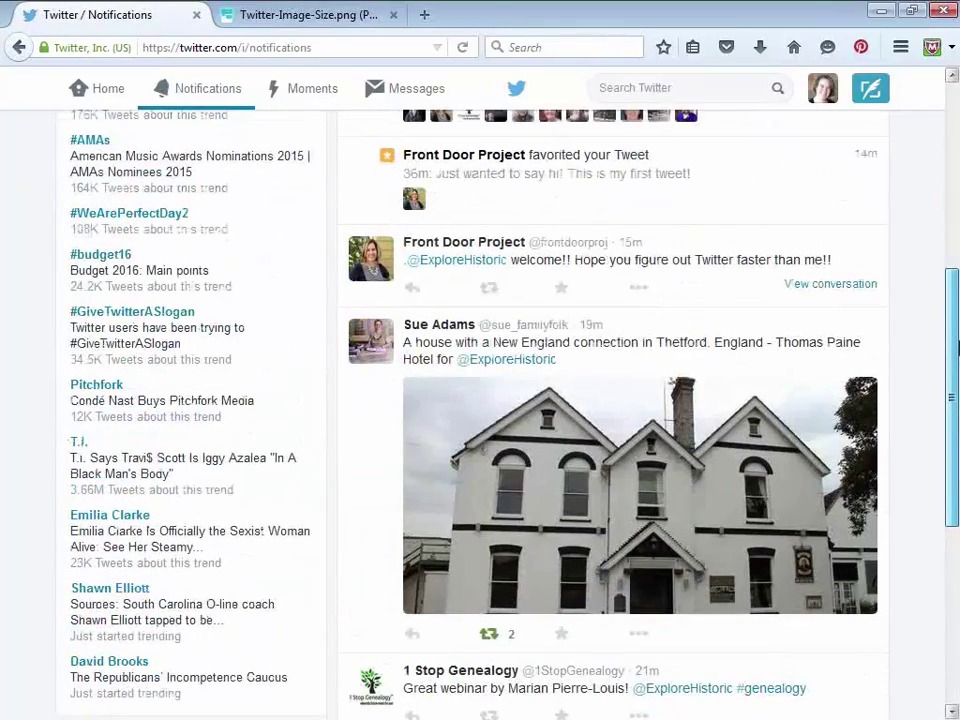
pyautogui.scroll(6, 957, 345)
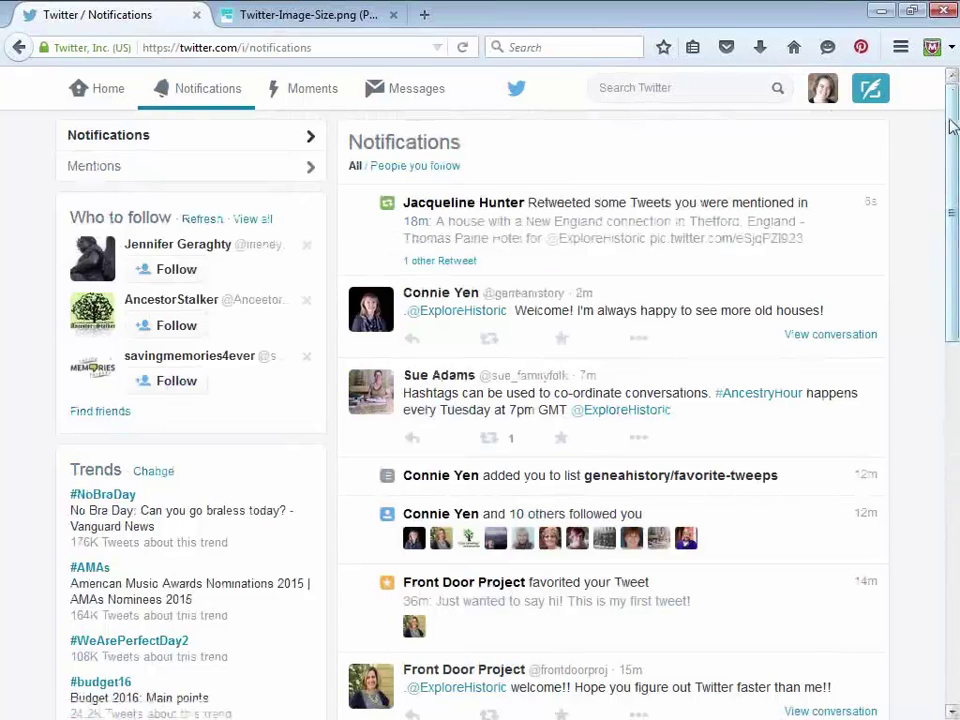
pyautogui.scroll(-1, 955, 173)
pyautogui.scroll(-4, 955, 173)
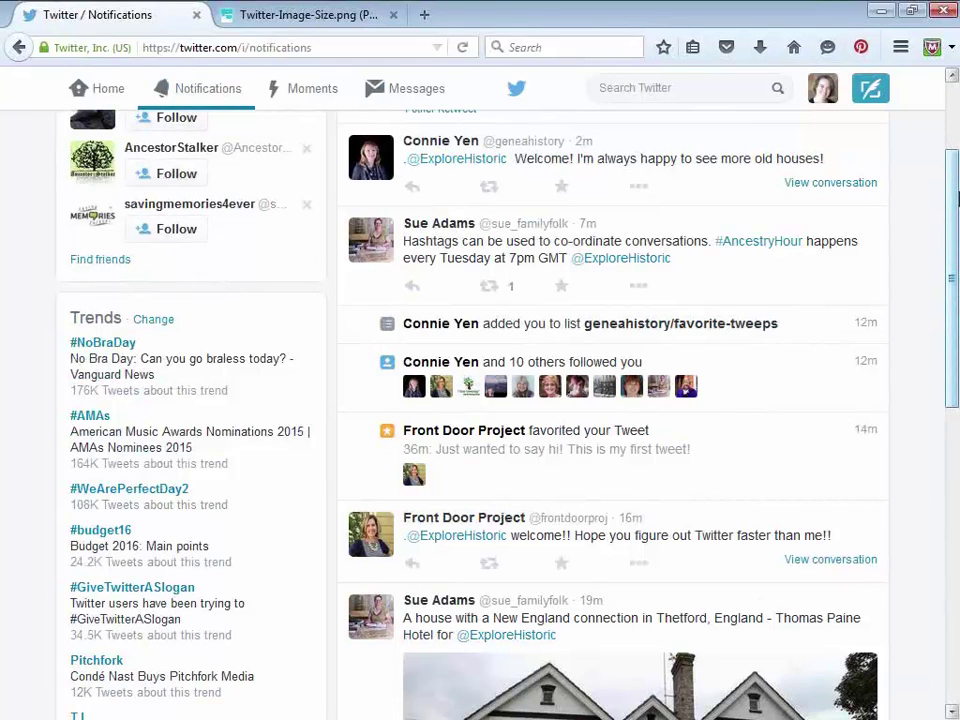
pyautogui.scroll(5, 955, 197)
# Switch to the Home timeline and scroll the feed to the account's Facebook See First tweet.
pyautogui.click(94, 90)
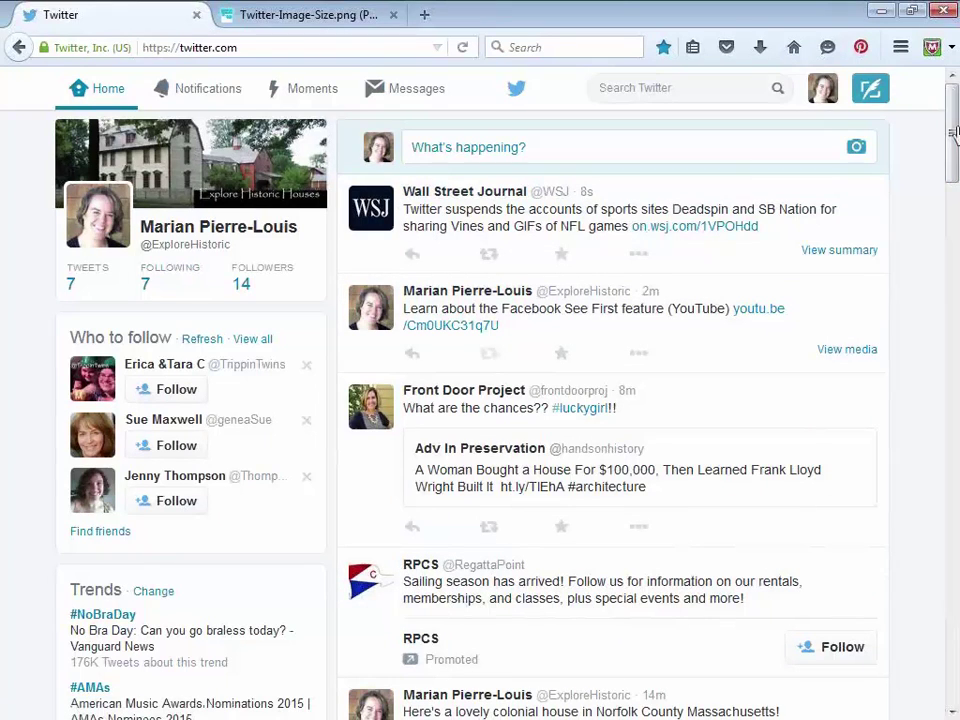
pyautogui.moveTo(952, 160); pyautogui.dragTo(956, 125)
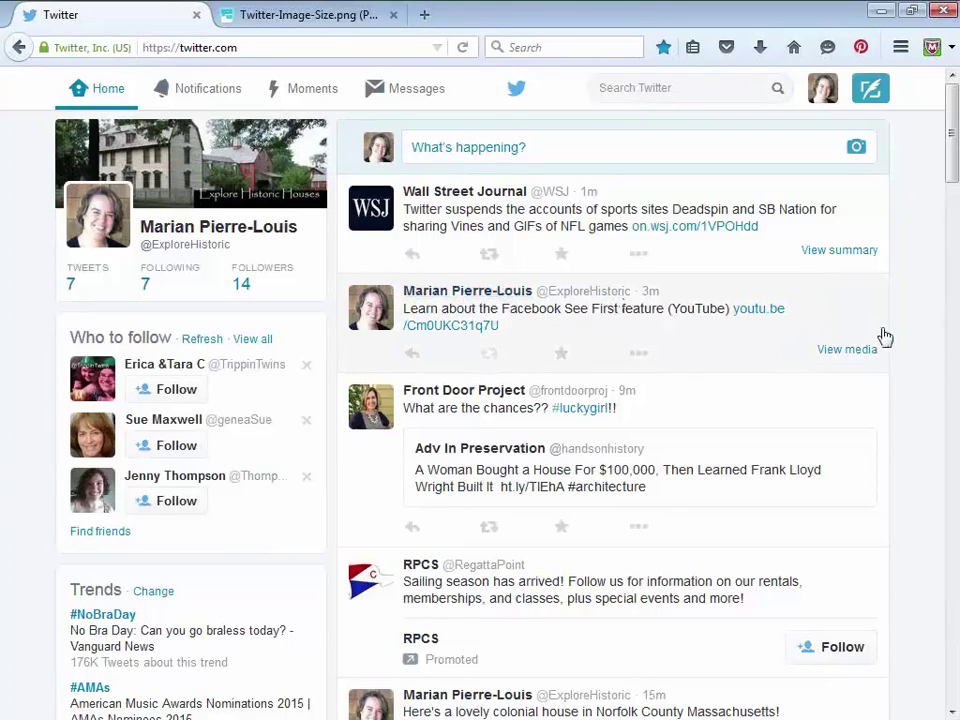
pyautogui.scroll(-2, 957, 170)
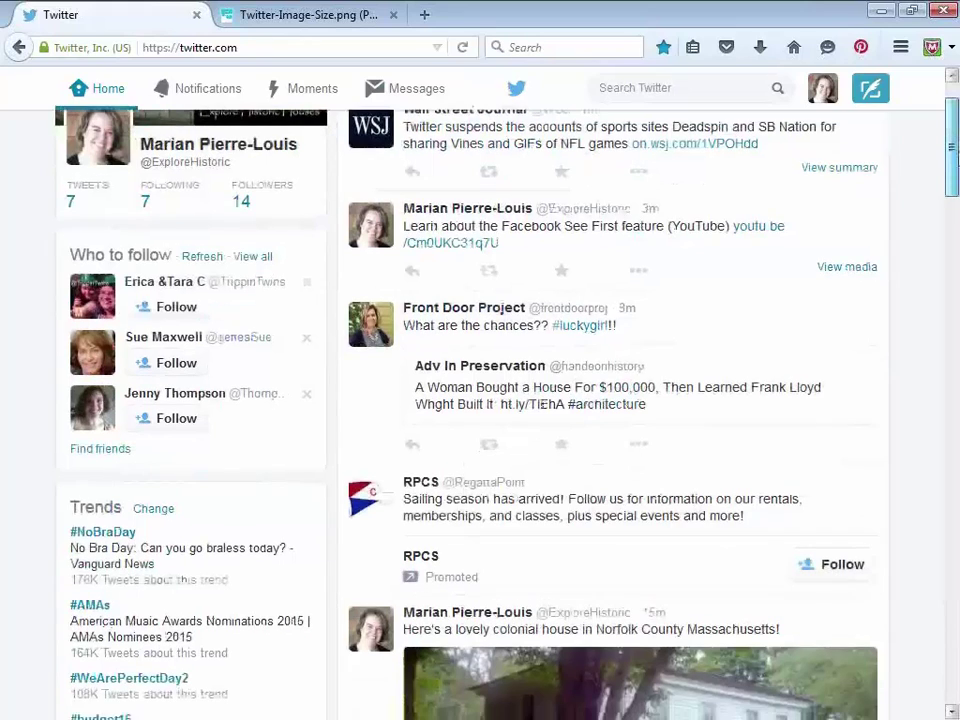
pyautogui.scroll(1, 951, 141)
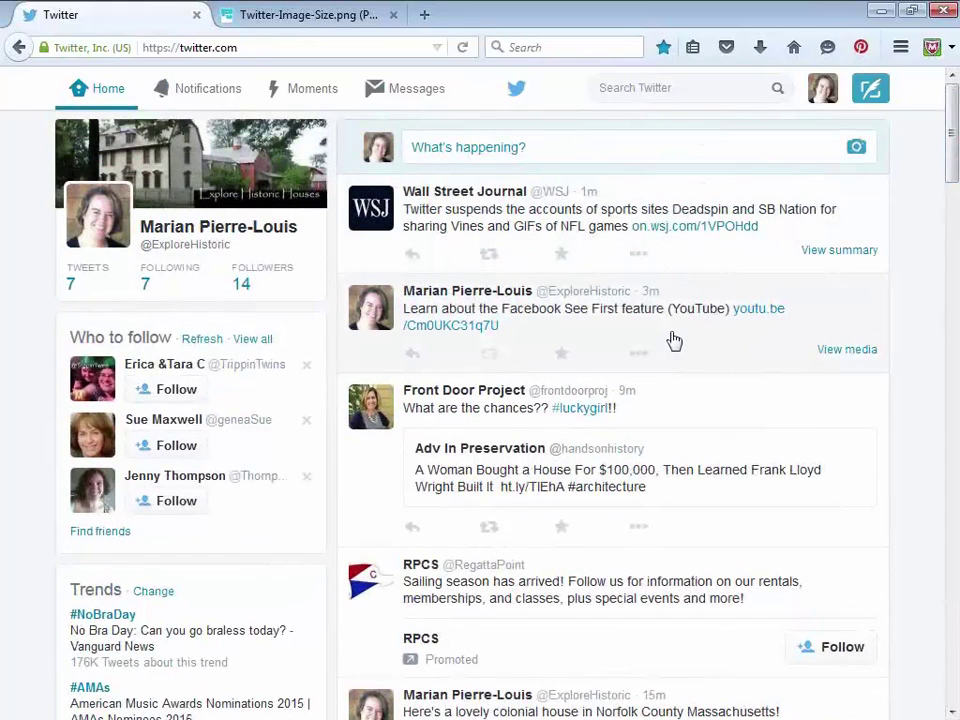